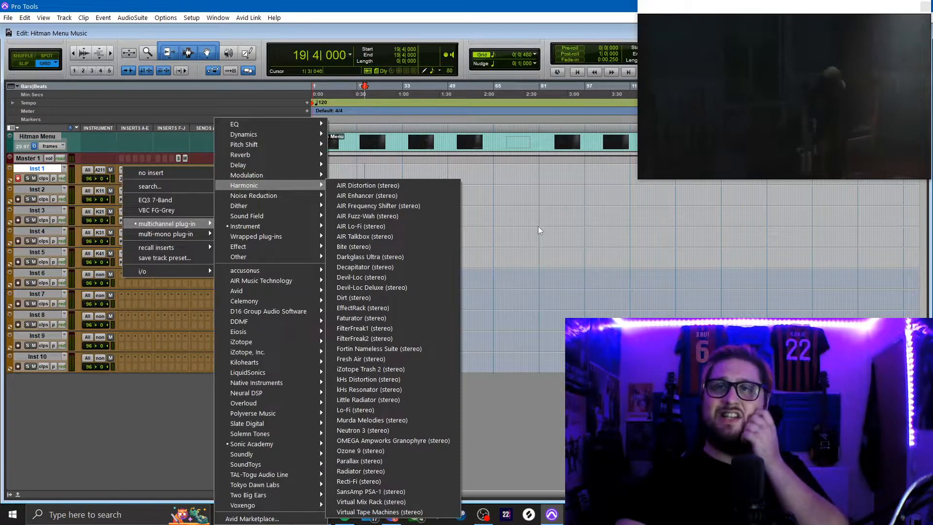
- Insert the stereo Battery 4 instrument on the Inst 1 track and show its sample library
mouse_move(292, 227)
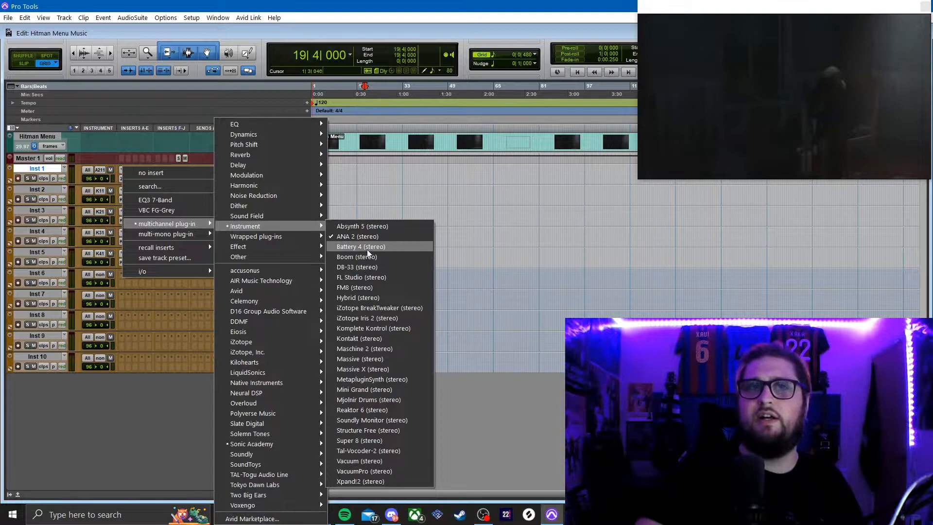
click(366, 247)
click(98, 199)
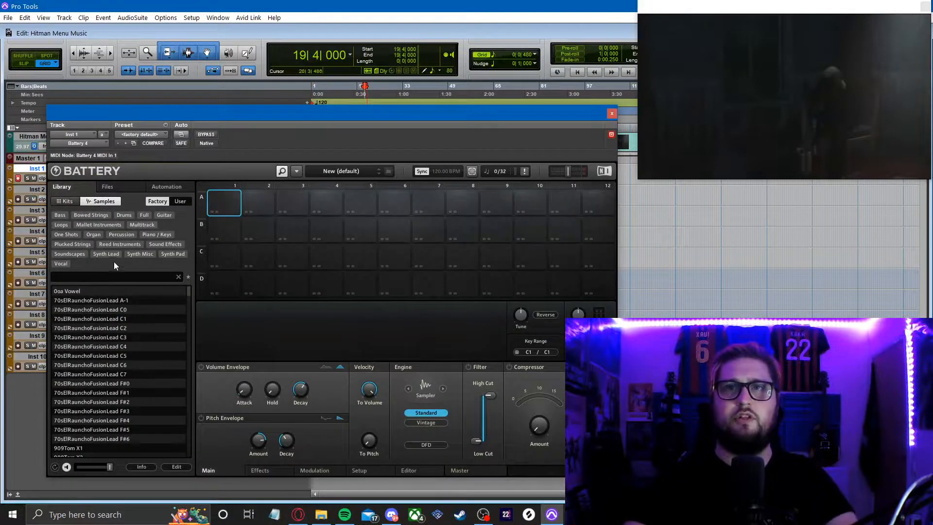
- Filter the samples to vinyl kick drums, audition them and load Kick Abstrakta 3 into cell A1
click(125, 215)
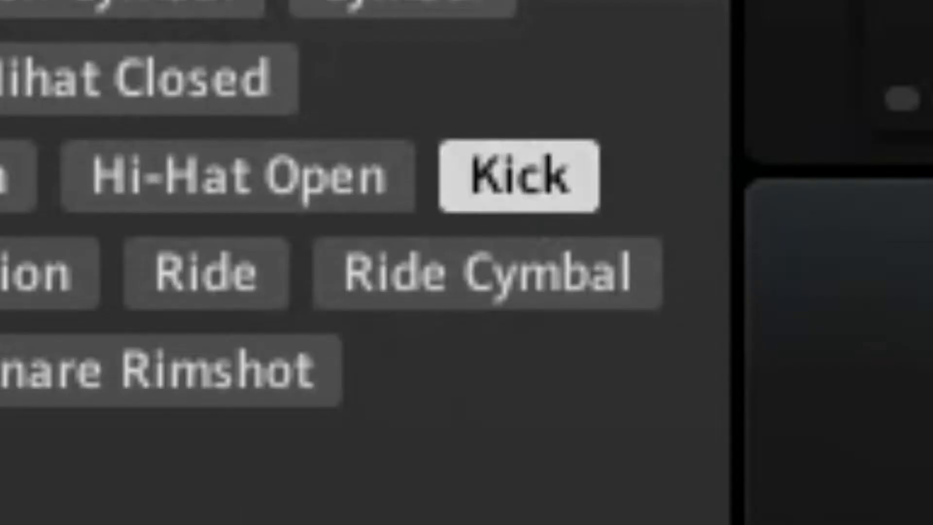
click(104, 395)
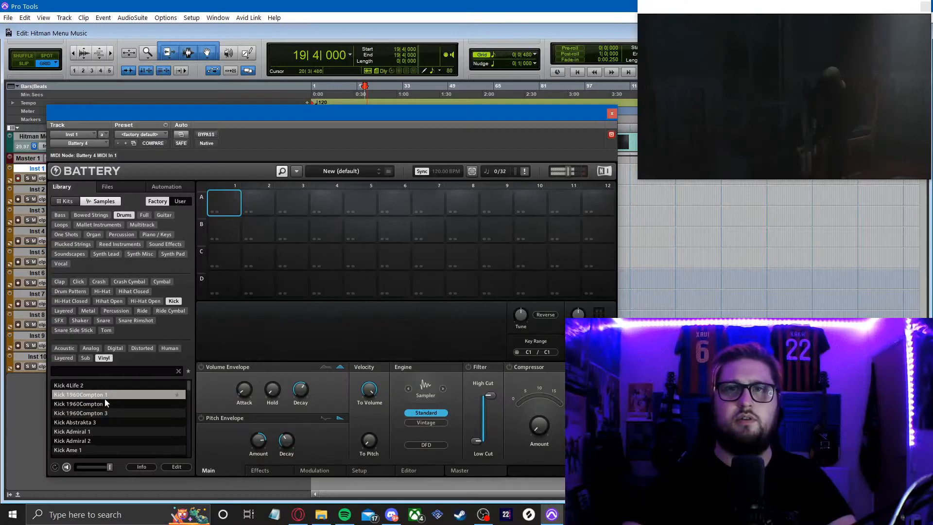
click(92, 430)
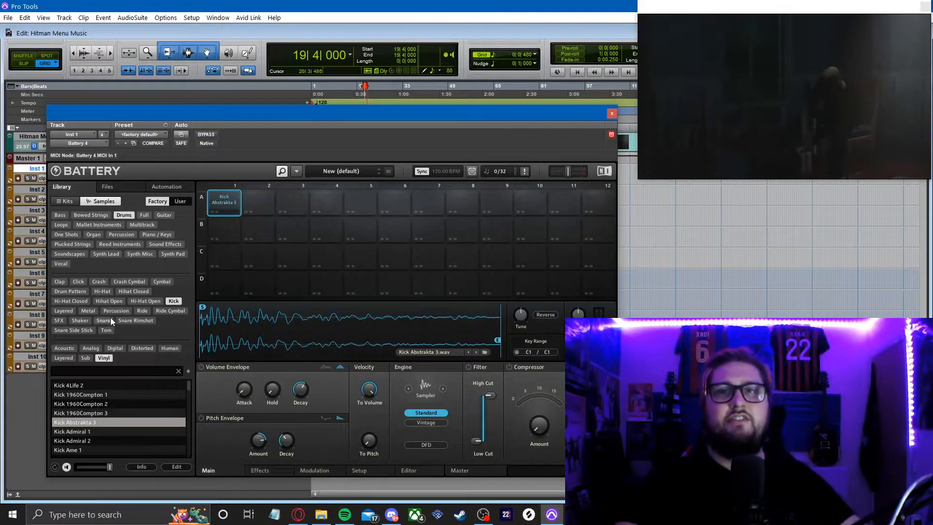
- Filter the drum samples to vinyl snares, audition several rim sounds and load Rim Ostiah into cell A2
click(112, 319)
scroll(99, 433, down, 2)
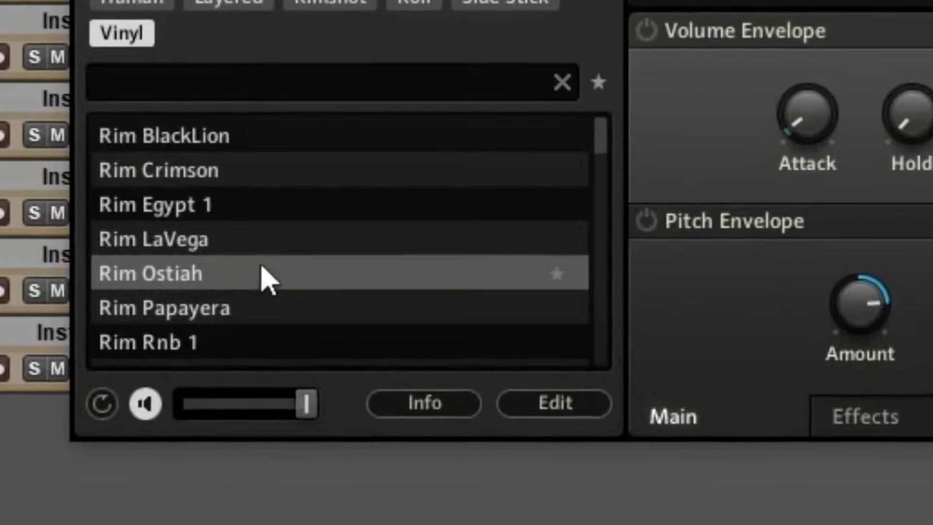
scroll(233, 253, up, 1)
click(192, 214)
click(192, 243)
click(185, 284)
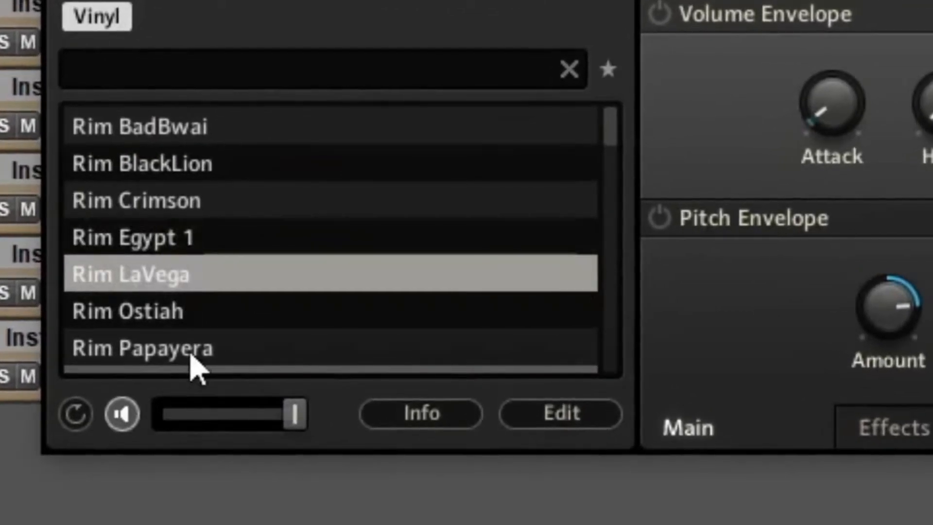
click(180, 323)
scroll(180, 323, down, 1)
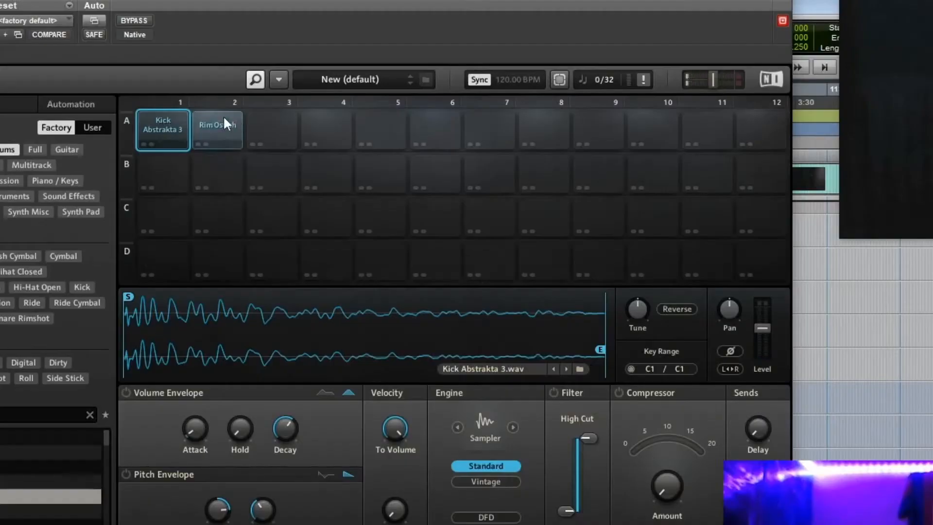
click(506, 200)
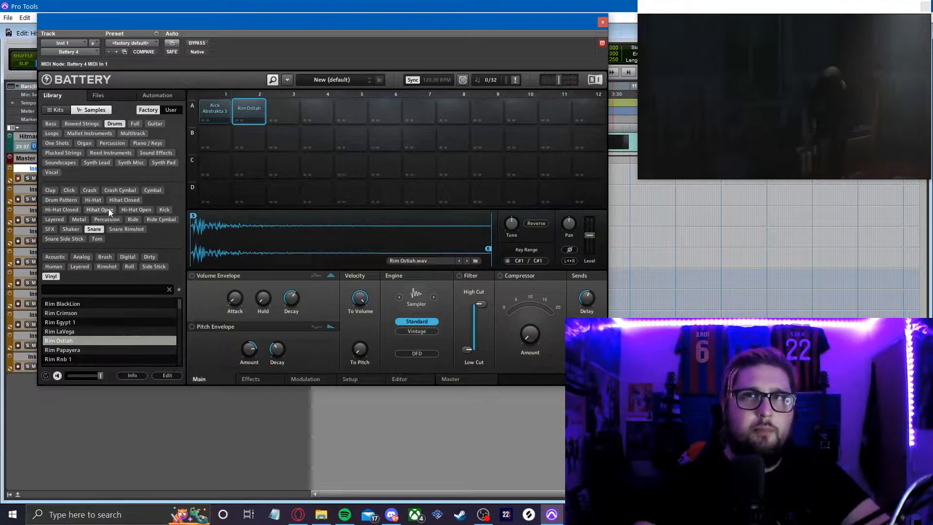
- Filter the drum samples to closed hi-hats and audition sounds from the Closed HH DS series through ClosedHH 6feet 1
click(94, 200)
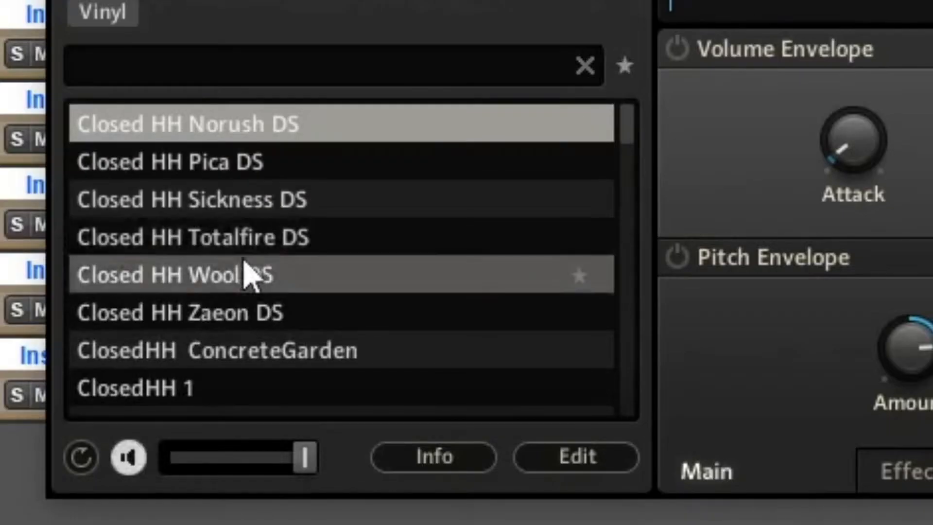
click(243, 260)
scroll(243, 259, down, 2)
click(233, 326)
scroll(233, 311, down, 3)
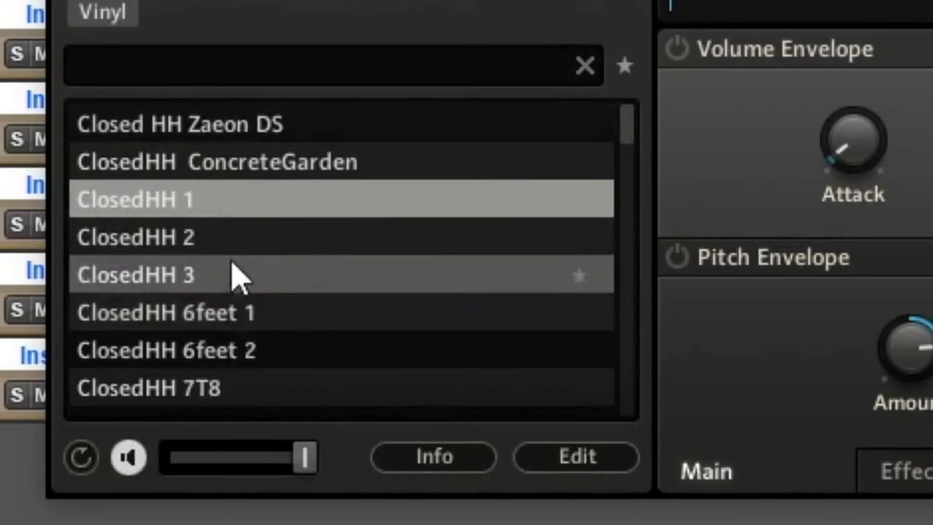
click(235, 275)
click(226, 245)
click(238, 313)
scroll(238, 335, down, 1)
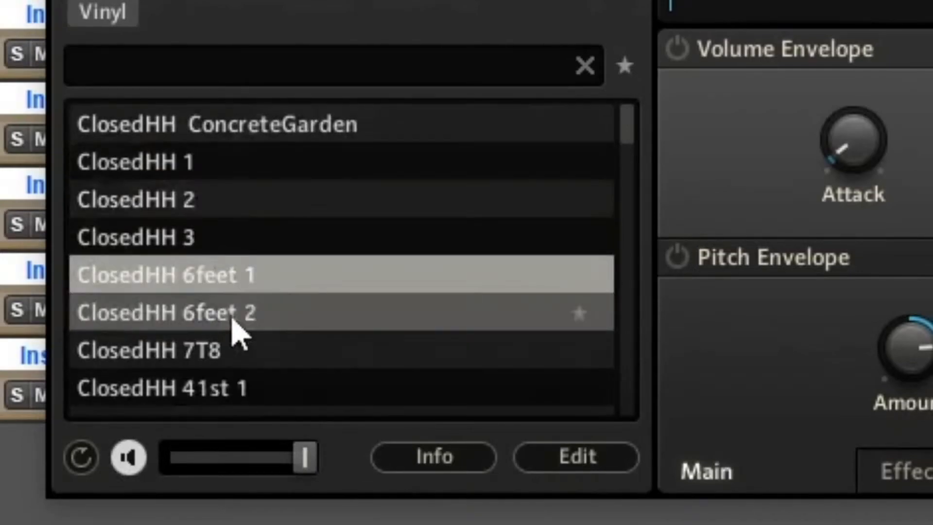
- Compare the ClosedHH 41st and nearby closed hi-hat samples and load ClosedHH 41st 2 into cell A5
click(236, 349)
scroll(236, 350, down, 2)
click(234, 351)
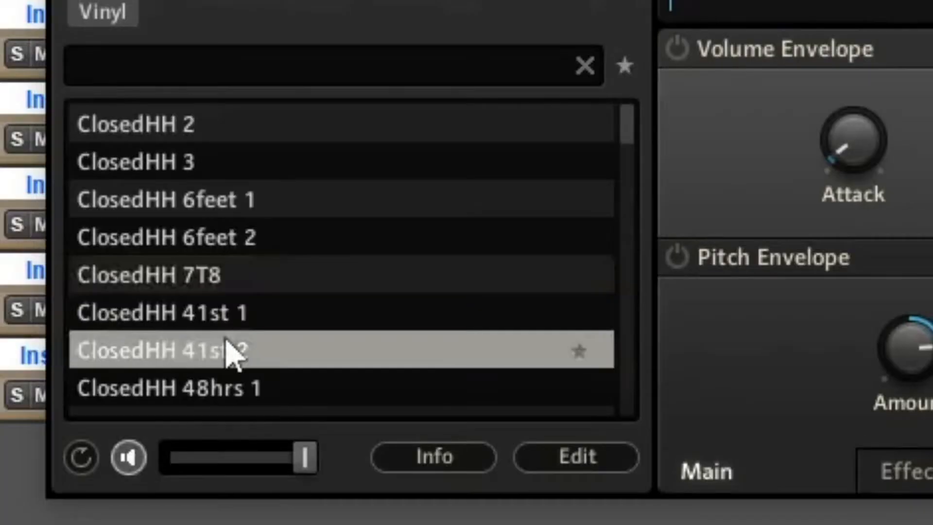
click(245, 313)
click(254, 391)
click(249, 351)
click(238, 314)
drag(73, 355, 345, 123)
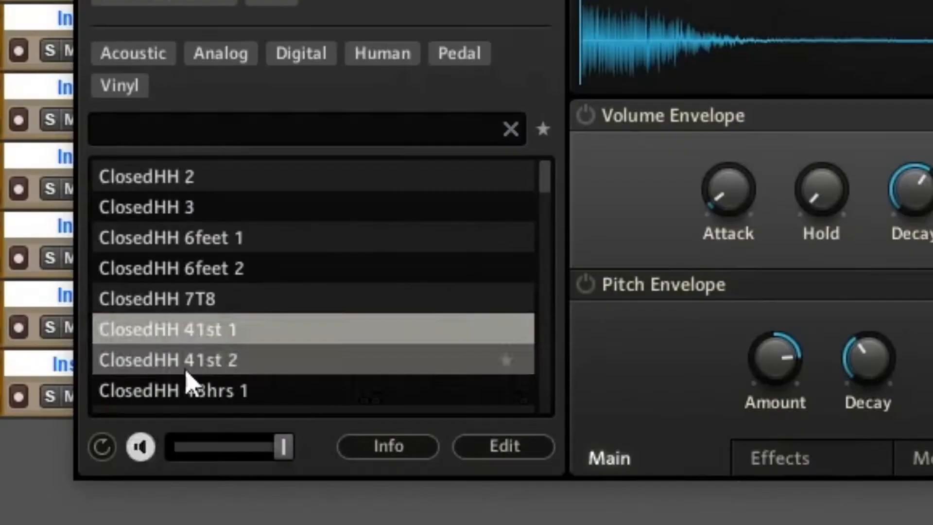
- Audition the neighbouring closed hi-hats and load ClosedHH 48hrs 2 into cell A6
click(184, 366)
scroll(183, 368, down, 1)
click(183, 369)
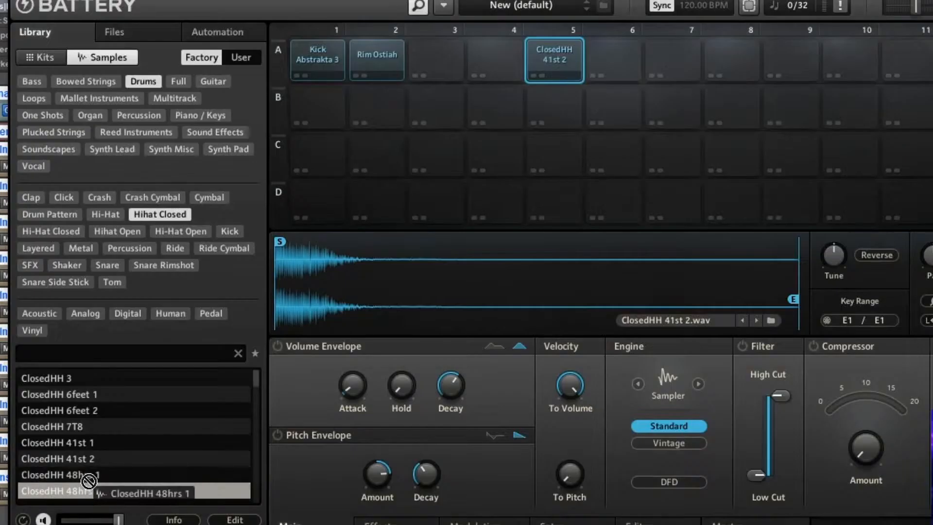
click(216, 391)
drag(83, 492, 620, 41)
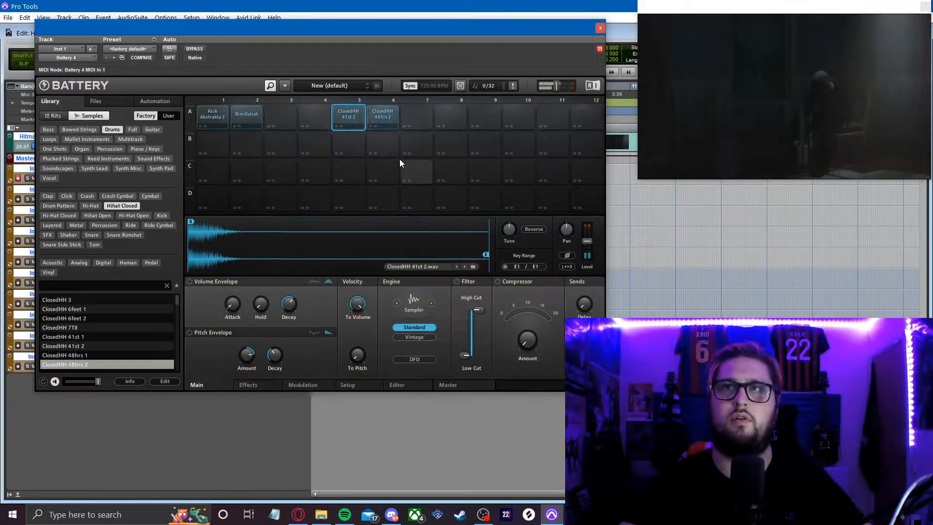
- Filter the samples to Hi-Hat Open, loading OpenHH Antithetic into cell B1 and OpenHH Amethyst into cell A7
click(134, 216)
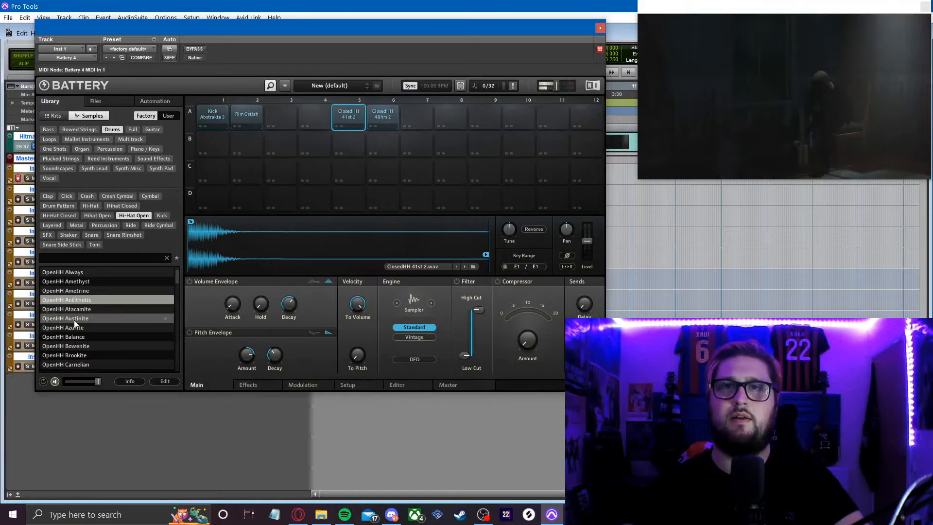
click(74, 319)
click(76, 301)
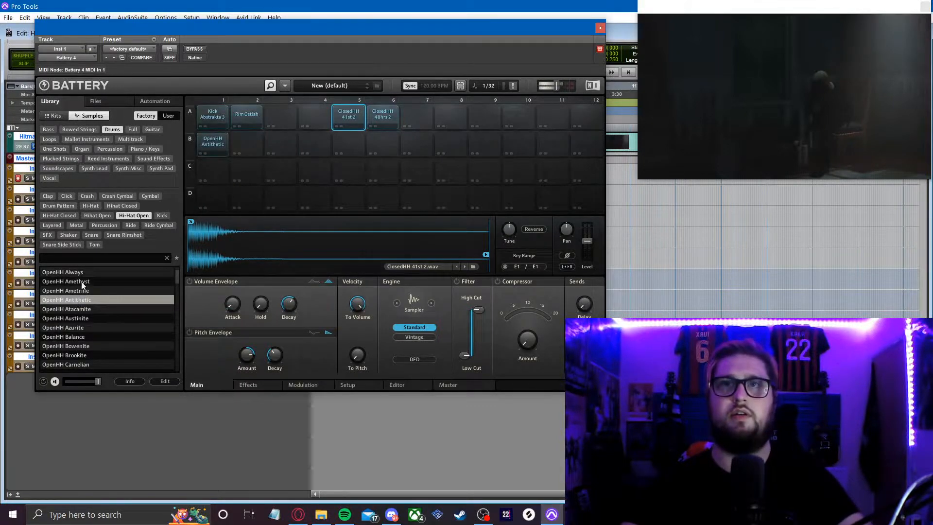
drag(65, 281, 428, 117)
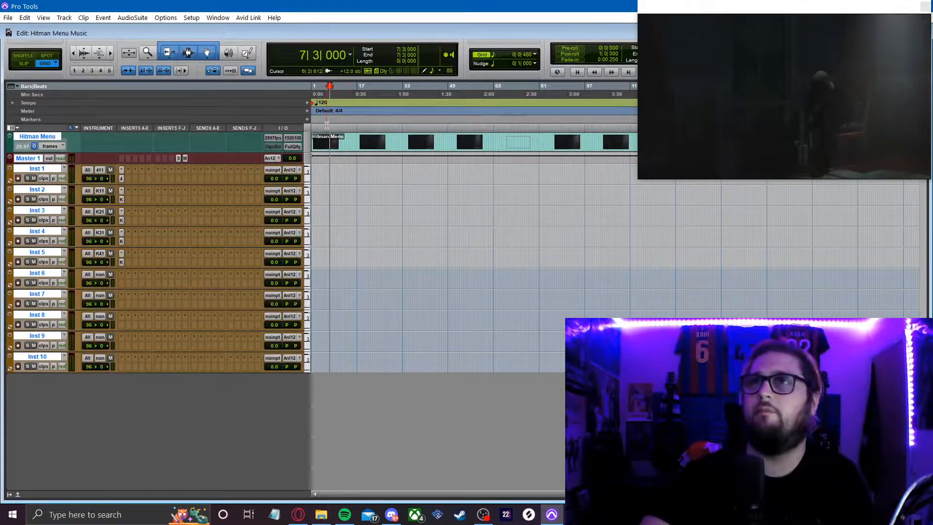
- Open the recorded drum clip on Inst 1 in the MIDI editor to inspect its notes
click(327, 125)
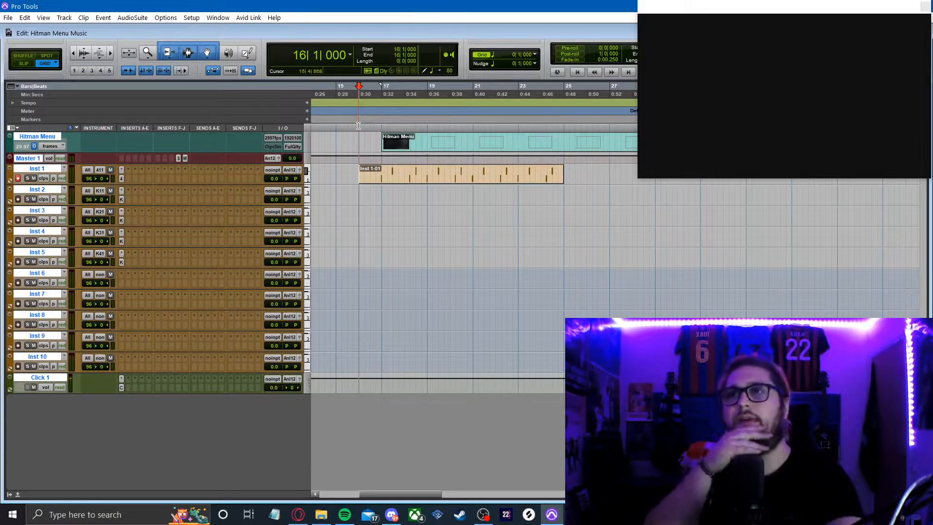
double_click(506, 178)
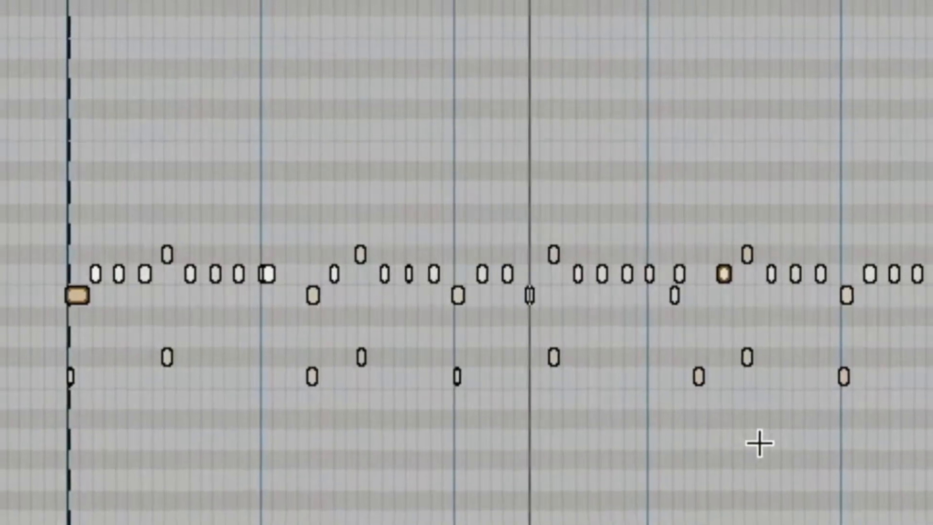
click(760, 443)
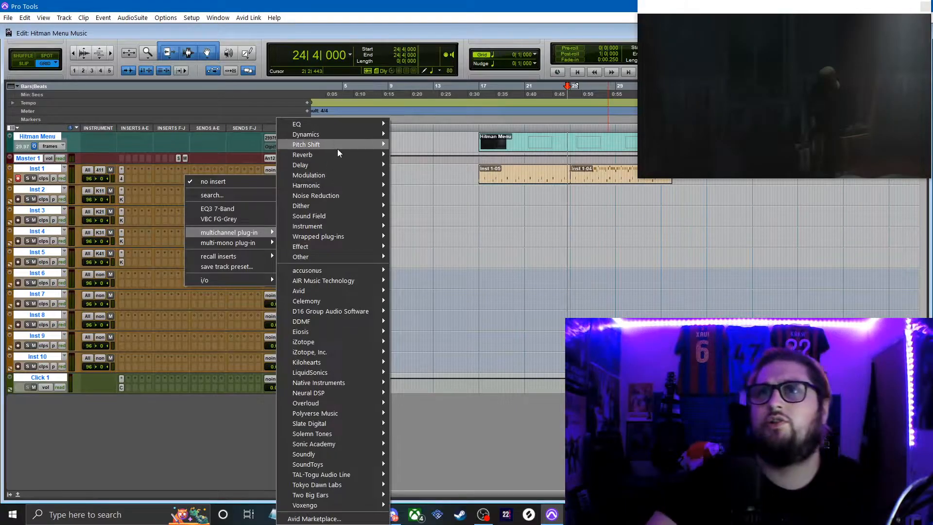
- Add the Raum reverb to the first F-J insert slot of Inst 1 and play back the drums with it
mouse_move(371, 155)
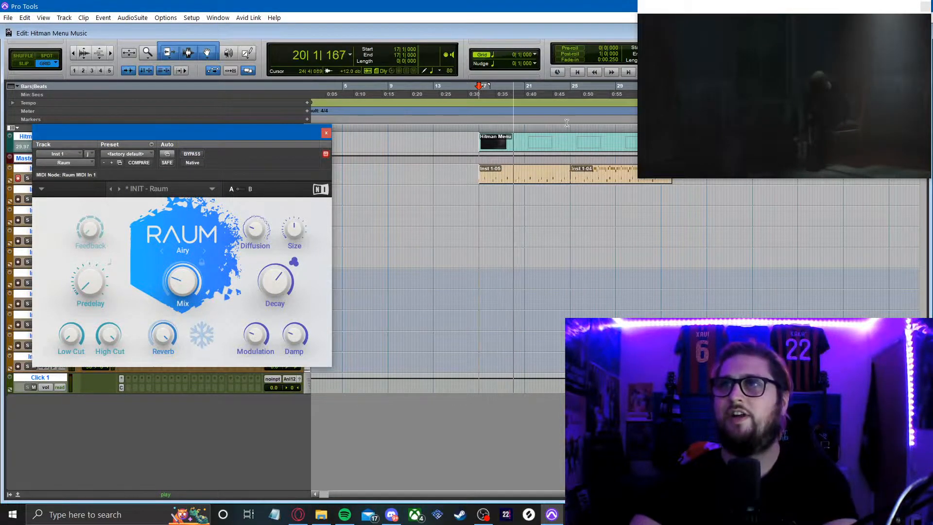
click(325, 133)
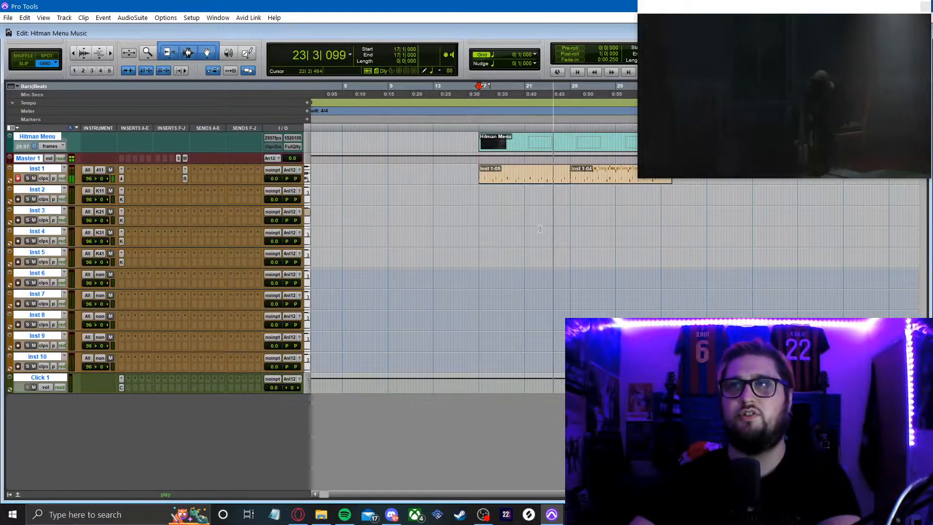
key(space)
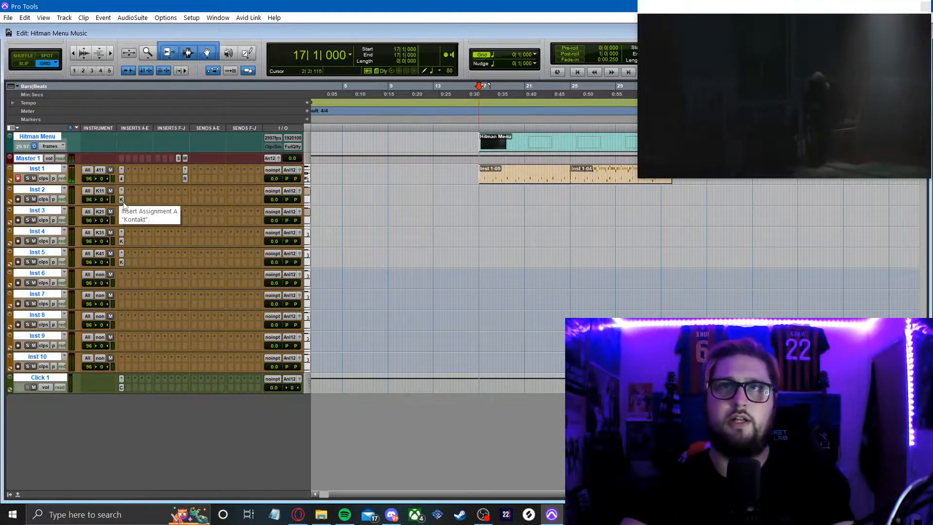
- Open Kontakt on Inst 2, browse through its instrument libraries and close it
click(123, 201)
drag(253, 281, 273, 74)
scroll(194, 291, down, 10)
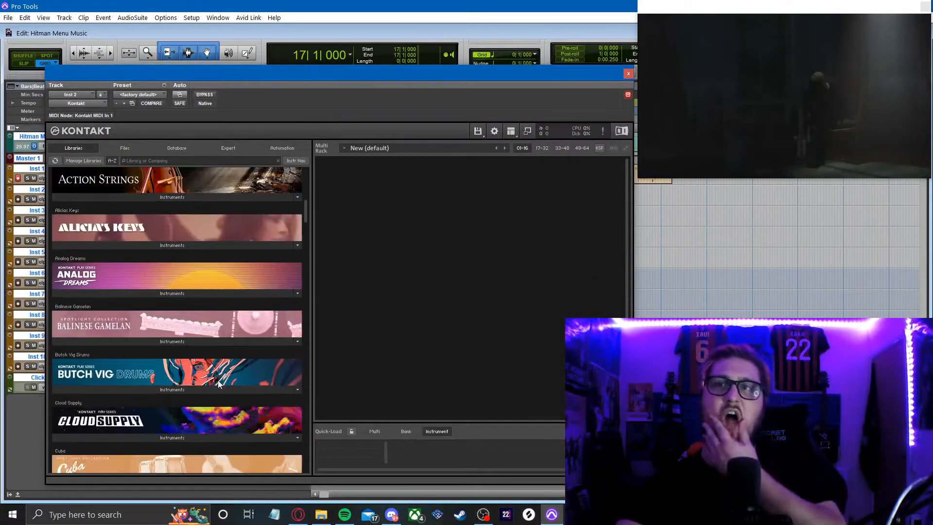
scroll(218, 380, down, 8)
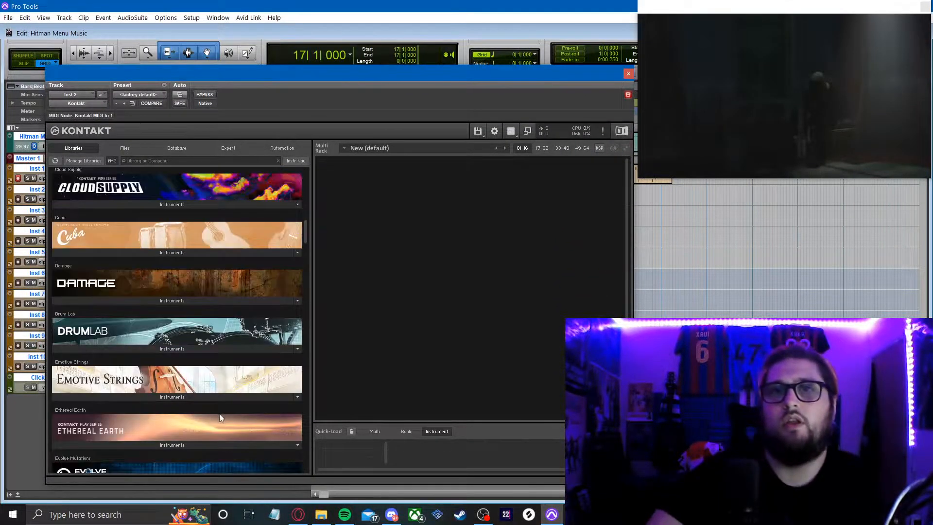
scroll(219, 413, down, 10)
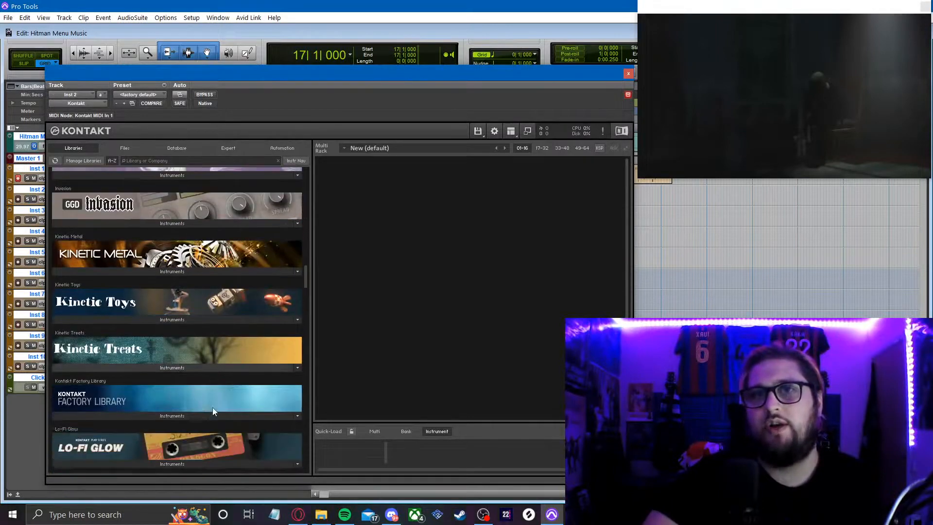
key(ctrl+w)
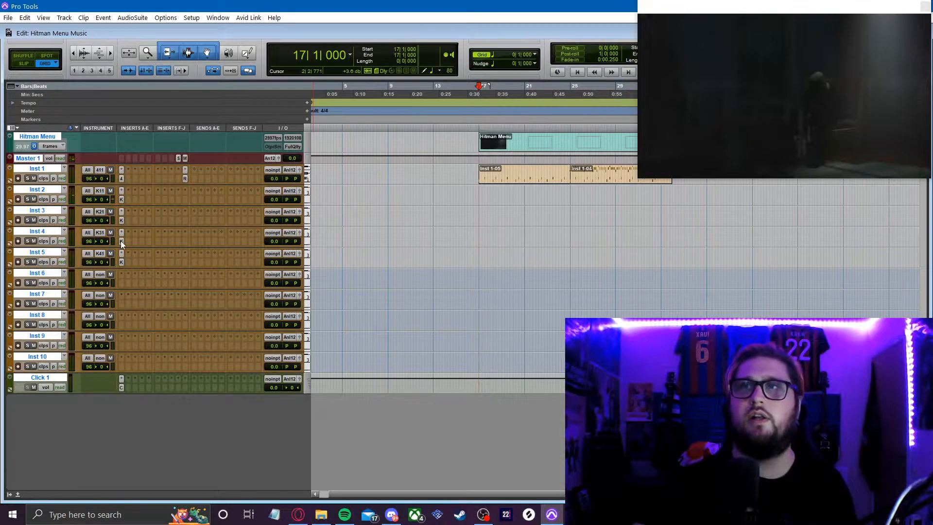
- Open Kontakt on Inst 4 and load the Stradivari Violin Multi Mic instrument, closing the plug-in window when done
click(121, 241)
scroll(130, 420, down, 15)
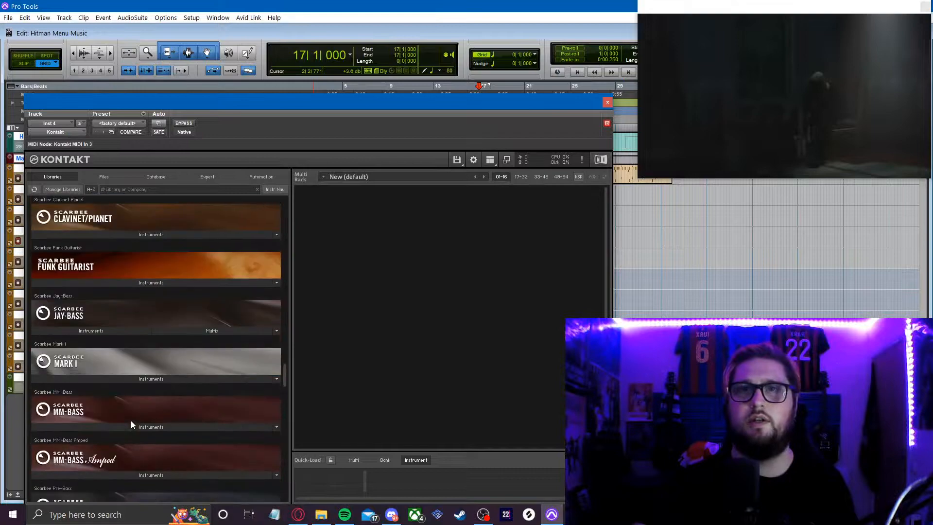
scroll(128, 410, down, 4)
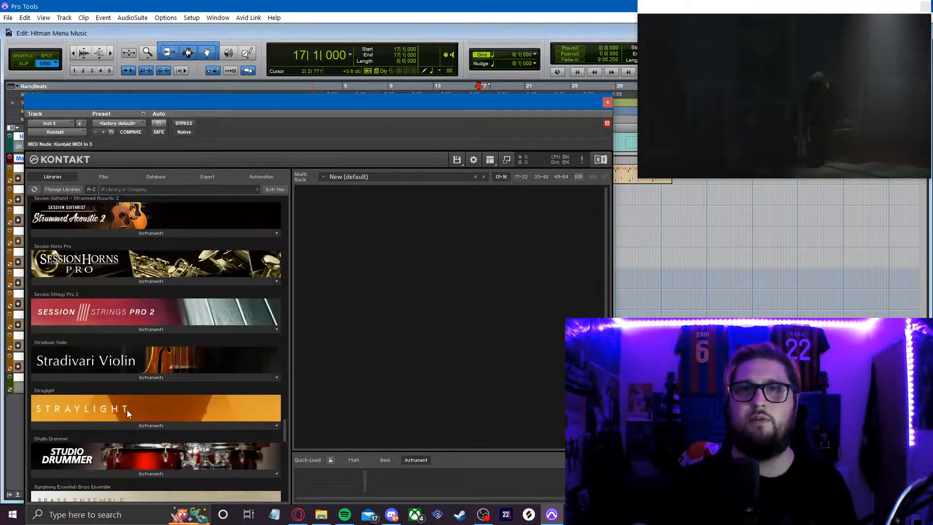
click(98, 334)
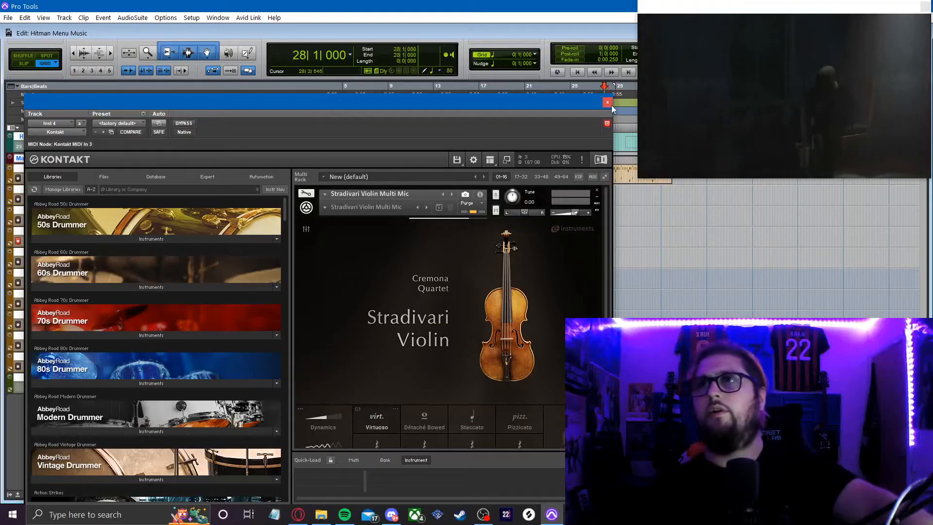
click(609, 103)
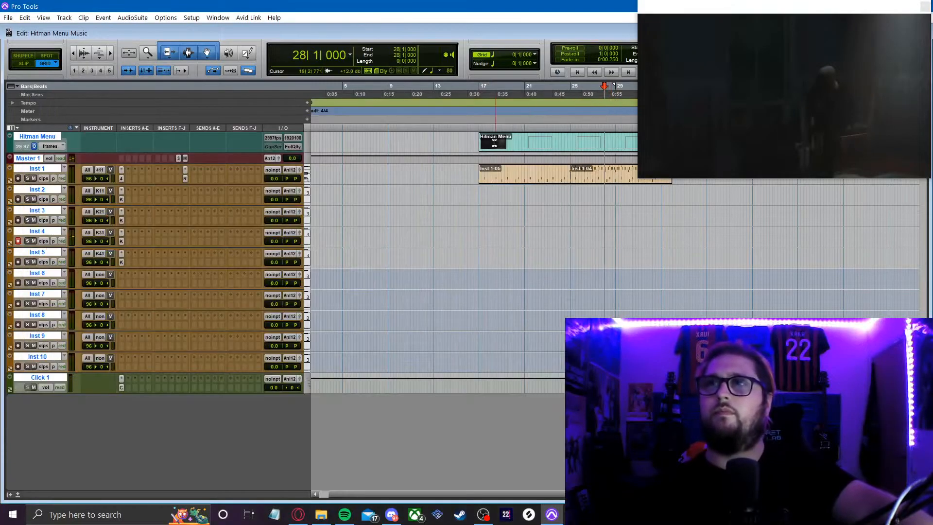
- Place the edit cursor near bar 23 on the timeline
key(t)
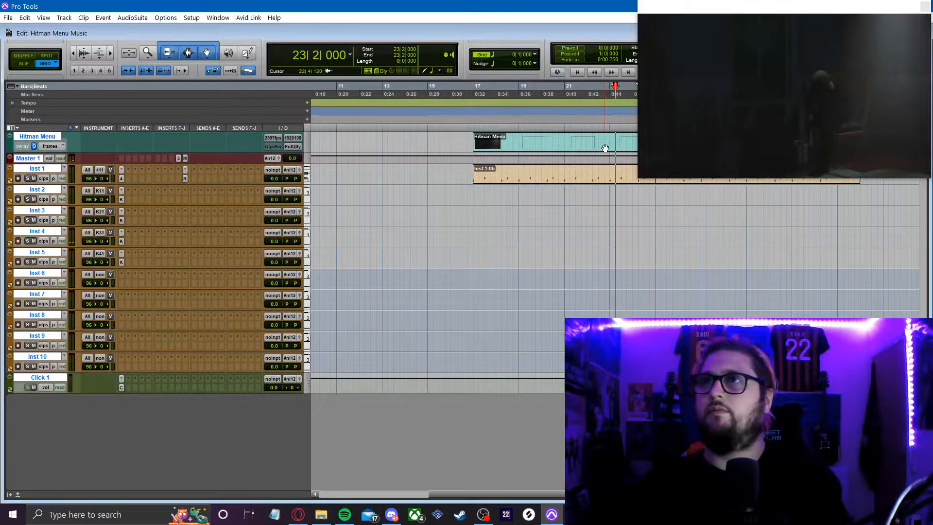
click(607, 129)
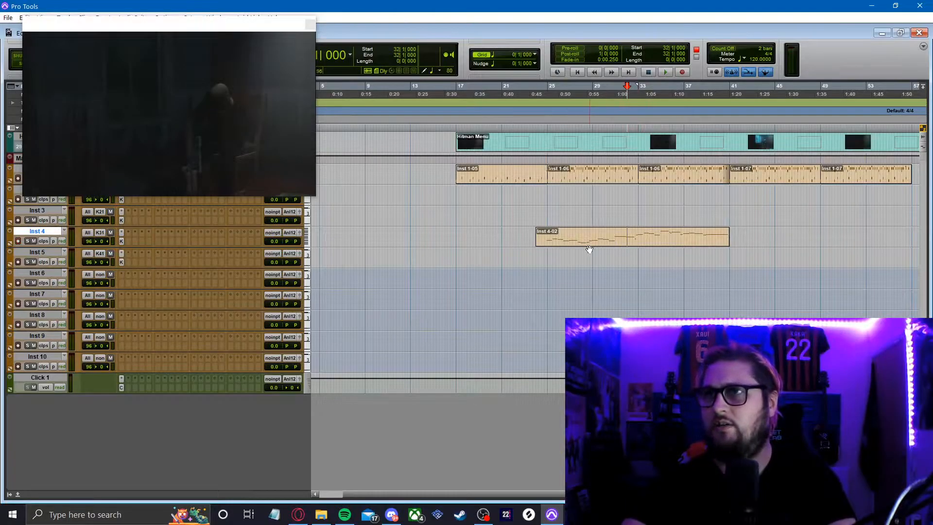
- Move the violin melody clip from Inst 4 to Inst 5 so it starts at bar 40, and shift the video window aside
drag(589, 249, 766, 255)
drag(154, 29, 520, 34)
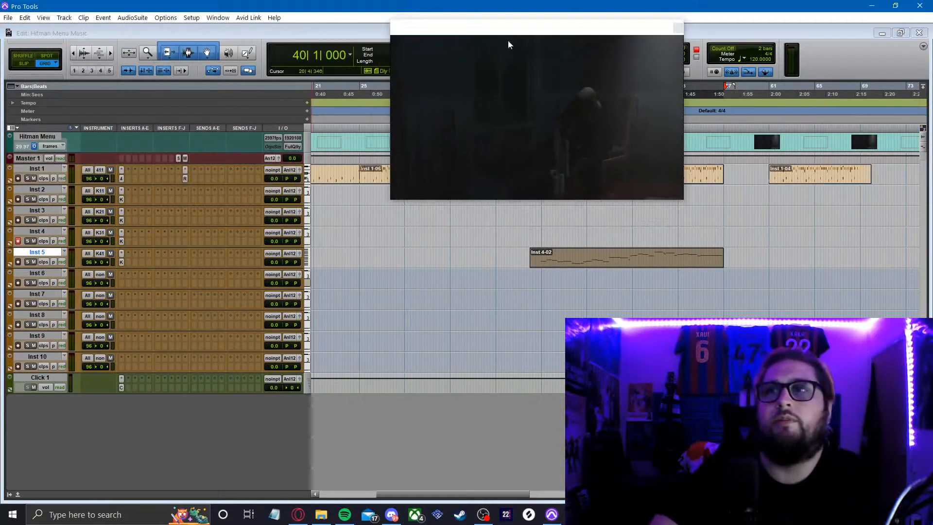
- Arm Inst 3 with a Kontakt instrument and record a low stepwise note line from bar 40
click(18, 223)
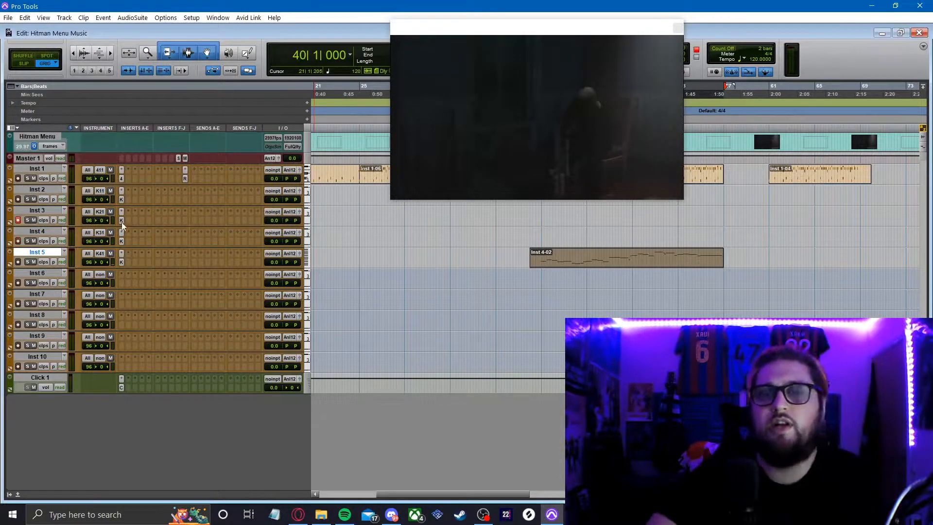
click(121, 223)
drag(286, 206, 282, 424)
click(149, 350)
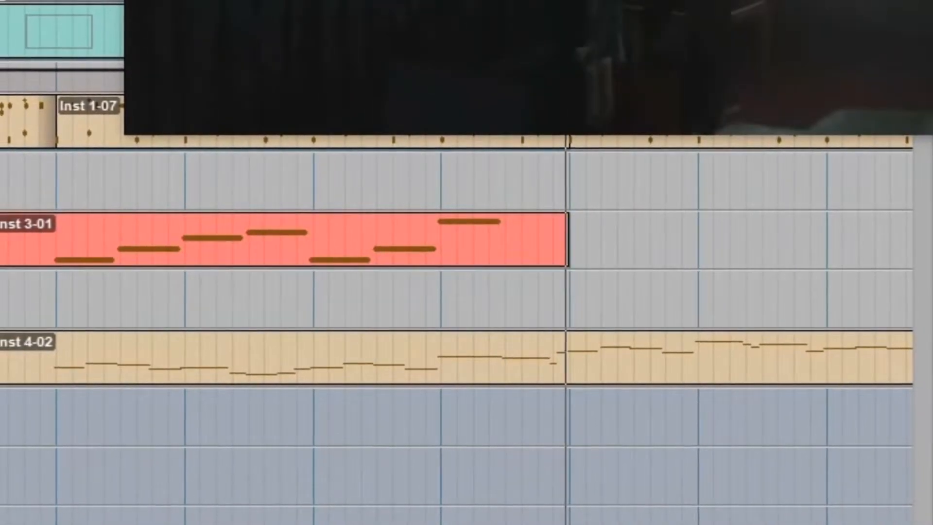
key(space)
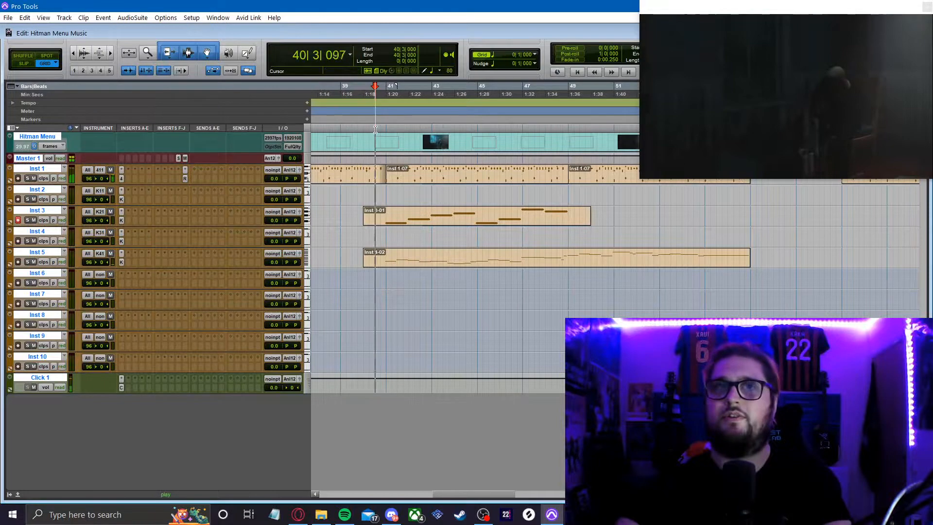
- Open the Inst 3 clip in the MIDI Editor, lower its bar 43 note to F1 and play it back
double_click(475, 216)
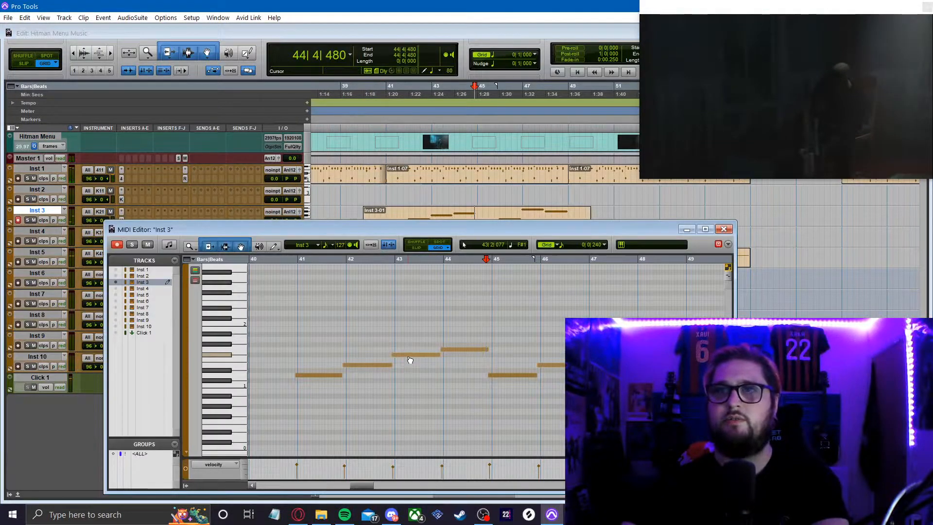
drag(410, 361, 410, 361)
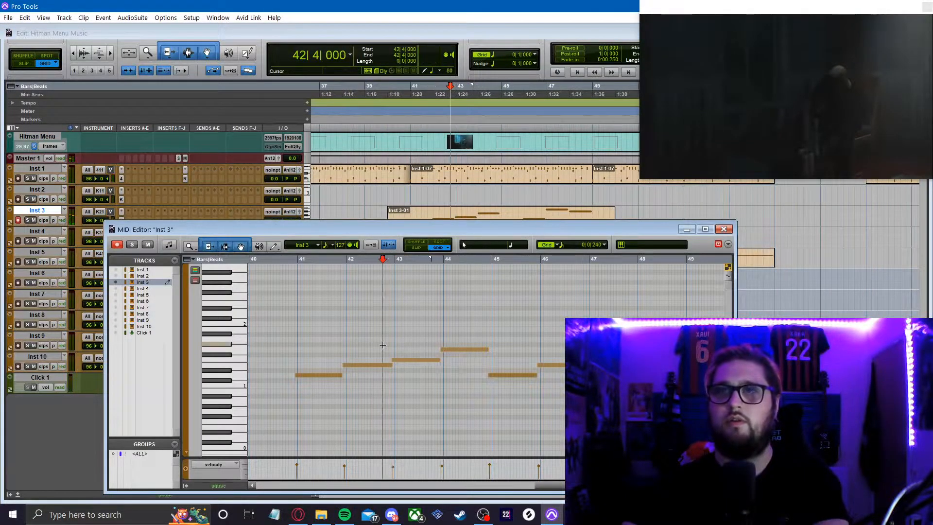
key(space)
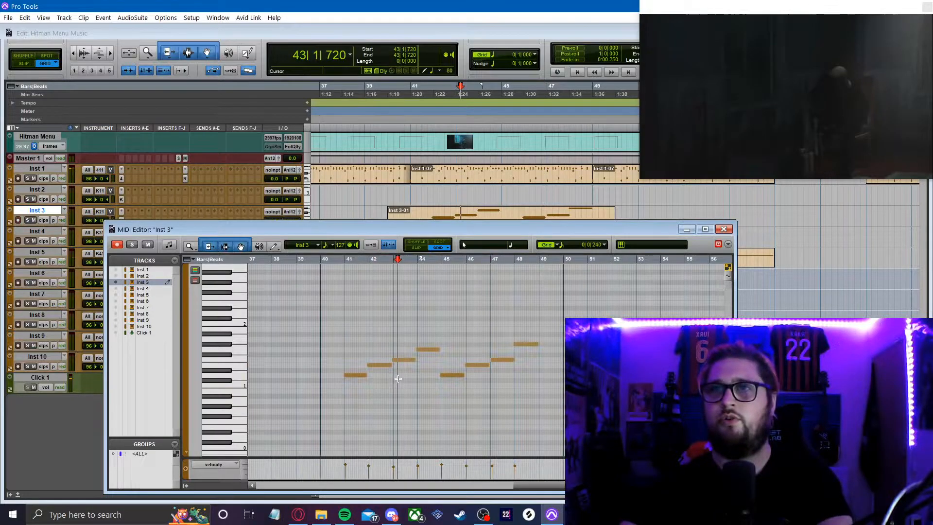
- Add an upper harmony to Inst 3: A1 over bars 41 and 42, Bb1 in bar 43 and B1 in bar 44, and play it back
key(t)
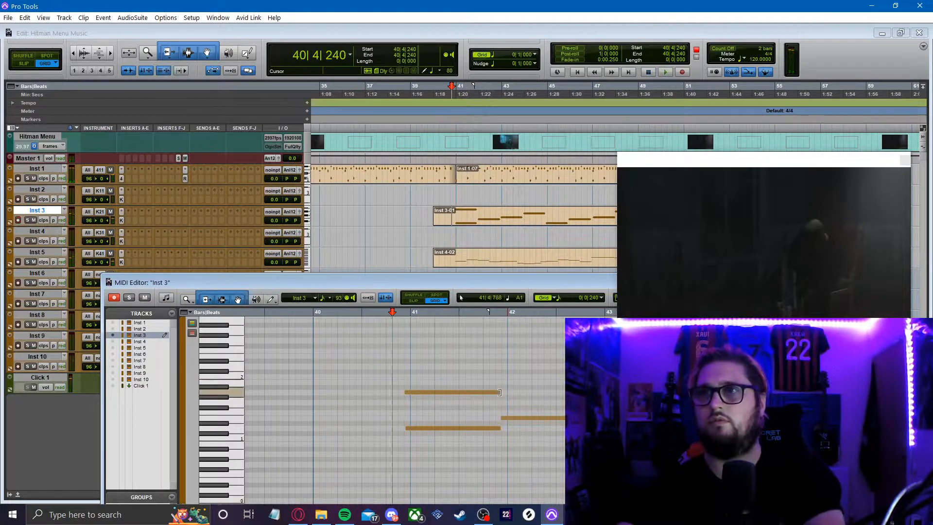
drag(499, 392, 608, 392)
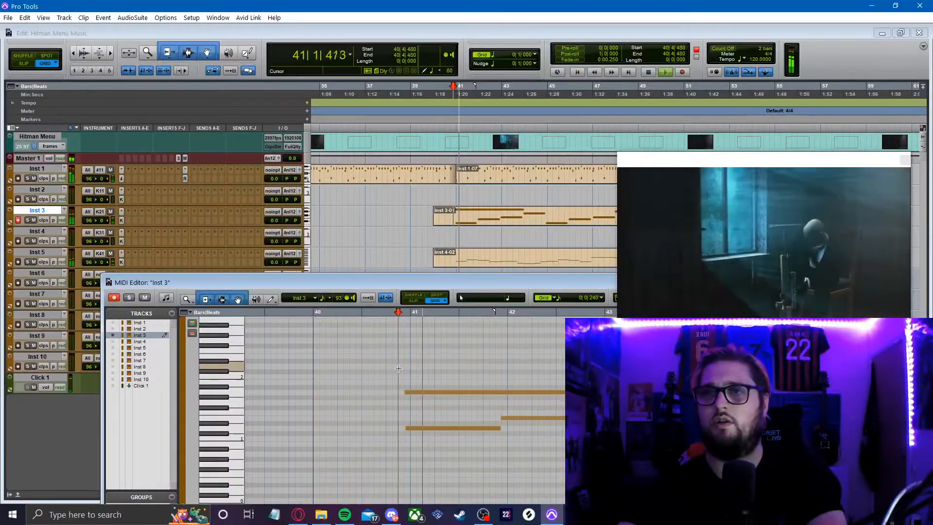
key(ctrl+bracketleft)
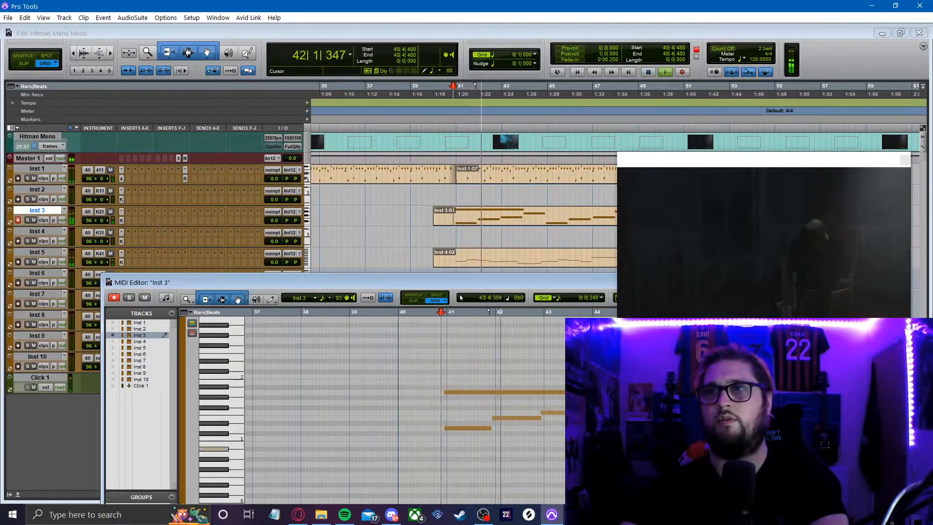
key(ctrl+bracketright)
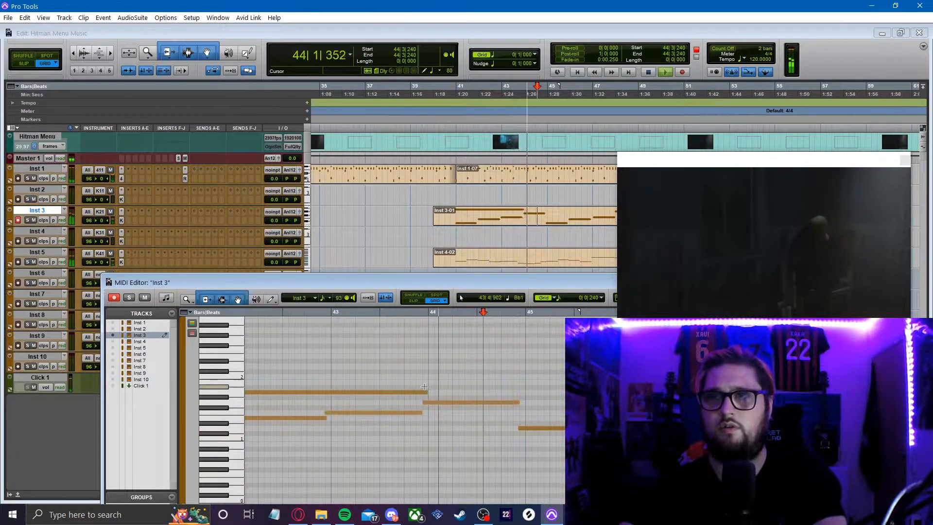
drag(425, 391, 337, 393)
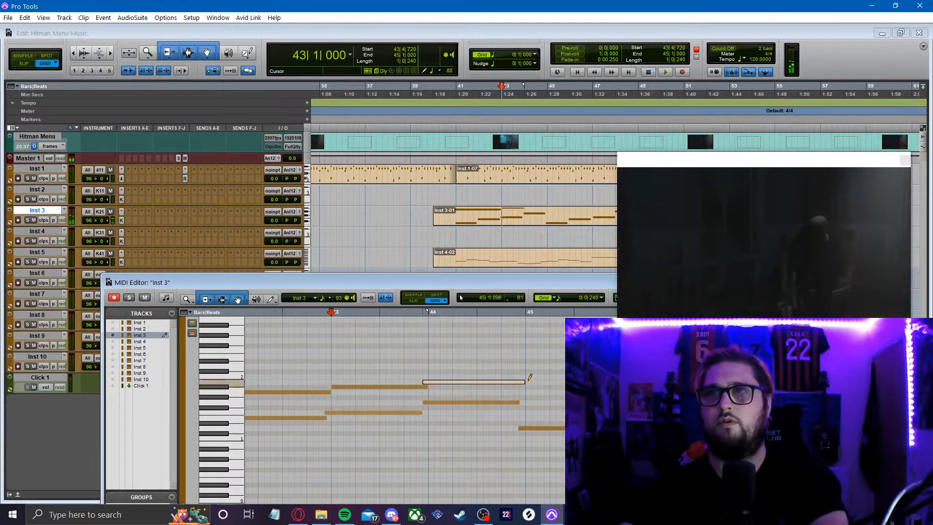
key(space)
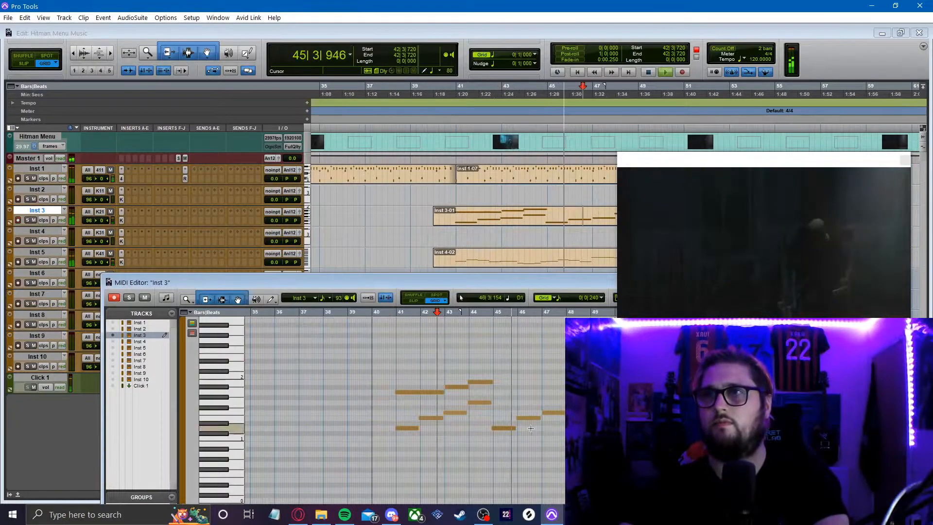
- Extend the upper harmony on Inst 3 with A1 in bar 45 and Bb1 in bar 46
click(532, 428)
key(t)
key(t)
key(r)
key(r)
click(455, 393)
key(t)
key(t)
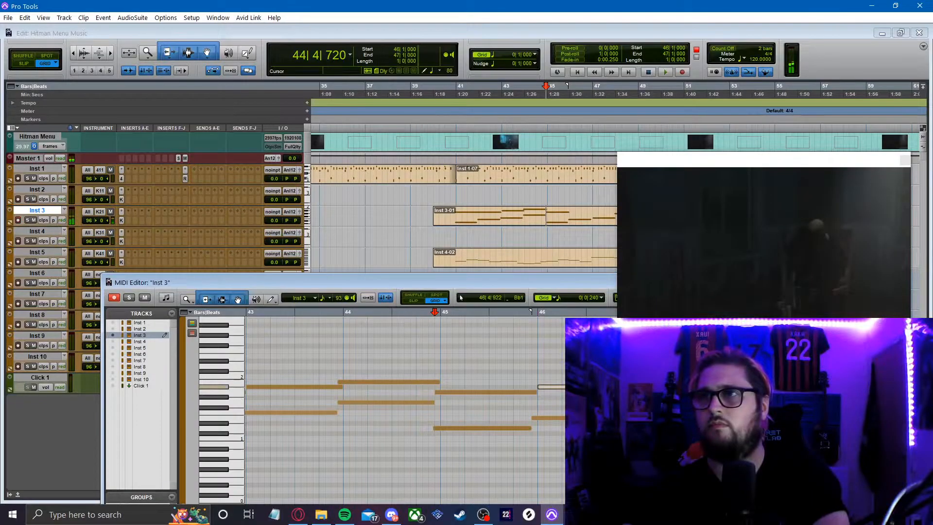
- Play back the harmony from bar 45 and lower the upper note in bar 46 to G#1
click(471, 369)
key(space)
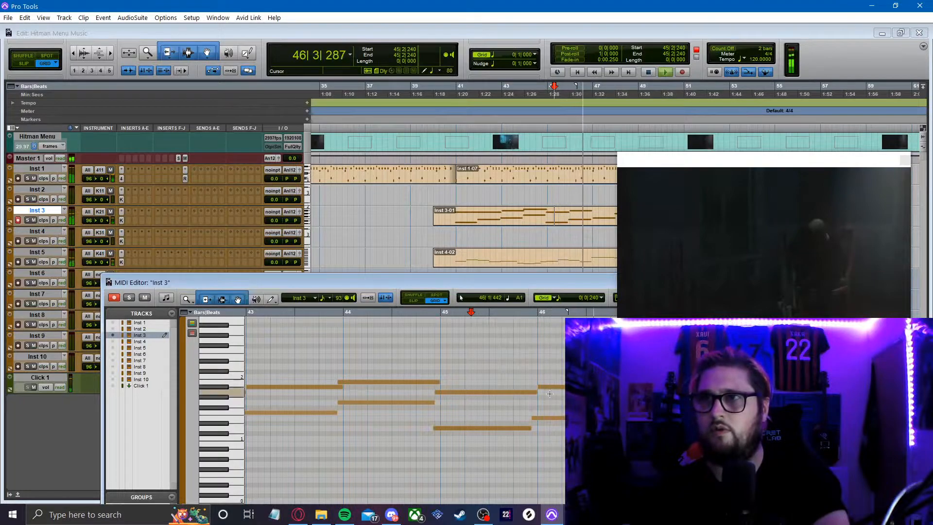
key(space)
drag(553, 387, 552, 397)
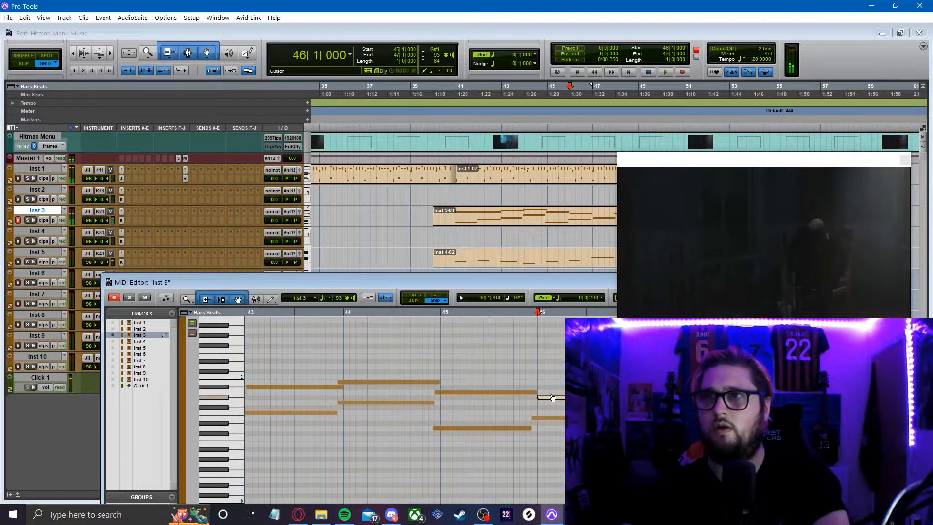
- Add C2 in bar 47 and B1 in bar 48 to the upper harmony and play back the result
drag(455, 376, 490, 375)
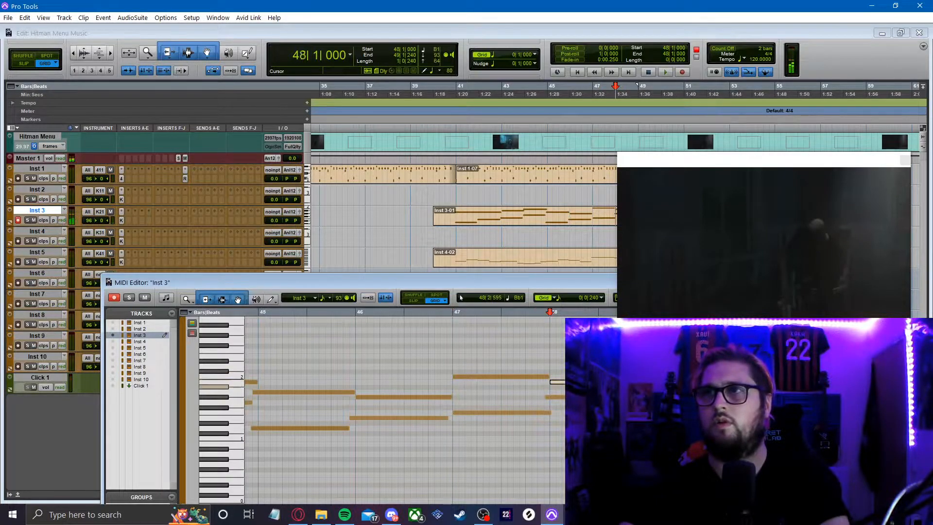
click(439, 361)
key(space)
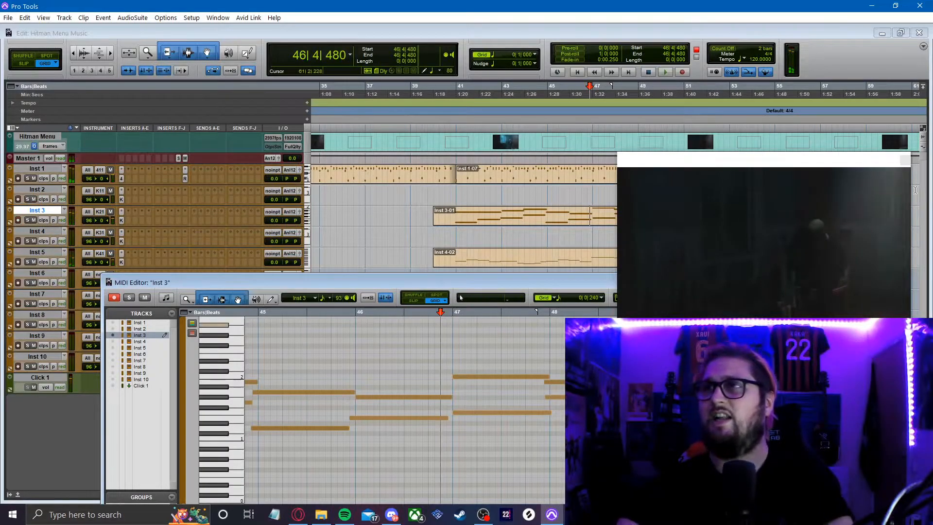
- Close the video window and take Inst 3 out of record arm
click(905, 161)
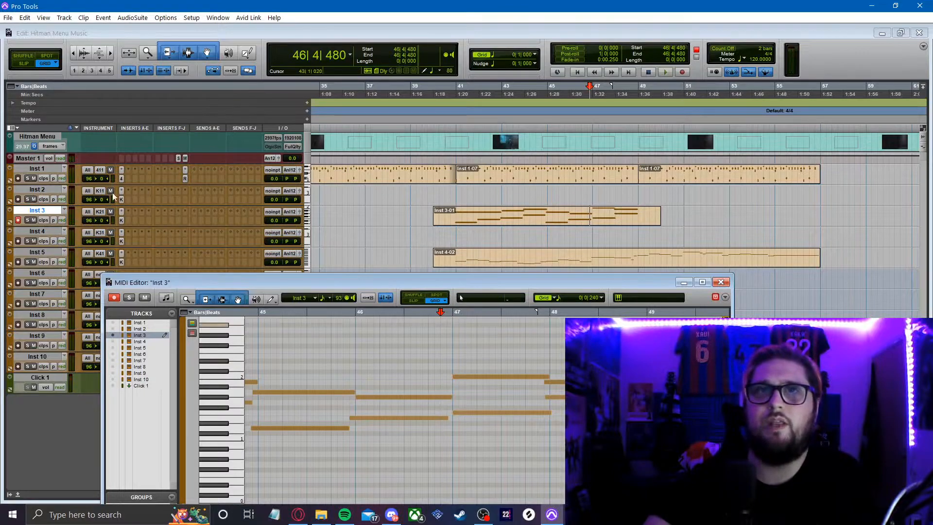
click(20, 221)
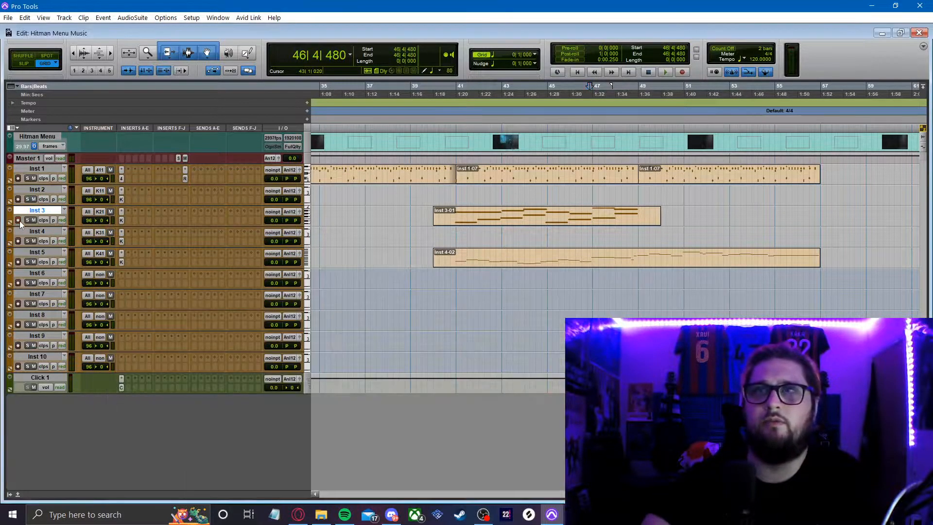
- Trim the Inst 3 clip to end at bar 49 and duplicate it to fill bars 49 to 57
click(437, 129)
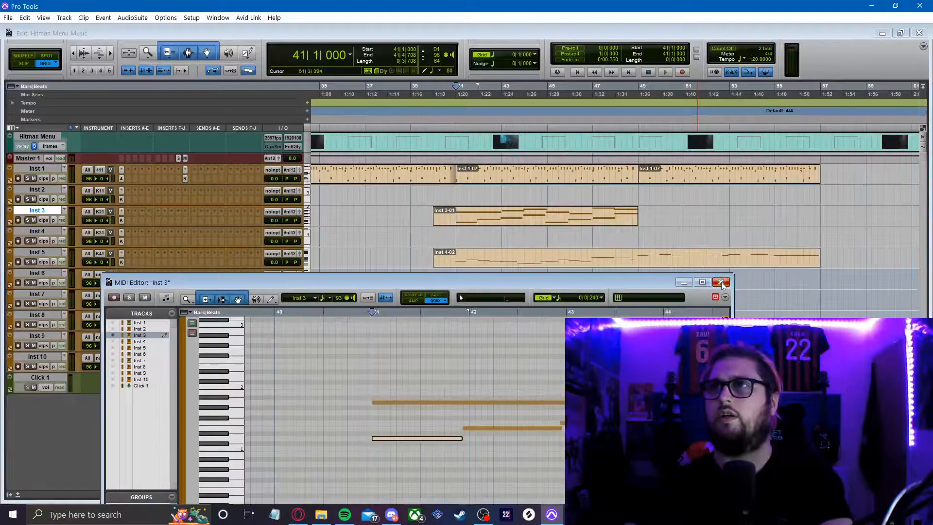
click(569, 225)
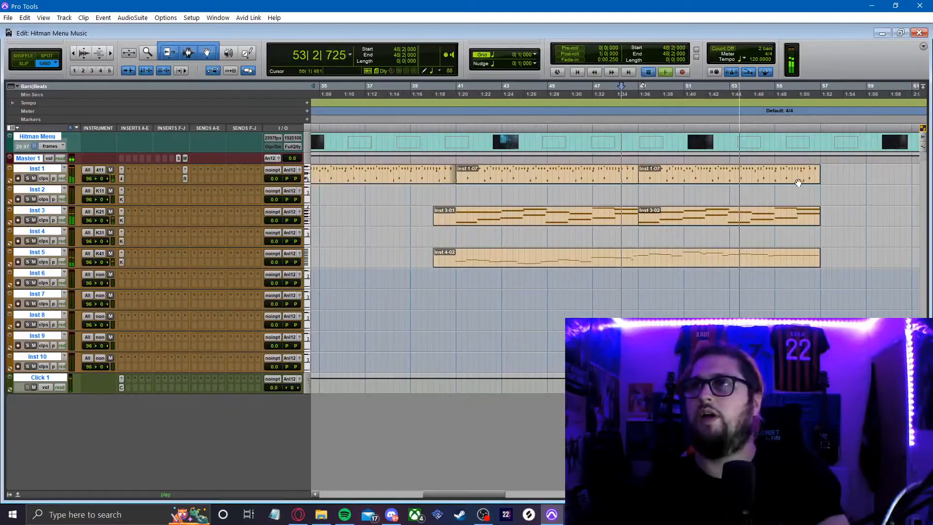
- Open the duplicated Inst 3 clip in the MIDI Editor, raise its low note in bar 49 to F1 and play it back
double_click(752, 214)
click(518, 459)
key(r)
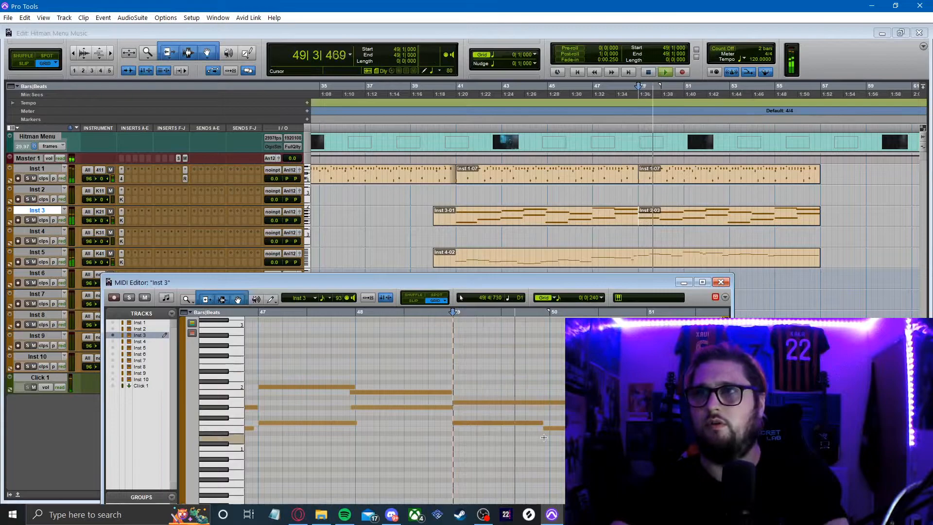
scroll(589, 447, down, 1)
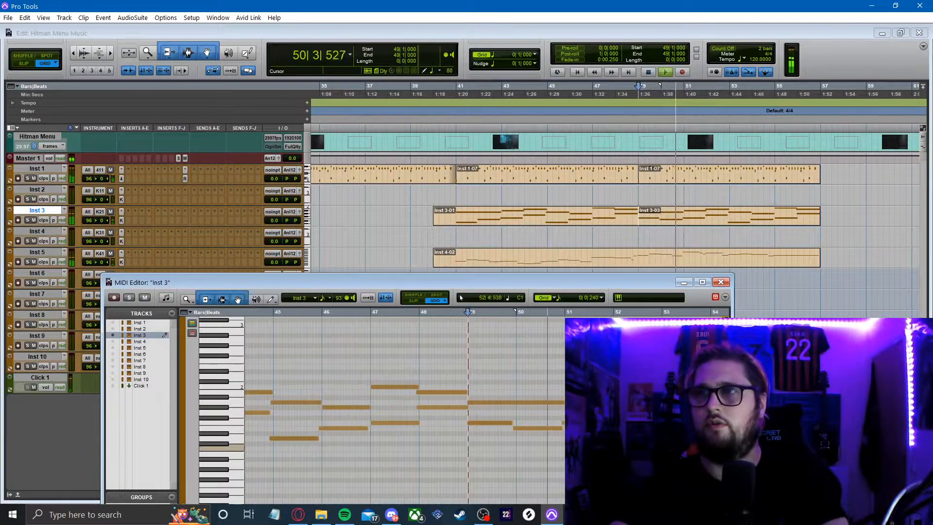
scroll(592, 444, up, 1)
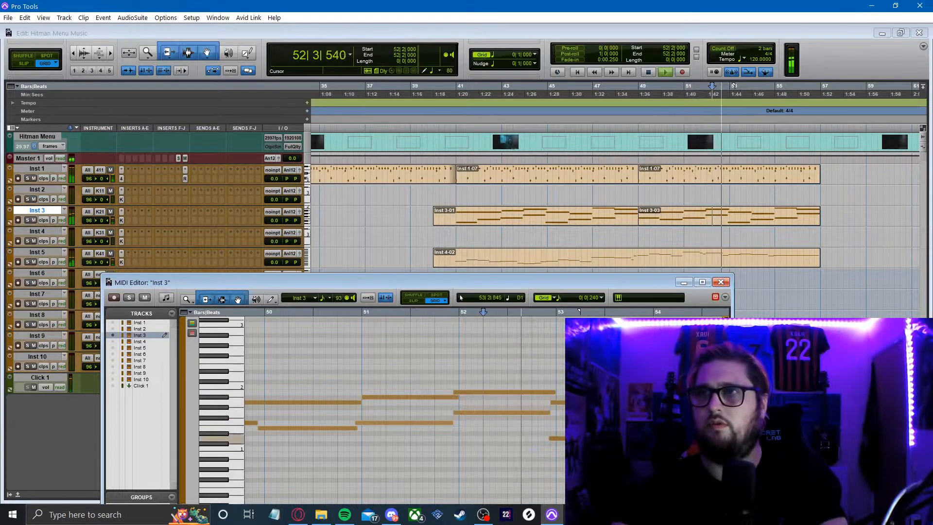
scroll(589, 447, down, 1)
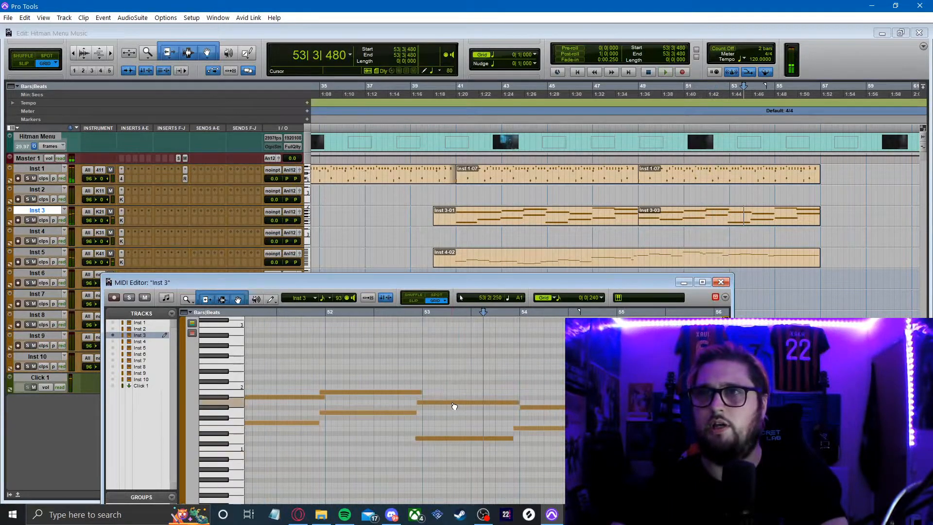
- Raise the bar 53 notes on Inst 3 to C2 and F1 and play them back
drag(453, 405, 453, 390)
drag(452, 441, 452, 427)
key(space)
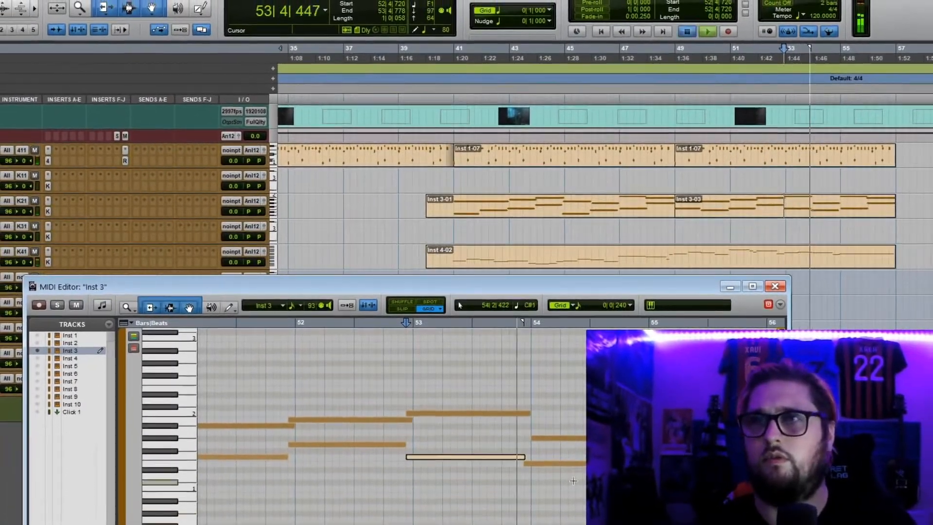
- Raise the upper note in bar 54 and rework the remaining notes of the second Inst 3 clip, closing the MIDI Editor when done
key(space)
drag(573, 481, 543, 429)
drag(545, 438, 545, 408)
scroll(546, 411, down, 1)
scroll(534, 418, up, 1)
drag(320, 464, 294, 395)
click(301, 437)
drag(301, 437, 301, 426)
scroll(300, 426, down, 1)
click(239, 369)
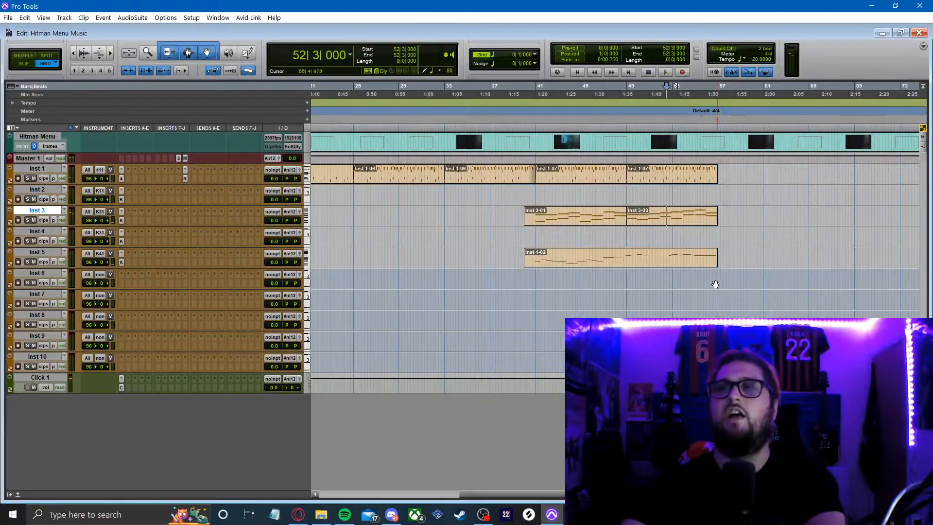
- Add two audio tracks named gtr 1 and gtr 2 directly below Inst 1
key(ctrl+bracketleft)
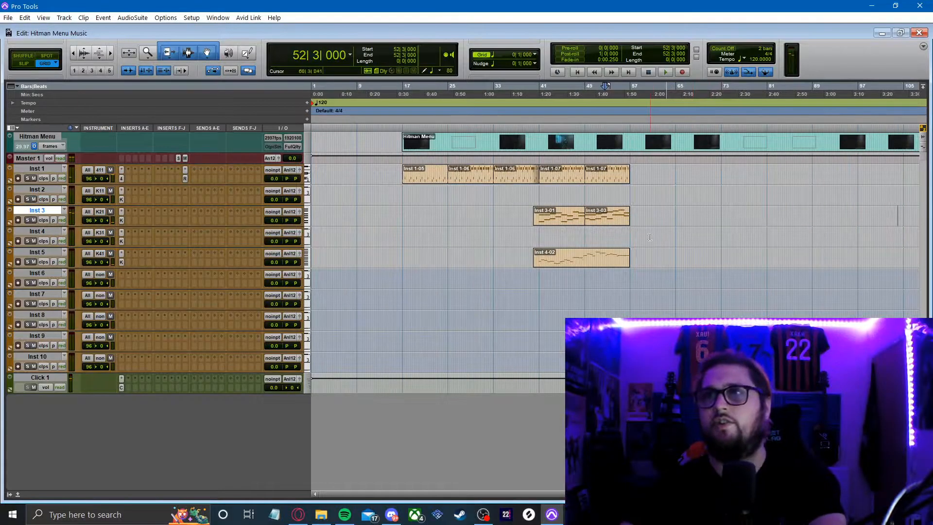
click(610, 232)
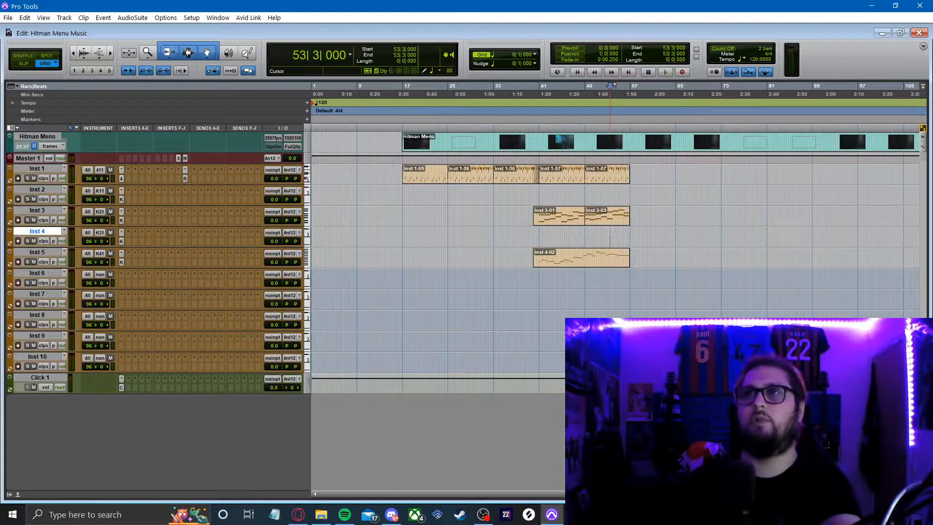
key(ctrl+bracketleft)
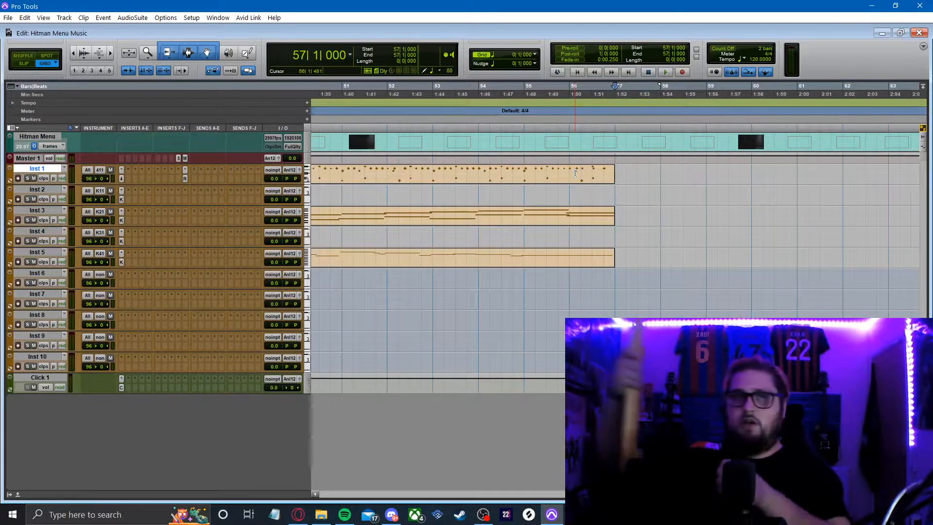
key(ctrl+shift+n)
click(637, 196)
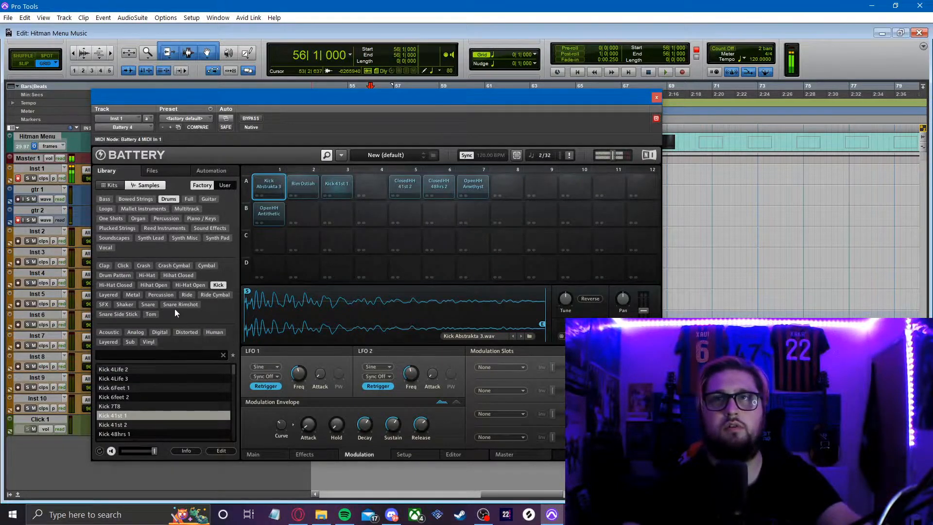
- Filter Battery's drum samples to Snare and load one onto the empty cell A4
click(147, 305)
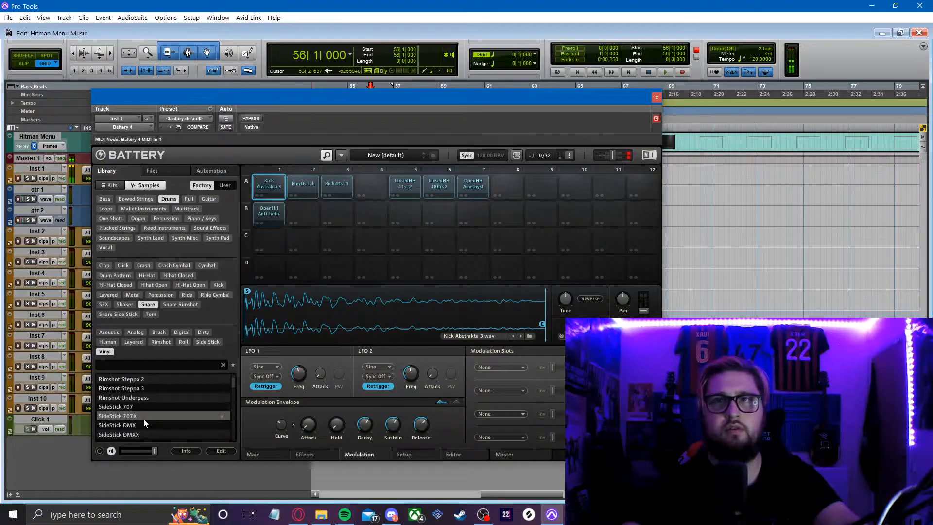
drag(135, 399, 371, 184)
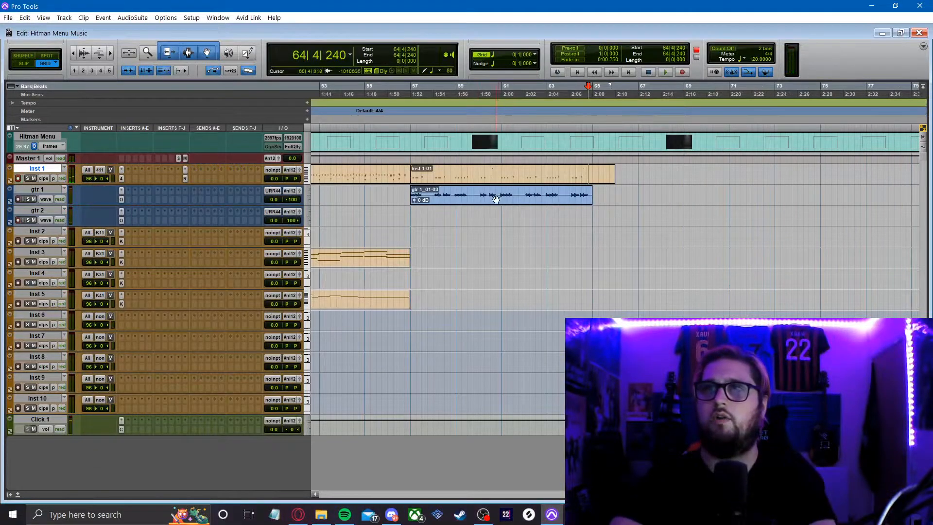
- Delete the guitar audio clip starting at bar 57 on gtr 1
click(495, 197)
key(Delete)
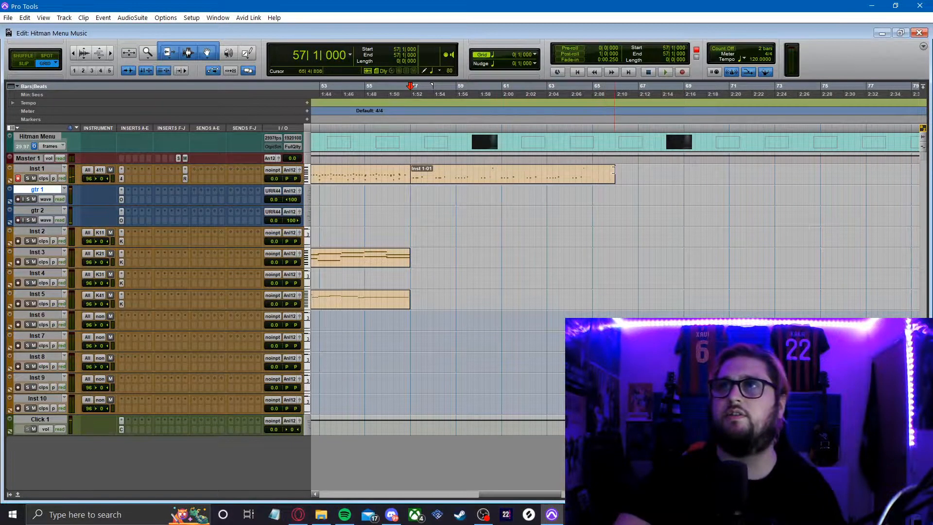
- Shorten the Inst 1-01 clip so that it ends at bar 65
drag(614, 178, 594, 185)
click(538, 195)
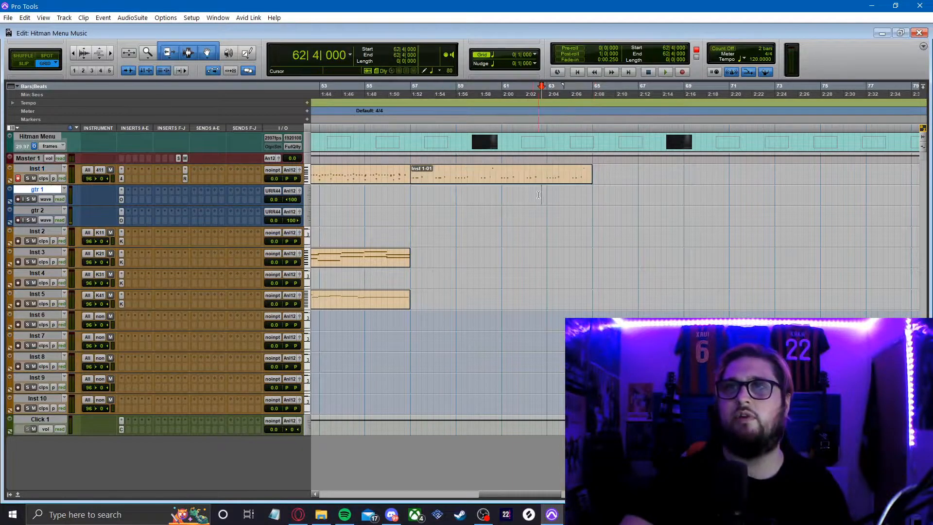
click(388, 129)
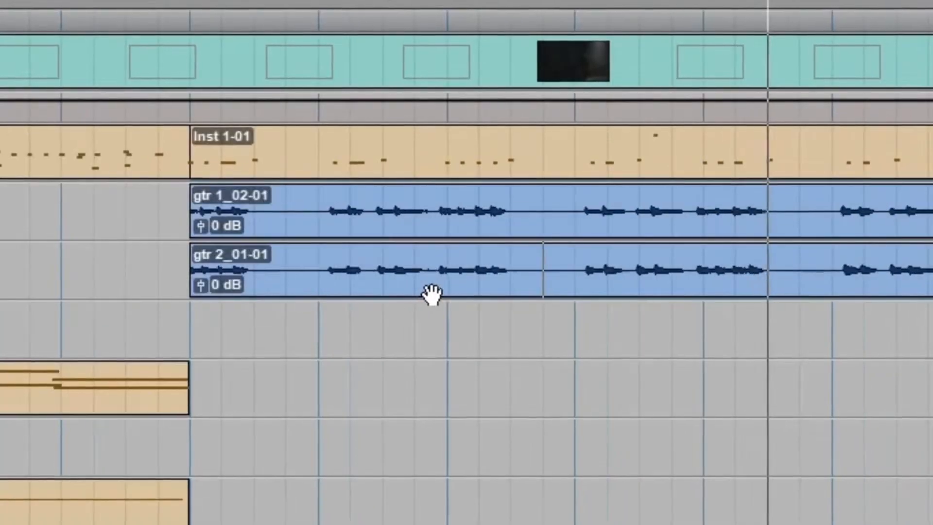
- Play back and inspect the recorded guitar clips on gtr 1 and gtr 2 through to their end
click(931, 270)
key(t)
key(r)
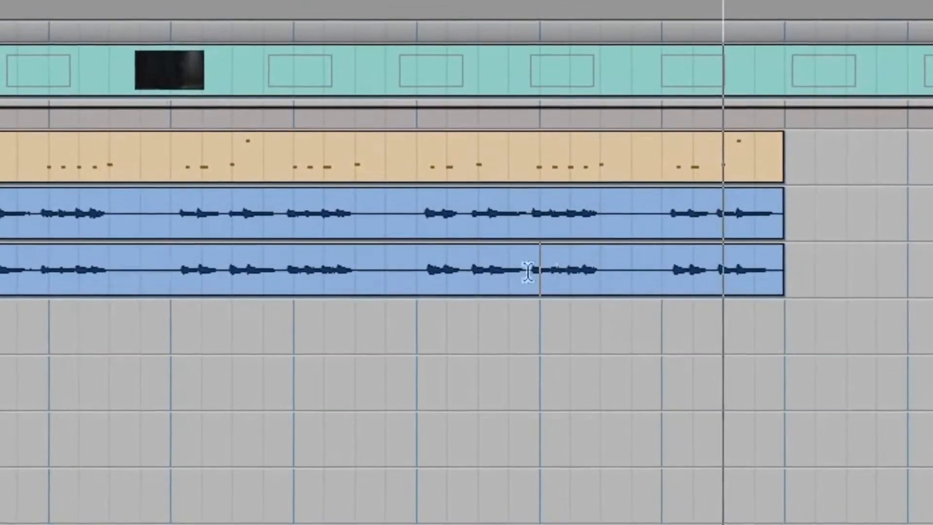
key(space)
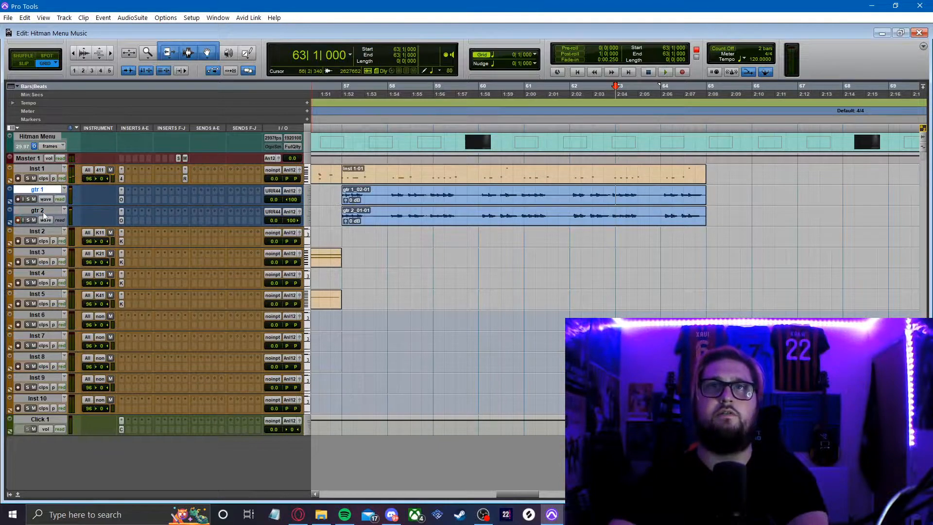
- Route the outputs of gtr 1 and gtr 2 to a new aux track named gtr bus
shift+click(43, 211)
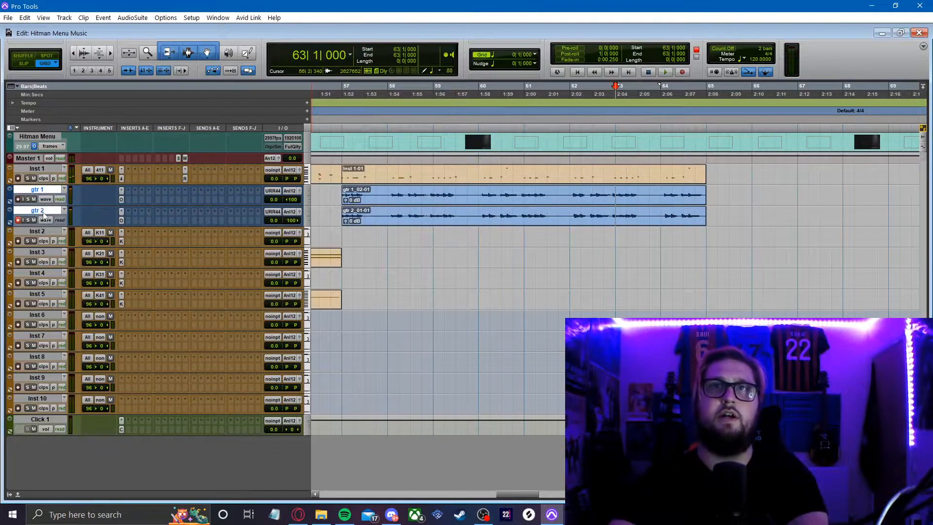
click(297, 232)
click(326, 276)
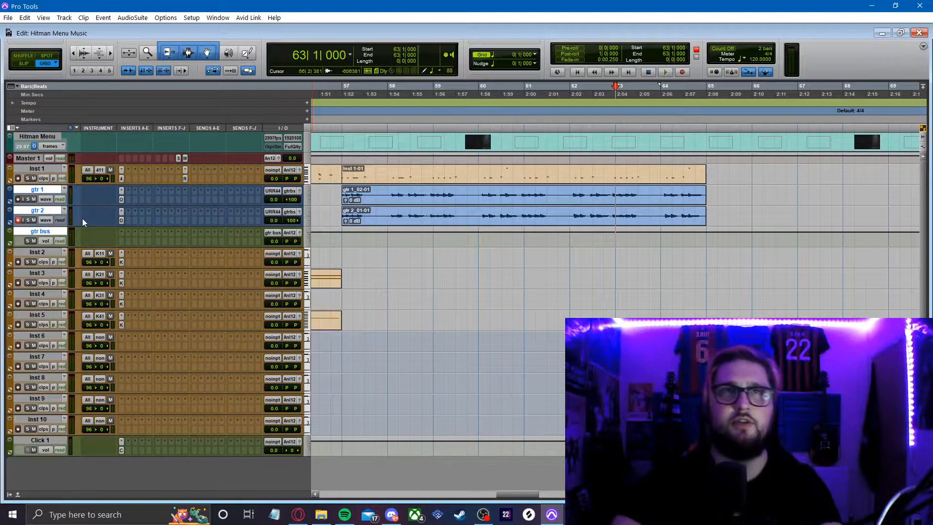
- Enlarge the gtr 1 and gtr 2 tracks without gtr bus and enable Elastic Audio on both guitar tracks
click(49, 219)
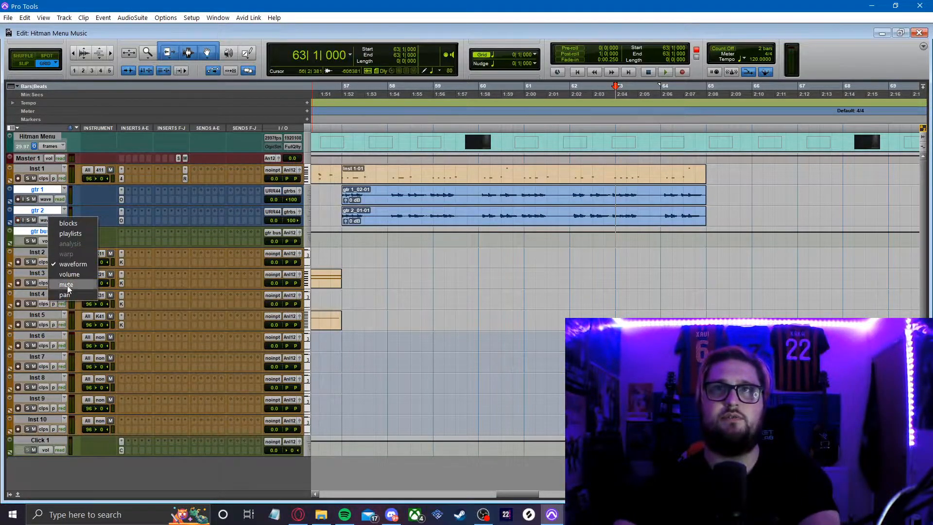
click(87, 206)
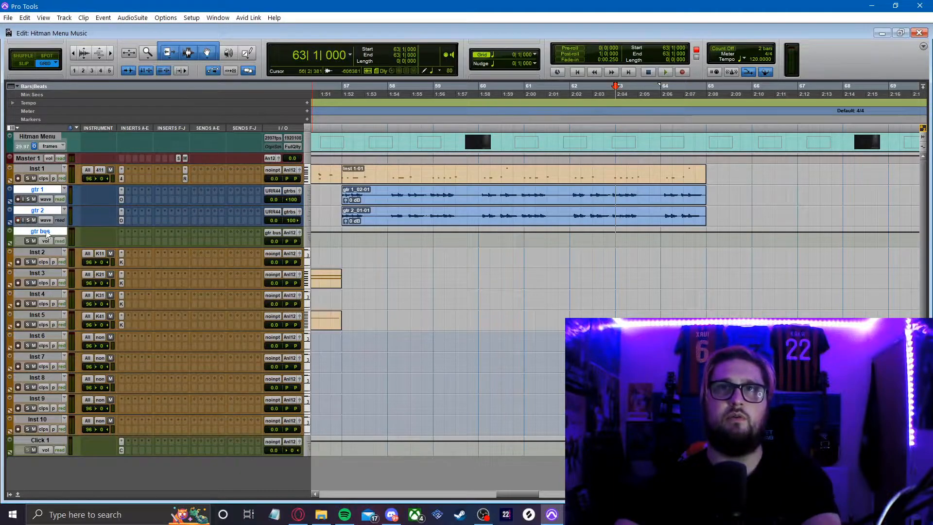
ctrl+click(42, 229)
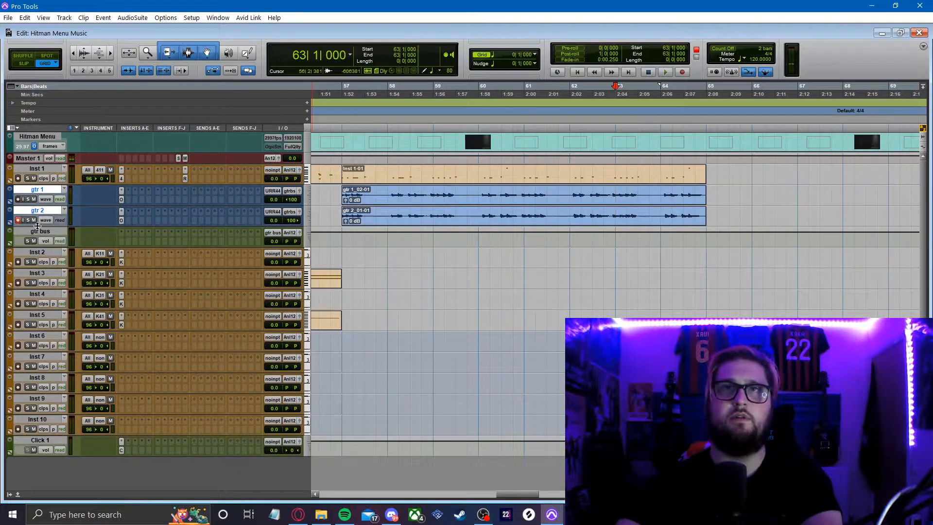
drag(38, 226, 39, 233)
click(36, 230)
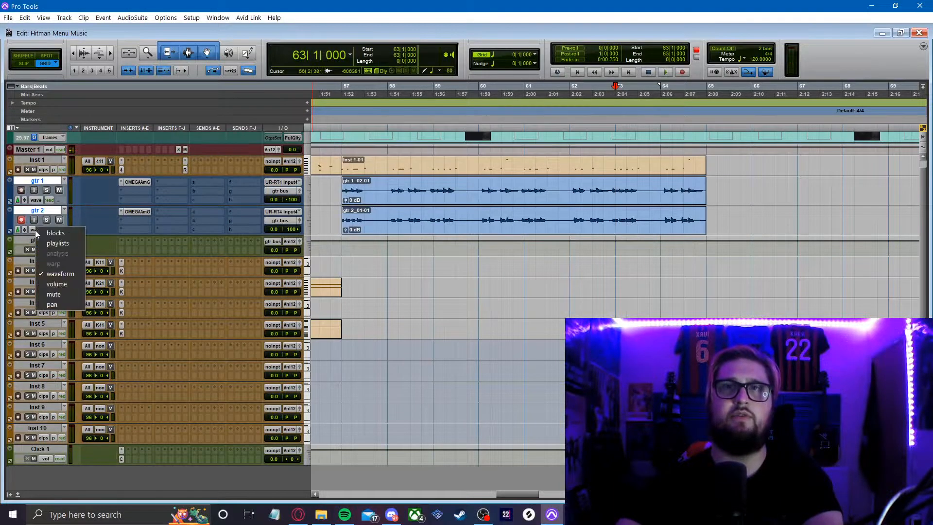
click(24, 230)
click(83, 217)
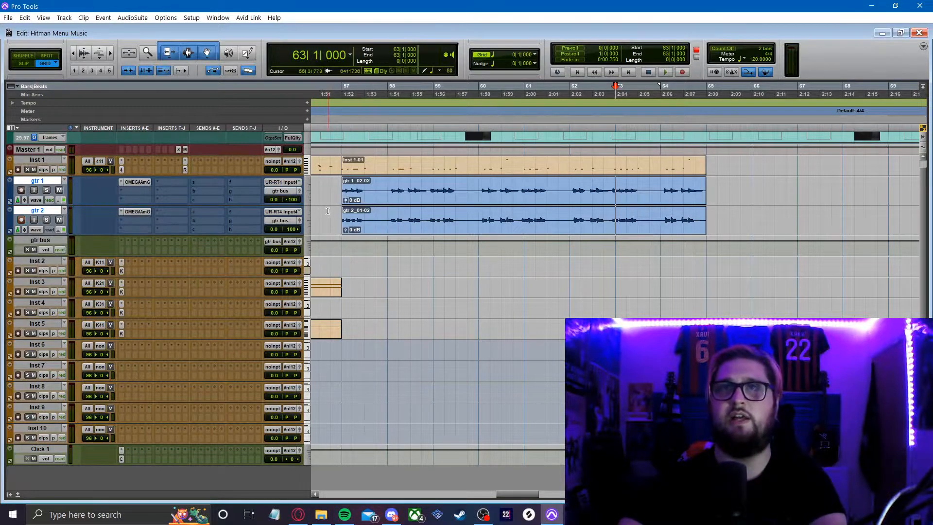
- Extend the start of both guitar clips back to 56|4|000 and show gtr 2 in warp view
drag(348, 220, 330, 191)
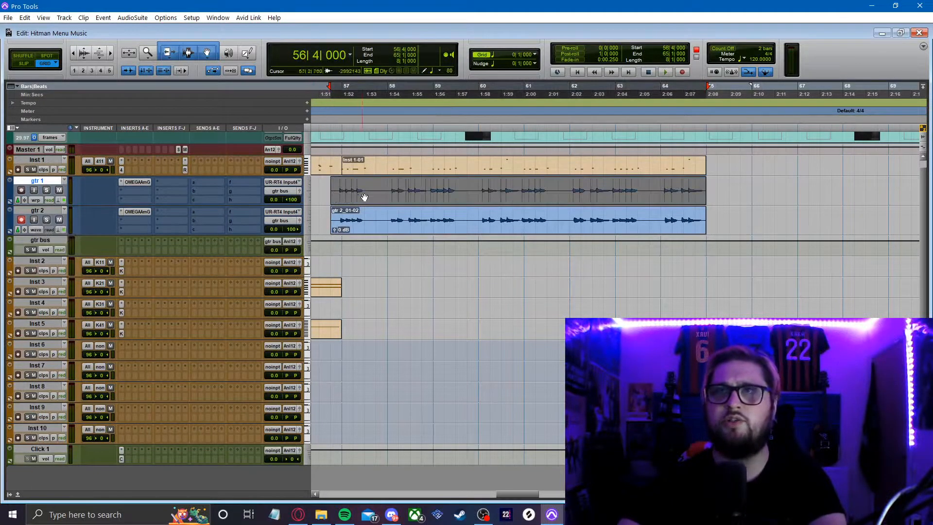
click(40, 230)
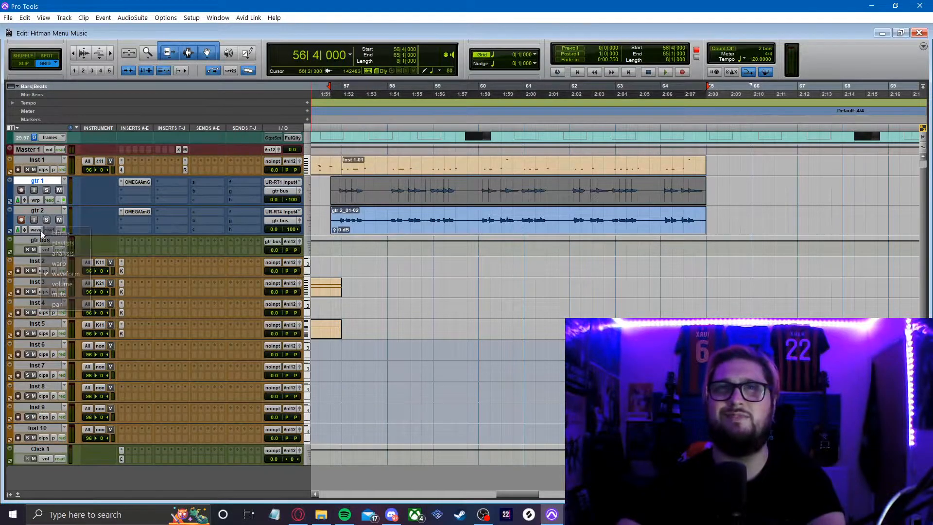
click(77, 261)
- Warp the gtr 1 and gtr 2 notes in bars 57 and 58 onto the eighth-note grid
click(382, 219)
key(ctrl+])
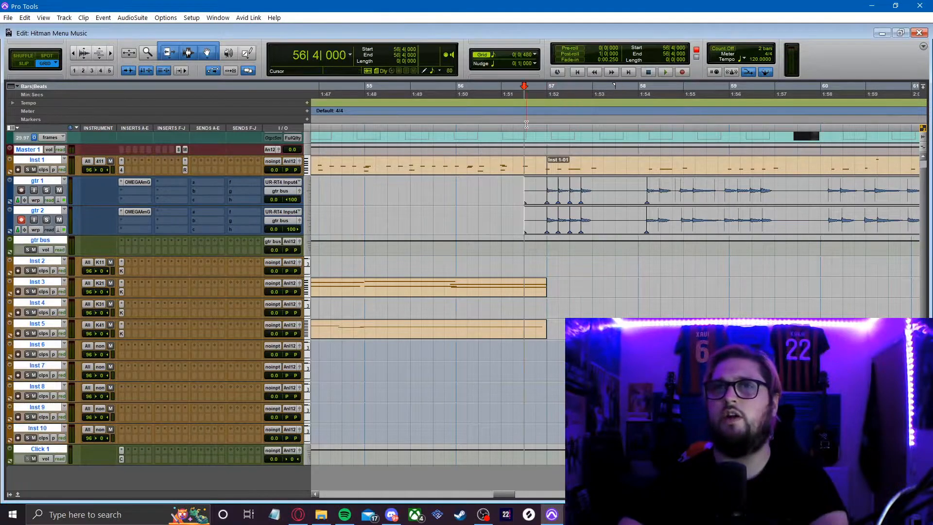
key(ctrl+[)
key(ctrl+[)
click(645, 189)
key(ctrl+])
key(ctrl+])
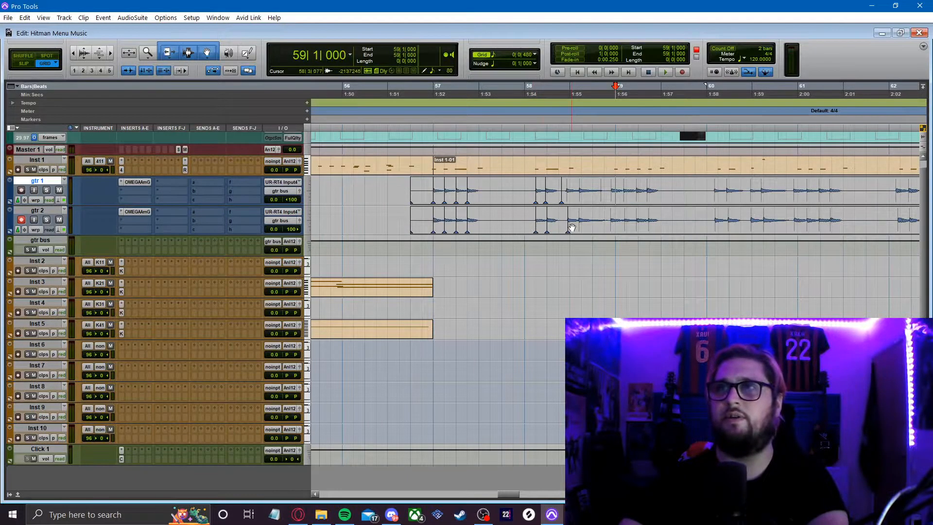
drag(568, 225, 575, 228)
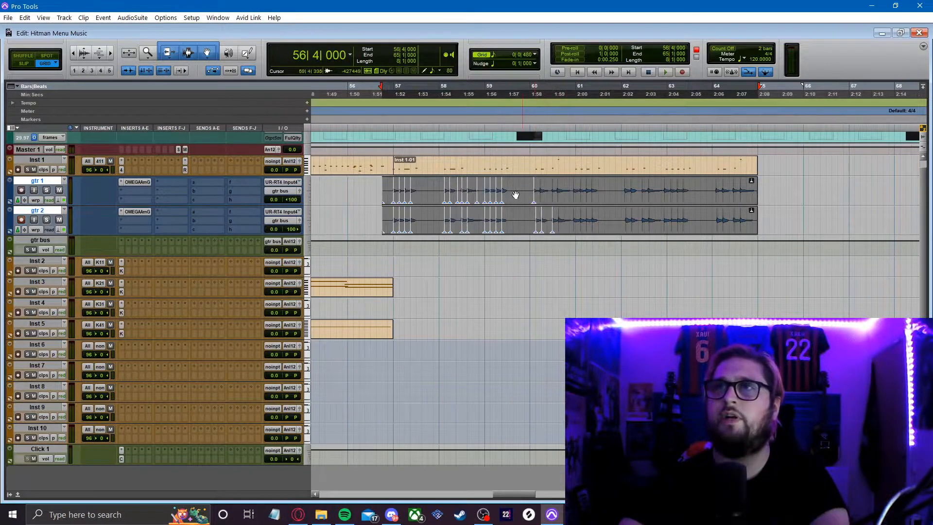
- Add warp markers to the bar 60 notes on gtr 1 and gtr 2 and align them with the grid
click(539, 190)
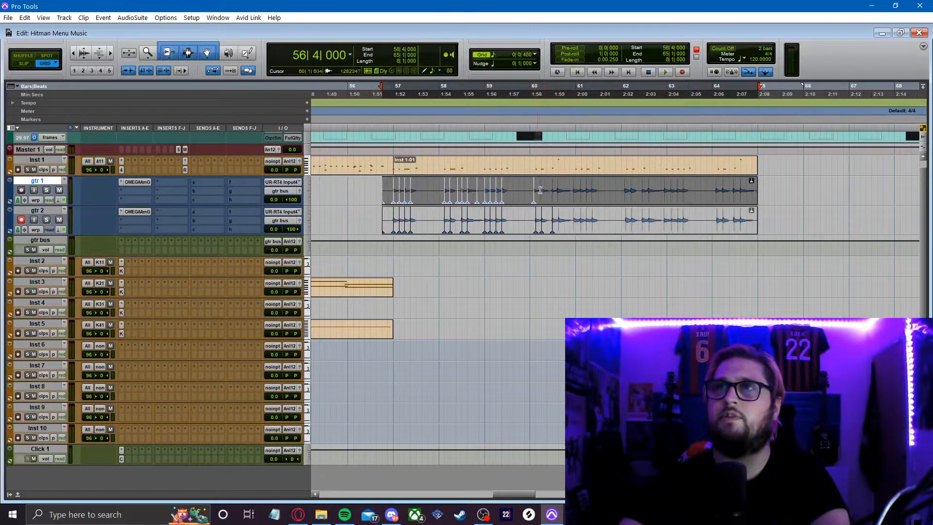
click(532, 189)
key(ctrl+])
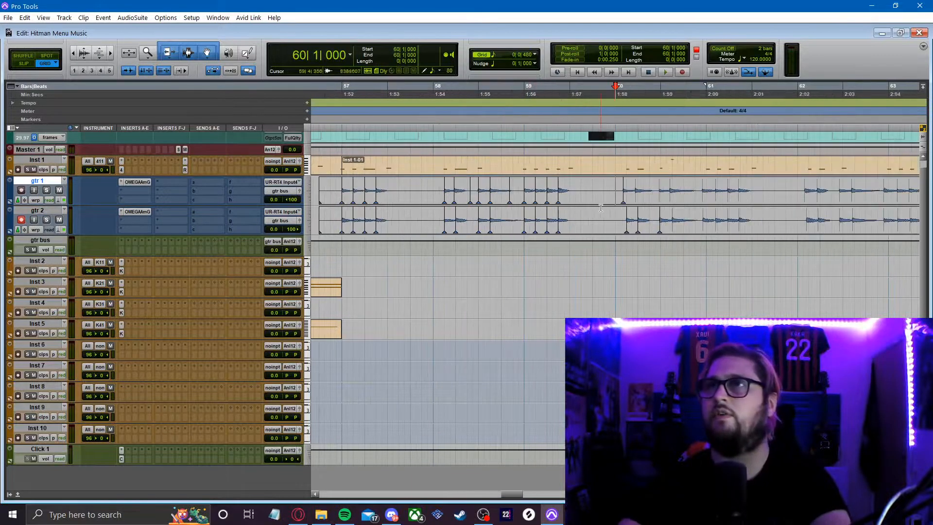
double_click(637, 196)
click(623, 196)
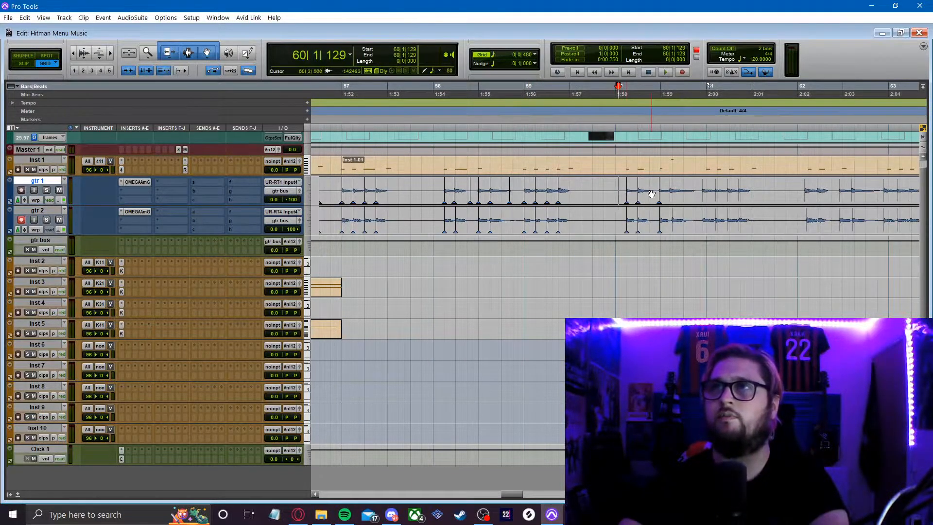
double_click(672, 225)
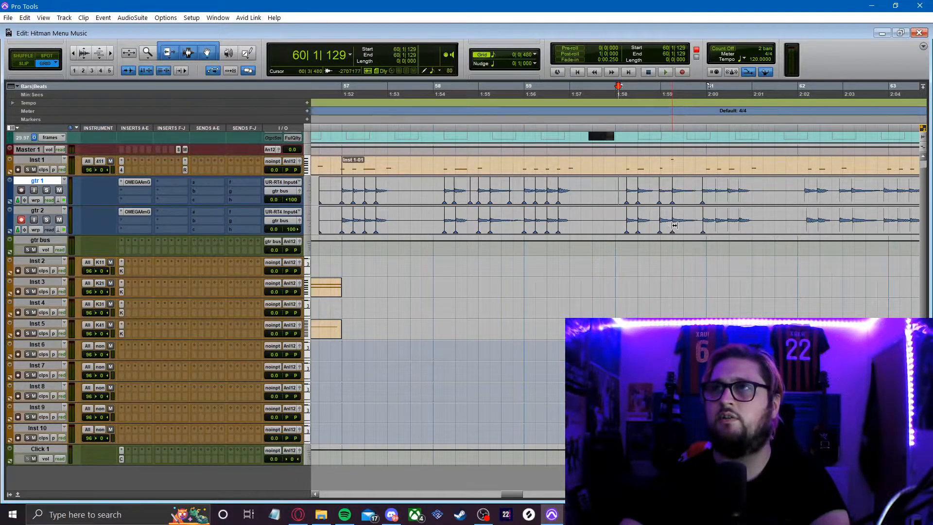
drag(704, 223, 707, 222)
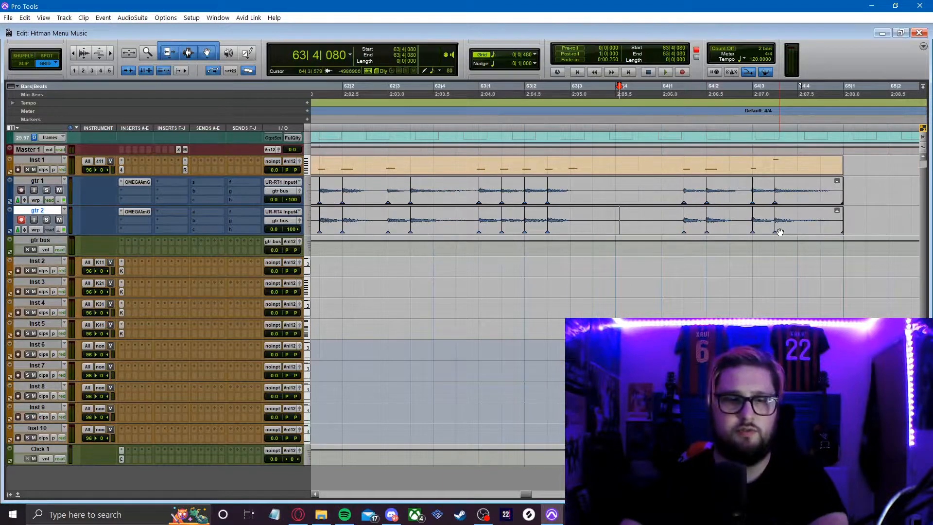
key(r)
key(r)
key(r)
key(r)
key(r)
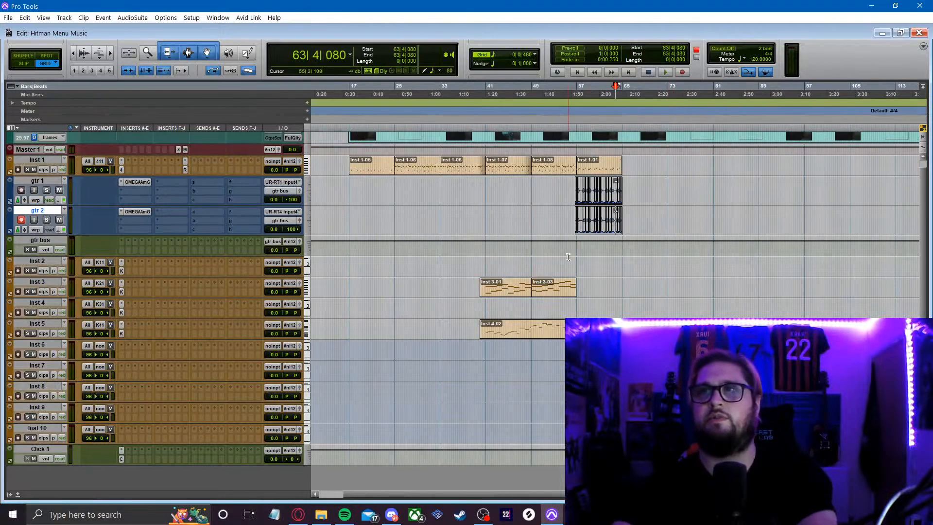
click(582, 256)
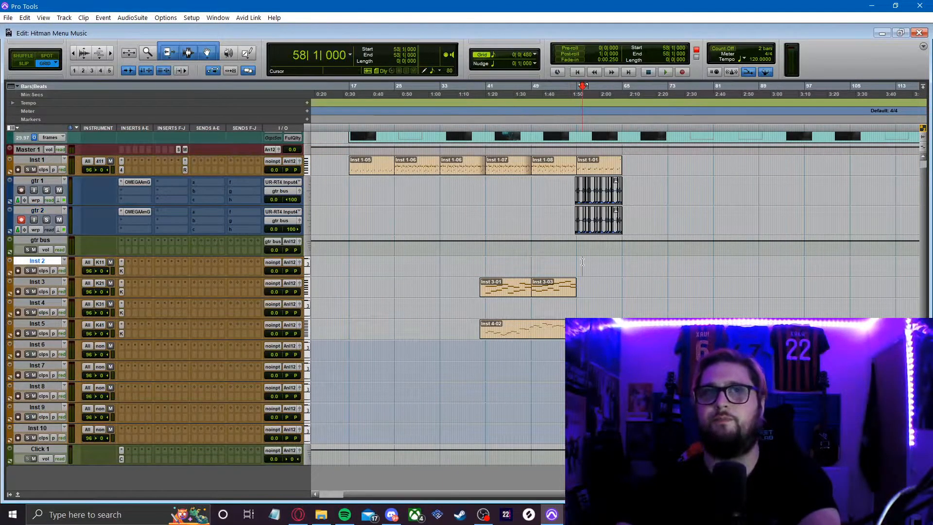
key(t)
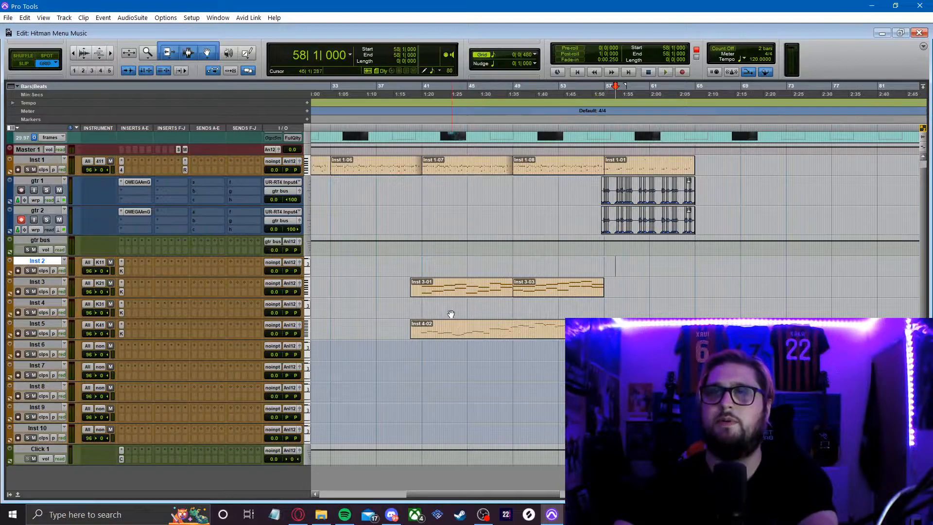
- Lower the gtr bus volume to -2.6 dB and insert an EQ3 7-Band on that track
click(274, 249)
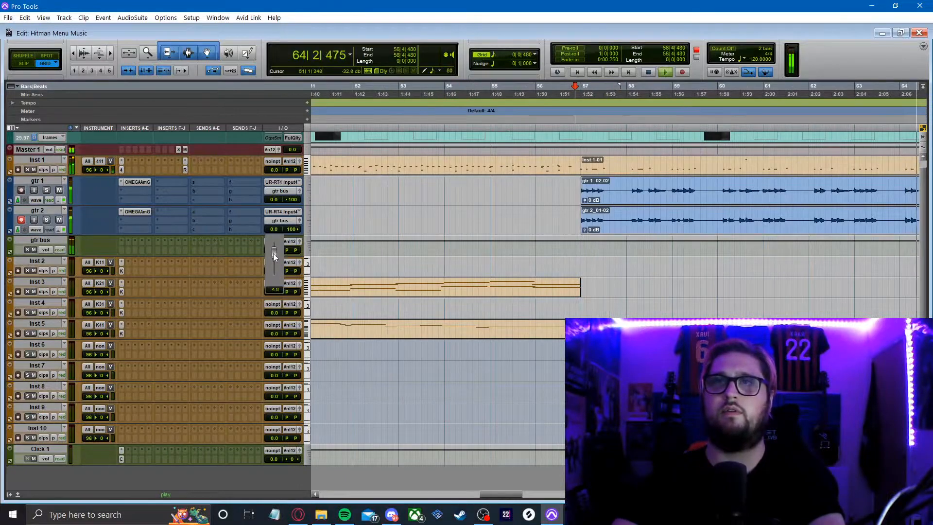
drag(274, 256, 275, 252)
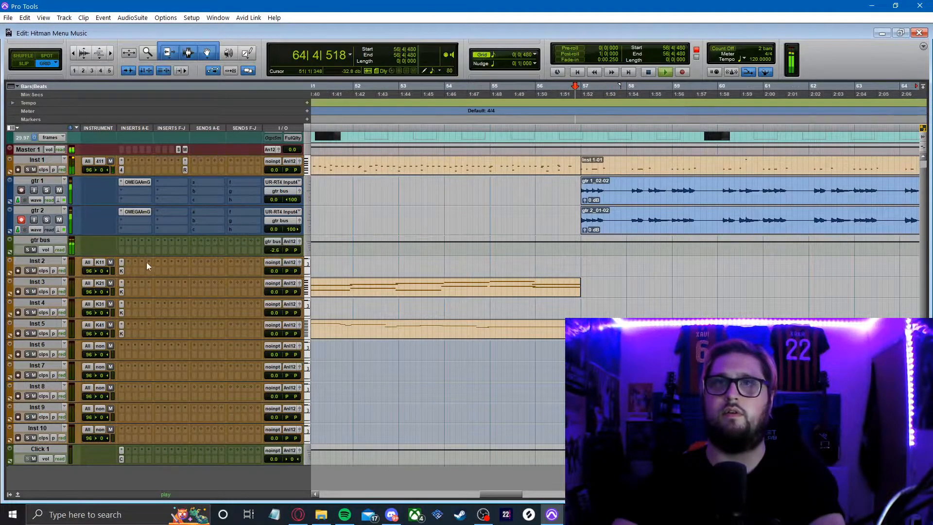
click(120, 249)
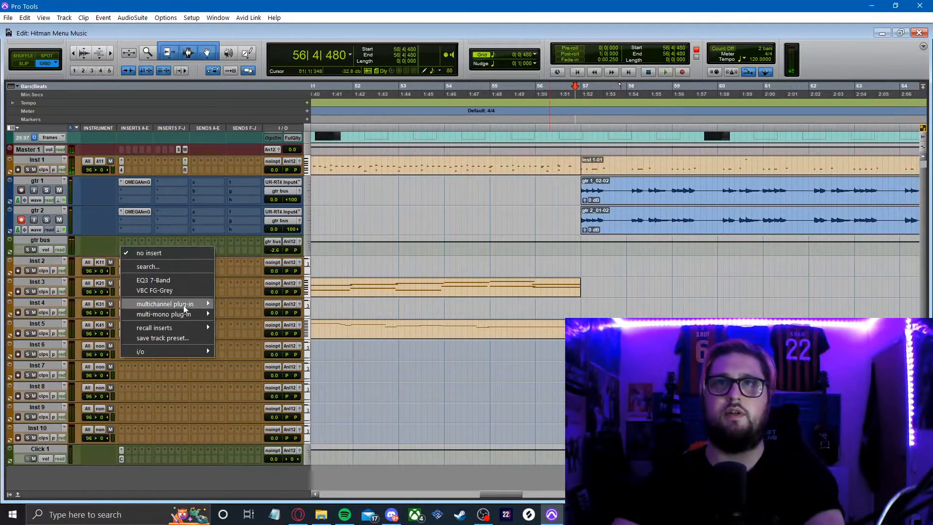
click(166, 281)
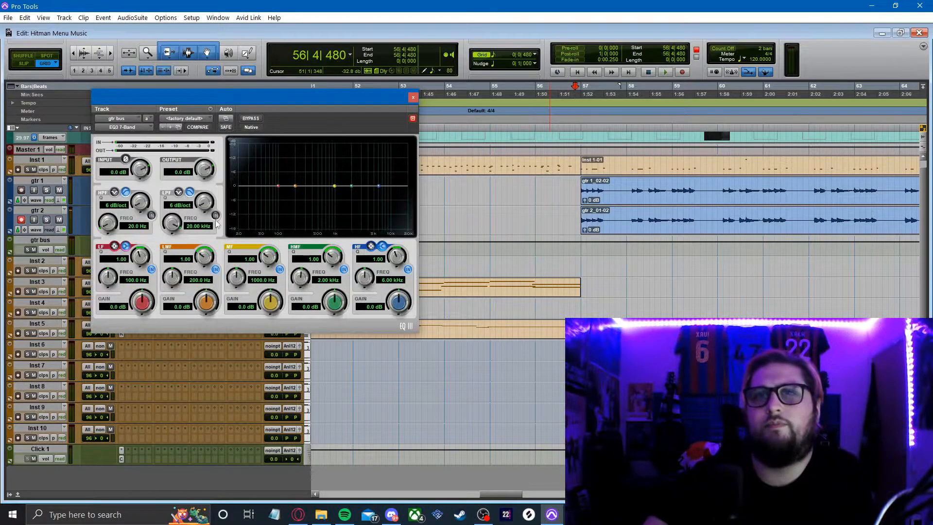
- Set the gtr bus EQ's low-pass filter to 5.78 kHz and its high-pass filter to 233.3 Hz with a steeper slope
drag(171, 224, 157, 250)
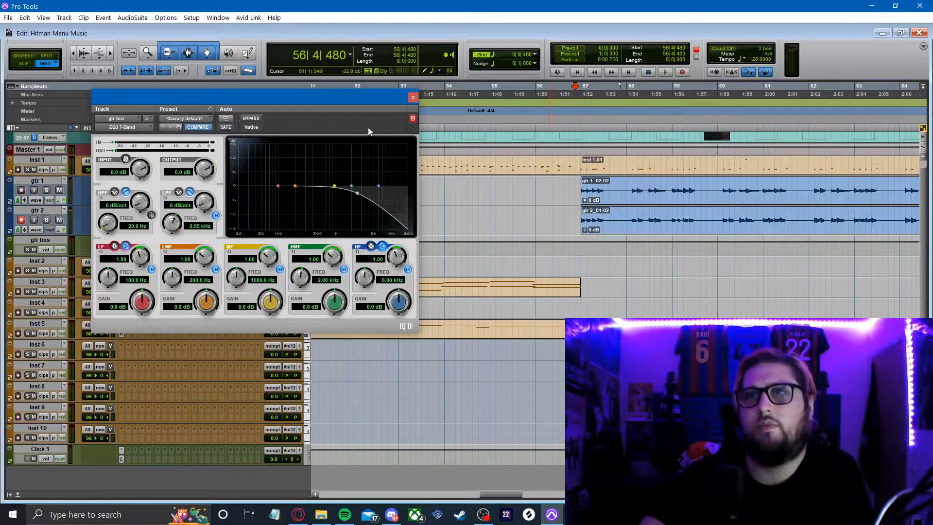
click(582, 128)
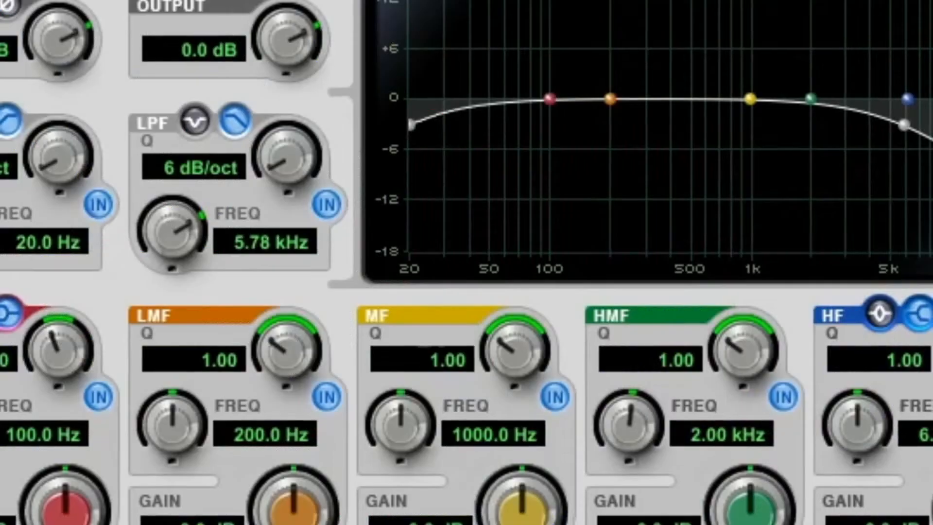
drag(132, 216, 141, 212)
drag(71, 195, 105, 100)
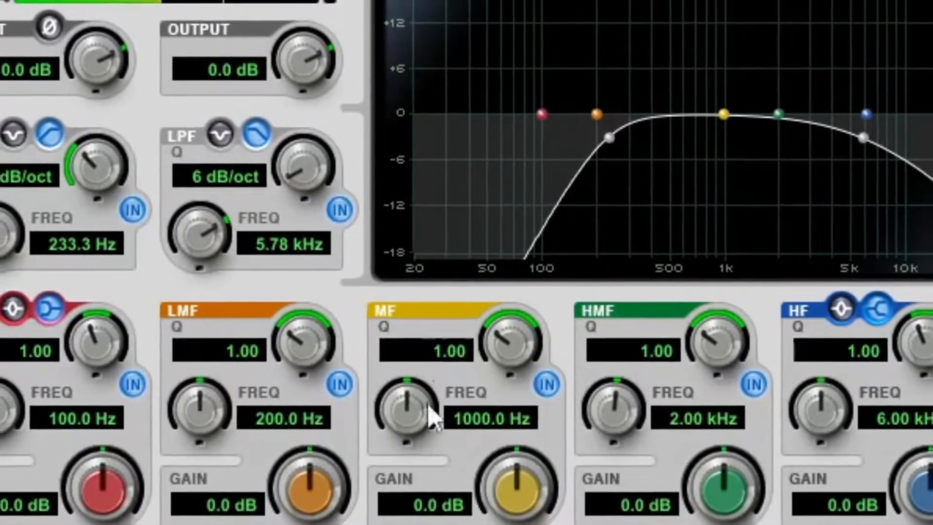
mouse_move(340, 486)
mouse_down()
mouse_move(343, 506)
mouse_move(343, 491)
mouse_up()
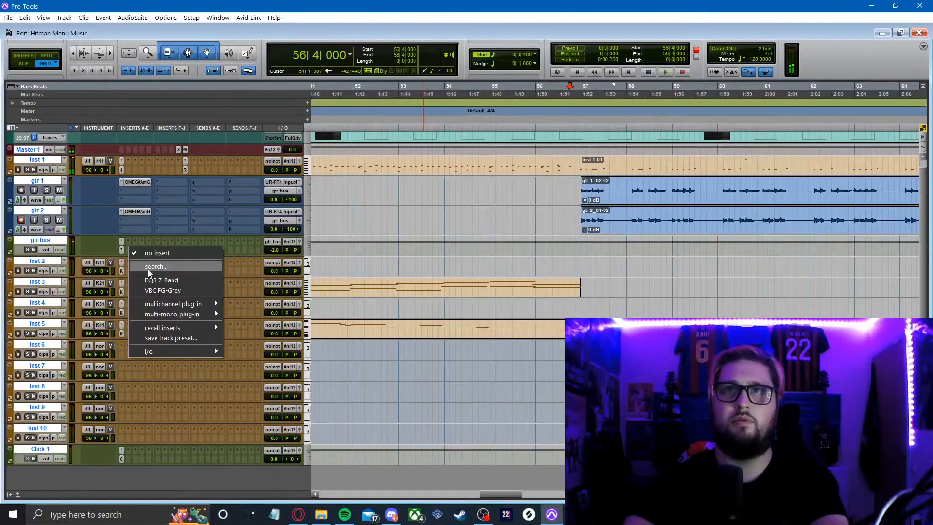
- Insert the VBC FG-Grey compressor after the EQ on gtr bus and adjust its ratio
click(171, 293)
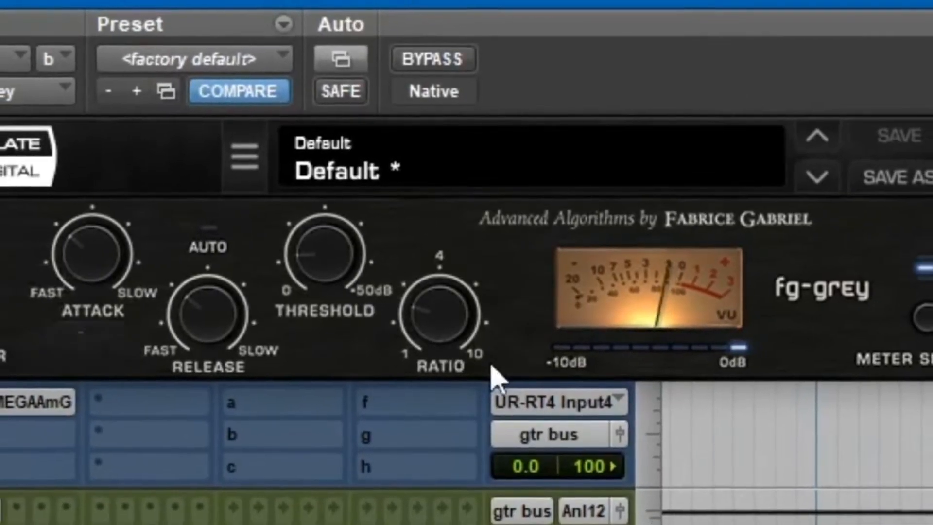
mouse_move(443, 305)
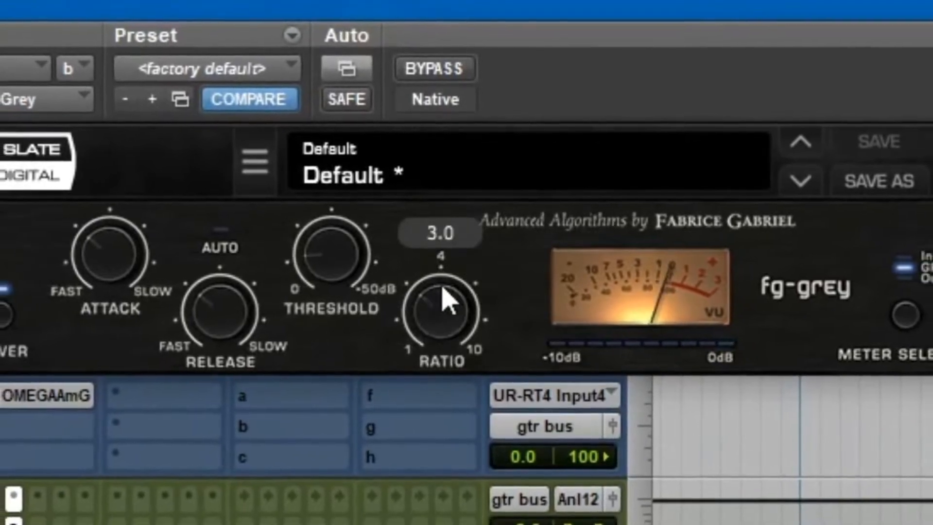
drag(443, 301, 470, 244)
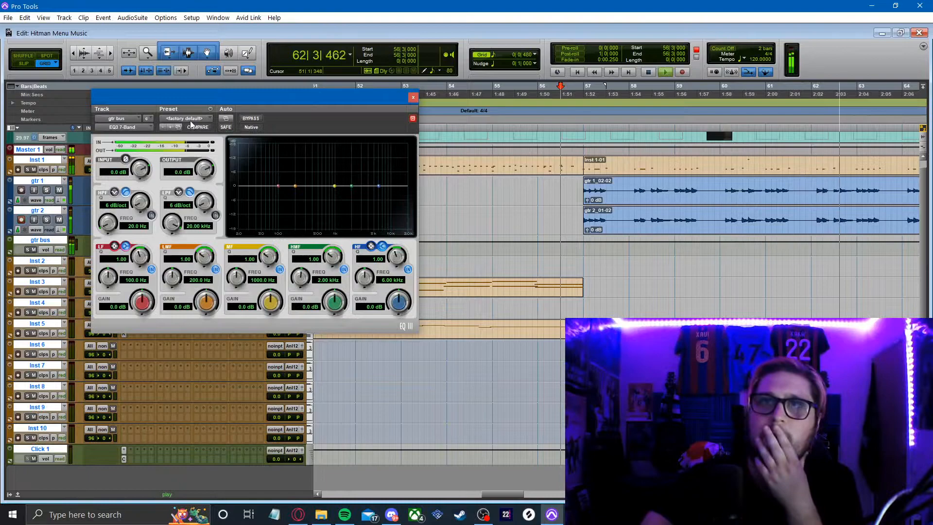
- Load the TV Speaker - 7 Band preset in the gtr bus EQ3, with the mid-frequency gain at -0.7 dB
click(184, 118)
click(341, 237)
drag(269, 299, 278, 298)
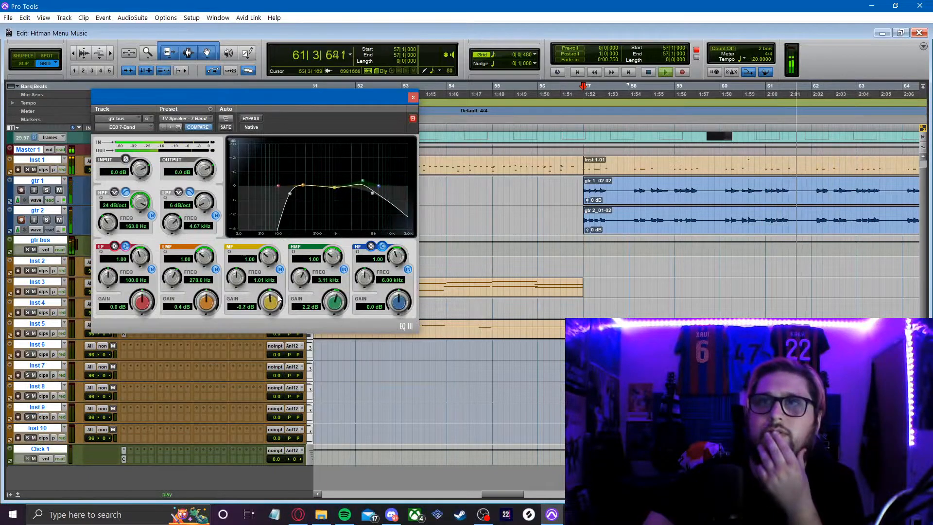
click(412, 98)
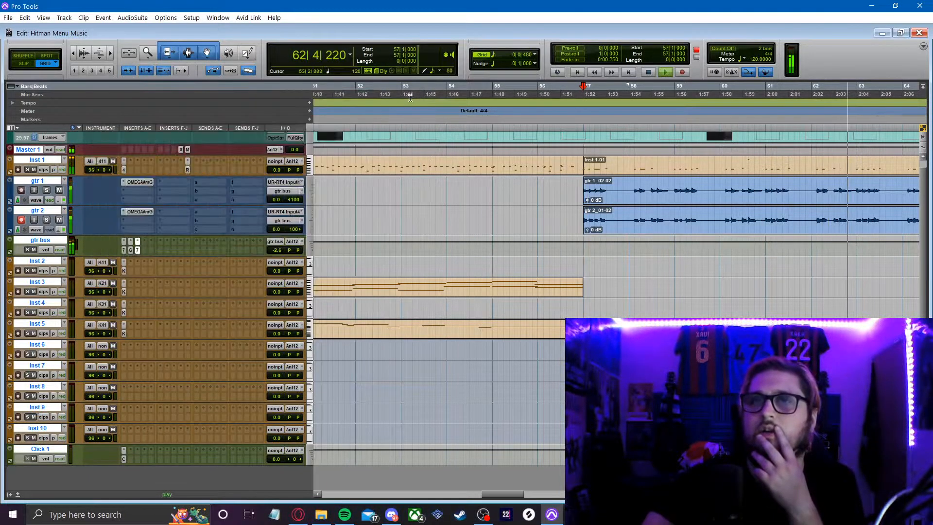
click(460, 210)
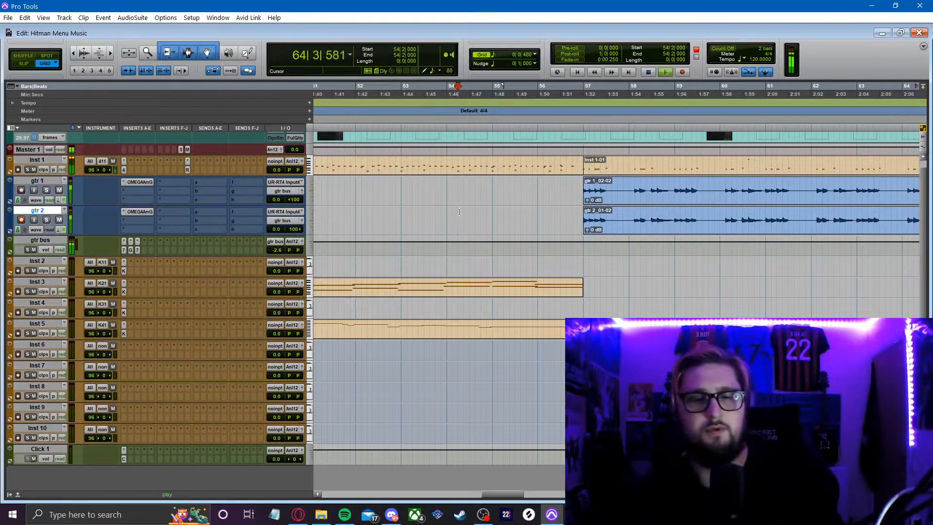
key(ctrl+[)
key(ctrl+[)
key(space)
click(655, 218)
key(t)
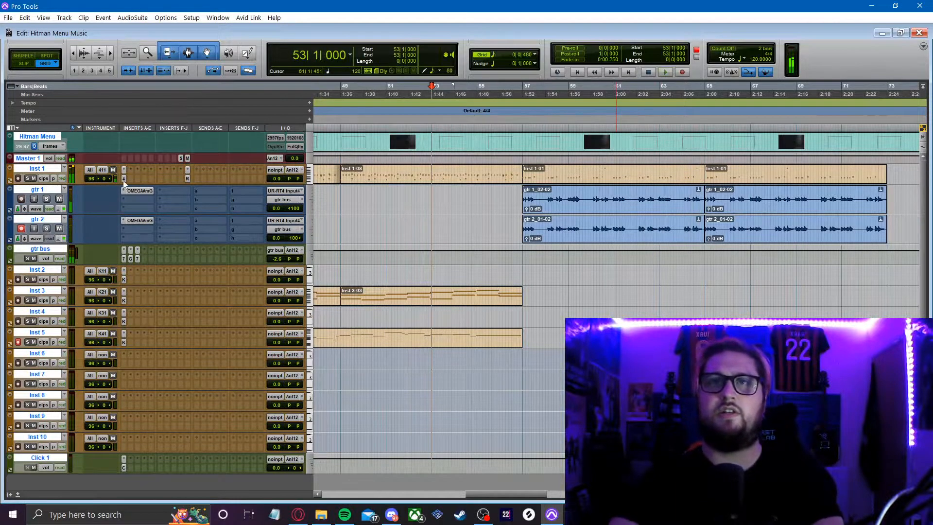
- Add the OpenHH Balance sample to empty cell A8 of the Battery 4 kit on Inst 1
click(124, 179)
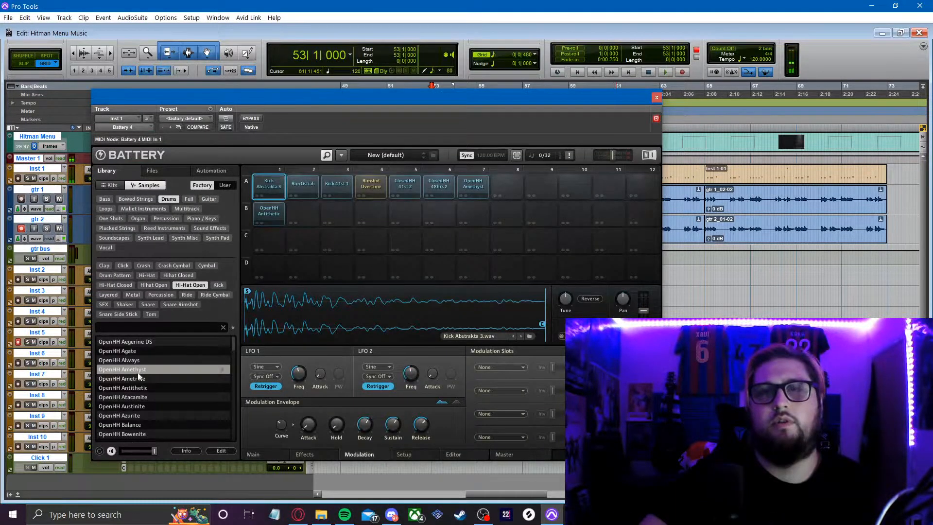
click(133, 425)
scroll(134, 425, down, 1)
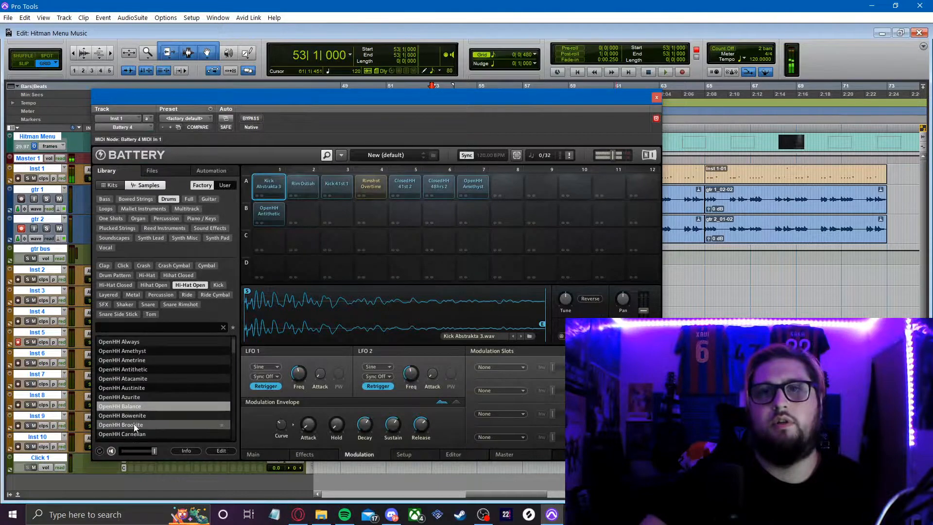
drag(134, 411, 506, 183)
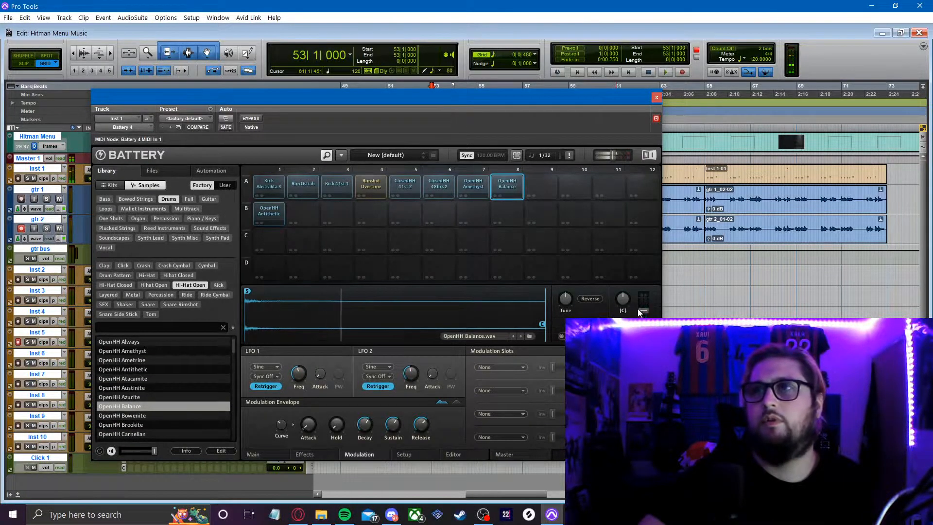
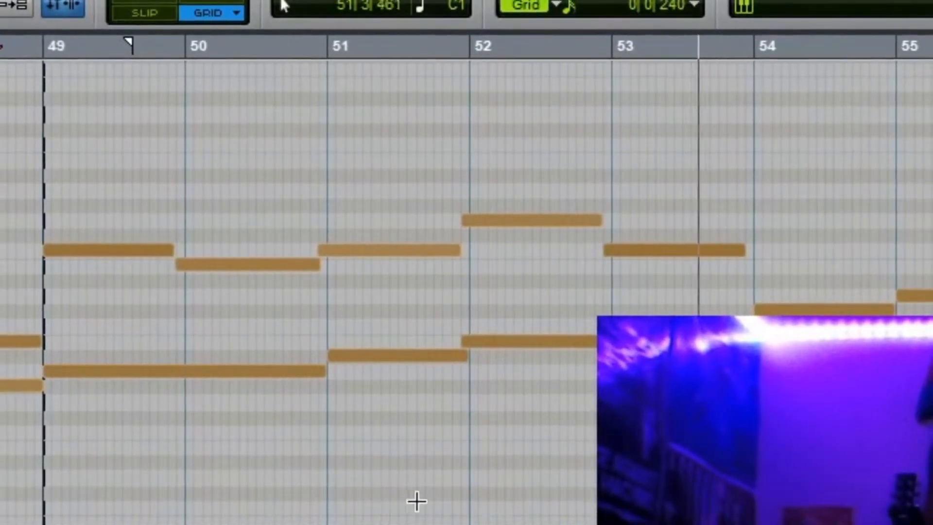
- Examine the clip arrangement from the start of the video at bar 17 through the guitar and Inst 3 entries
key(r)
click(724, 249)
key(t)
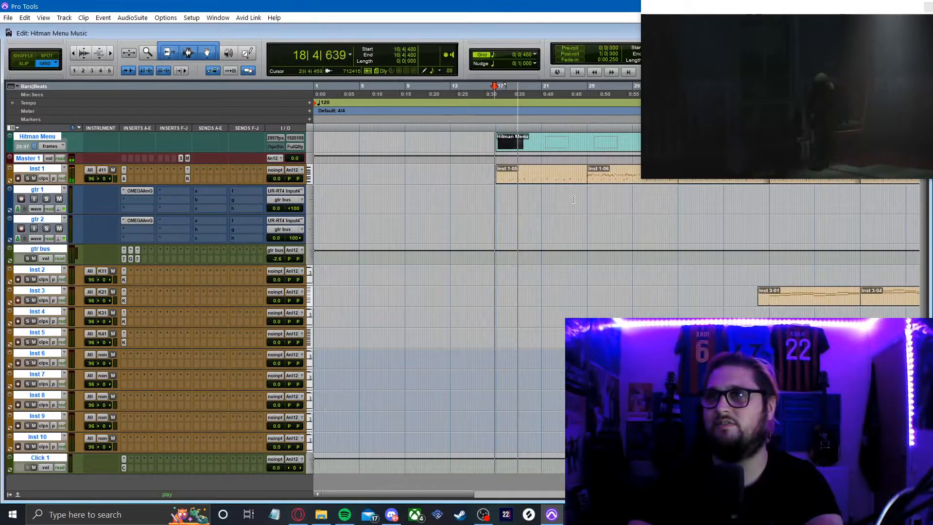
key(r)
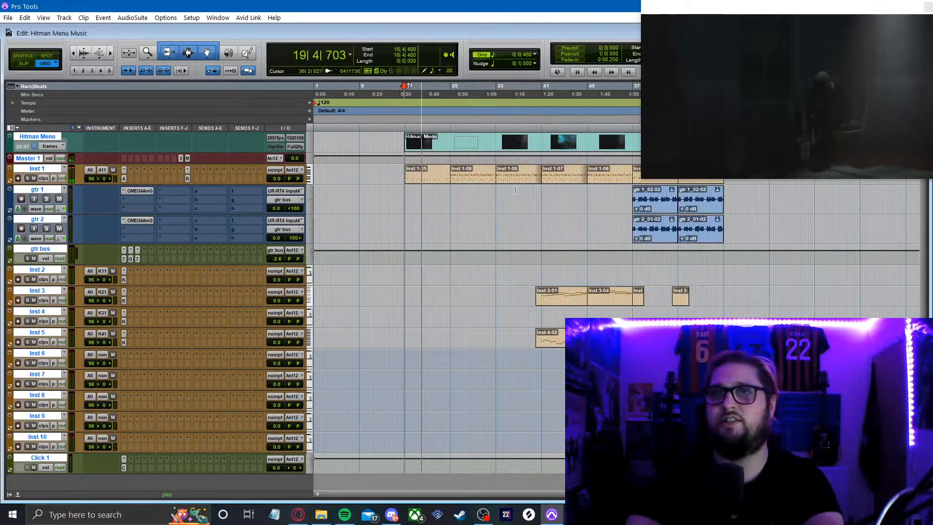
click(485, 203)
key(t)
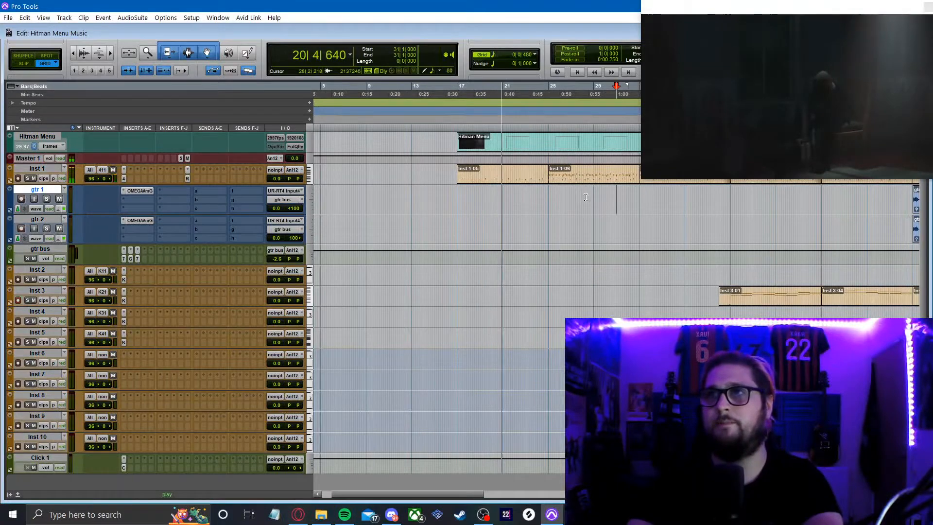
click(586, 197)
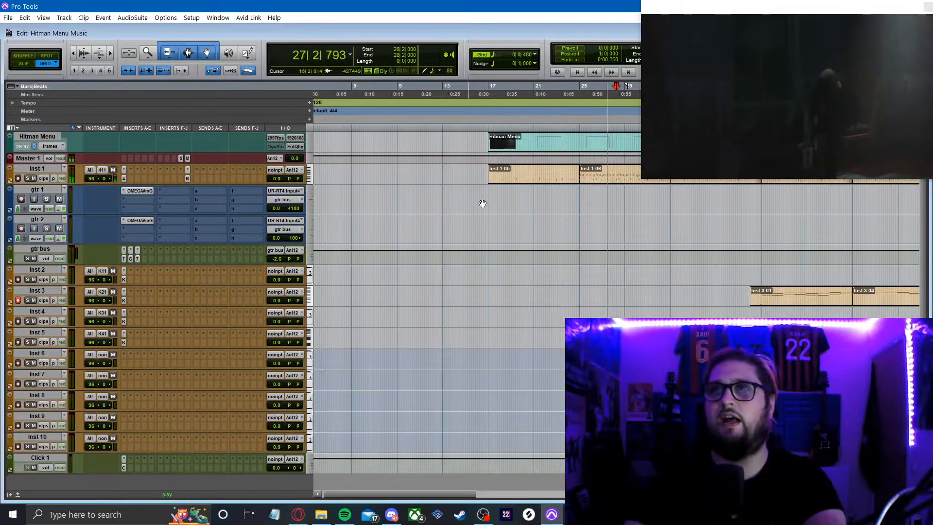
key(r)
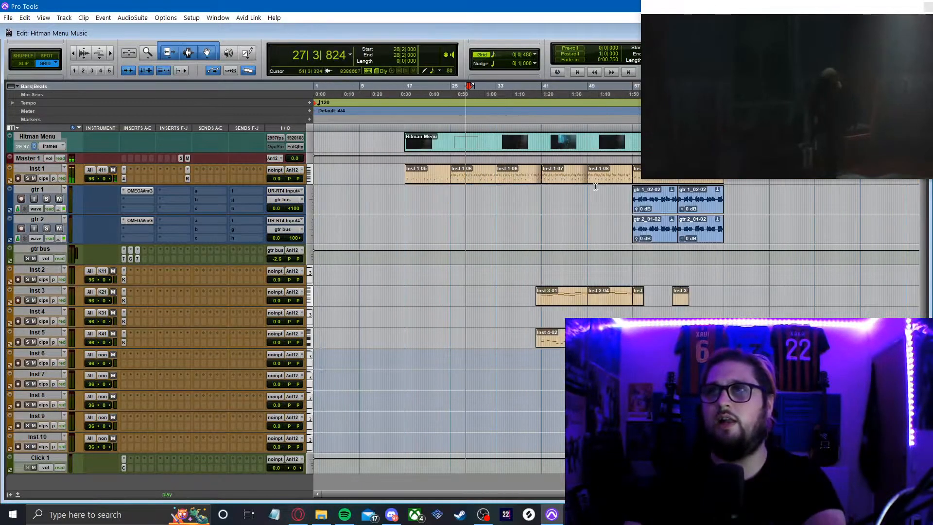
click(500, 193)
key(t)
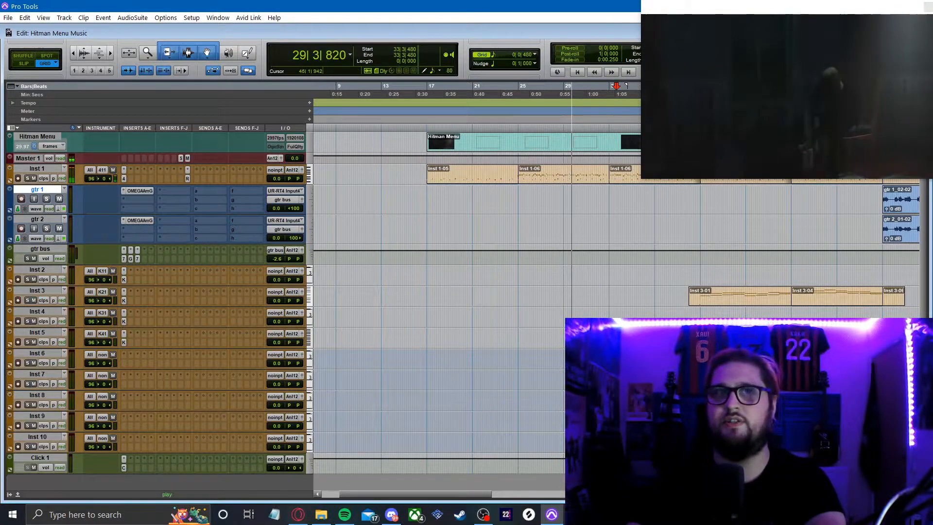
- Try moving the Inst 3-01 and Inst 3-04 clips to start at bar 32, and undo the move
click(756, 302)
shift+click(832, 305)
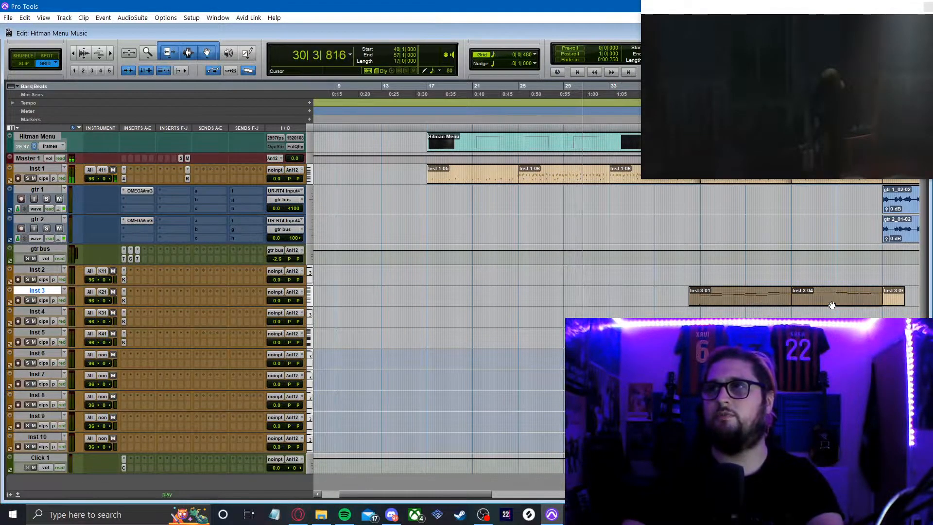
drag(733, 302, 642, 299)
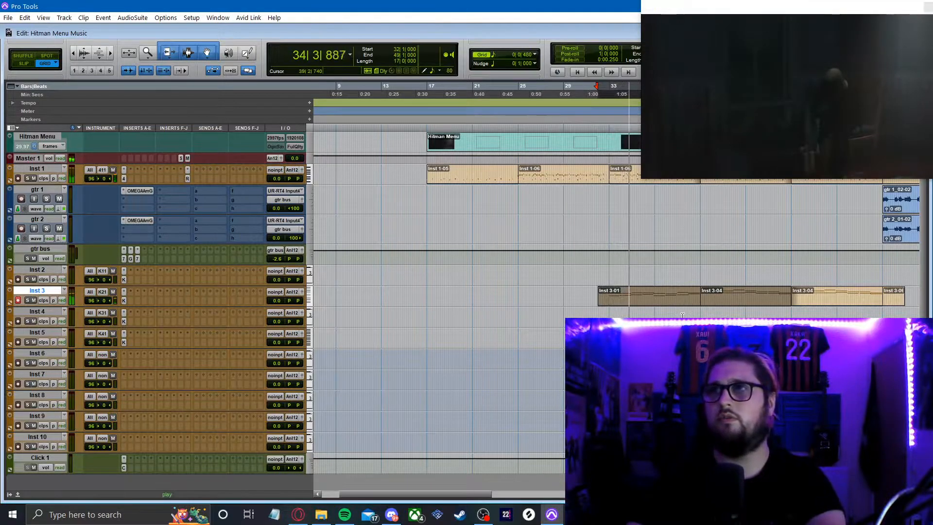
key(ctrl+z)
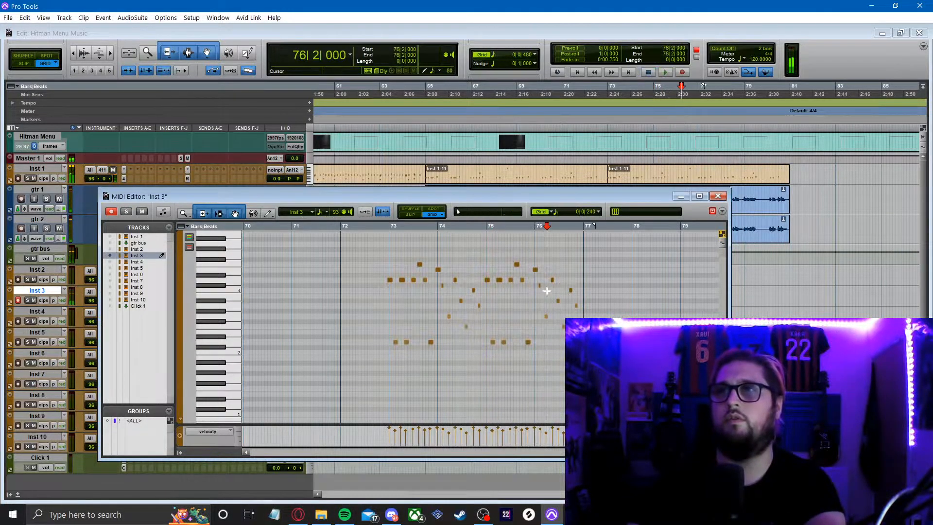
- Raise the Inst 3 note at 76|2|720 by one semitone in the MIDI editor
scroll(554, 311, up, 2)
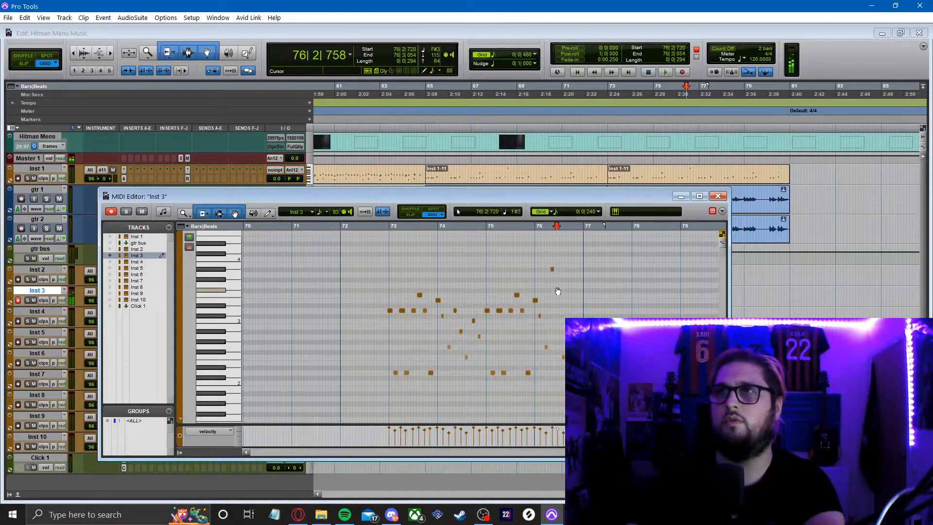
drag(557, 292, 557, 286)
key(t)
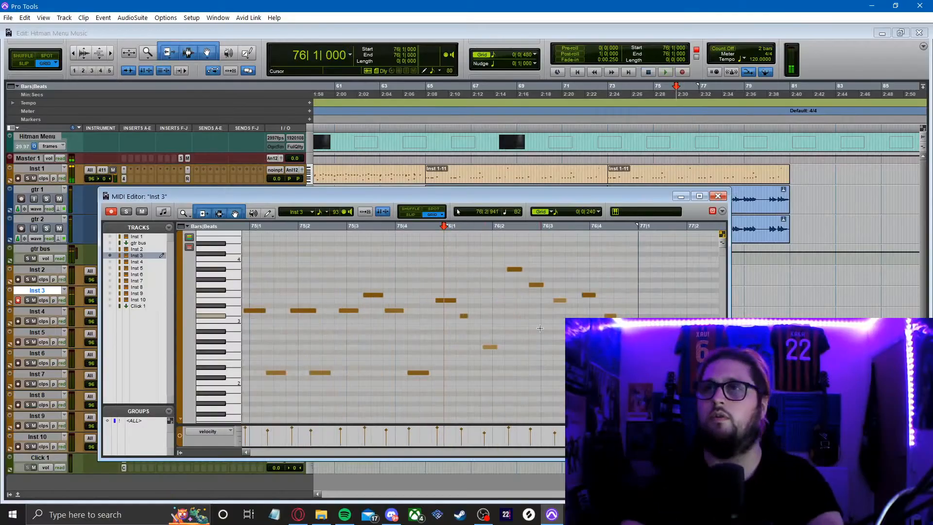
- Refine the Inst 3 notes in bar 76, working on both the melody and the very low notes beneath it
scroll(546, 373, down, 5)
double_click(546, 374)
click(339, 275)
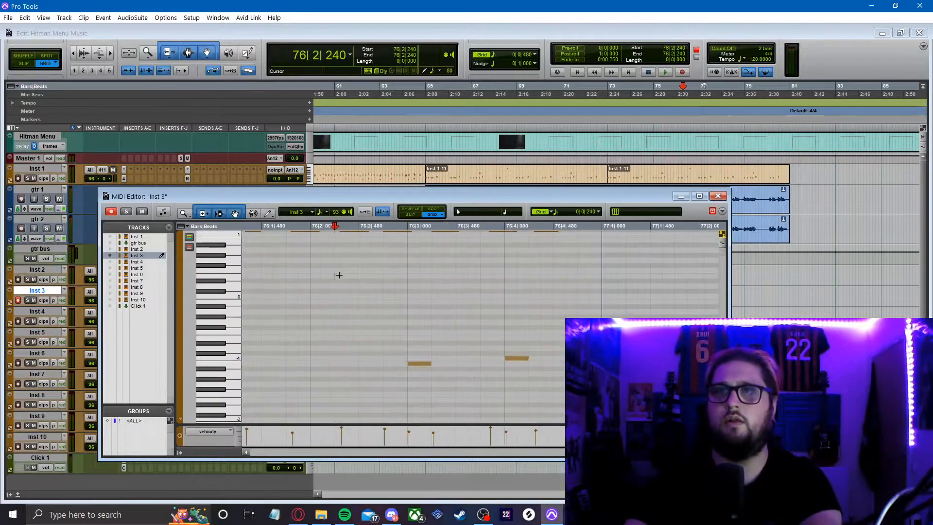
scroll(479, 326, up, 5)
click(479, 326)
click(444, 326)
scroll(546, 354, down, 5)
click(529, 355)
click(480, 348)
key(space)
- Play back the bar 76 phrase of Inst 3 from several positions to check the edited notes
key(r)
key(r)
key(r)
click(456, 348)
key(t)
key(t)
key(t)
scroll(480, 344, up, 3)
click(480, 344)
key(space)
key(space)
- Adjust the timing and placement of the closing Inst 3 notes in bar 80 and play them back
key(alt+0)
click(500, 377)
key(t)
key(t)
key(r)
key(r)
key(space)
double_click(461, 394)
key(t)
drag(492, 393, 503, 393)
key(r)
key(space)
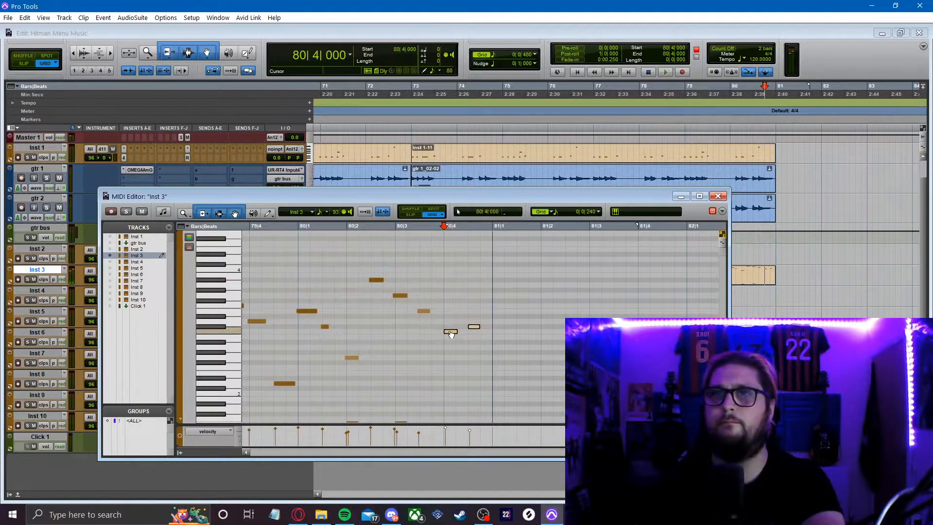
- Play the end of the Inst 3 phrase from bar 80 and close its MIDI editor
click(300, 279)
key(r)
key(space)
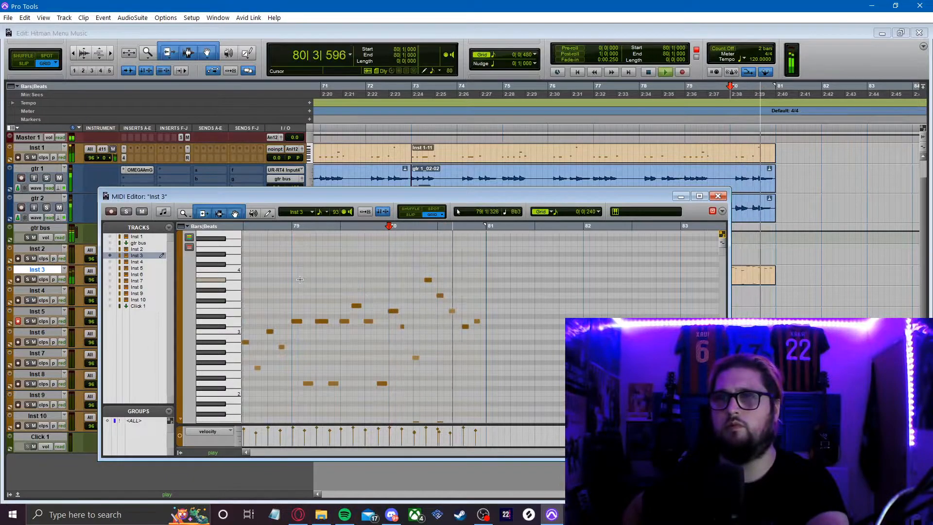
key(space)
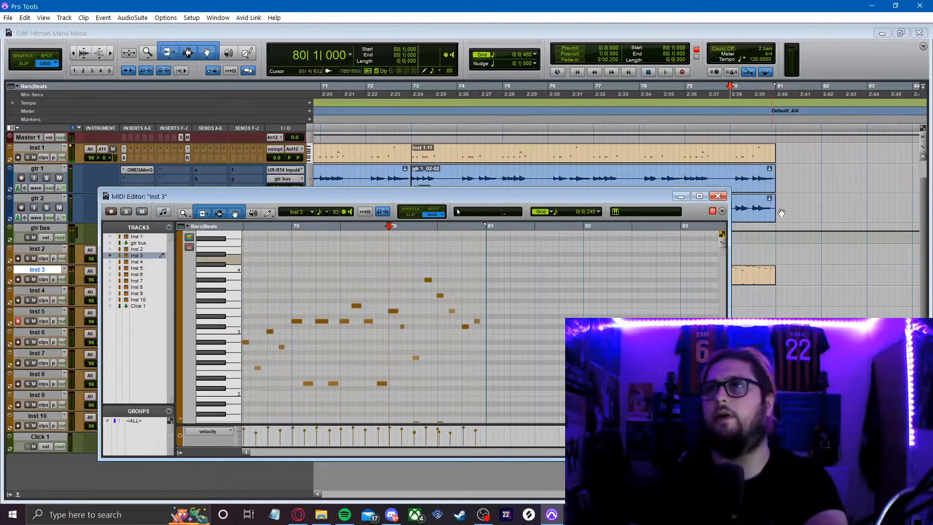
click(717, 195)
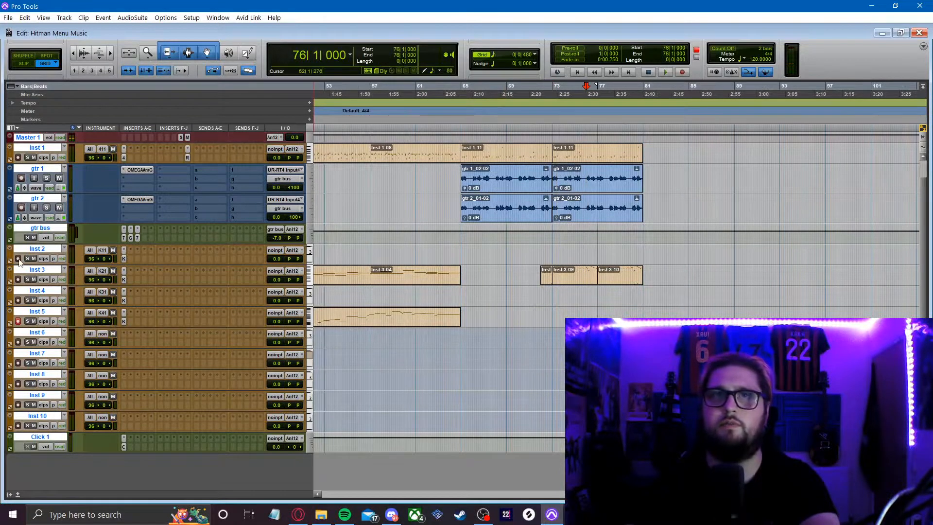
- Record-enable the Inst 2 track and zoom in on the timeline around bar 76
click(18, 258)
key(t)
key(t)
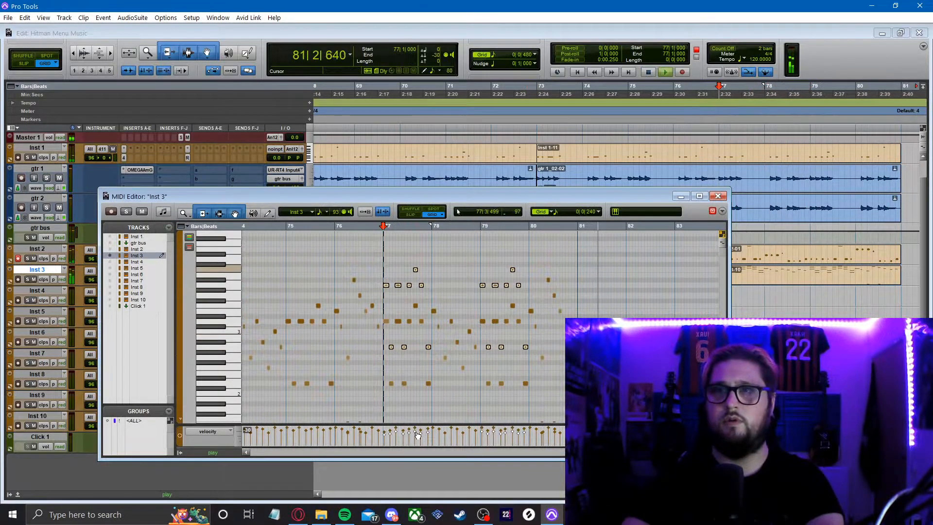
- Play back the layered phrase from bar 77, review the Inst 1 notes around bar 66, and close the MIDI editor
click(384, 261)
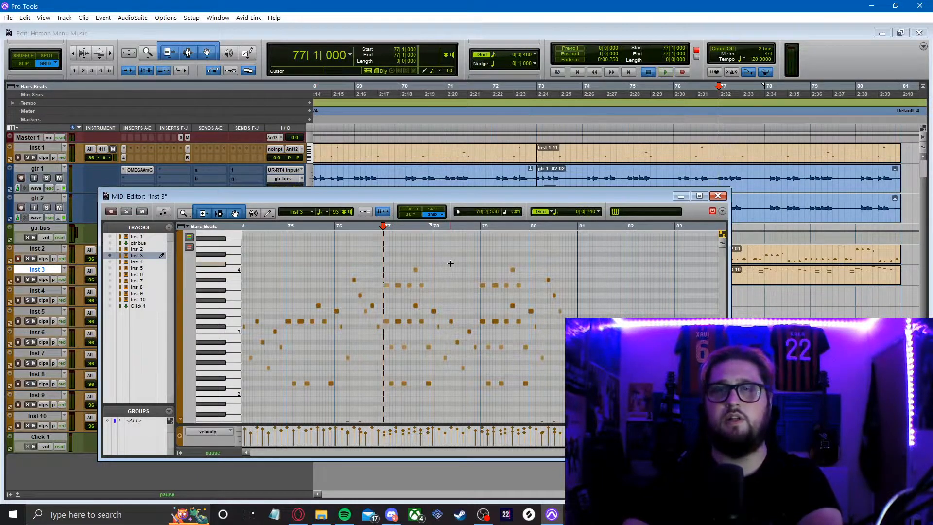
key(space)
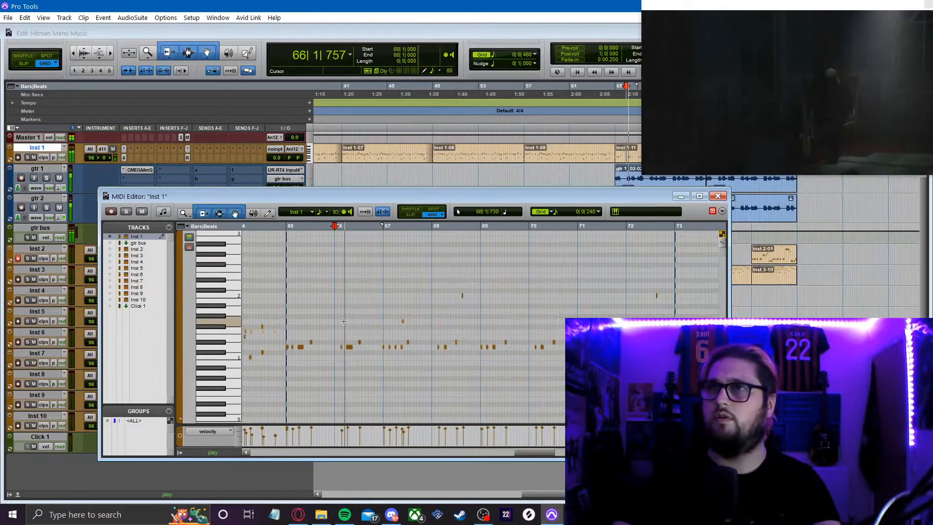
key(space)
click(718, 196)
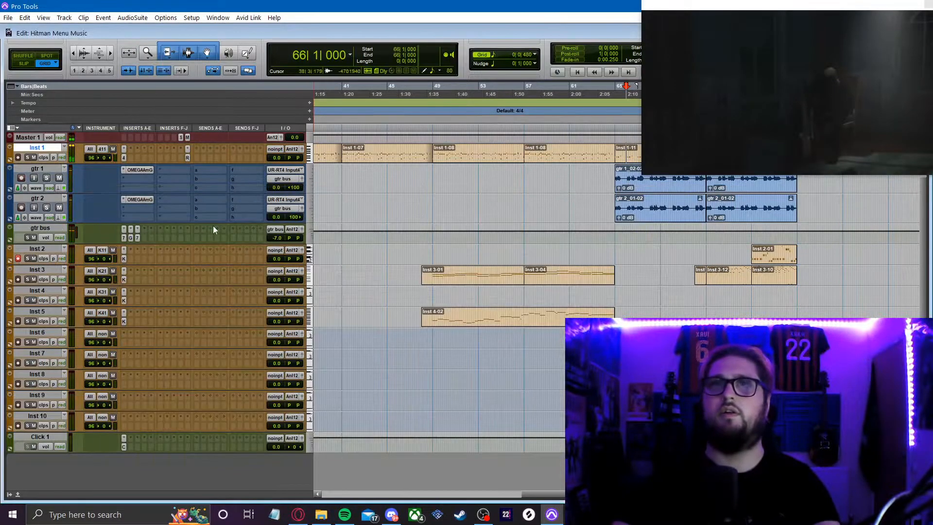
- Open Battery 4 on Inst 1 and filter its sample library to Drums and Hi-Hat Open
click(124, 157)
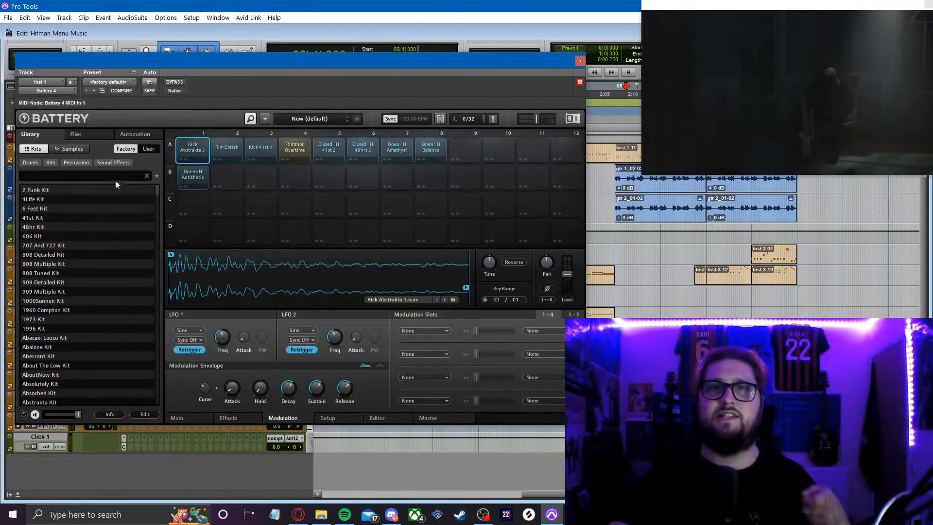
click(72, 149)
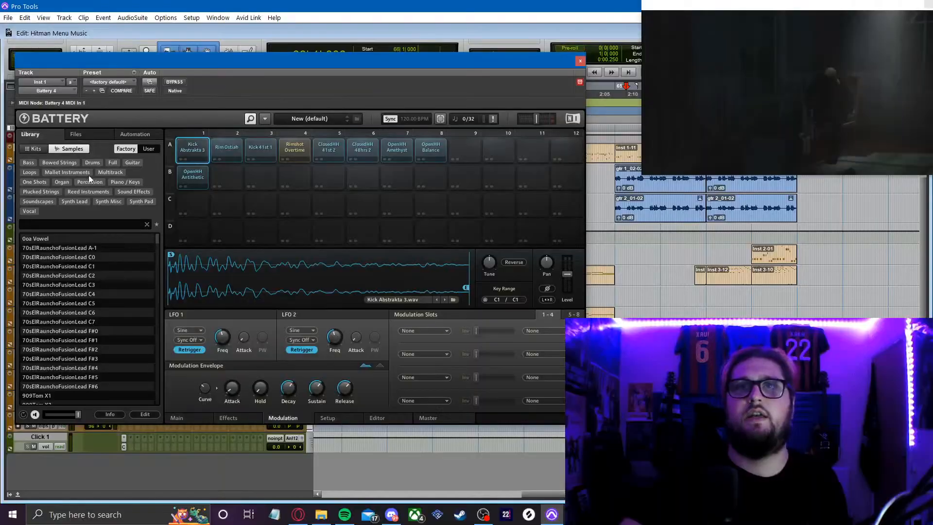
click(92, 162)
click(111, 249)
- Audition the open hi-hat samples in the Battery library from OpenHH Carnelian through OpenHH Demantoid
click(66, 358)
click(66, 379)
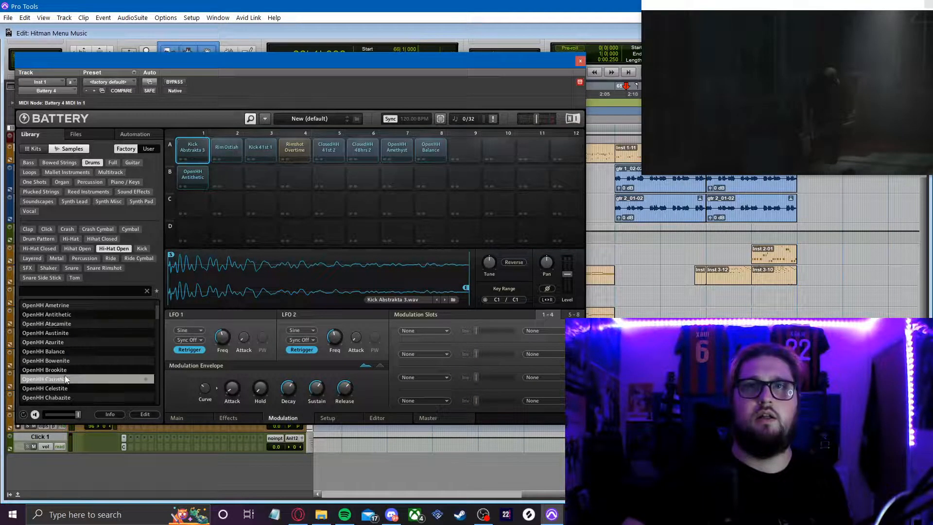
scroll(66, 379, down, 2)
click(67, 377)
click(65, 387)
scroll(64, 382, down, 2)
click(63, 379)
click(65, 387)
scroll(66, 387, down, 1)
click(66, 387)
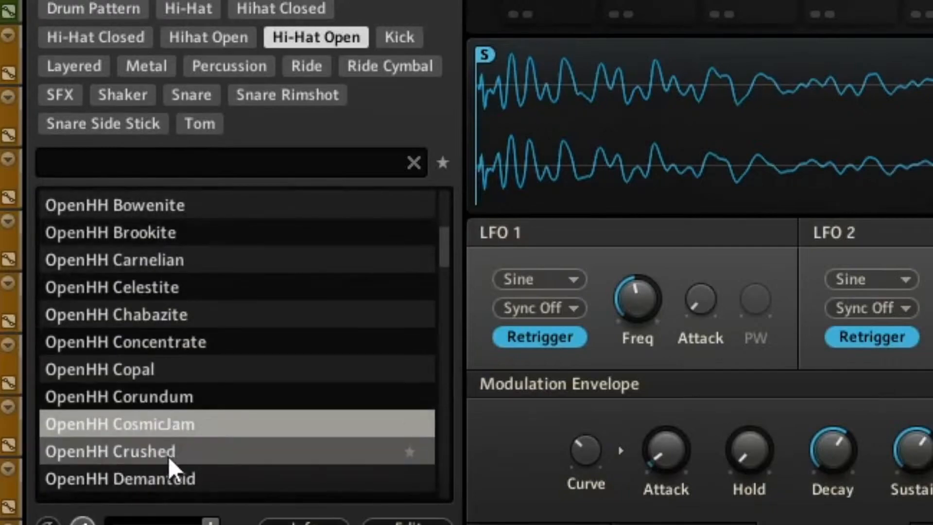
click(170, 477)
click(175, 426)
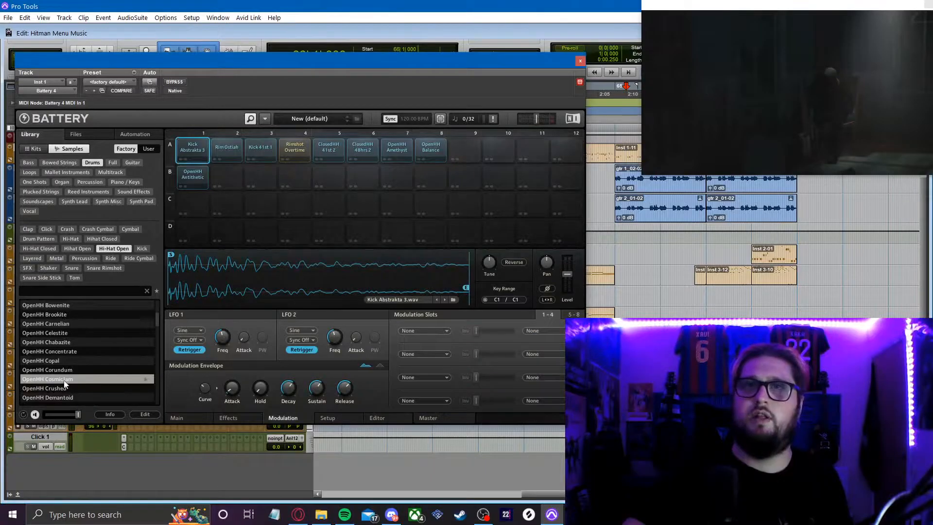
- Add the OpenHH CosmicJam sample to cell A9 and OpenHH Diopside to cell A10 of the Battery kit
drag(222, 178, 461, 142)
scroll(65, 392, down, 2)
drag(63, 379, 474, 206)
drag(498, 141, 499, 141)
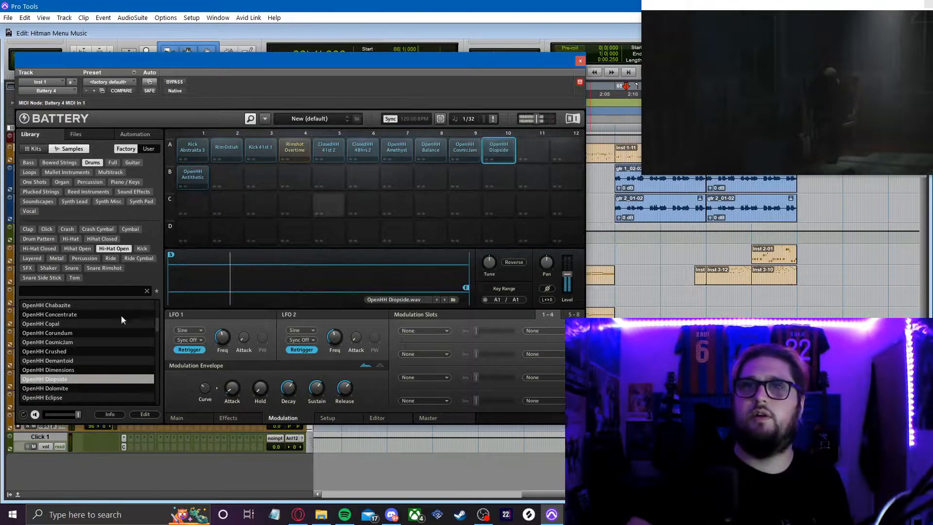
- Audition the OpenHH samples following Diopside in the Battery library and close the plug-in window
click(51, 389)
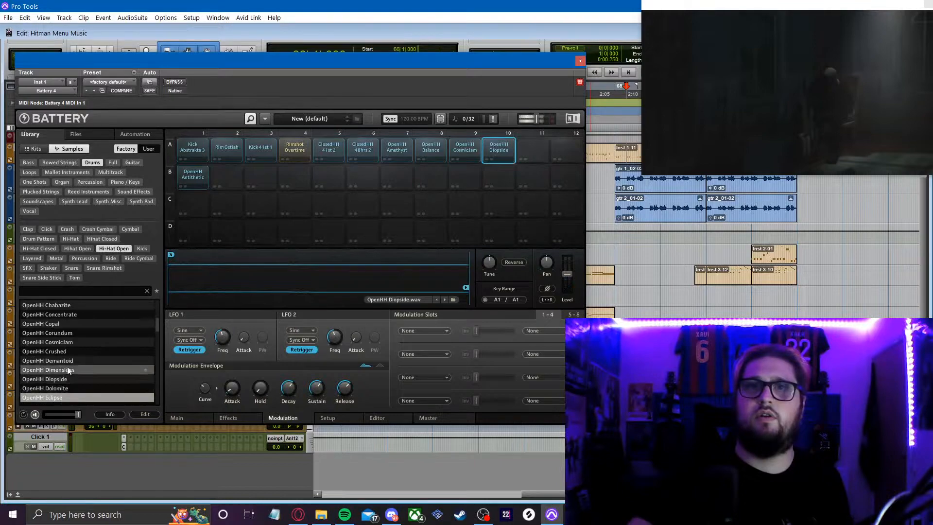
click(121, 369)
click(580, 61)
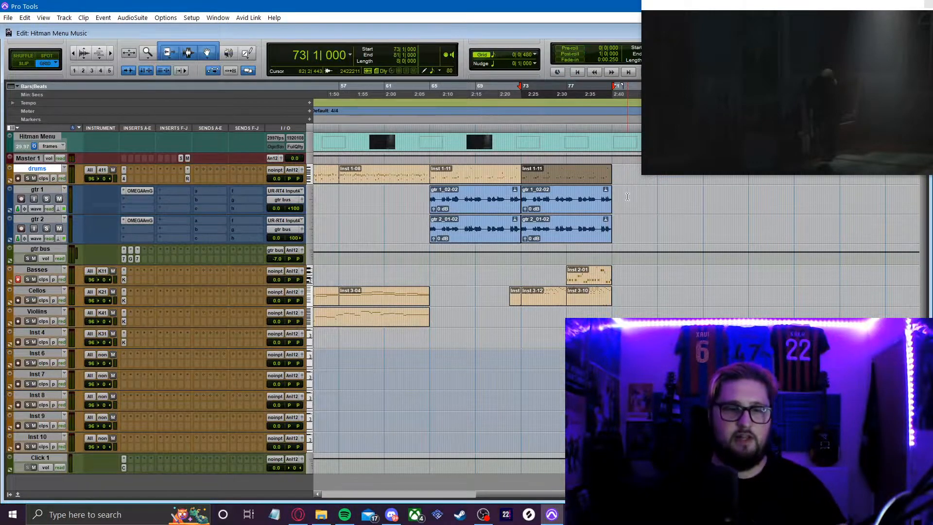
- Duplicate the drum and guitar clips at bar 73 twice and the Basses and Cellos clips at bar 77 four times
key(ctrl+d)
key(ctrl+d)
click(584, 274)
shift+click(584, 290)
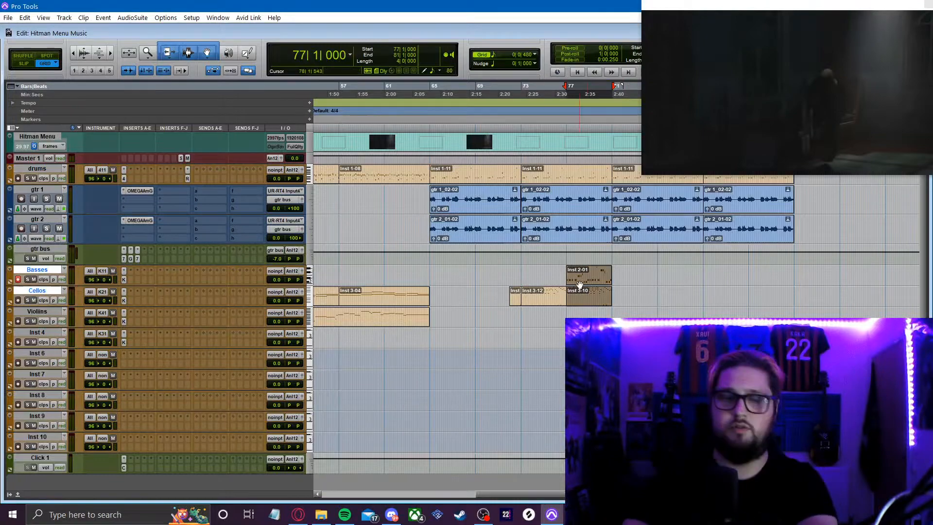
key(ctrl+d)
key(ctrl+d)
key(ctrl+d)
key(ctrl+d)
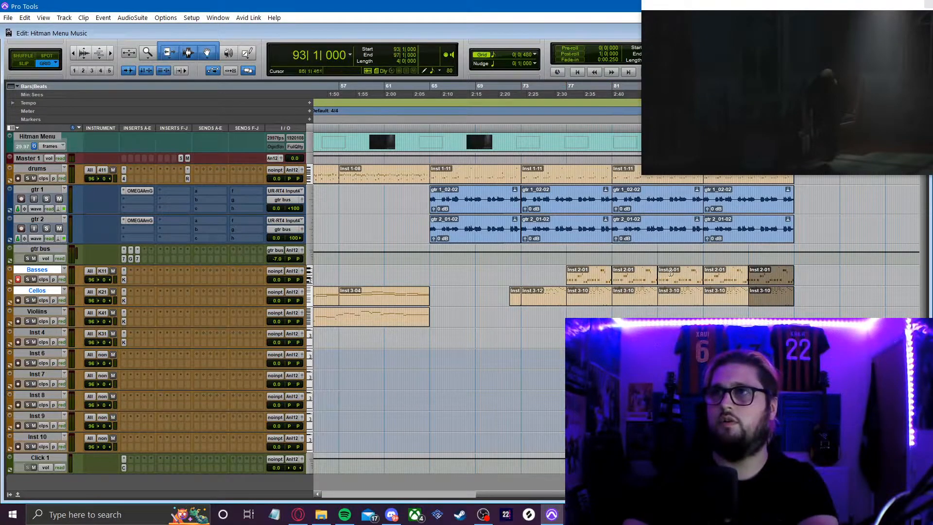
- Duplicate the gtr 1 and gtr 2 tracks, route the duplicates to fx gtr, and move them with the fx gtr track below gtr bus
click(676, 272)
key(ctrl+bracketleft)
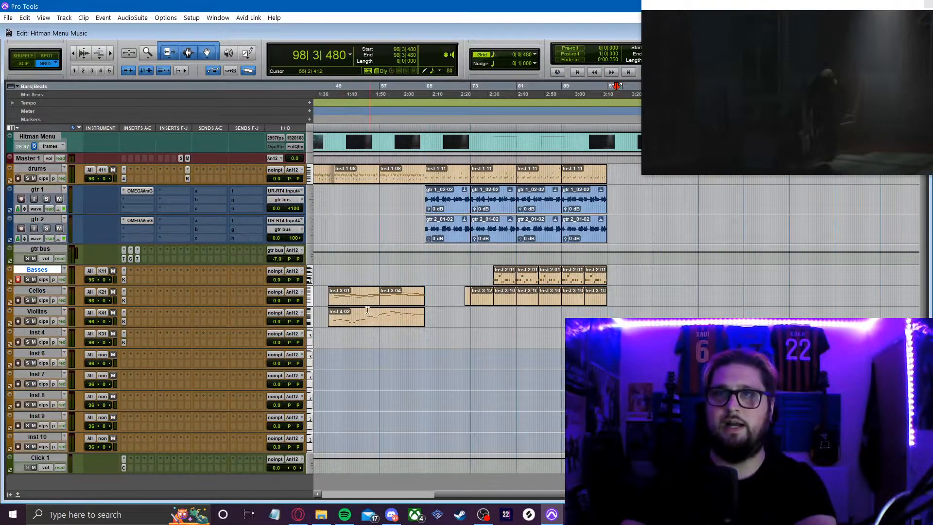
click(582, 190)
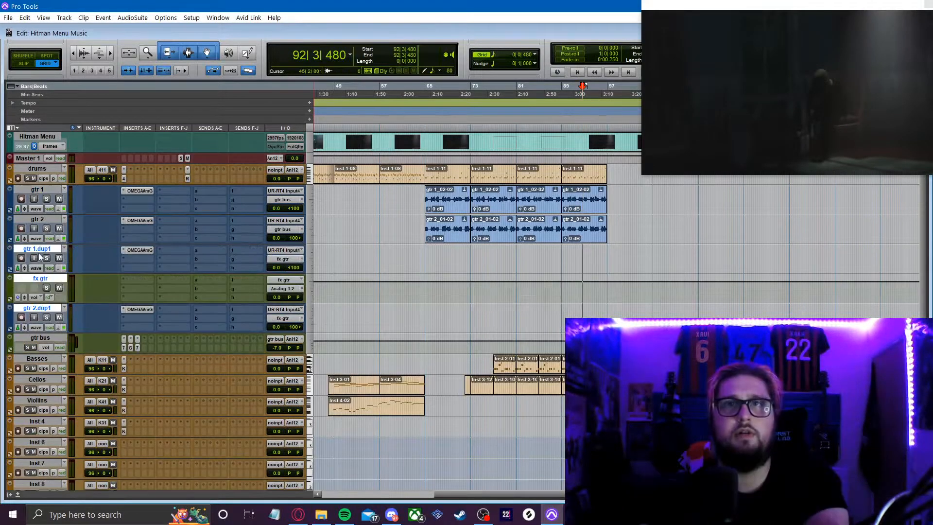
drag(37, 250, 49, 347)
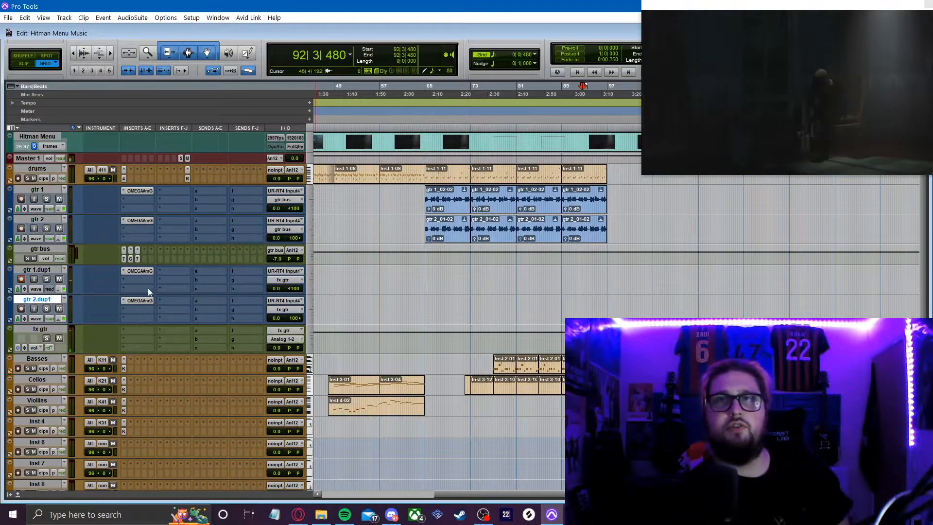
- Add Guitar Rig 6 to gtr 1.dup1 and replace its OMEGA Ampworks Granophyre amp with Fortin Nameless Suite
click(138, 270)
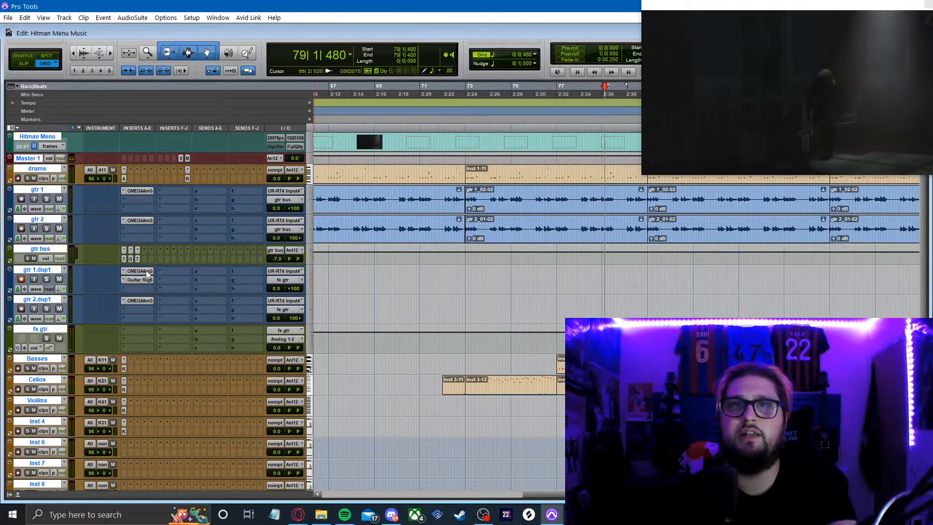
click(146, 271)
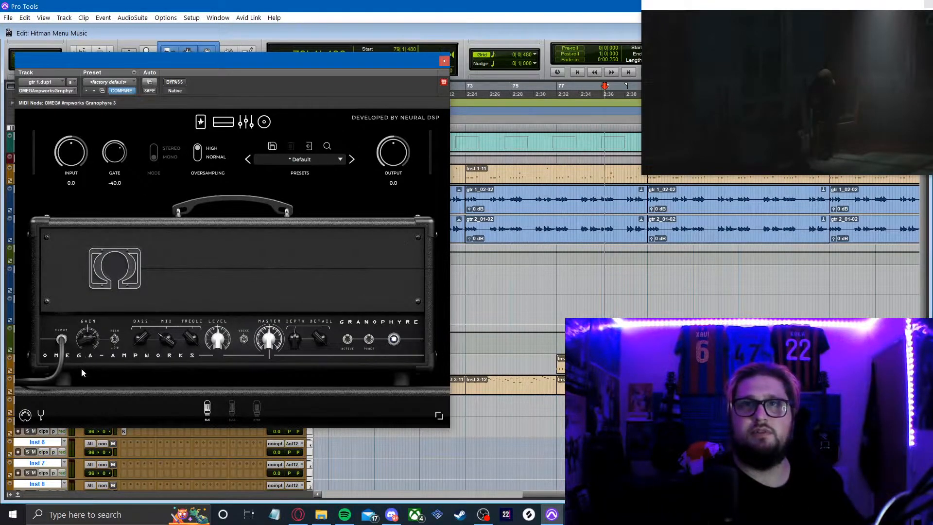
click(45, 90)
mouse_move(82, 147)
click(260, 311)
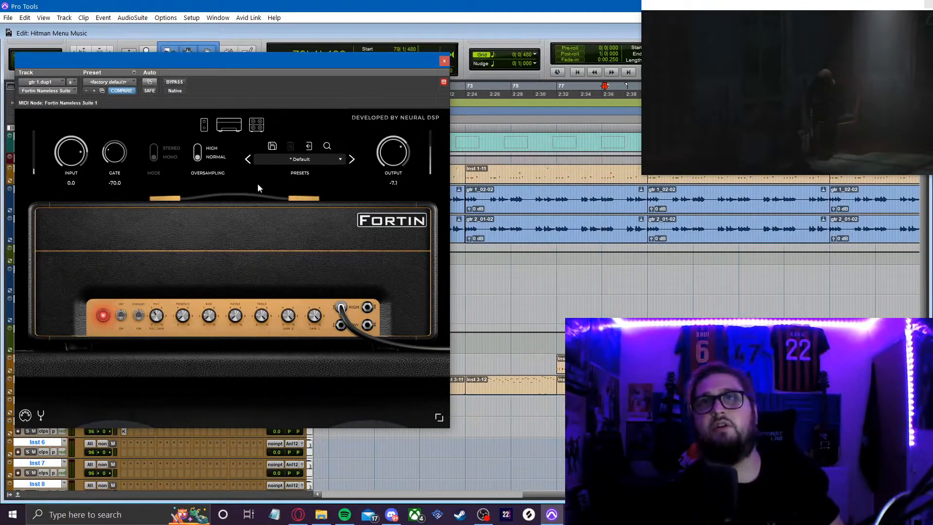
click(444, 60)
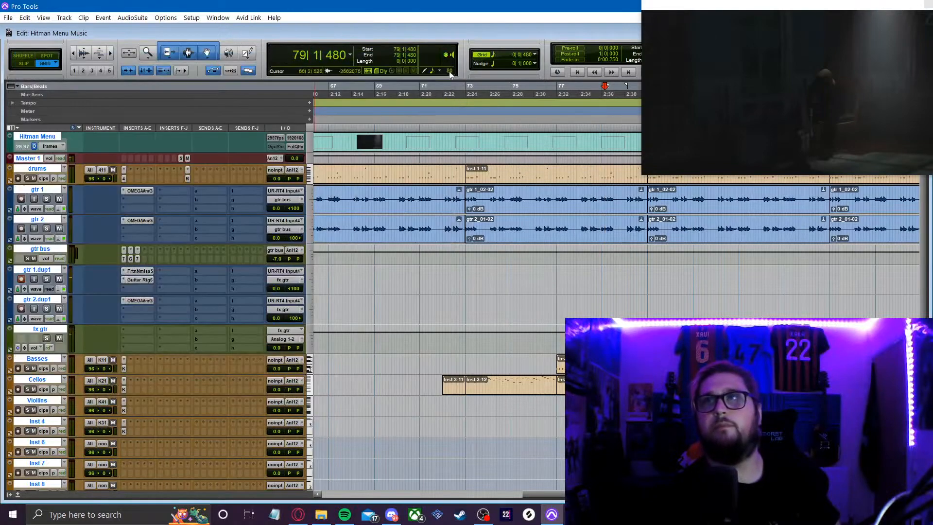
- Record a guitar part on gtr 1.dup1 from bar 81 and insert PanMan on that track
click(764, 226)
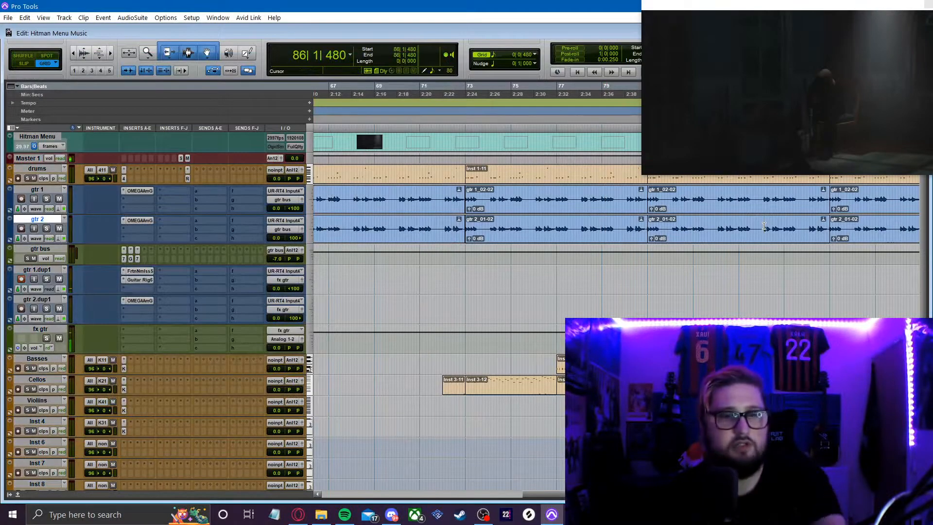
scroll(764, 225, down, 2)
scroll(653, 224, up, 2)
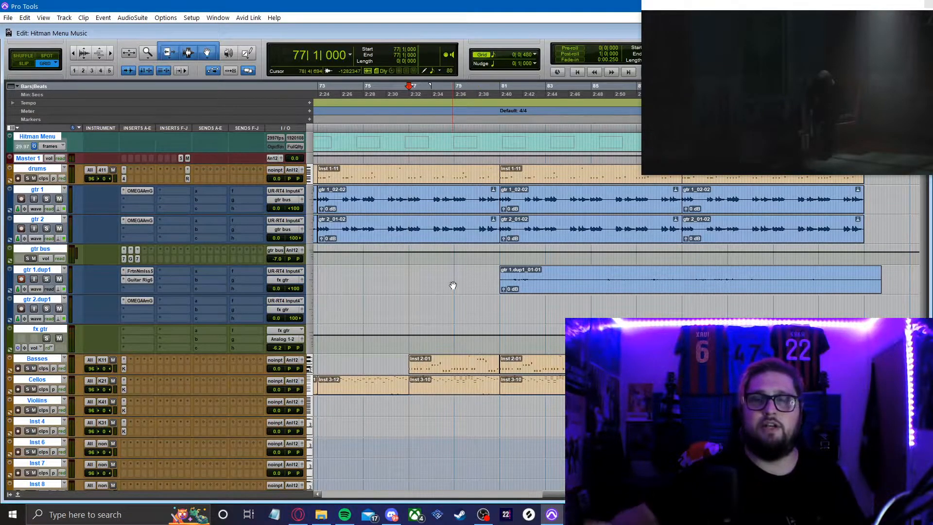
key(space)
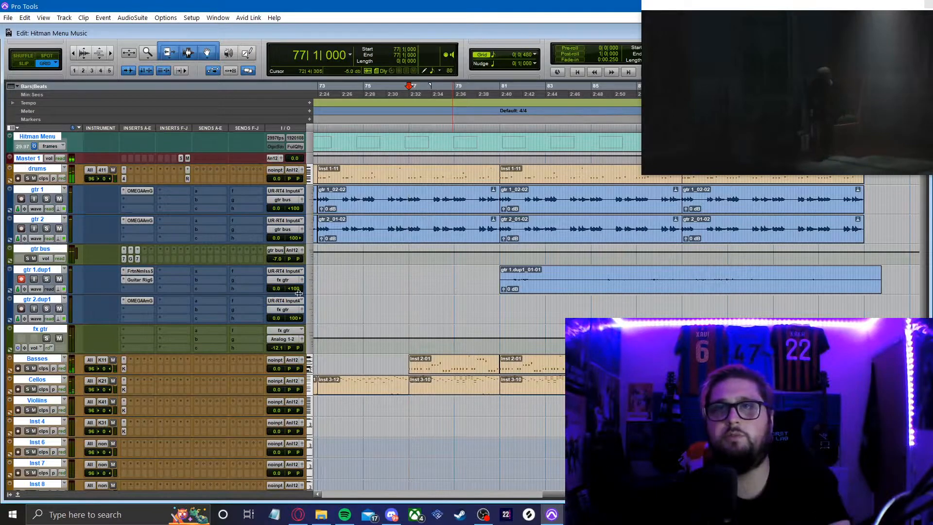
click(137, 290)
click(246, 156)
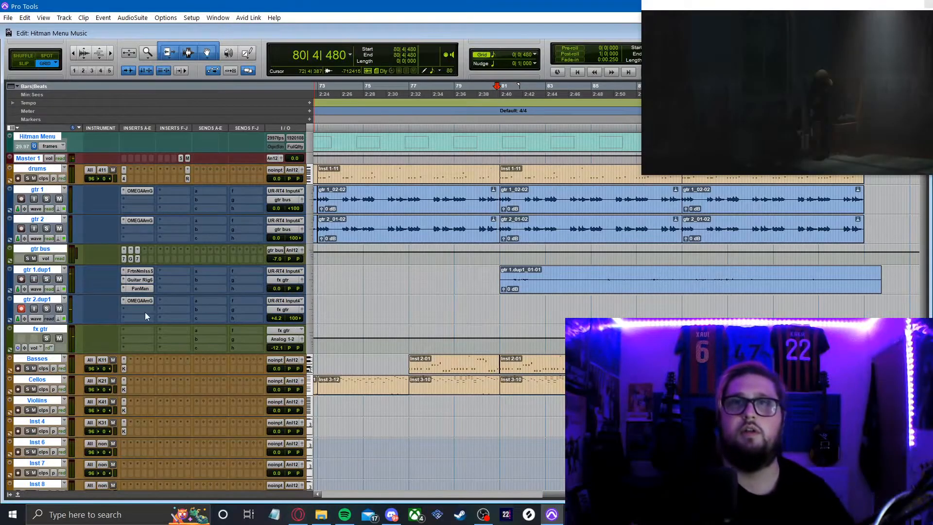
- Insert Crystallizer (mono) on gtr 2.dup1 and record a guitar part on that track from bar 79
click(137, 312)
mouse_move(209, 363)
mouse_move(292, 185)
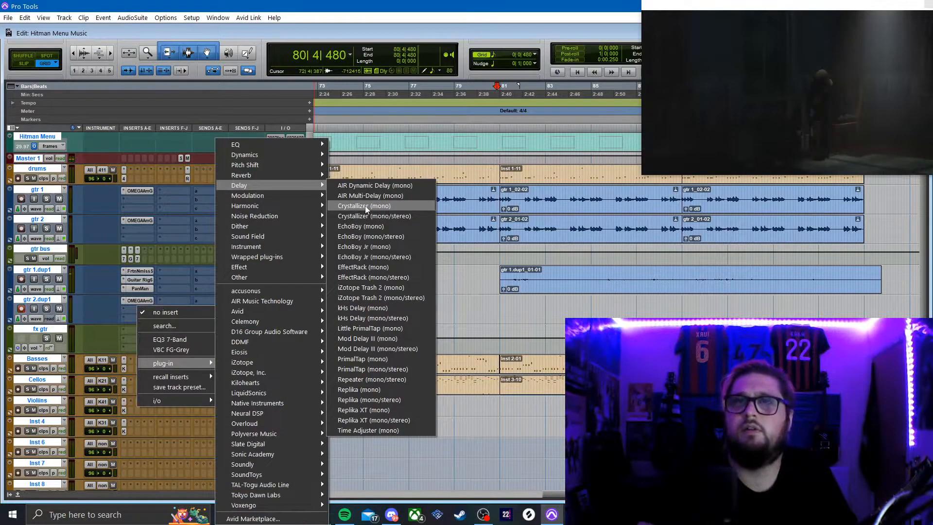
click(365, 206)
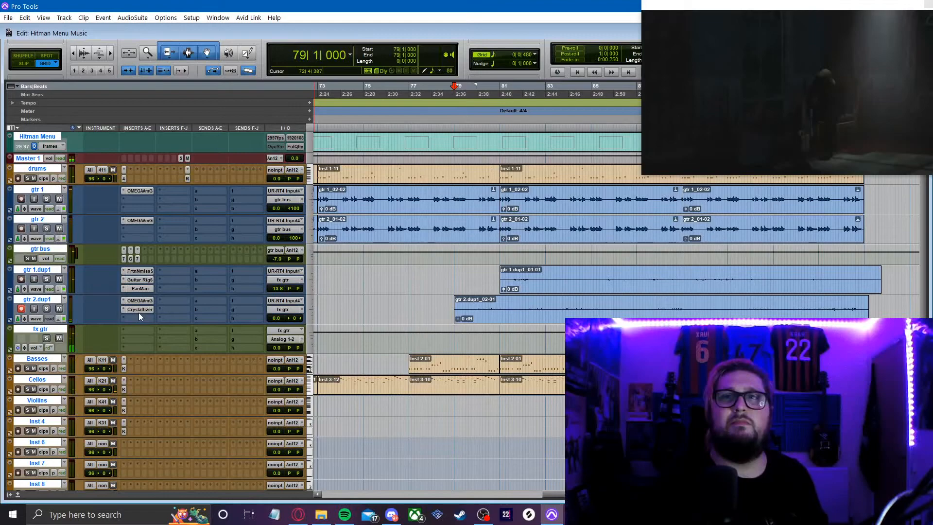
click(138, 311)
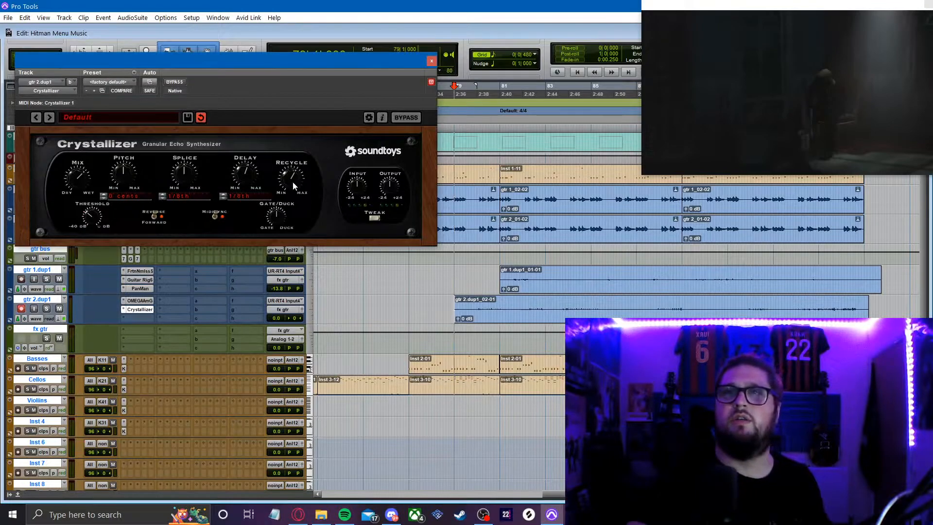
click(431, 61)
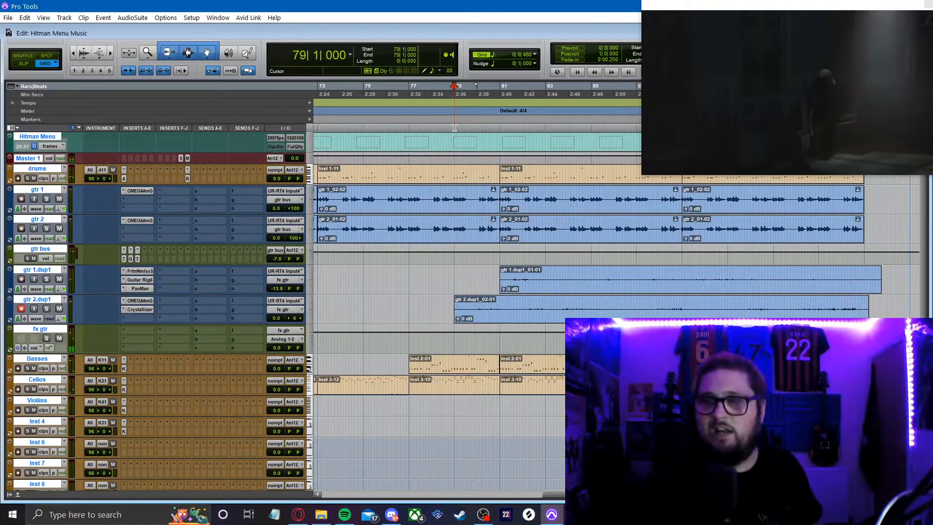
- Trim the ends of the gtr 2.dup1 and gtr 1.dup1 clips to bar 97, in line with the guitar clips above
drag(869, 302, 861, 310)
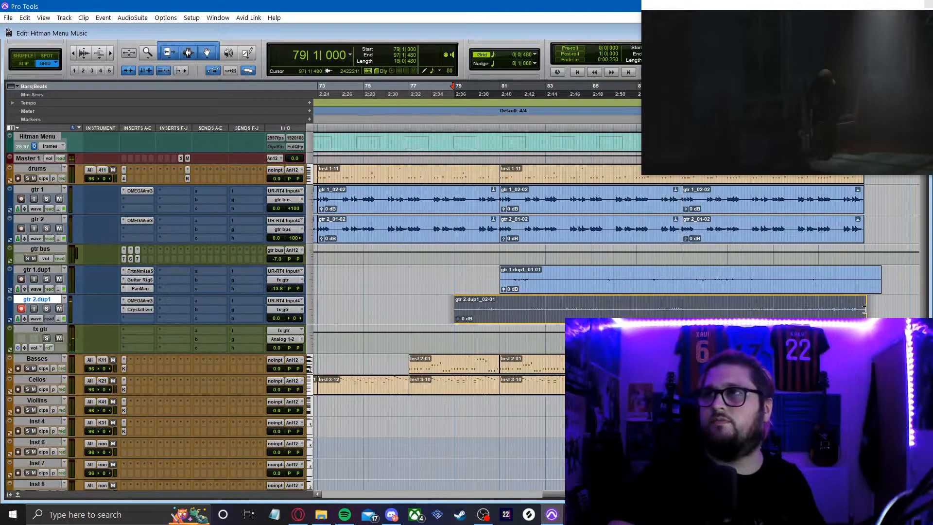
drag(862, 309, 871, 283)
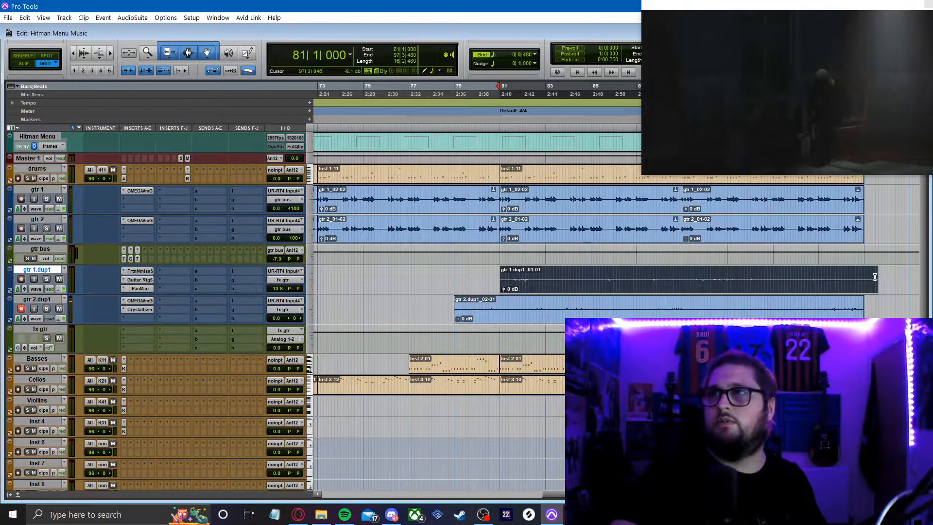
drag(878, 276, 874, 277)
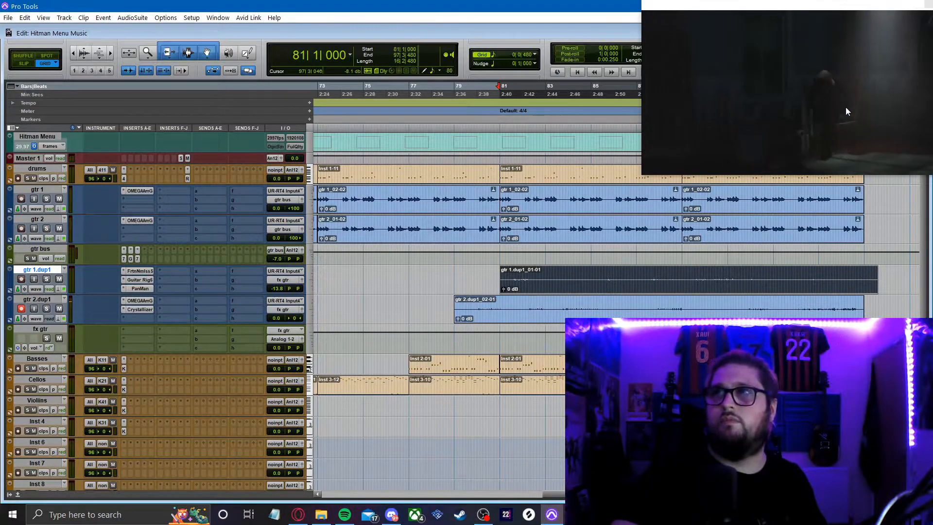
drag(871, 279, 865, 280)
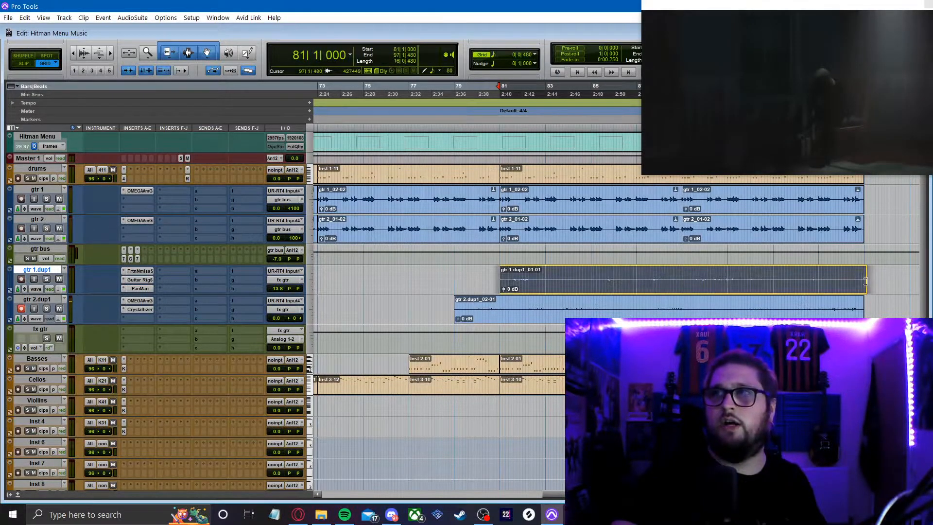
click(868, 271)
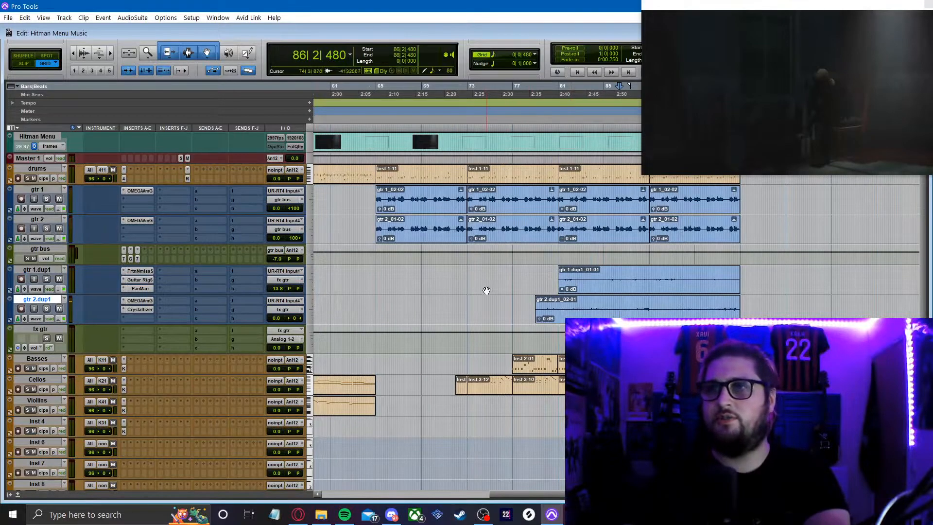
- Copy the drum clip from bar 25 to bar 97 on the drums track
key(ctrl+[)
key(ctrl+])
key(ctrl+])
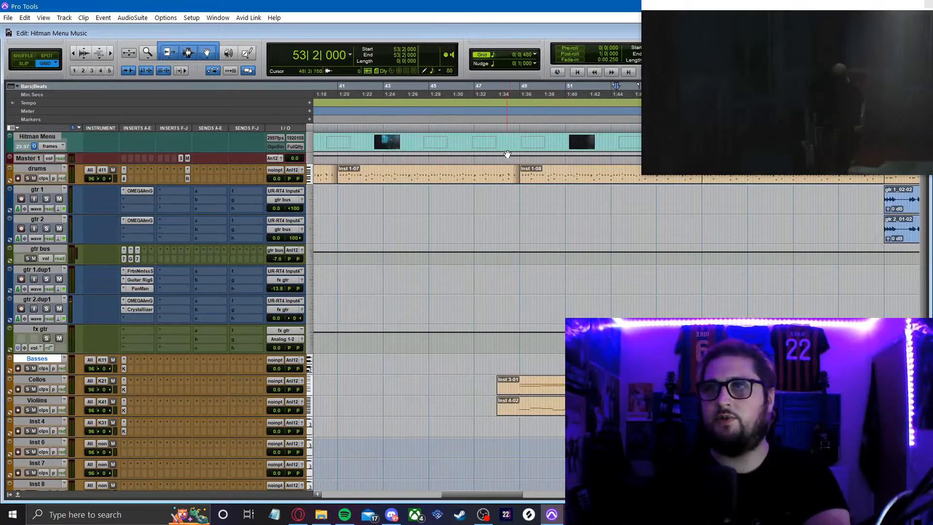
click(501, 130)
key(space)
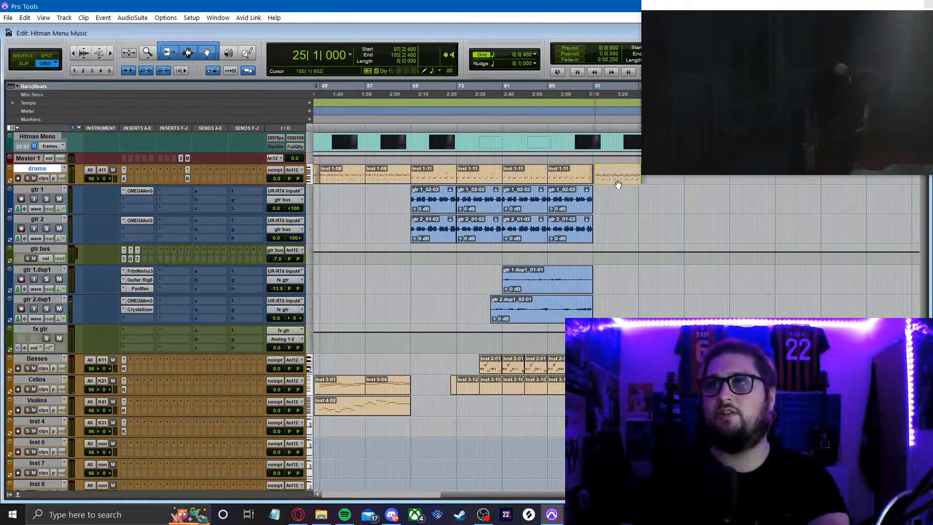
drag(618, 185, 617, 186)
- Copy the Basses clip from bar 77 to bar 33 and open it for note editing
key(ctrl+])
key(ctrl+])
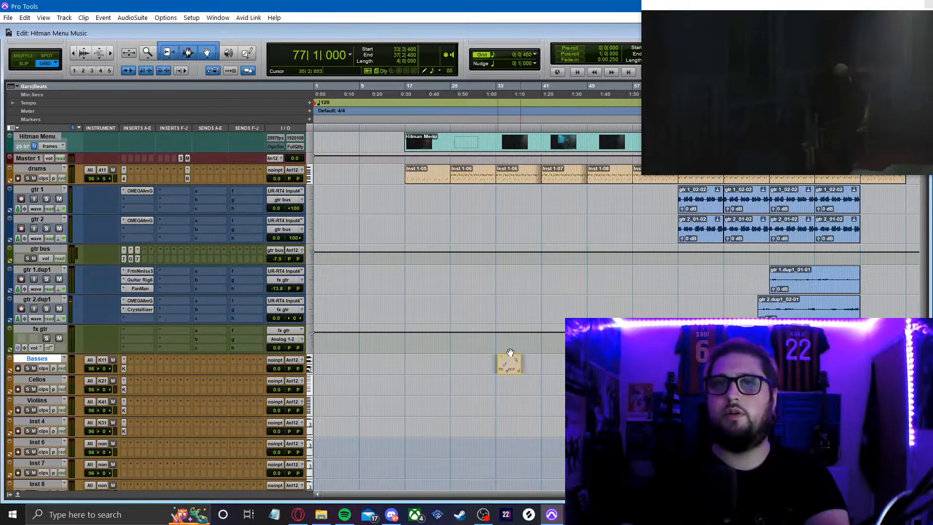
double_click(510, 355)
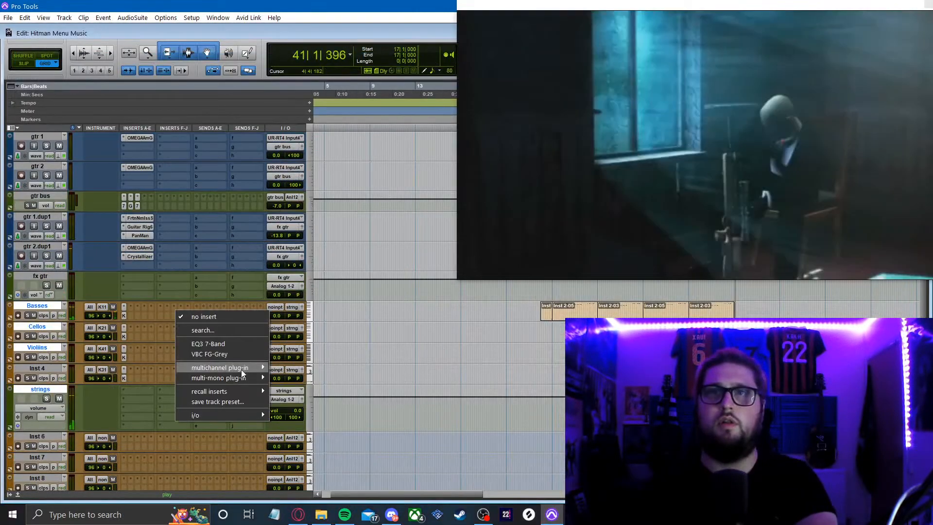
- Insert the RC 48 reverb on the strings bus track
mouse_move(243, 370)
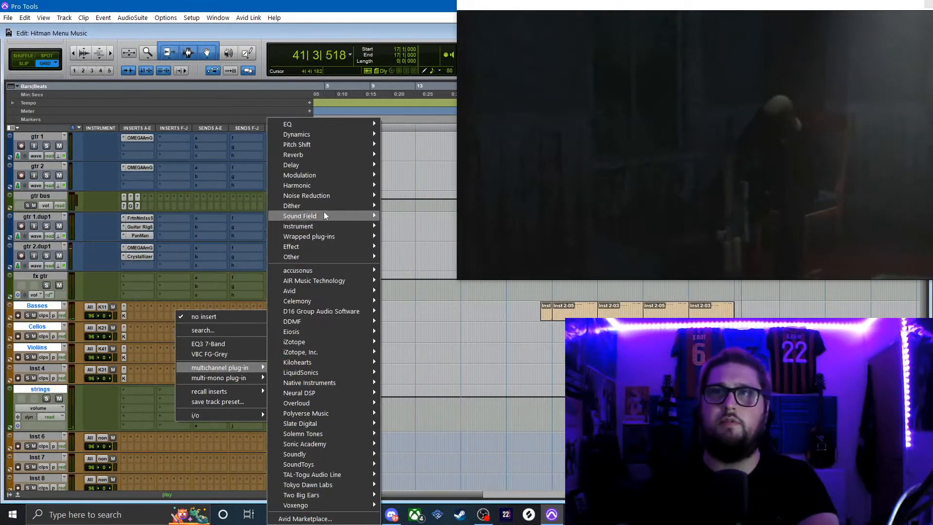
mouse_move(316, 154)
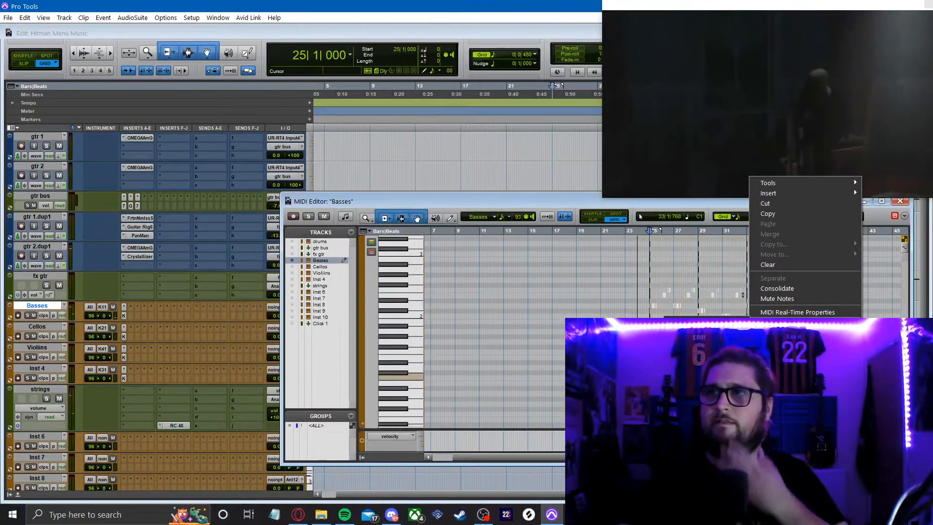
click(705, 334)
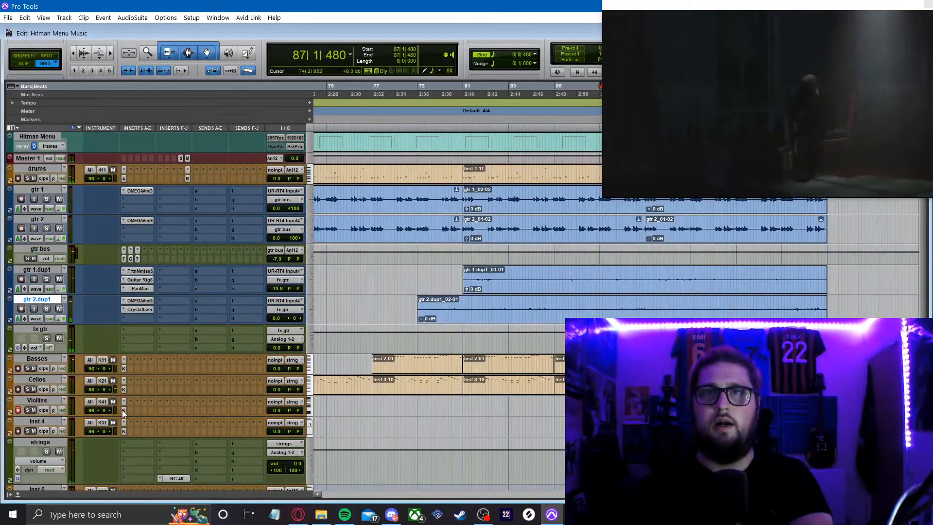
- Open Kontakt on the Violiins track, review its articulation keyswitches, and move the plug-in window clear of the timeline
click(122, 410)
scroll(490, 360, down, 3)
scroll(490, 360, down, 1)
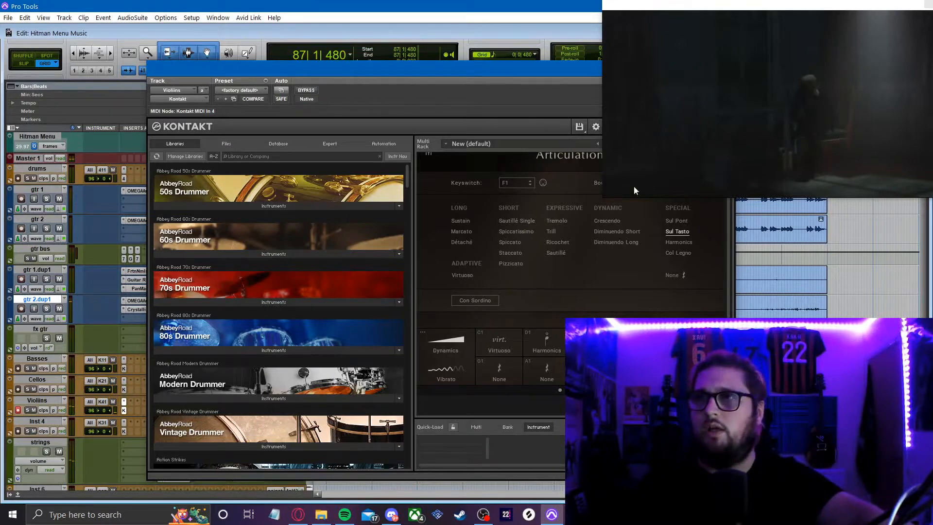
drag(511, 75, 457, 203)
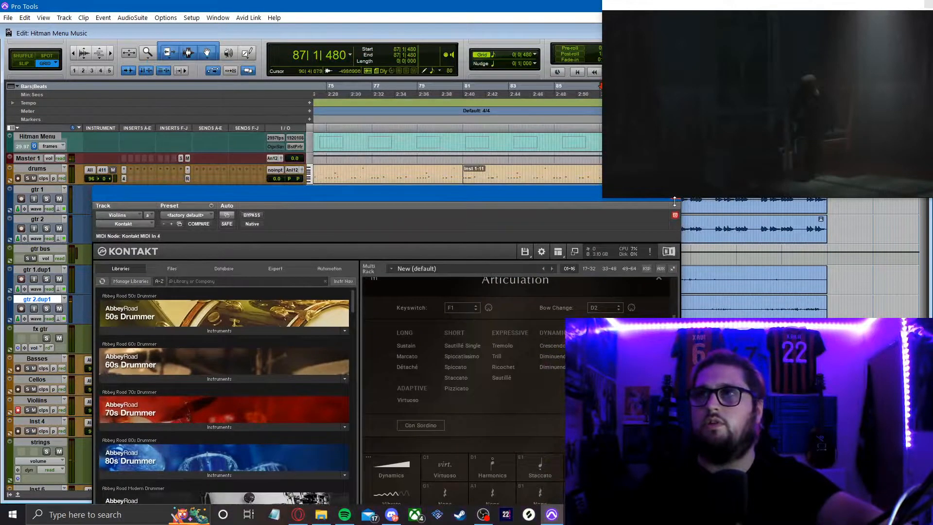
drag(543, 195, 531, 199)
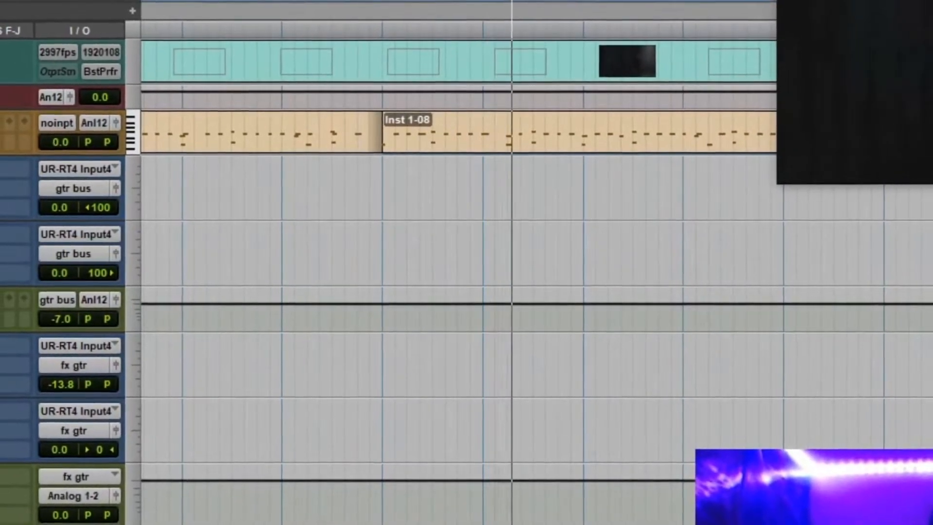
- Open the Violiins track for note editing around bar 48
double_click(485, 521)
click(711, 486)
key(t)
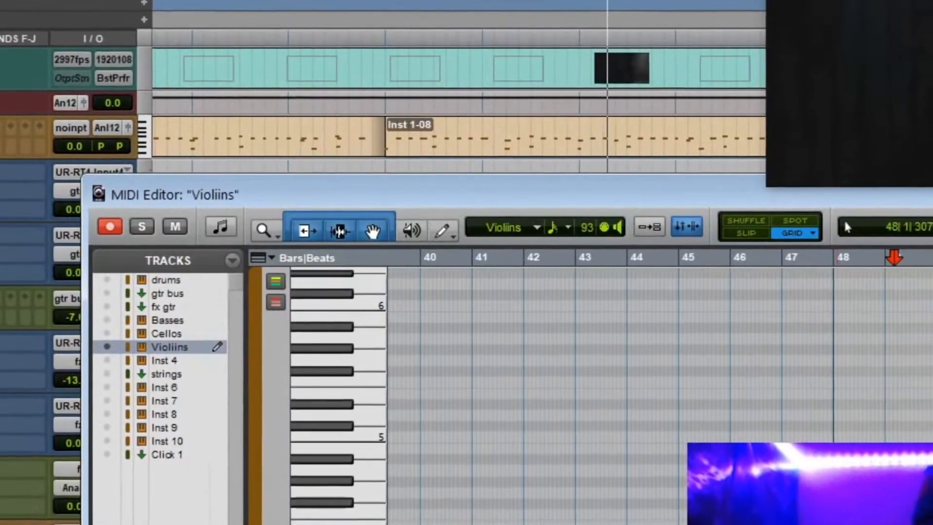
key(t)
scroll(651, 510, down, 8)
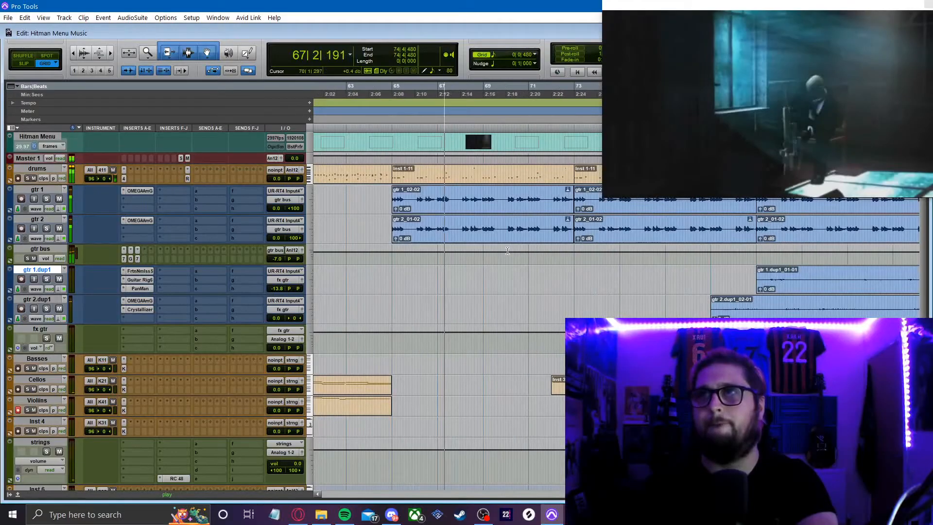
- Open the drum clip at bar 65 for note editing, add an extra hit in its first bar, and audition it
double_click(475, 166)
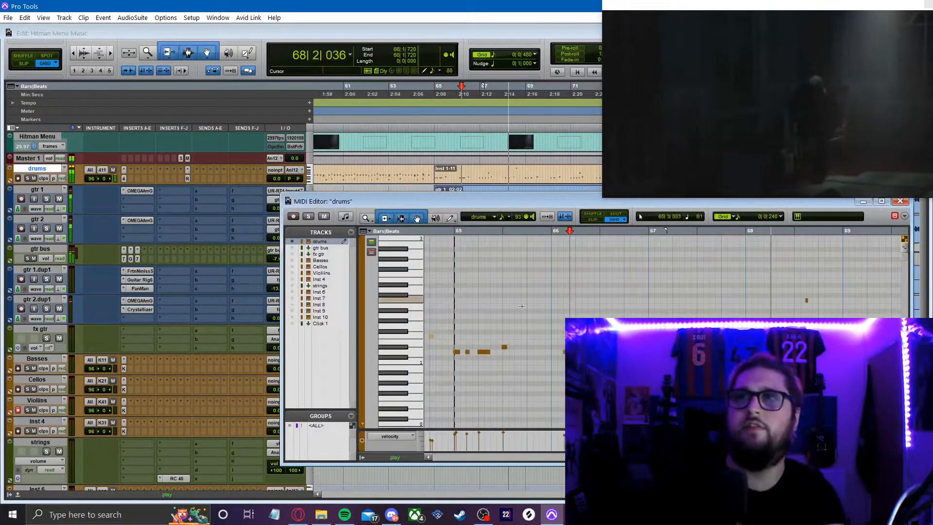
key(space)
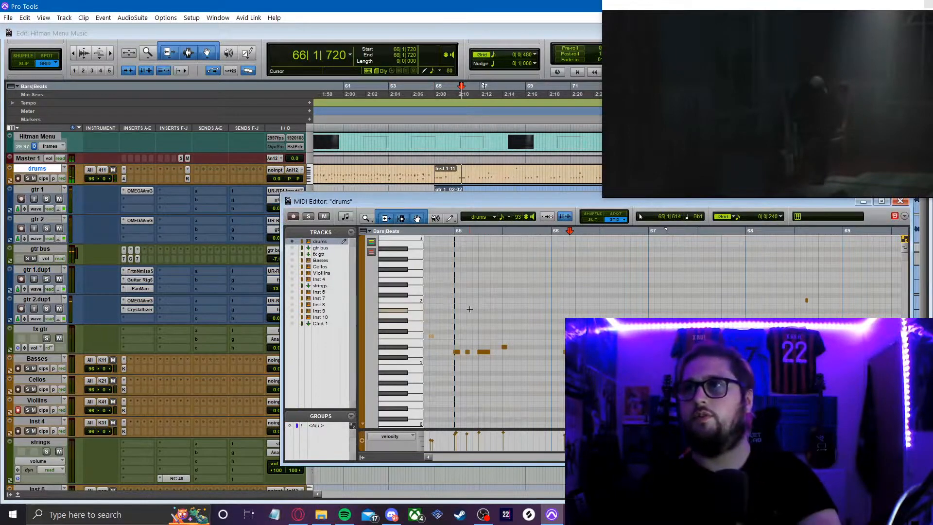
click(463, 316)
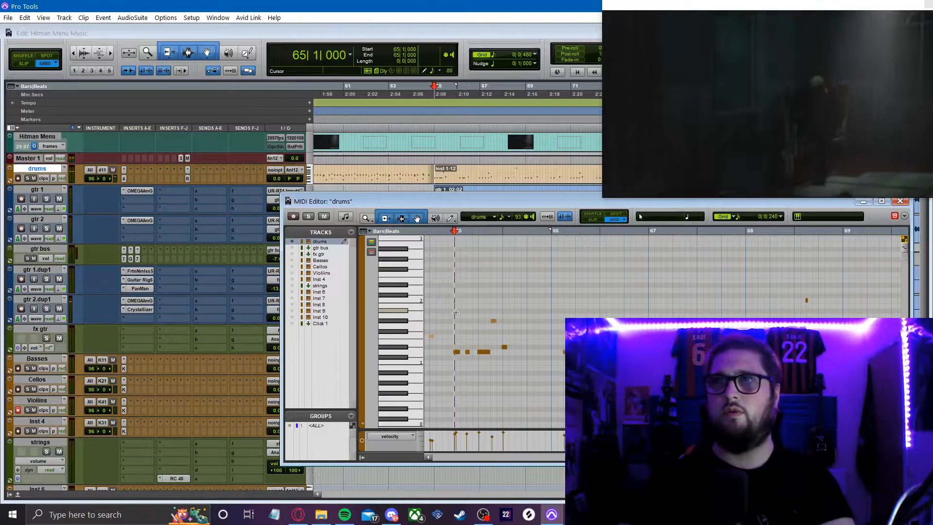
click(456, 312)
key(space)
key(space)
- Examine the drum notes from bar 65 onward, play the pattern back, and close the note editor
key(r)
key(r)
click(756, 292)
click(772, 296)
key(t)
key(r)
click(707, 311)
click(660, 291)
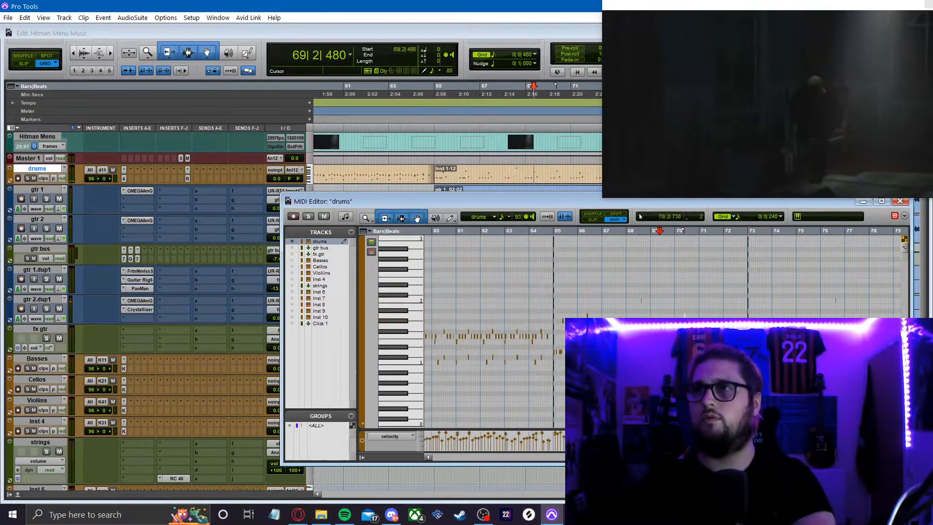
key(r)
key(r)
click(727, 389)
key(t)
click(717, 413)
click(470, 298)
key(space)
click(900, 200)
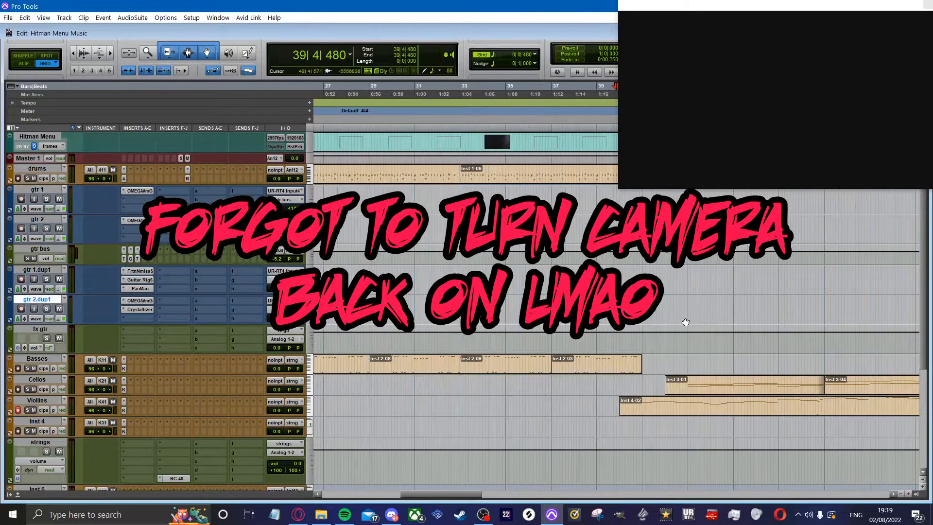
- Copy the Basses clips at bars 33 and 37 to the Cellos track and open the copies for note editing
click(504, 373)
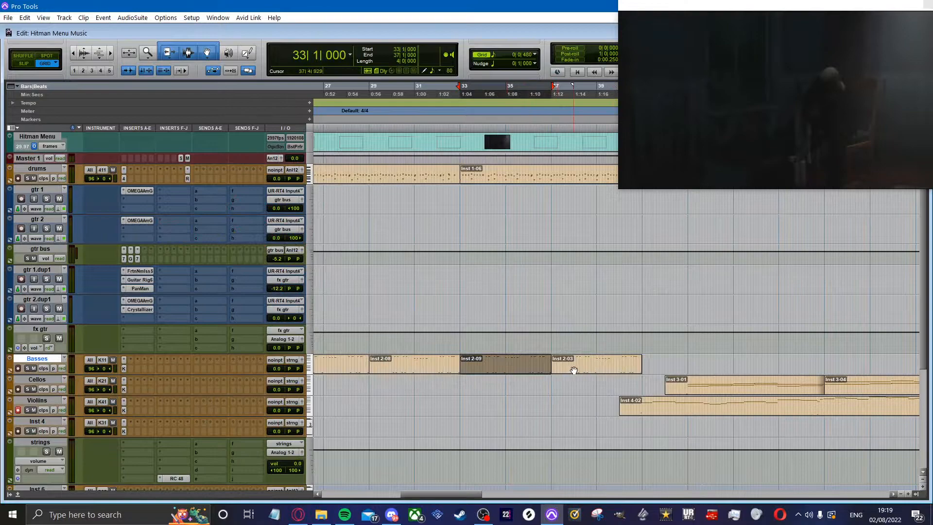
shift+click(574, 371)
drag(497, 371, 498, 390)
double_click(498, 395)
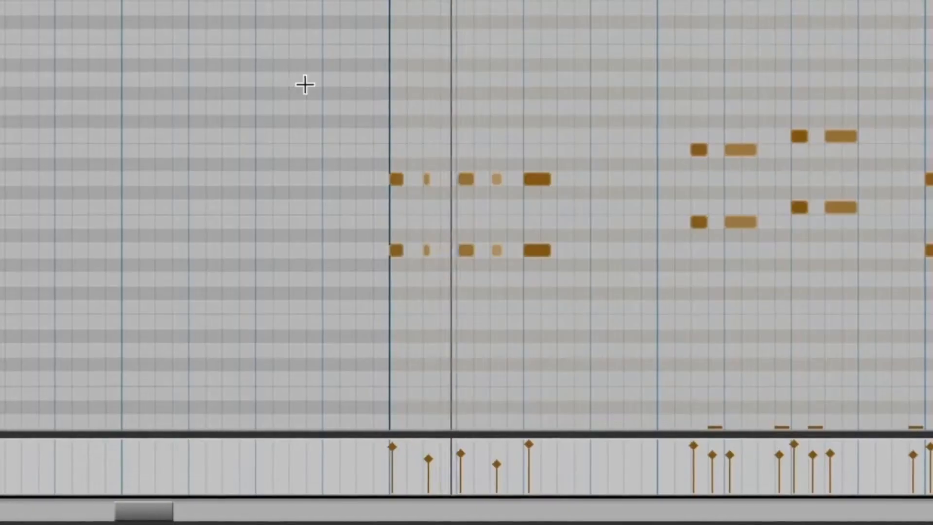
- Extend the start of the sustained Cellos clip near bar 42 back to just before bar 41
key(r)
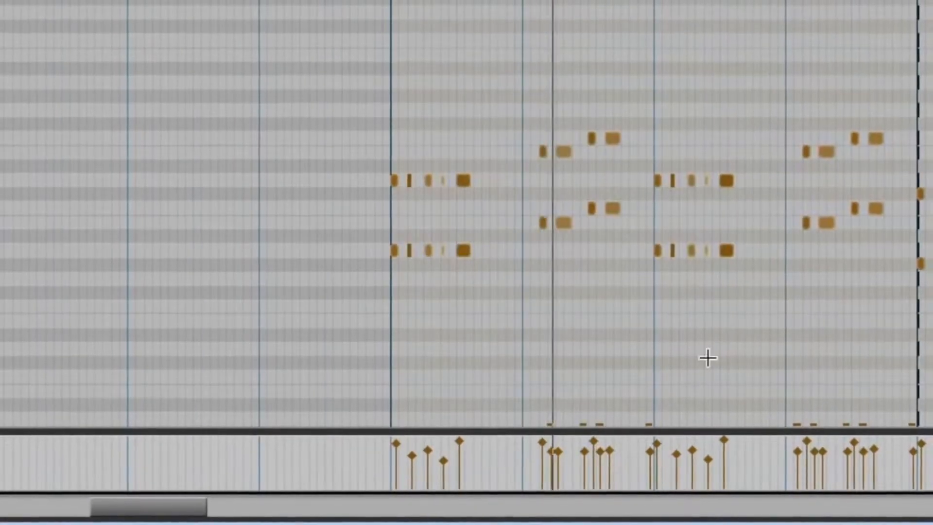
key(r)
key(t)
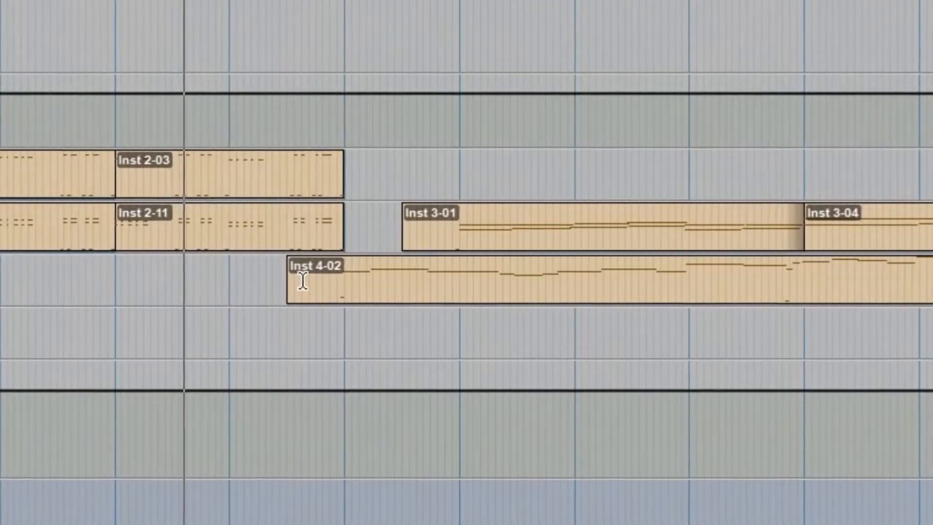
click(411, 229)
drag(410, 229, 340, 240)
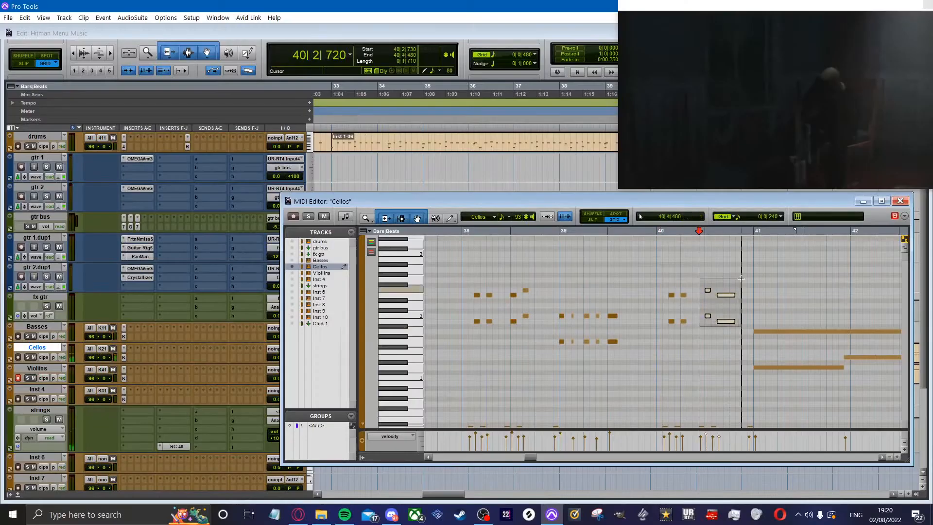
- In bar 40 of the Cellos, delete surplus short notes and low keyswitches and move the first chord to the downbeat
drag(741, 278, 740, 279)
key(Delete)
drag(678, 337, 685, 297)
drag(672, 333, 660, 333)
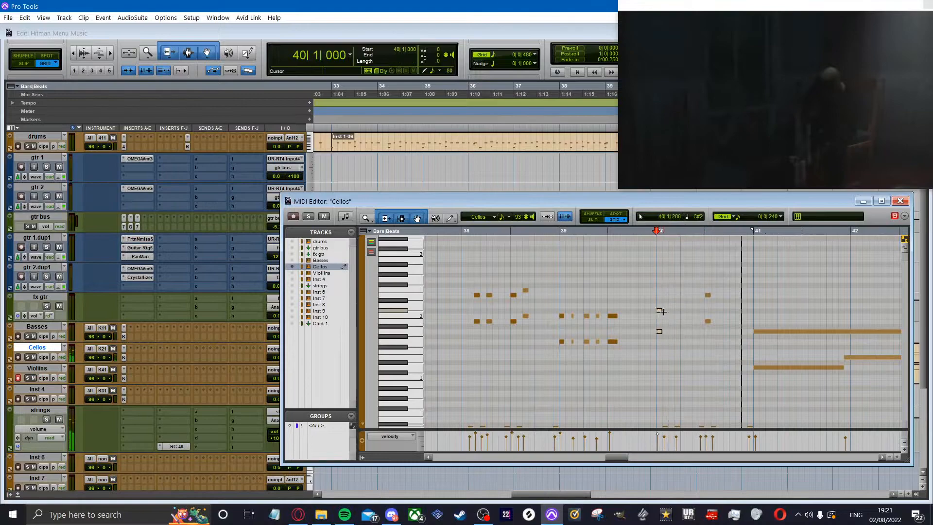
scroll(681, 369, down, 3)
drag(658, 386, 729, 422)
key(Delete)
- Lengthen the two remaining Cellos chords in bar 40 into sustained chords and play them back
scroll(680, 369, up, 3)
drag(661, 332, 705, 331)
drag(710, 329, 741, 295)
key(space)
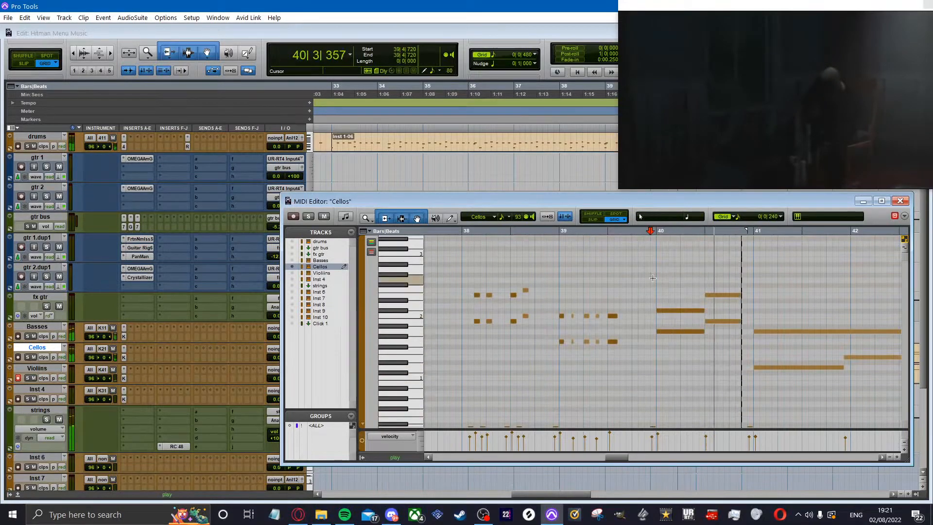
- Play the Cellos part back from just before bar 39 and close its note editor
key(r)
drag(576, 381, 547, 322)
key(t)
key(t)
key(r)
scroll(583, 315, down, 3)
click(484, 268)
key(space)
click(900, 201)
- In bar 40 of the Basses, delete surplus notes and keyswitches and lengthen the last note to the end of the bar
double_click(728, 332)
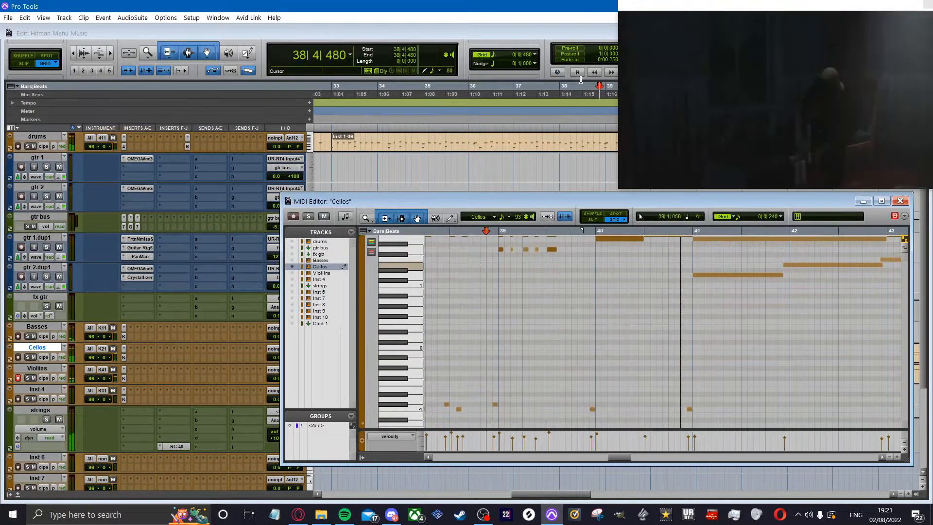
click(774, 365)
key(t)
scroll(632, 340, up, 3)
key(Delete)
drag(698, 352, 784, 354)
scroll(681, 354, down, 3)
drag(594, 333, 726, 398)
key(Delete)
scroll(680, 340, up, 3)
drag(624, 262, 686, 262)
- Move the video window down to uncover the transport and play the arrangement from 24|2|480
key(r)
scroll(607, 340, down, 3)
click(124, 337)
drag(749, 5, 762, 117)
click(620, 42)
key(r)
key(r)
click(446, 127)
key(space)
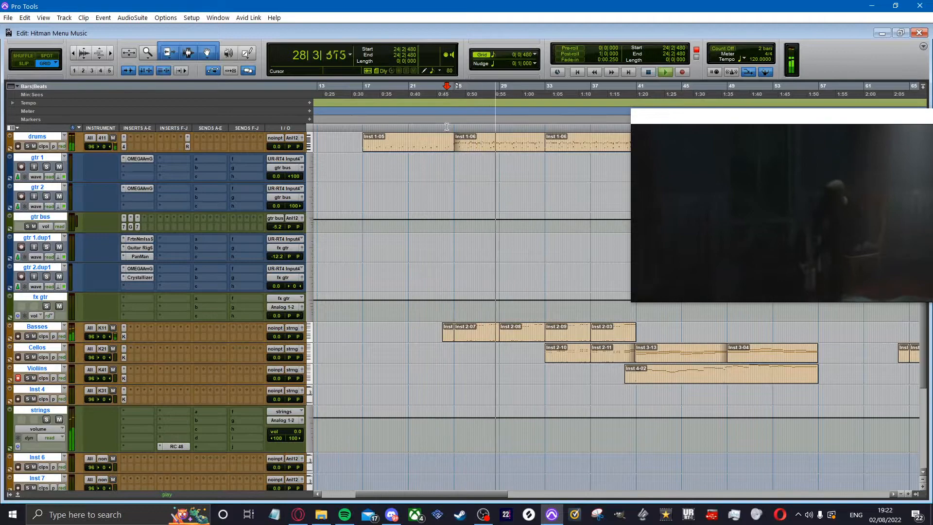
- Open the Basses clip around bar 27 for note editing, move the video window back up, and audition the passage
key(space)
double_click(486, 331)
drag(761, 117, 754, 9)
key(t)
key(t)
key(t)
click(638, 269)
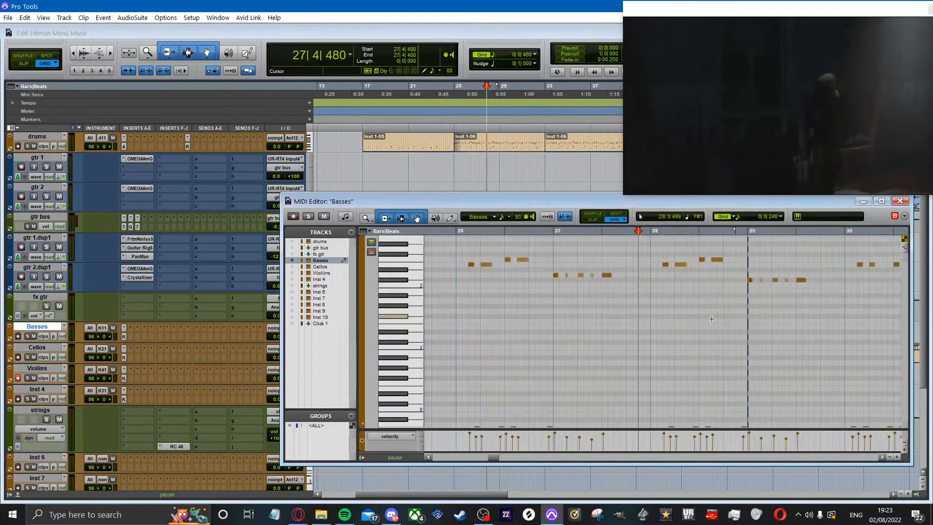
key(space)
key(space)
- Audition the remaining Basses phrases up to about bar 33 and close the note editor
key(r)
click(598, 250)
key(space)
key(space)
click(805, 251)
key(t)
click(620, 265)
click(814, 265)
key(r)
scroll(707, 258, up, 1)
click(705, 258)
key(space)
click(900, 200)
- Transpose the last three Basses notes in bar 40 down three semitones, including the held note at beat 3
scroll(535, 383, down, 1)
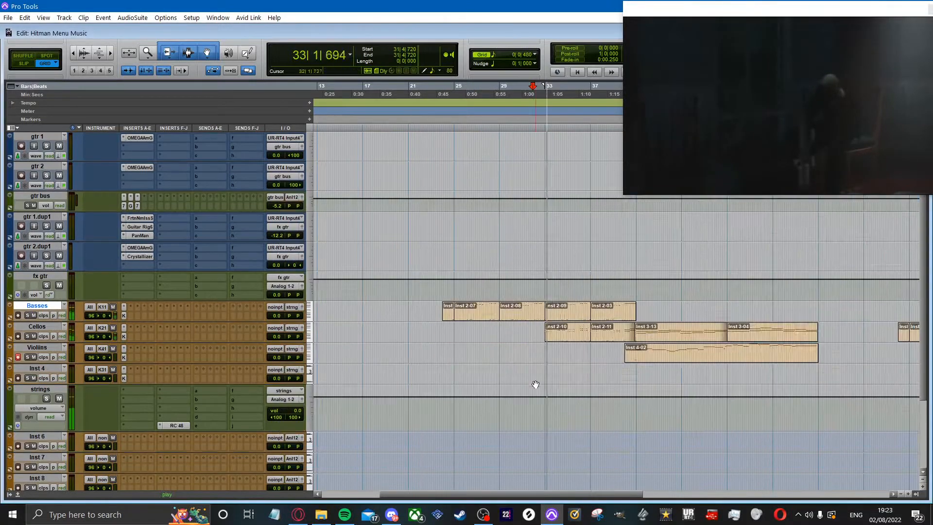
scroll(535, 383, up, 3)
key(t)
click(625, 385)
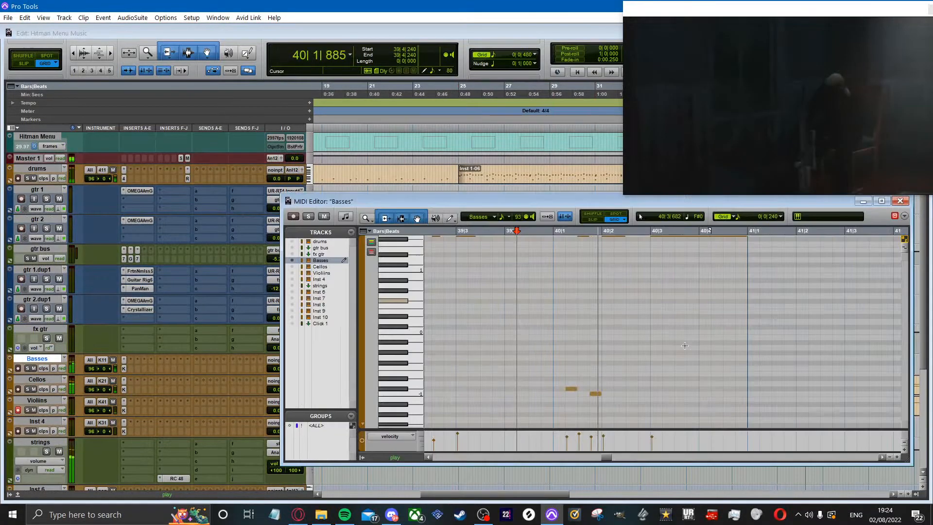
scroll(751, 323, up, 3)
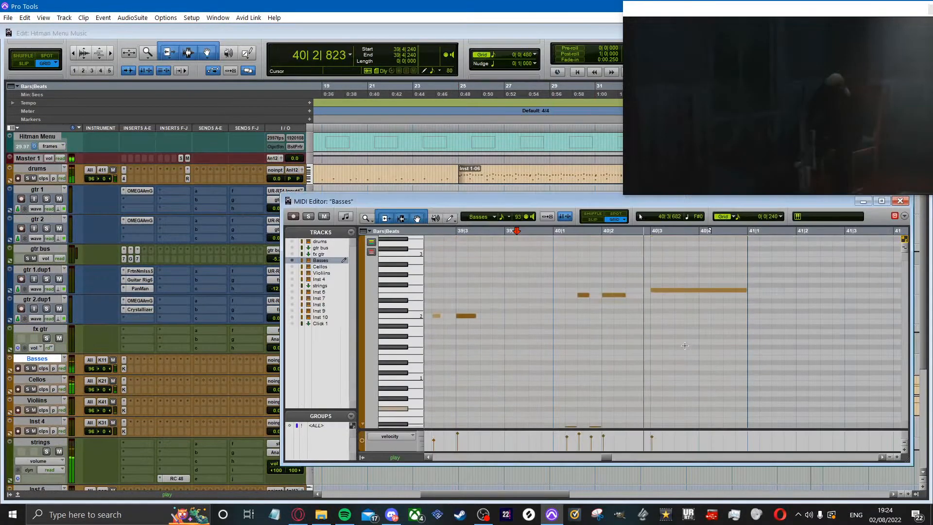
key(space)
click(678, 294)
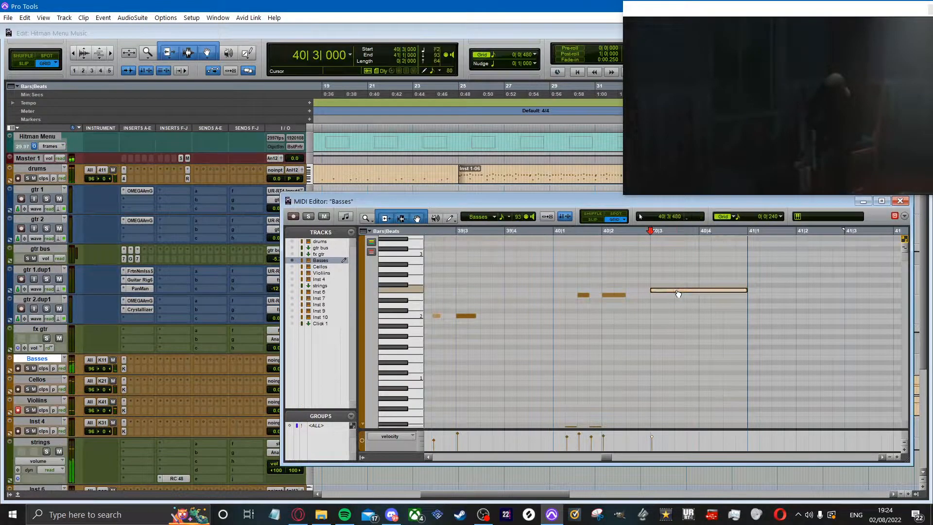
drag(678, 293, 678, 287)
drag(620, 265, 584, 314)
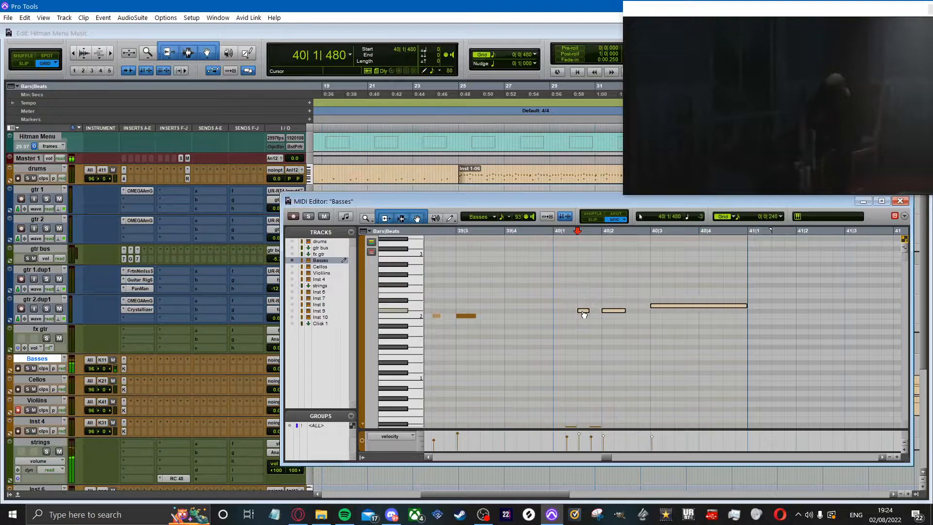
click(548, 284)
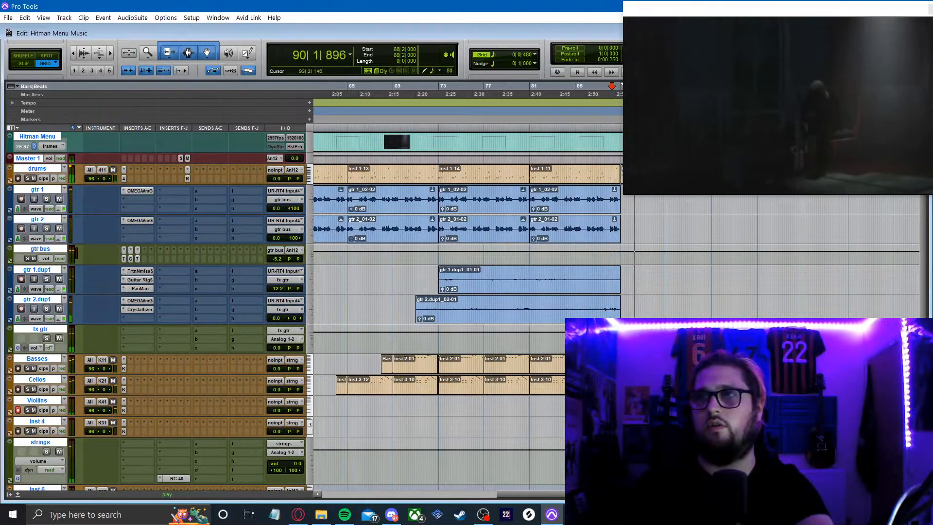
- Open the Violiins clip starting at bar 88, review its opening notes, and close the note editor
double_click(668, 407)
scroll(657, 376, down, 3)
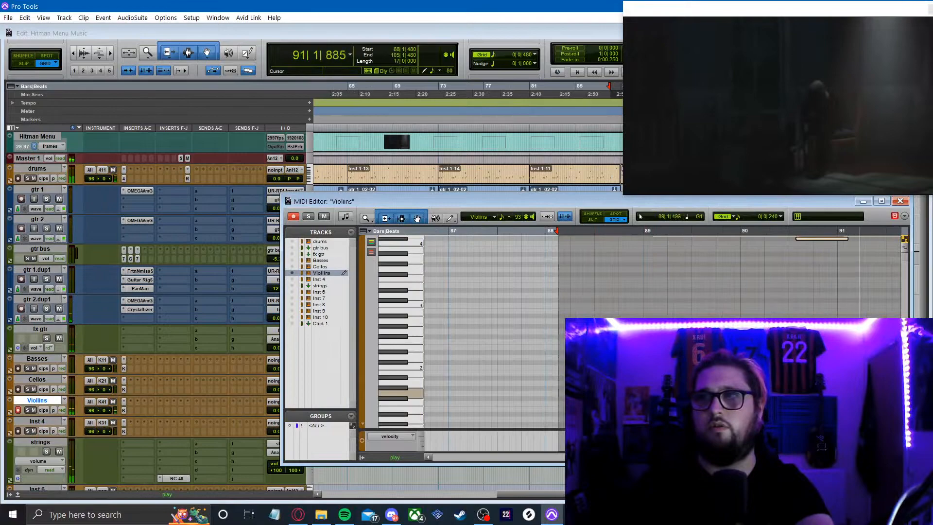
click(651, 394)
scroll(665, 372, up, 3)
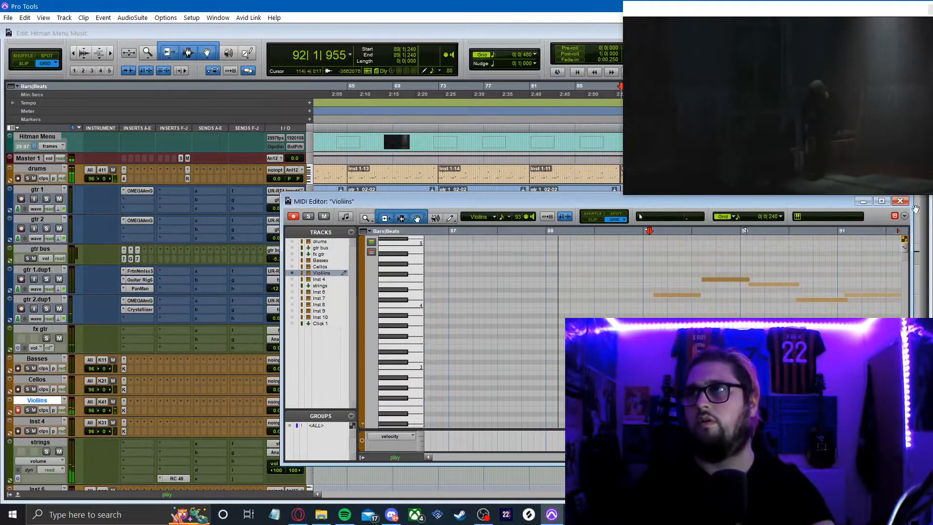
click(902, 203)
- Shorten the Cellos chord at bar 89 to a short hit and duplicate it four times
scroll(638, 351, down, 3)
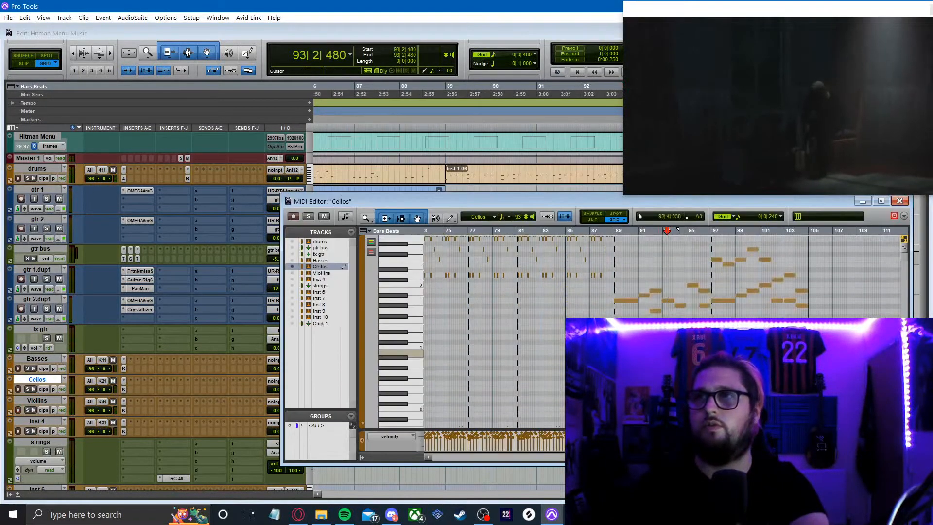
click(637, 353)
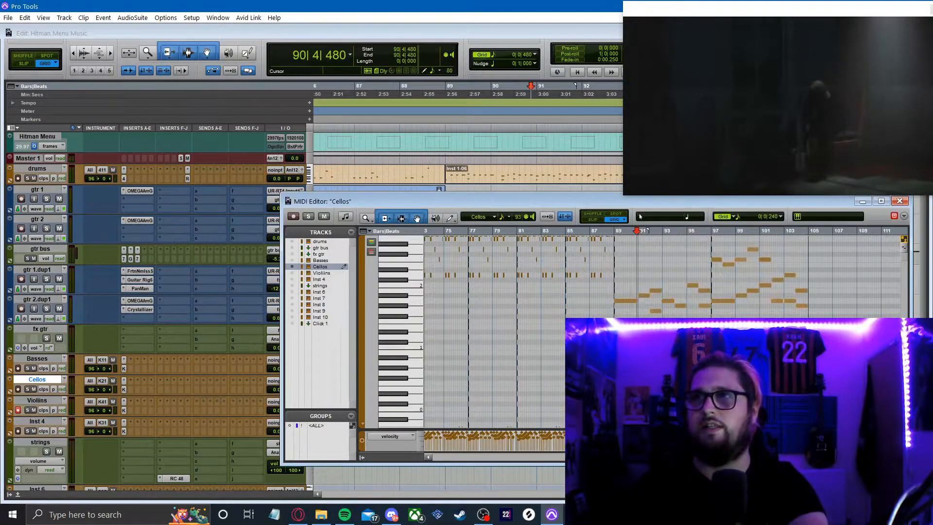
key(t)
key(t)
drag(672, 301, 493, 300)
drag(672, 336, 493, 336)
shift+click(487, 300)
key(ctrl+d)
key(ctrl+d)
key(ctrl+d)
key(ctrl+d)
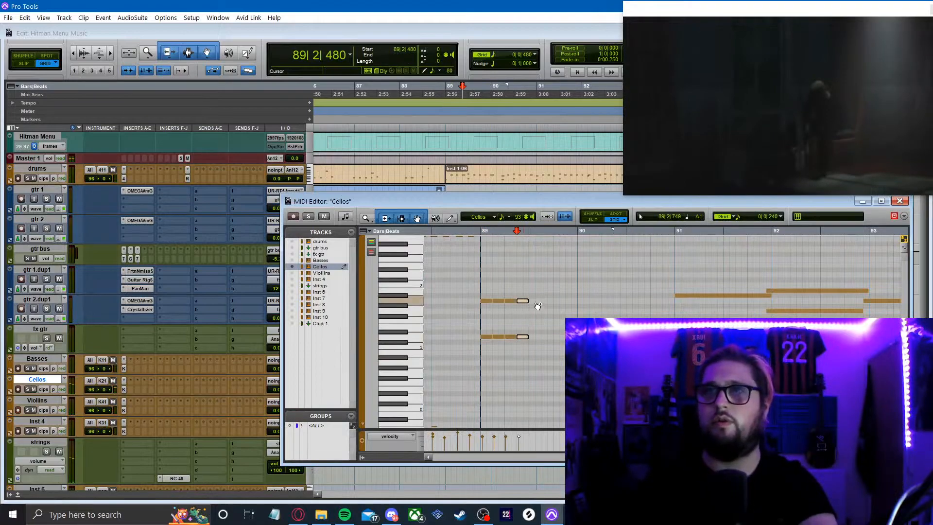
- Add two pairs of short upper notes in bar 90 of the Cellos, the second pair a semitone higher
drag(582, 326, 590, 326)
click(607, 301)
key(ctrl+d)
click(492, 282)
key(space)
drag(655, 300, 675, 316)
key(space)
drag(655, 301, 644, 296)
click(620, 279)
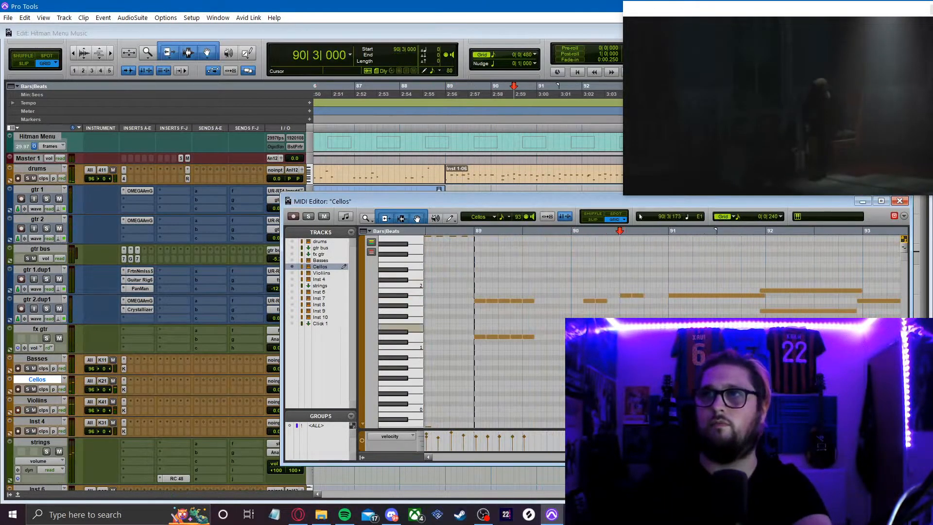
- Delete the unwanted Cellos notes from bar 90 onward and play the passage back
key(Delete)
key(r)
key(r)
drag(681, 337, 601, 285)
key(Delete)
click(601, 280)
key(space)
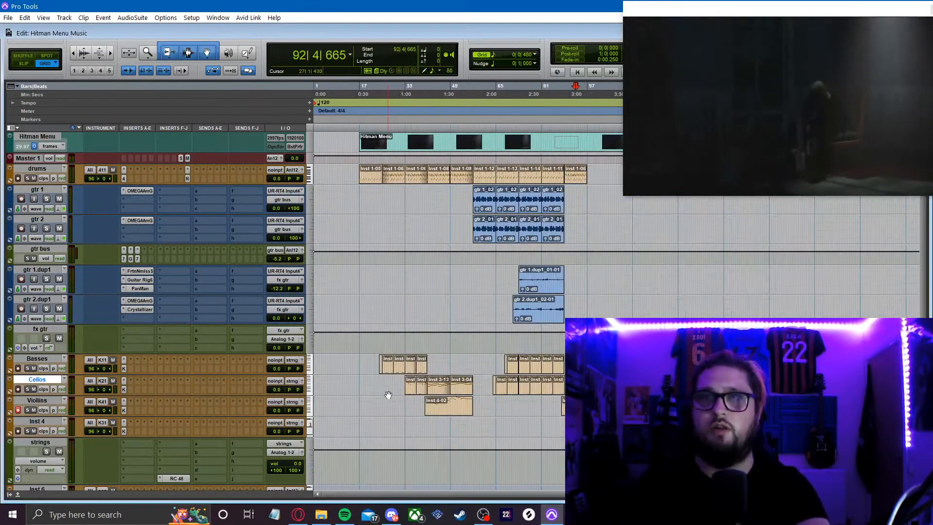
- Copy the early Basses clips between about bars 24 and 41 and paste them at bar 89
key(space)
drag(382, 362, 427, 362)
key(ctrl+c)
click(564, 362)
key(ctrl+v)
- Paste the four-bar phrase onto the Cellos track at bar 89 and repeat it at bar 93
key(t)
key(t)
click(768, 382)
click(633, 381)
key(t)
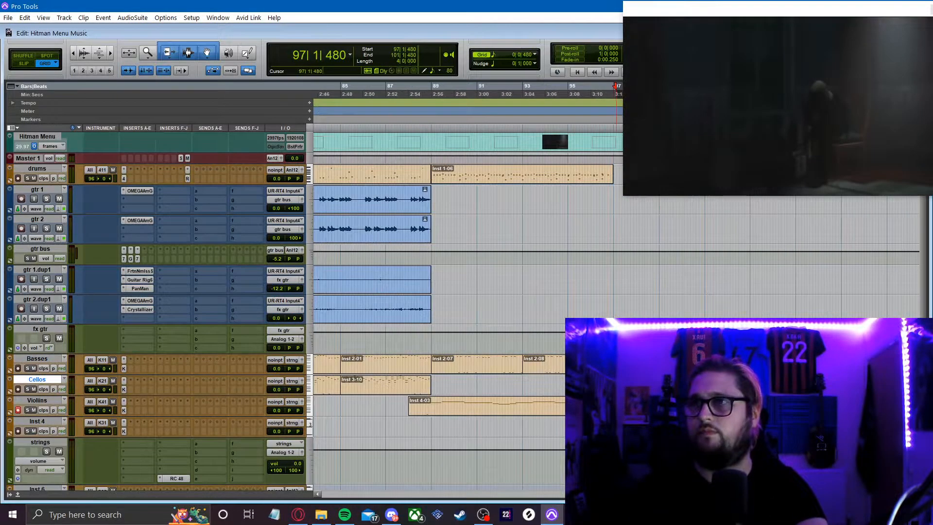
click(432, 386)
key(ctrl+v)
key(t)
key(r)
scroll(447, 387, right, 3)
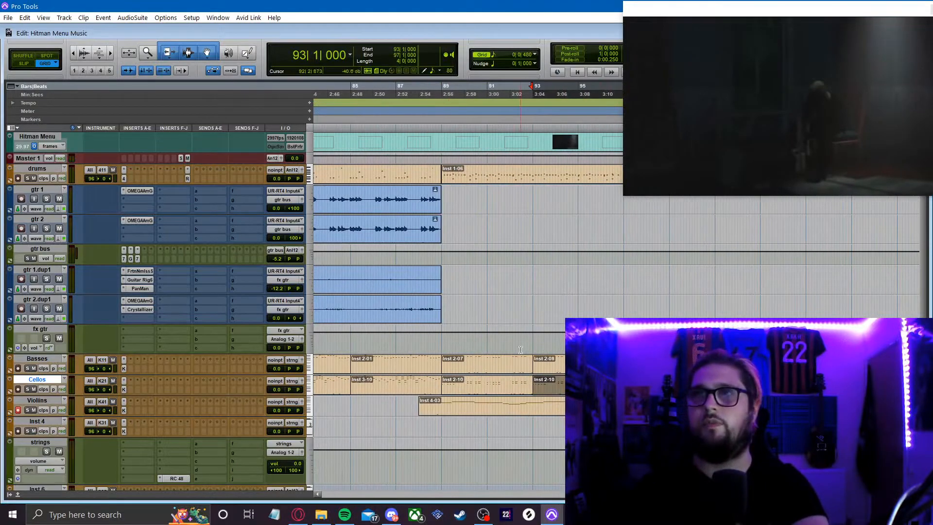
- Open the Cellos clip at bar 89 for note editing and move the video window down, clear of the upper tracks
double_click(466, 387)
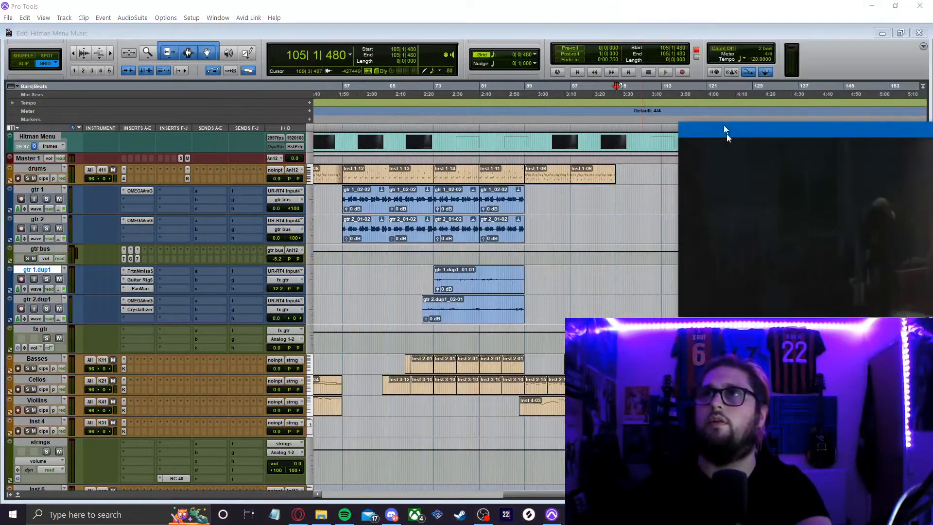
drag(724, 125, 747, 266)
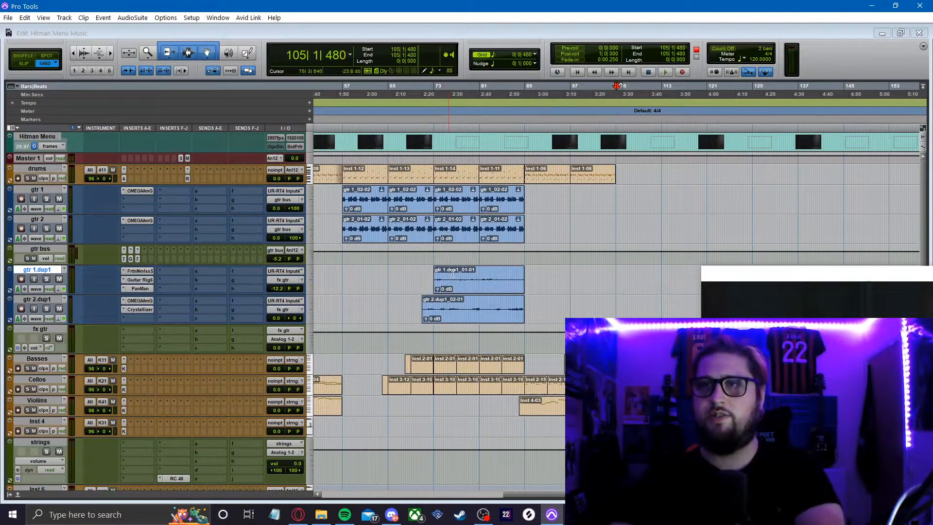
- Copy the drums, gtr 1 and gtr 2 clips between bars 73 and 89 and place the copies at bar 105
key(r)
key(r)
key(r)
key(r)
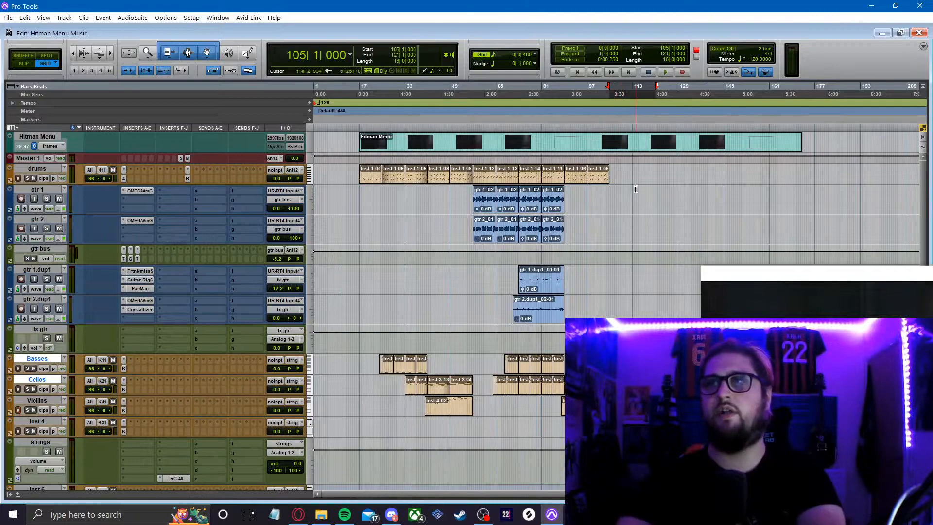
click(635, 189)
key(t)
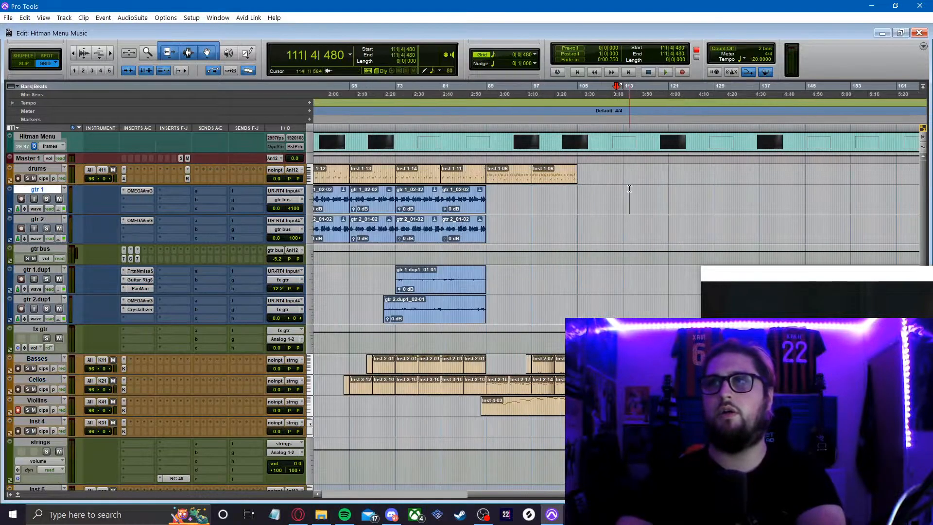
click(455, 182)
shift+click(455, 215)
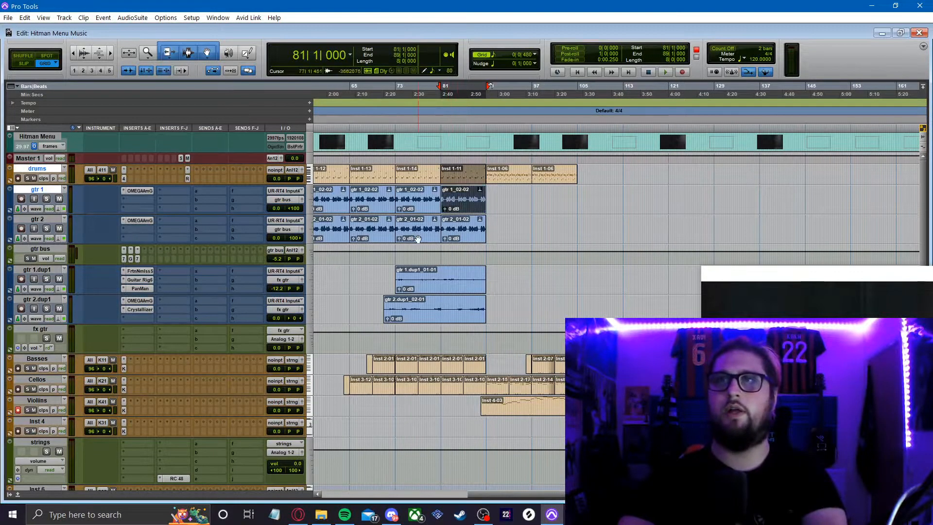
shift+click(423, 182)
drag(416, 178, 577, 182)
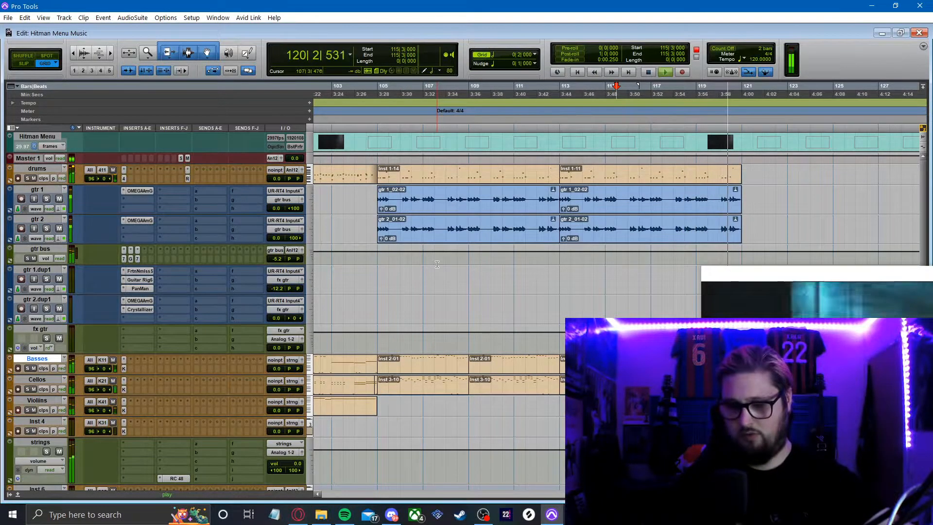
- Duplicate the drums, gtr 1, gtr 2, Basses and Cellos clips at bar 113 onto bar 121 and play the arrangement back
key(space)
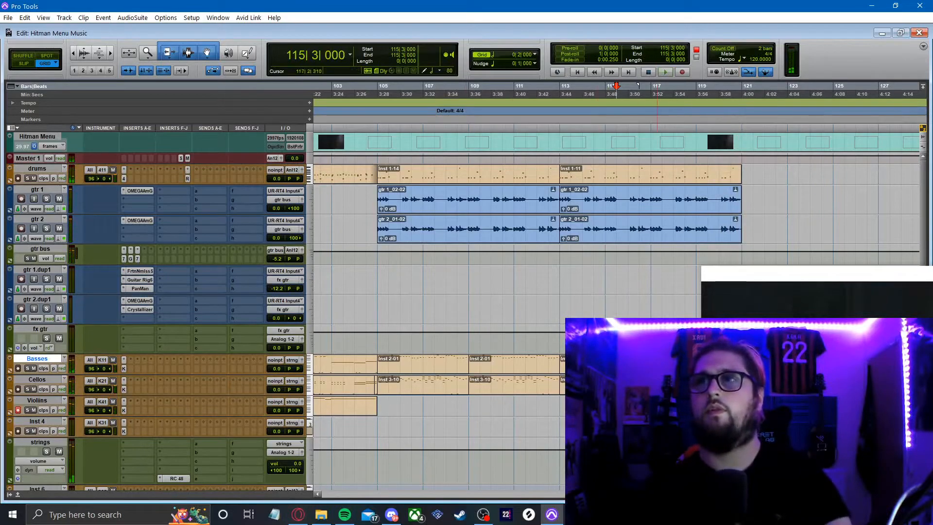
click(613, 389)
shift+click(667, 369)
shift+click(648, 236)
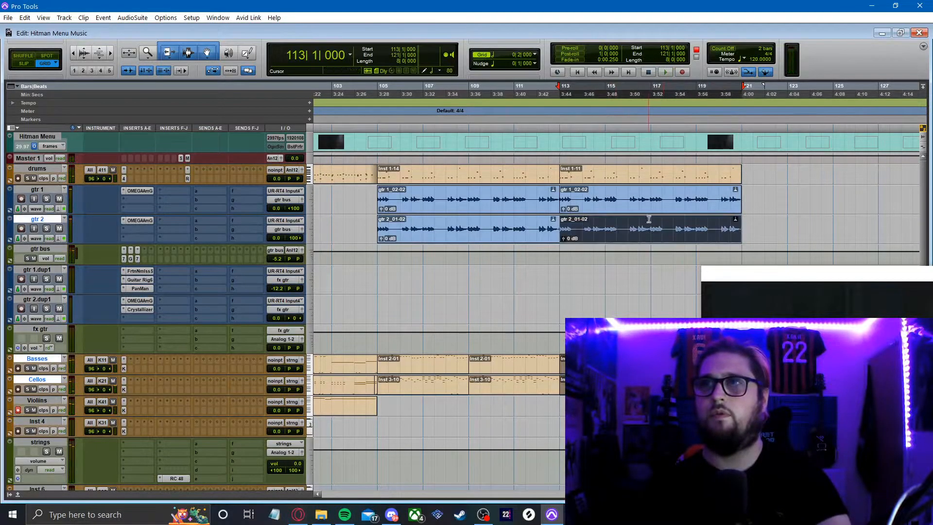
shift+click(648, 204)
key(ctrl+d)
key(ctrl+d)
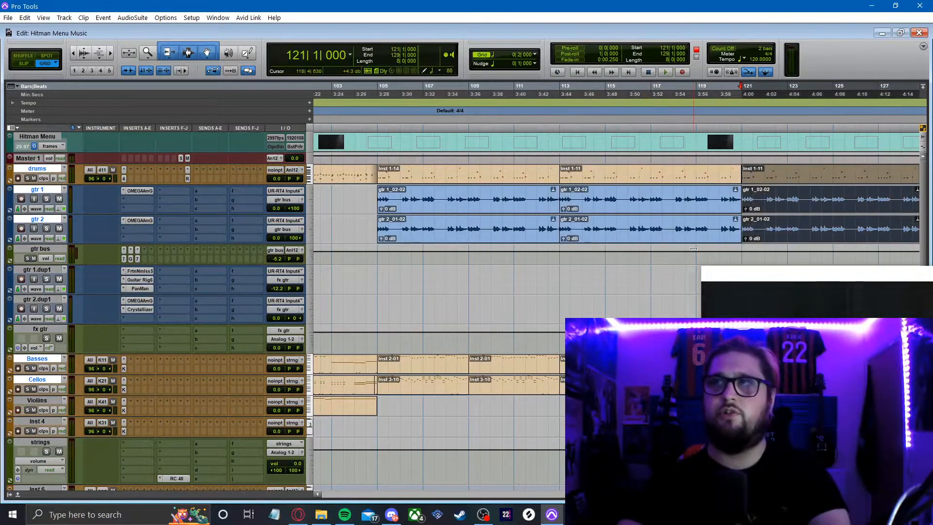
key(ctrl+bracketleft)
click(565, 132)
key(space)
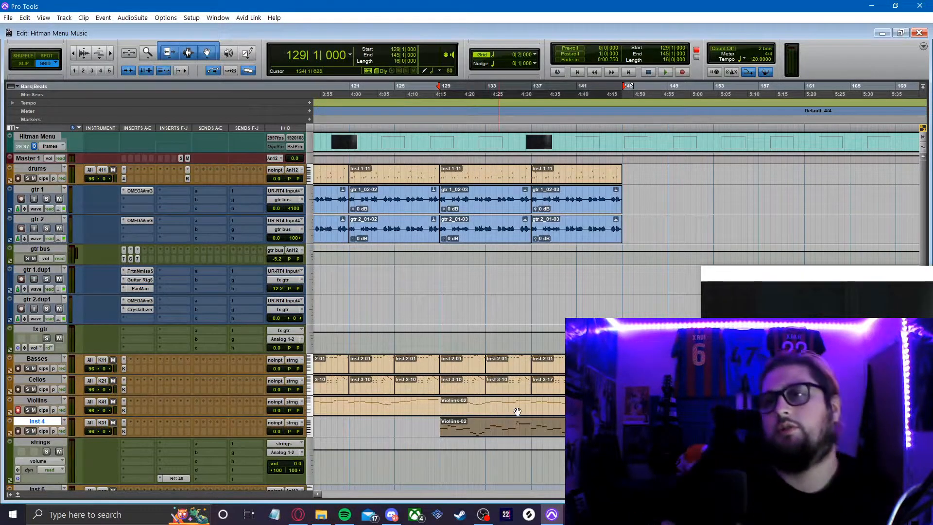
- Open the violin clip at bar 129 on the Inst 4 track for note editing
double_click(472, 434)
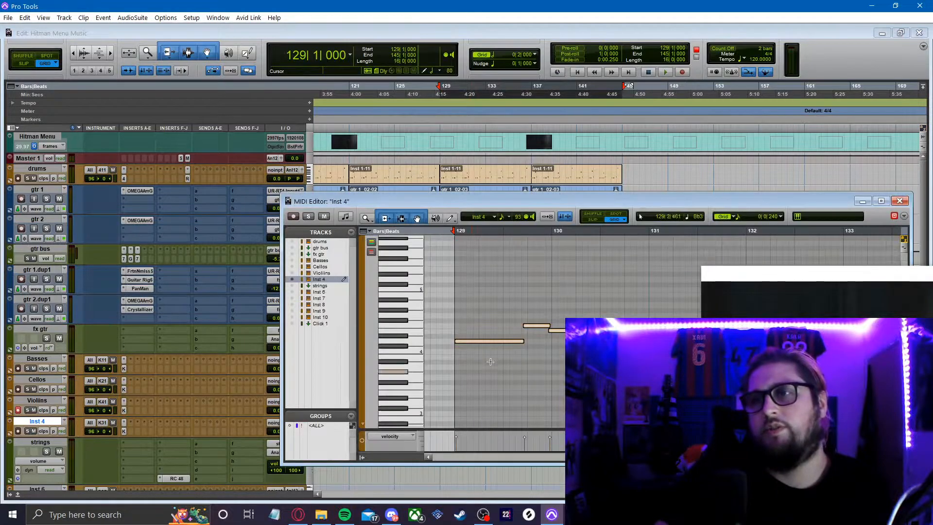
drag(468, 398, 470, 405)
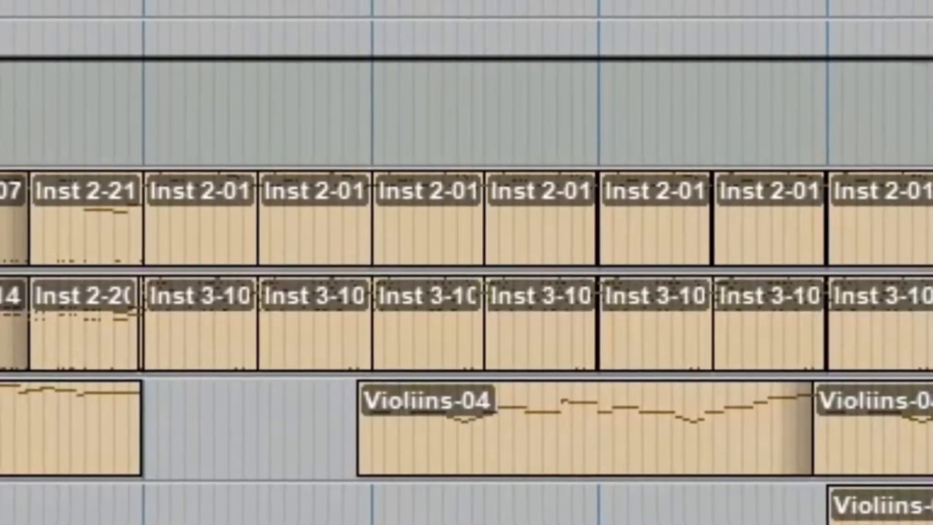
- Insert the stereo Kontakt instrument plug-in on the Inst 6 track
key(r)
key(t)
key(t)
key(t)
key(r)
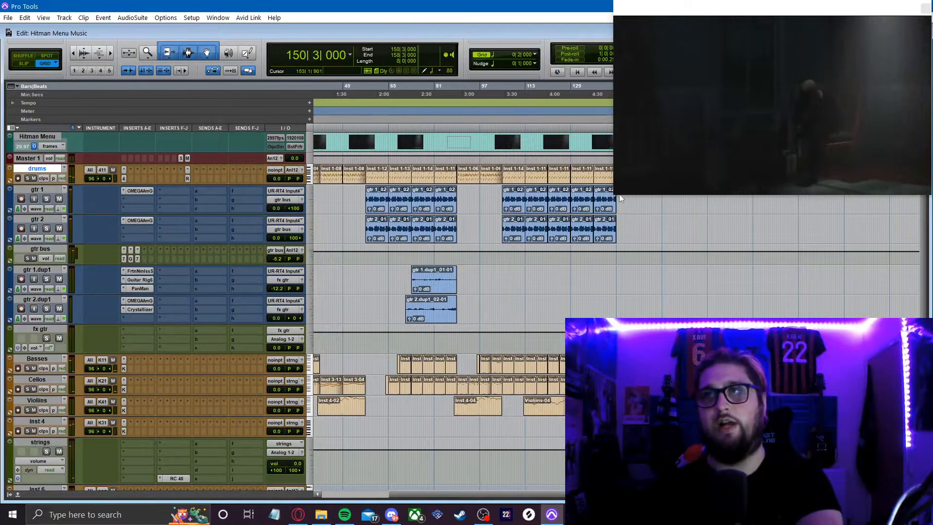
scroll(650, 204, up, 1)
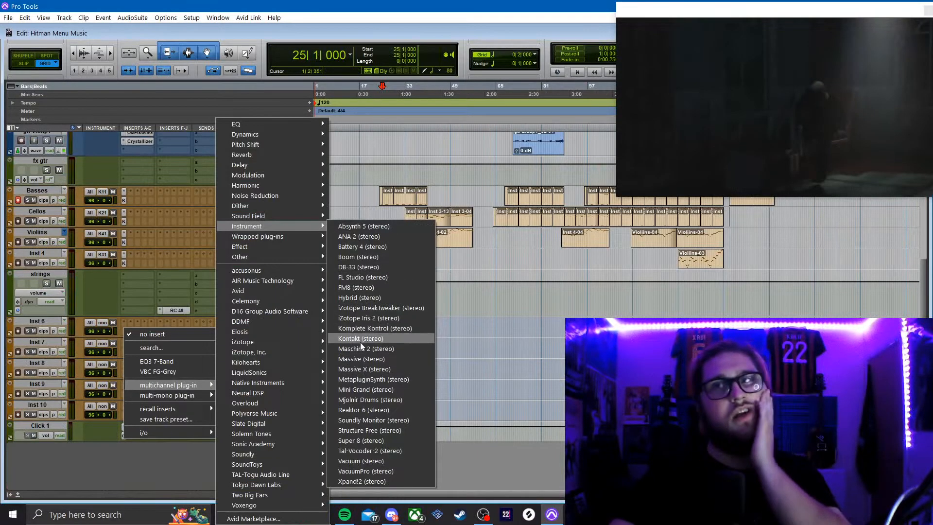
click(360, 342)
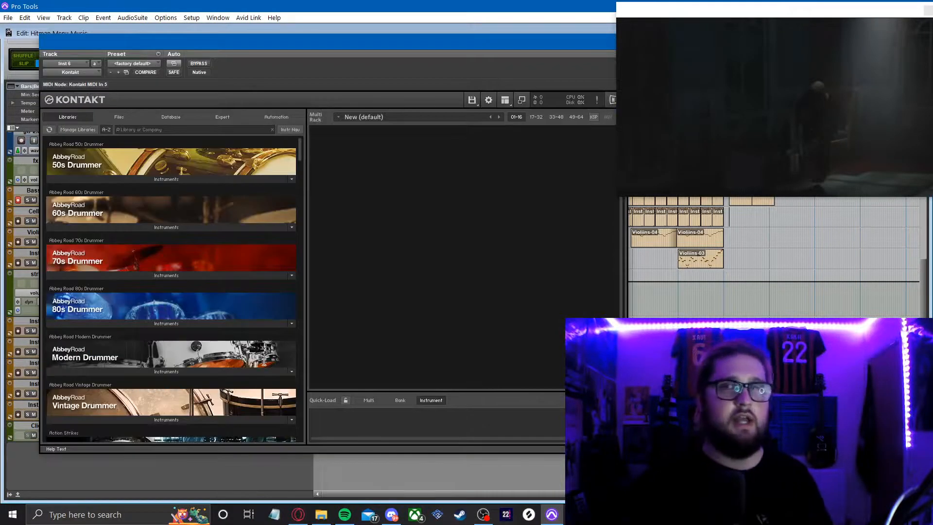
- Load the Butch Vig Drums instrument into Kontakt on the kinetic metal track and move the plug-in window lower
scroll(154, 326, down, 5)
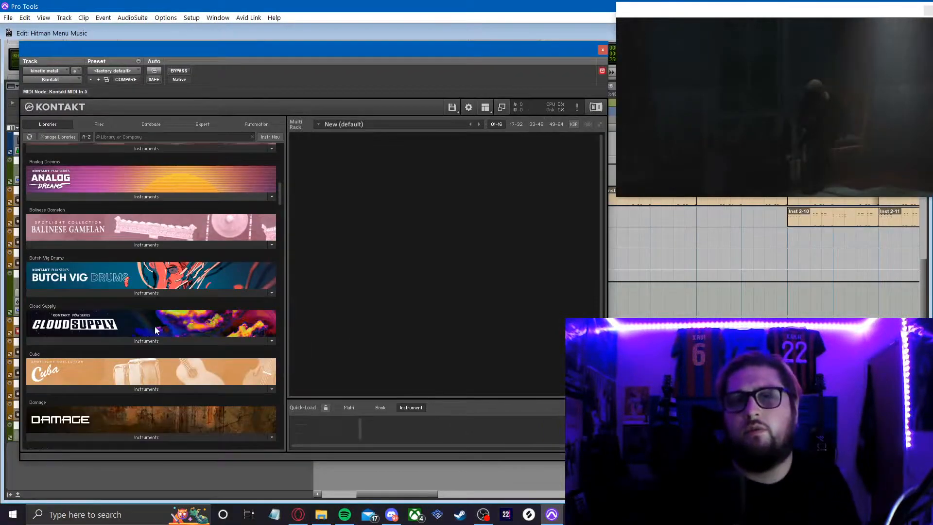
click(138, 292)
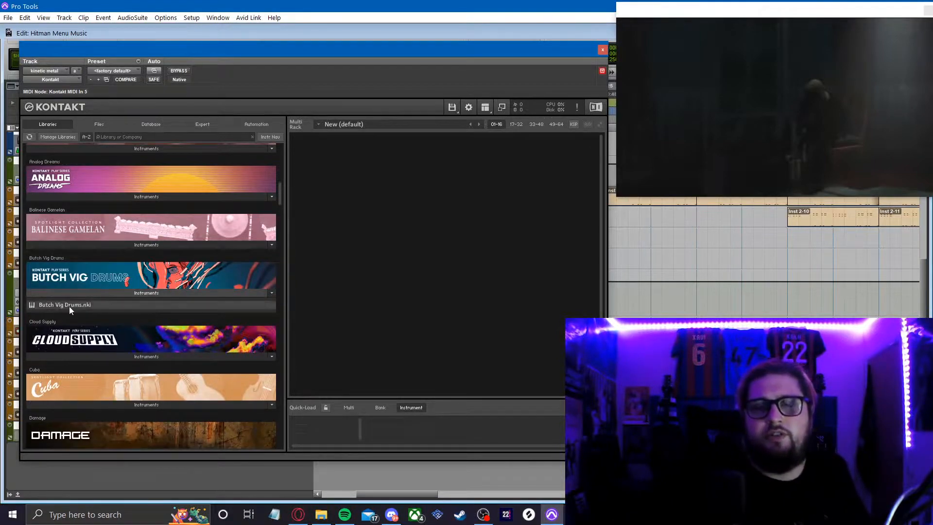
drag(69, 306, 460, 322)
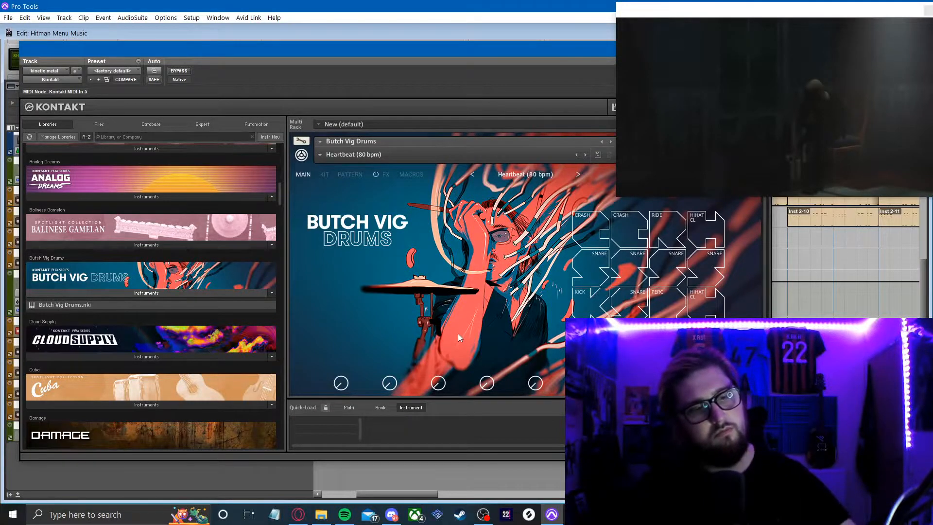
drag(541, 50, 574, 277)
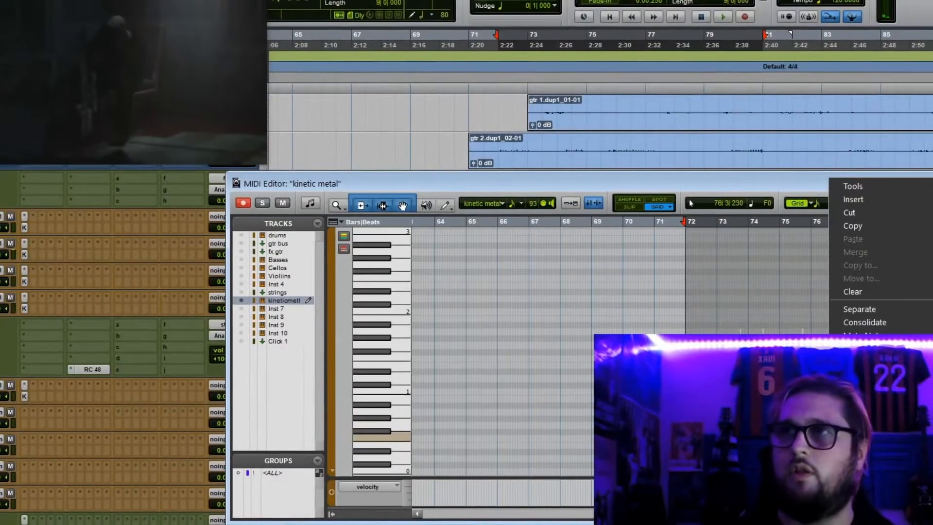
- Open the quantize settings for the kinetic metal clip and insert an EQ3 7-Band equalizer on its track
key(alt+0)
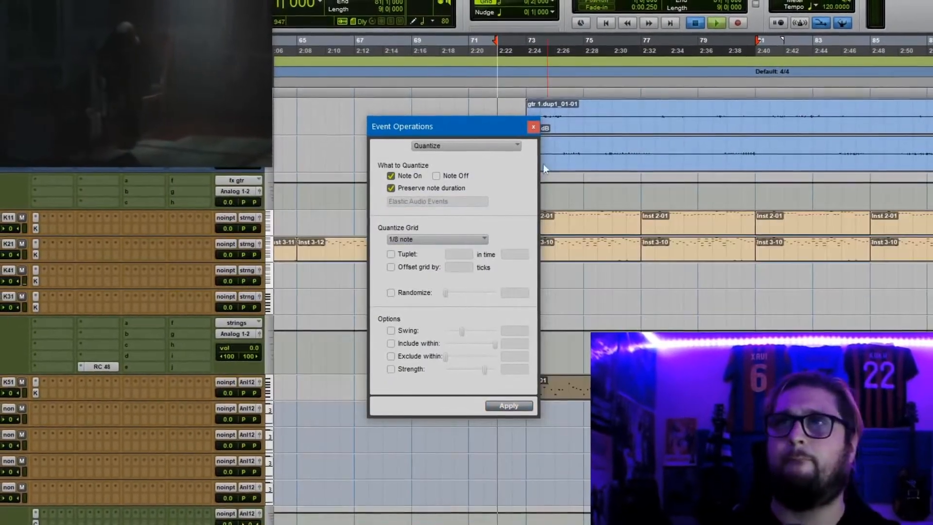
click(55, 378)
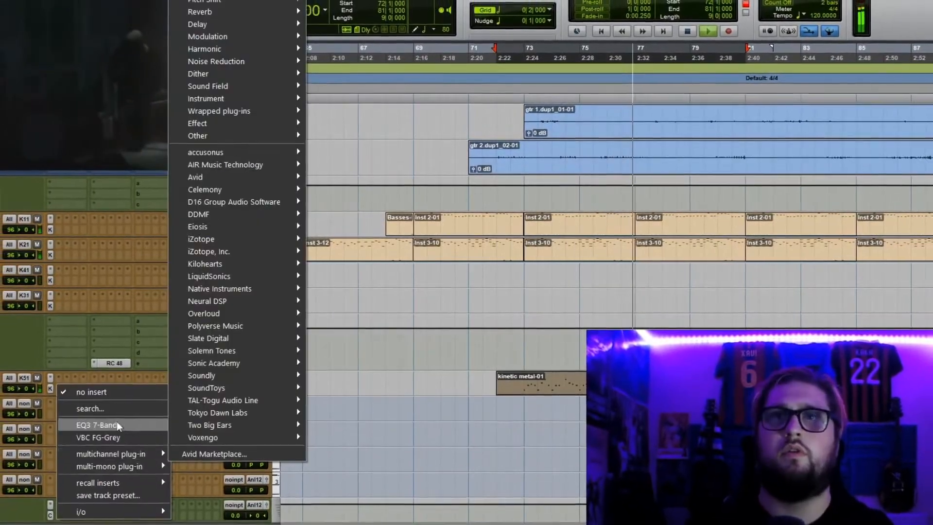
click(115, 422)
click(43, 417)
drag(31, 409, 32, 401)
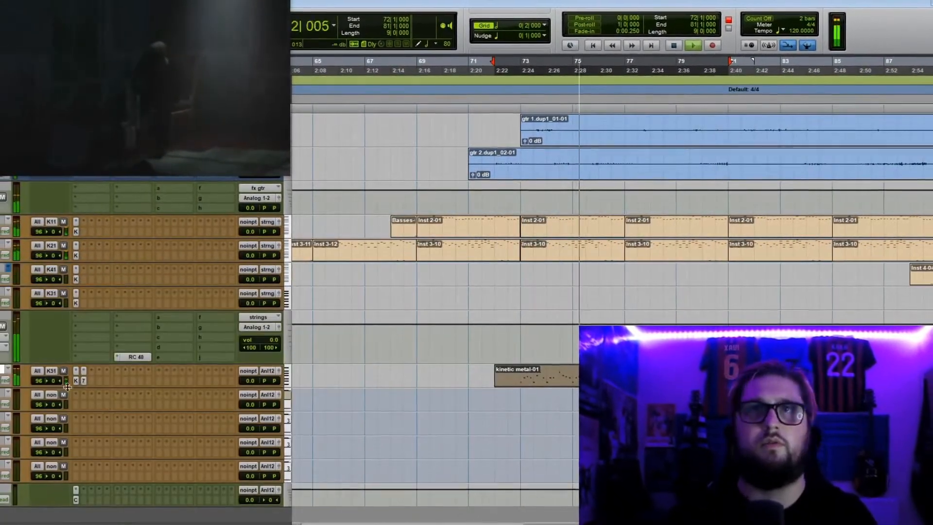
- Duplicate the eight-bar kinetic metal clip at bar 73 so that it repeats from bar 81
click(75, 381)
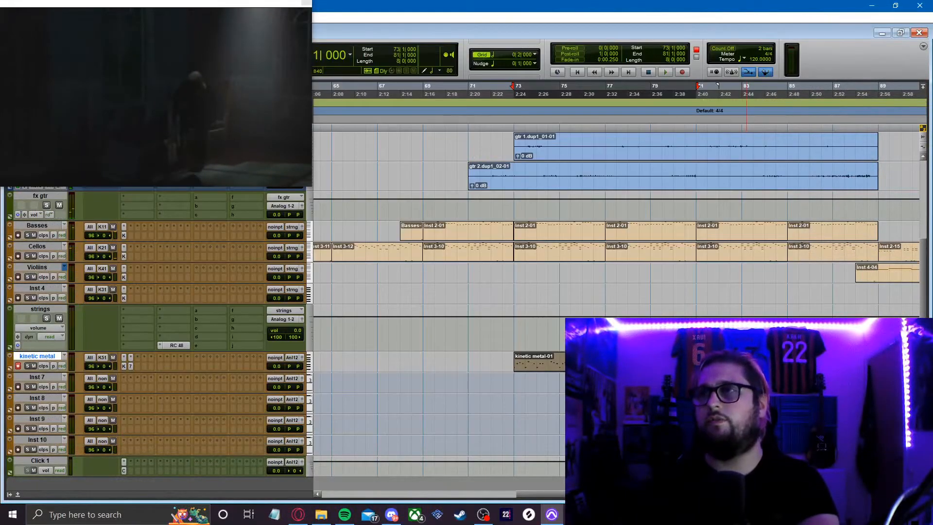
key(ctrl+d)
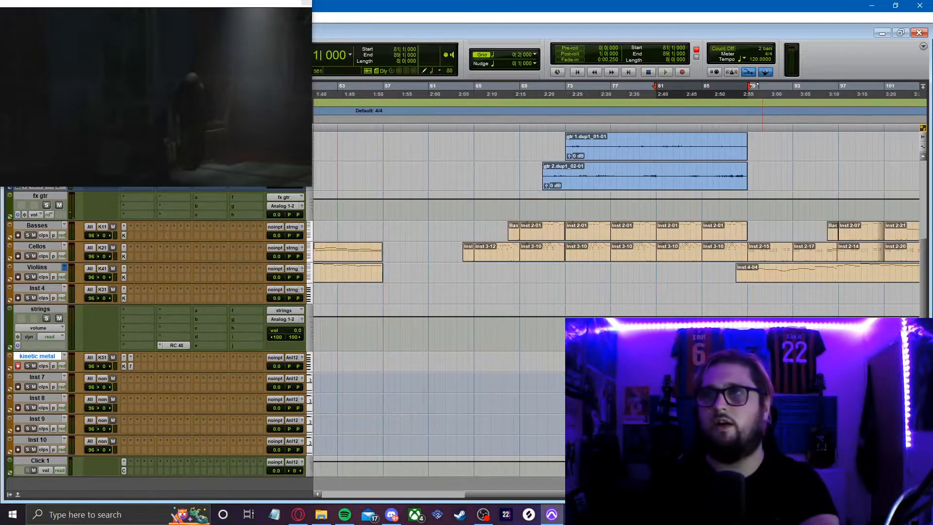
- Insert the stereo Kontakt instrument plug-in on the Inst 7 track
click(121, 387)
mouse_move(195, 440)
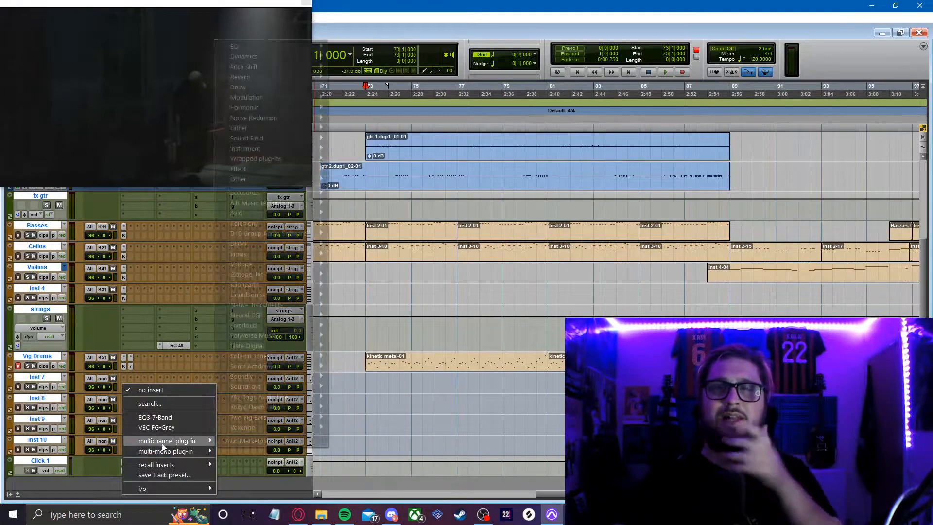
mouse_move(296, 150)
click(357, 267)
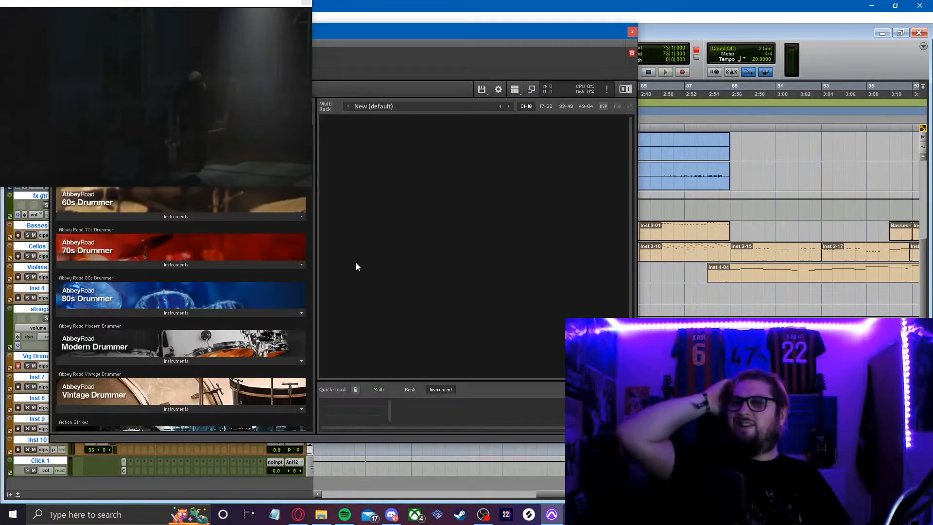
- Find the Damage library in the new Kontakt instance and open its instruments to browse the 05 Damage Kits
scroll(192, 306, down, 7)
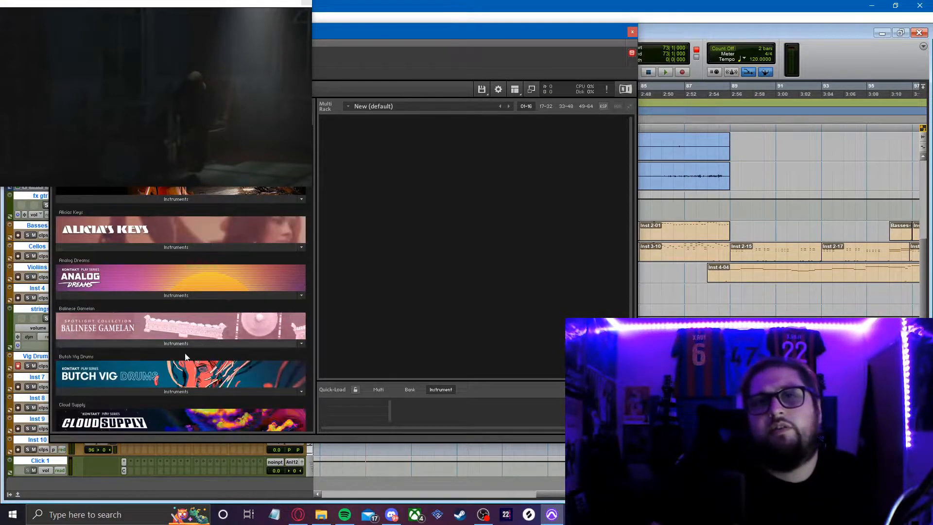
scroll(194, 345, down, 5)
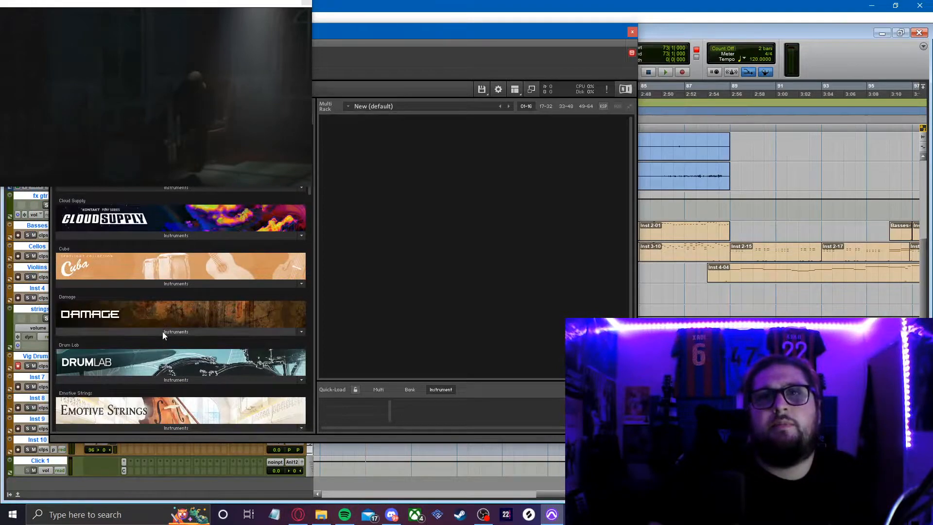
click(161, 331)
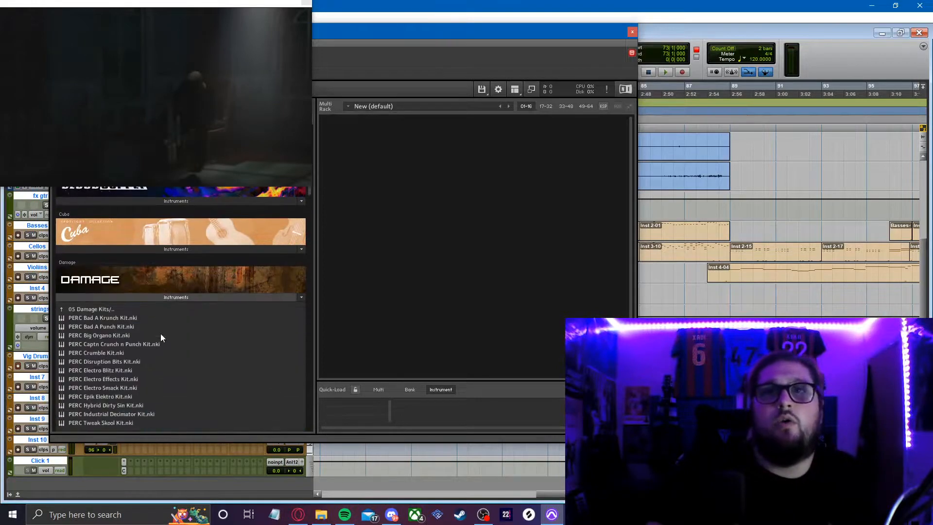
- Load the Damage library's PERC Disruption Bits Kit into Kontakt and close the plug-in window
double_click(94, 361)
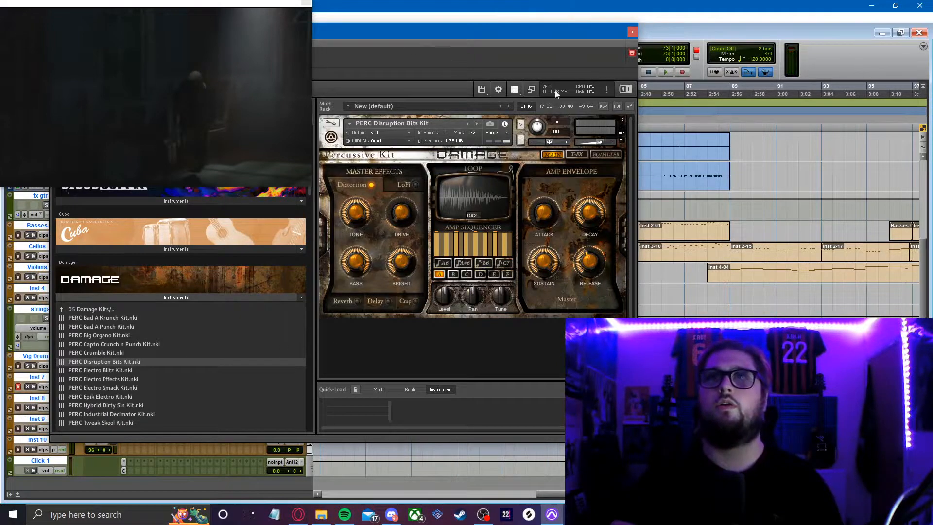
click(632, 32)
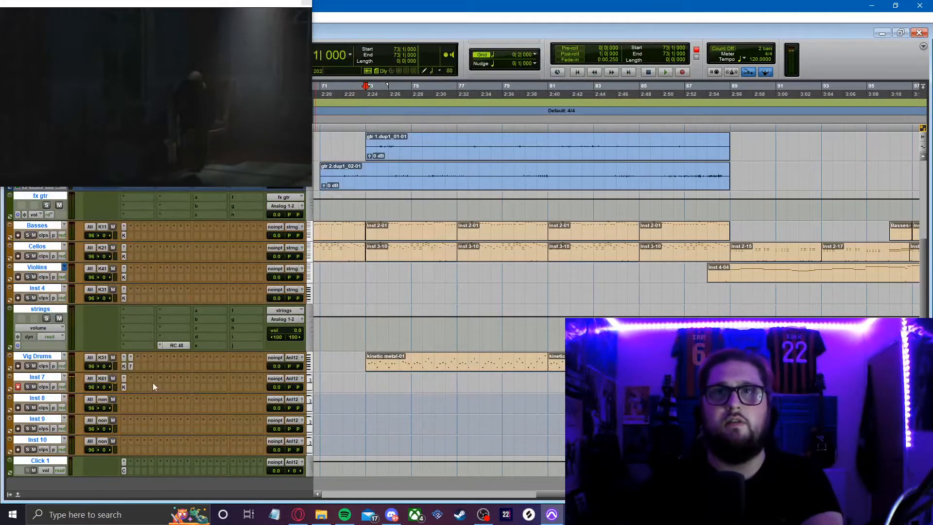
- Insert an EQ on the Inst 7 track and enable its high-pass filter at 750.4 Hz and 6 dB/oct
click(132, 387)
click(156, 416)
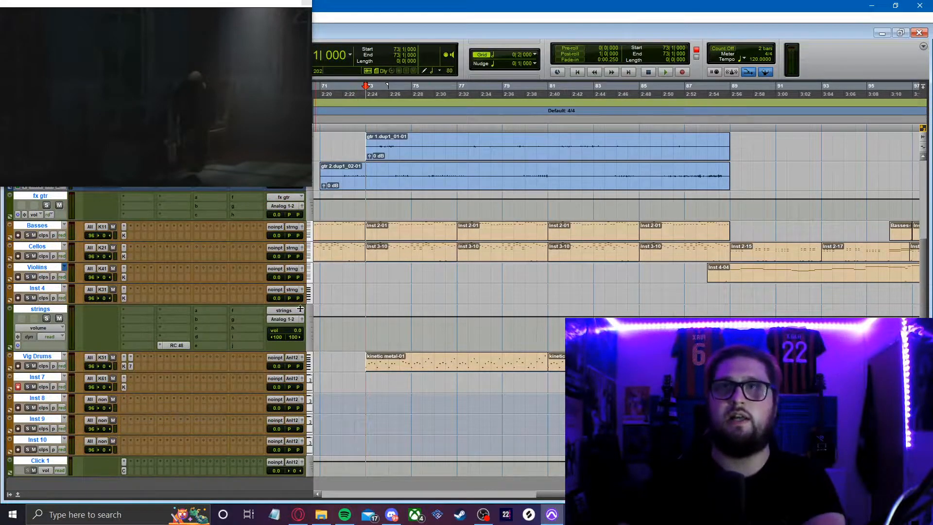
drag(334, 40, 545, 165)
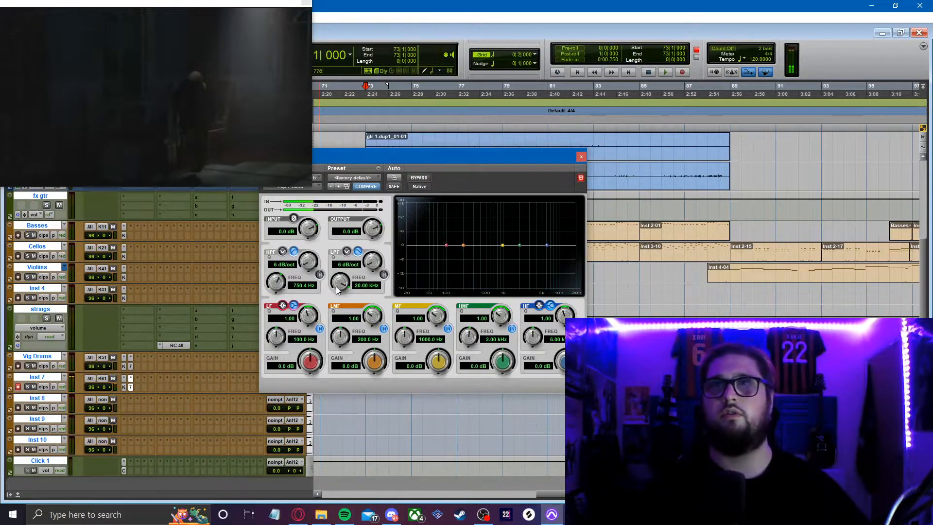
click(319, 275)
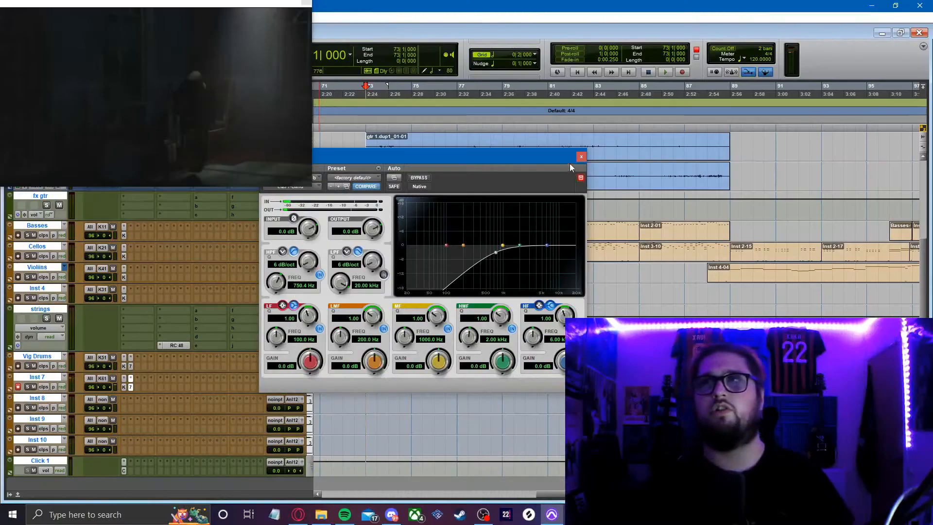
click(583, 157)
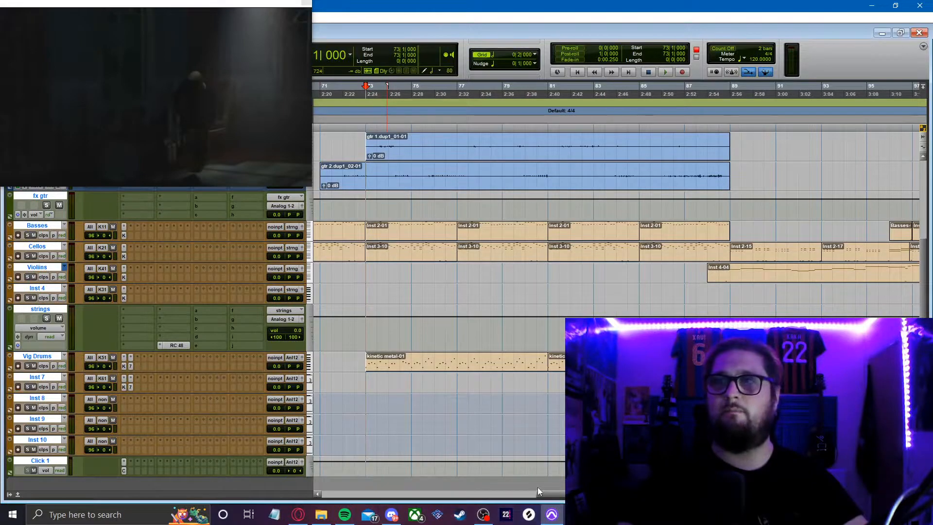
- Reopen Kontakt on the Inst 7 track to check the loaded Damage kit, and close it
click(123, 387)
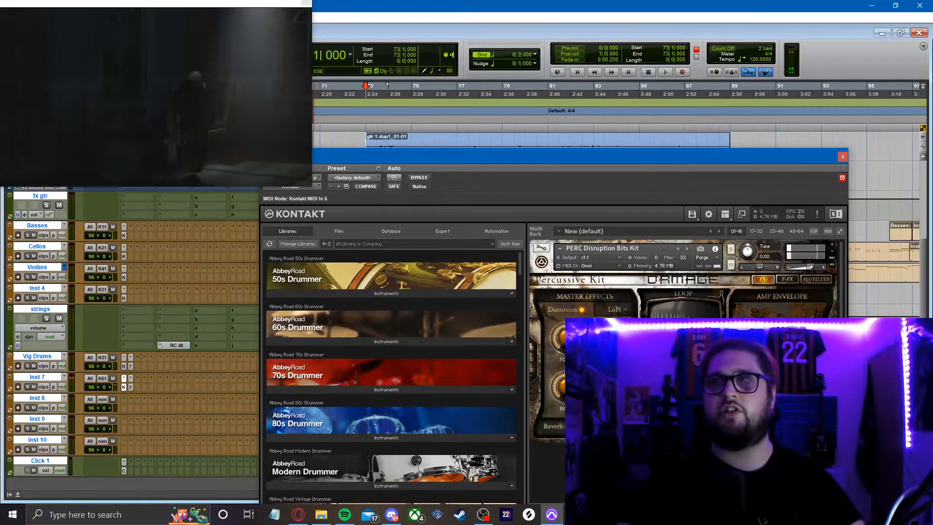
click(843, 157)
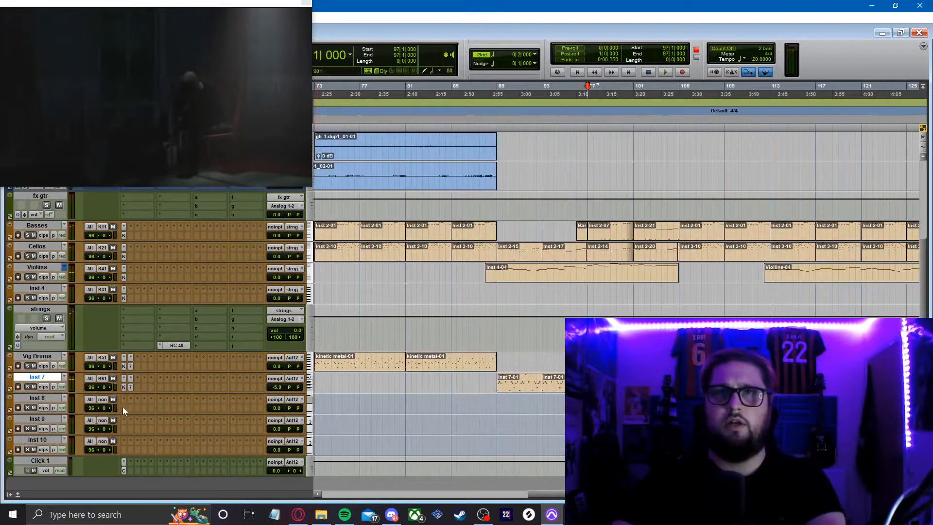
- Add Kontakt to the Inst 8 track and load Mysteria.nki from the Mysteria library
click(125, 407)
mouse_move(173, 350)
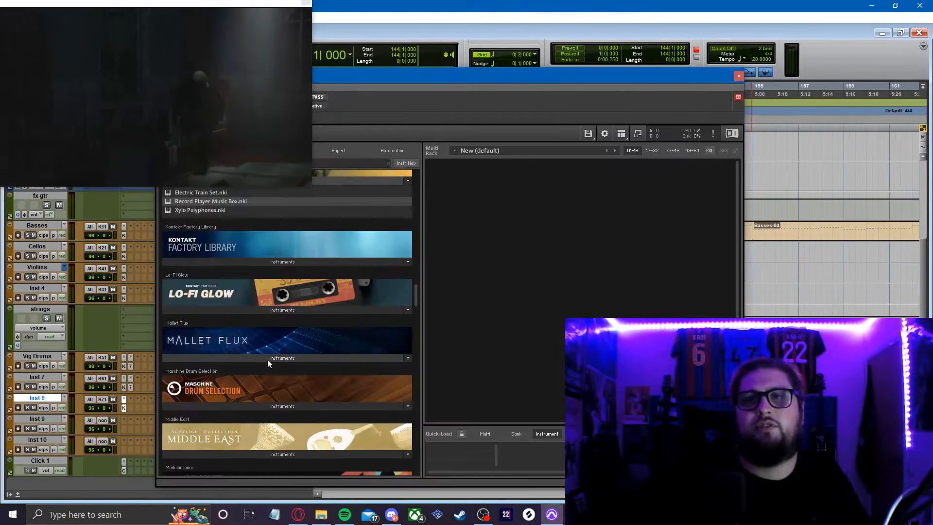
scroll(267, 360, down, 3)
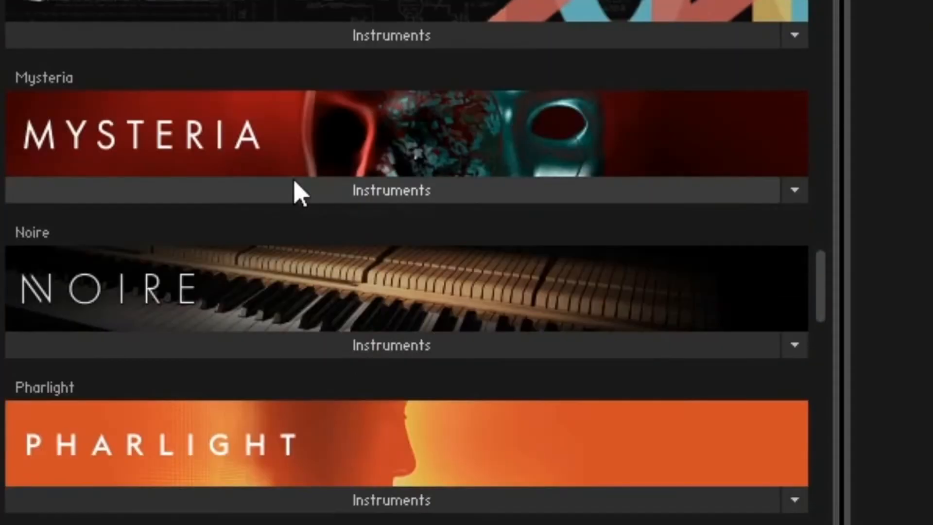
click(280, 191)
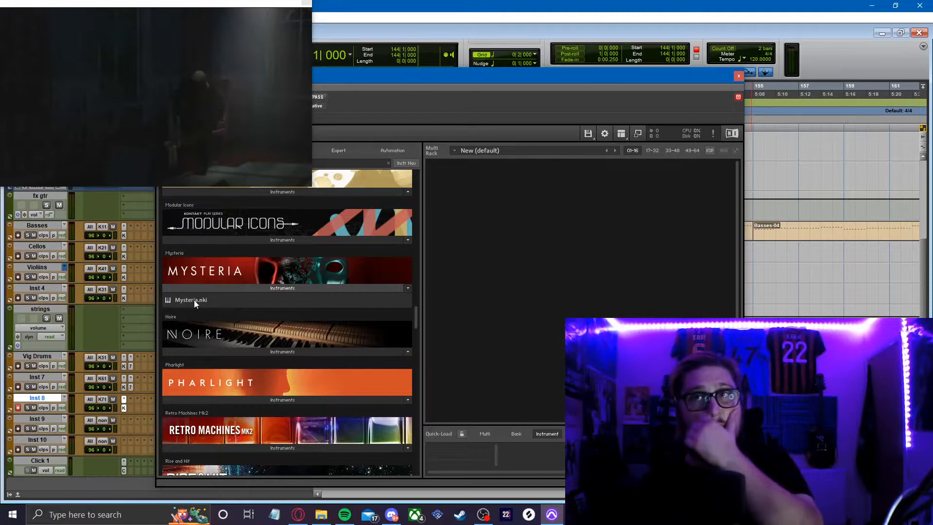
double_click(194, 300)
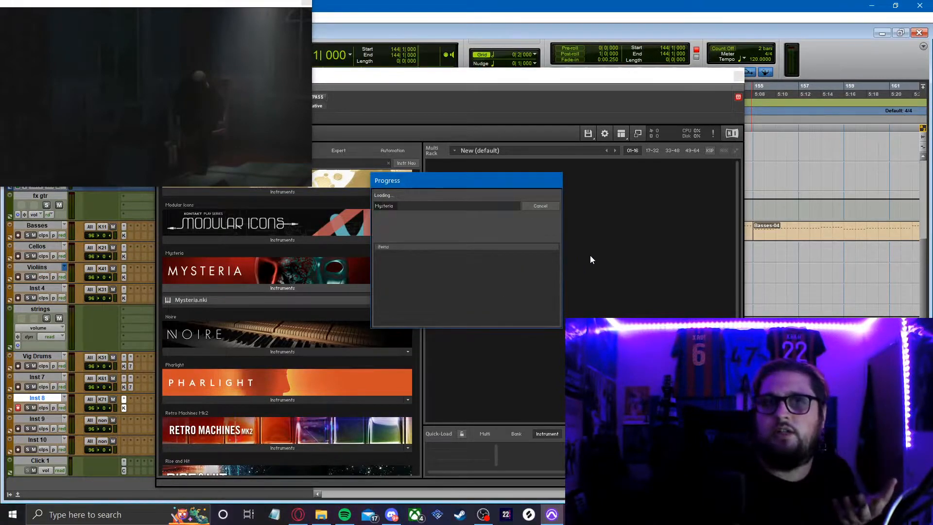
click(455, 178)
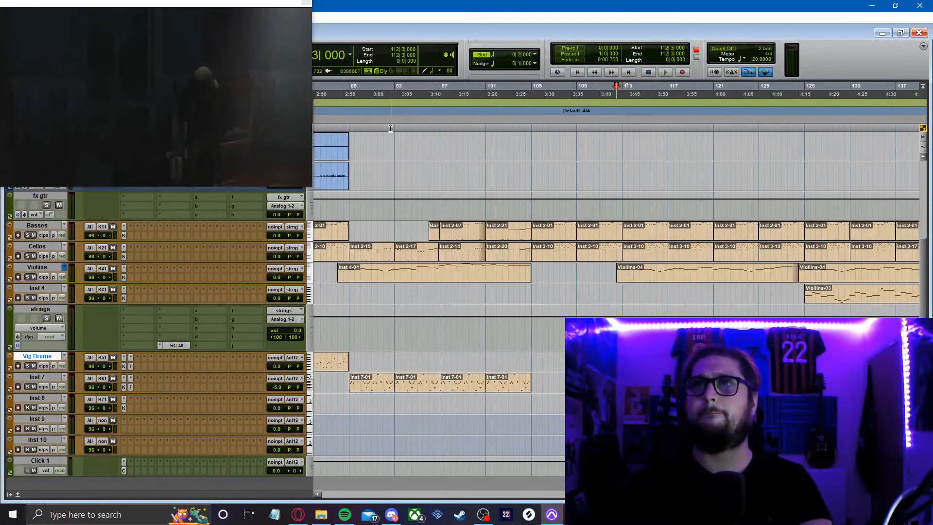
- Record a Mysteria MIDI take on the Inst 8 track starting at bar 103
click(508, 129)
key(ctrl+space)
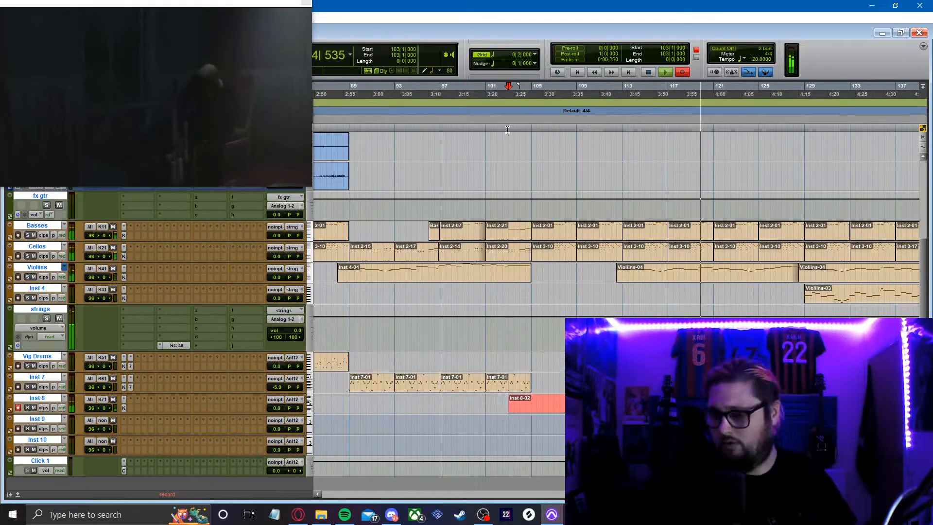
key(ctrl+period)
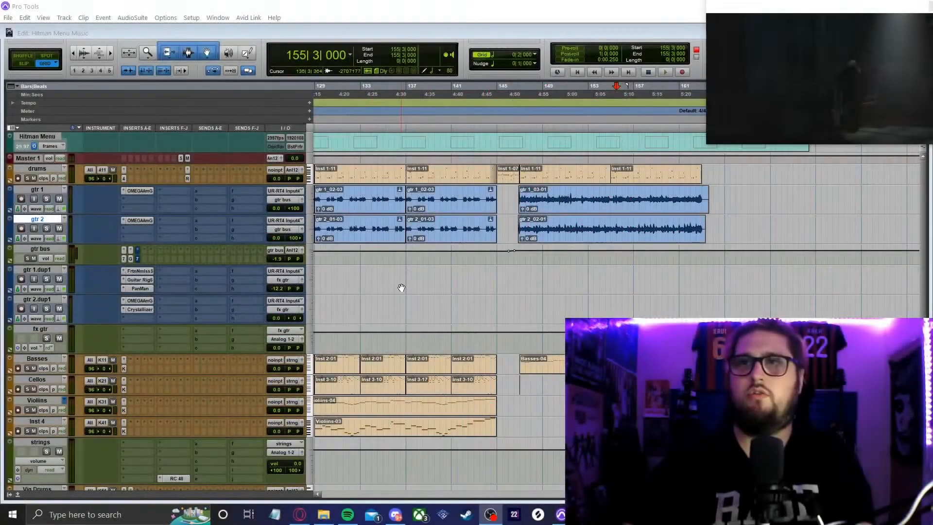
- Examine the overall session arrangement, from the drum and guitar tracks down to the strings and extra percussion
click(401, 288)
key(ctrl+[)
key(ctrl+[)
key(ctrl+[)
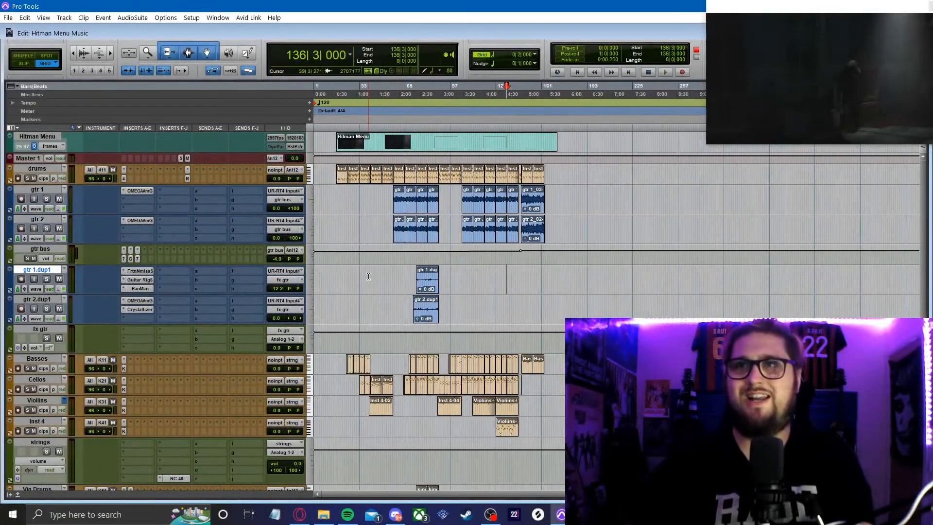
key(ctrl+])
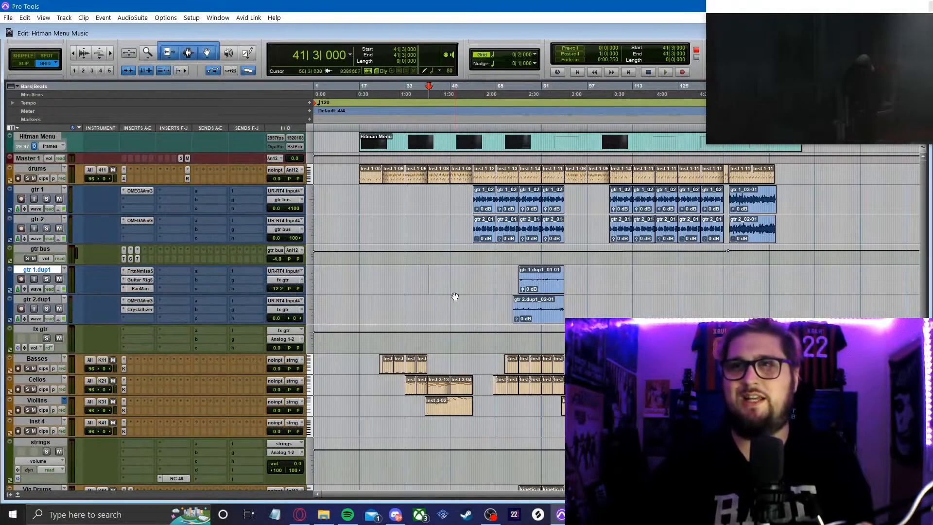
key(ctrl+])
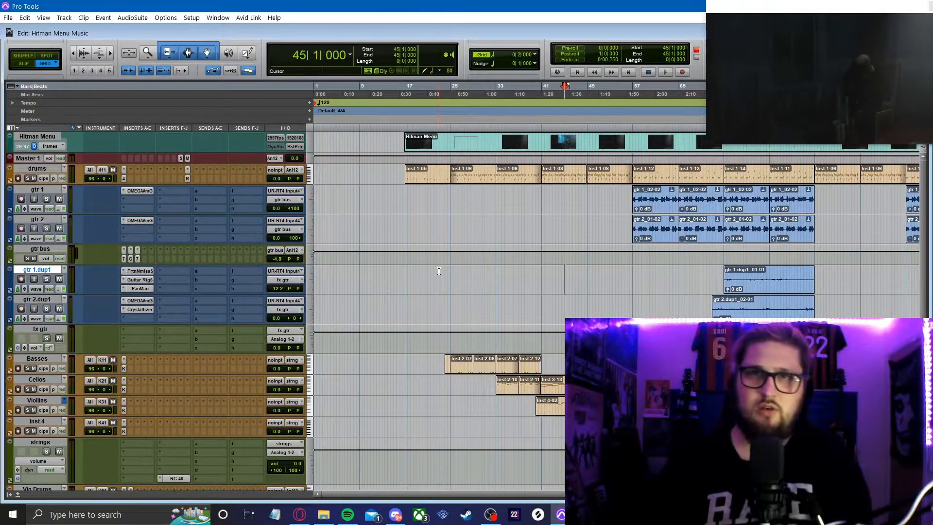
scroll(438, 270, down, 3)
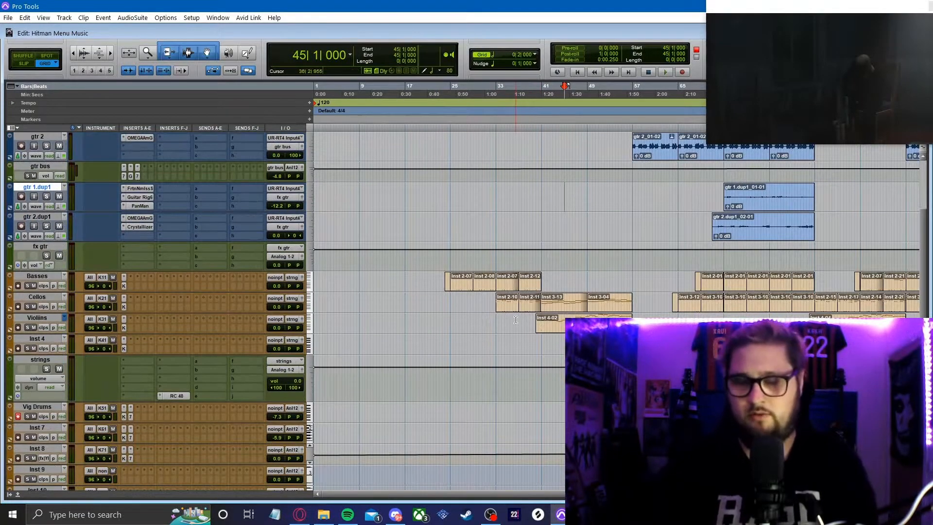
scroll(516, 316, down, 2)
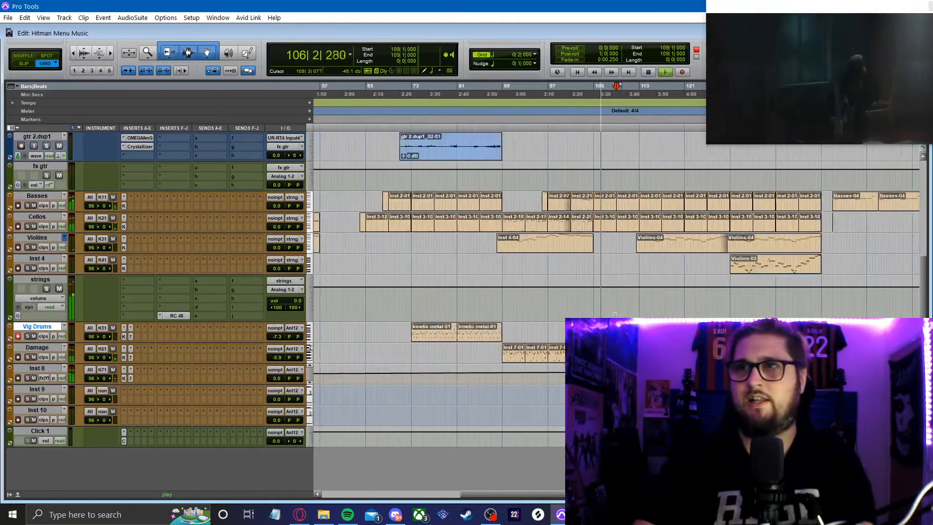
- Examine the Inst 8 clip and its surrounding arrangement around bar 108 during playback
click(626, 302)
key(r)
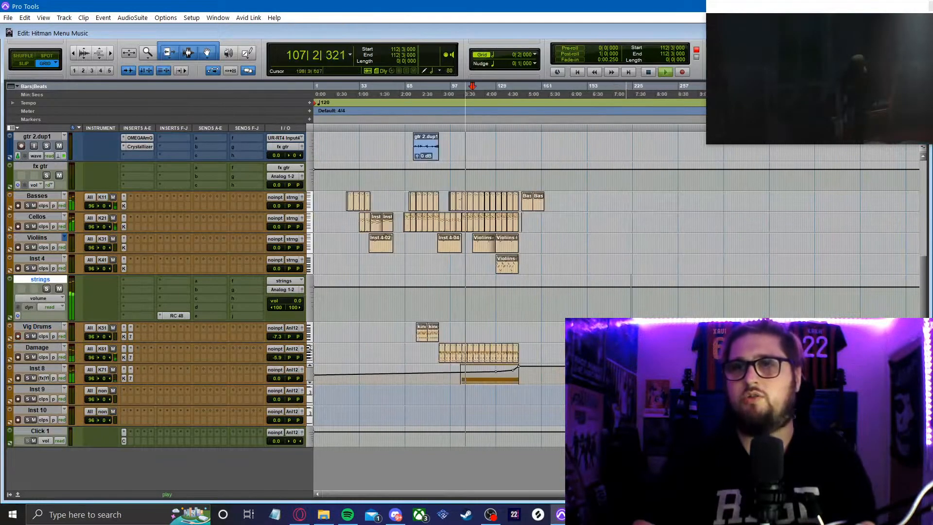
click(463, 379)
key(t)
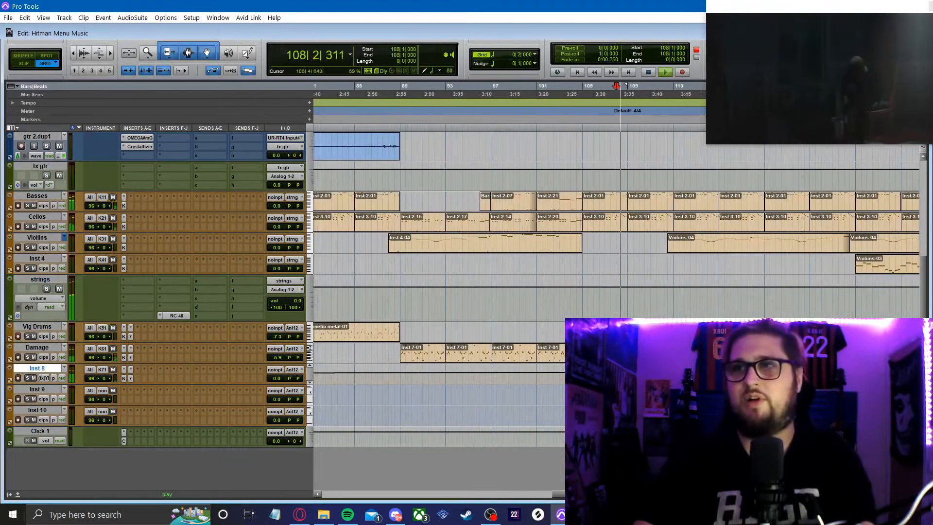
key(r)
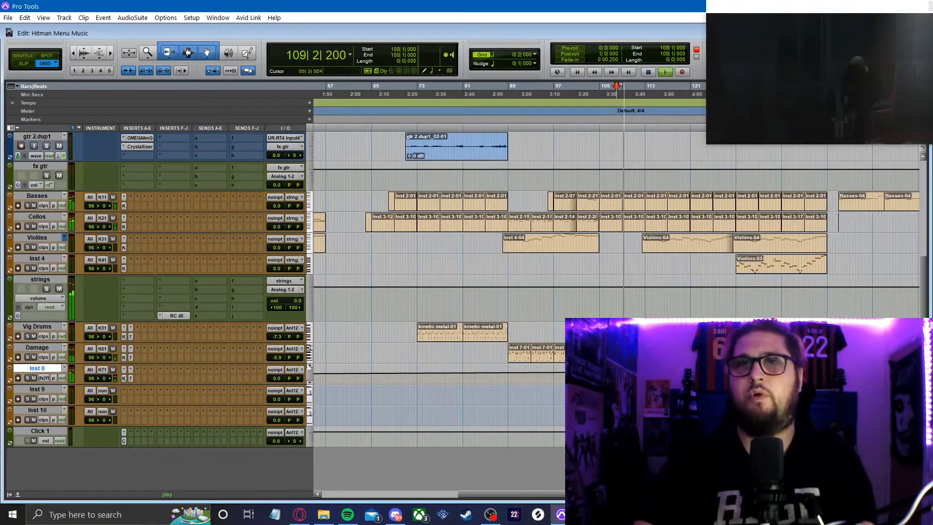
- Stop playback and rename the Inst 8 track as Choir
key(space)
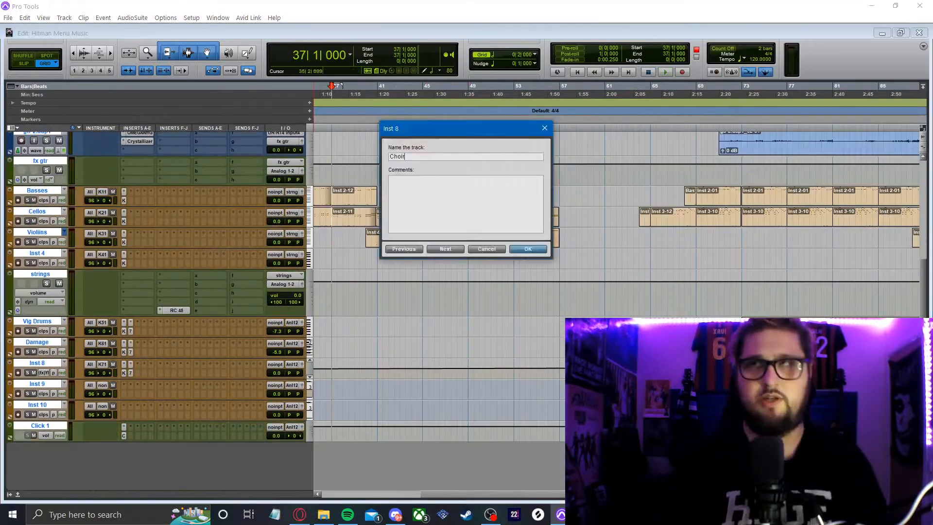
key(Return)
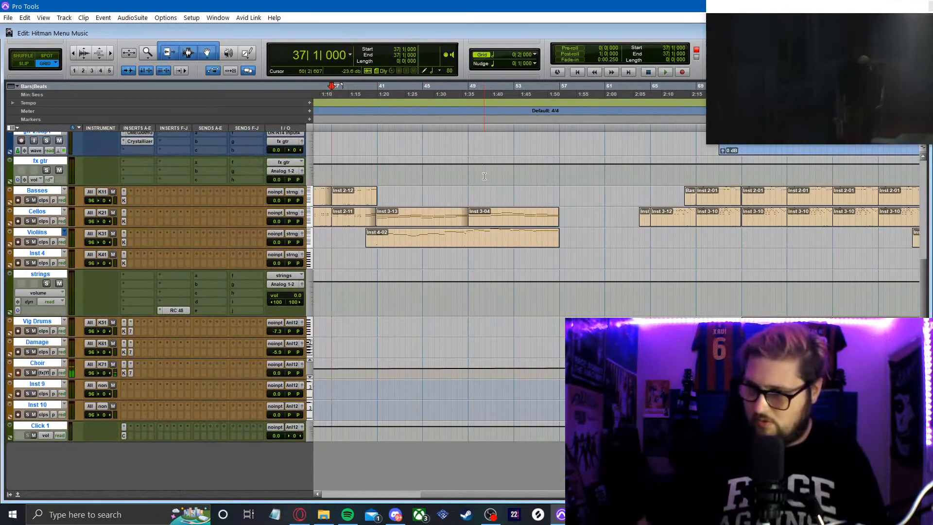
- Open the Choir track in the MIDI editor and draw a sustained D1 note from bar 33 to about bar 145
scroll(484, 176, left, 1)
scroll(484, 176, right, 5)
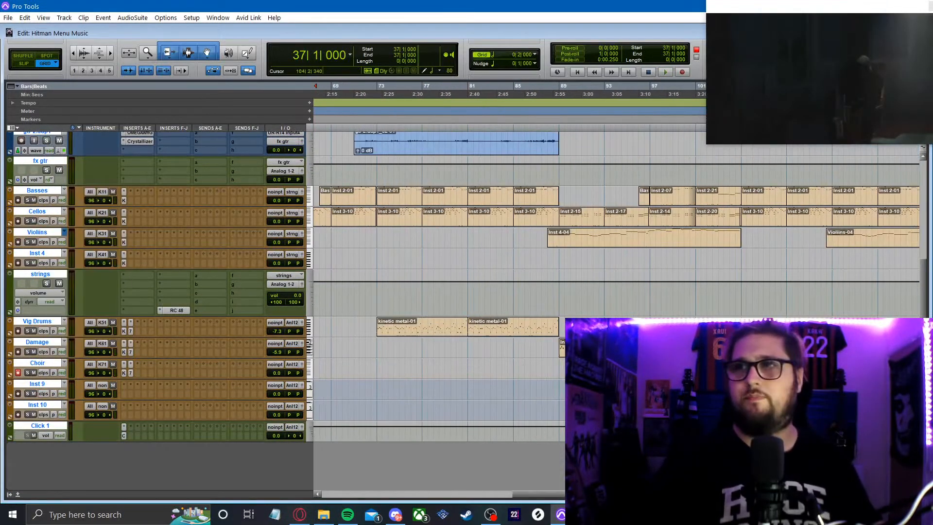
double_click(418, 368)
drag(404, 174, 377, 144)
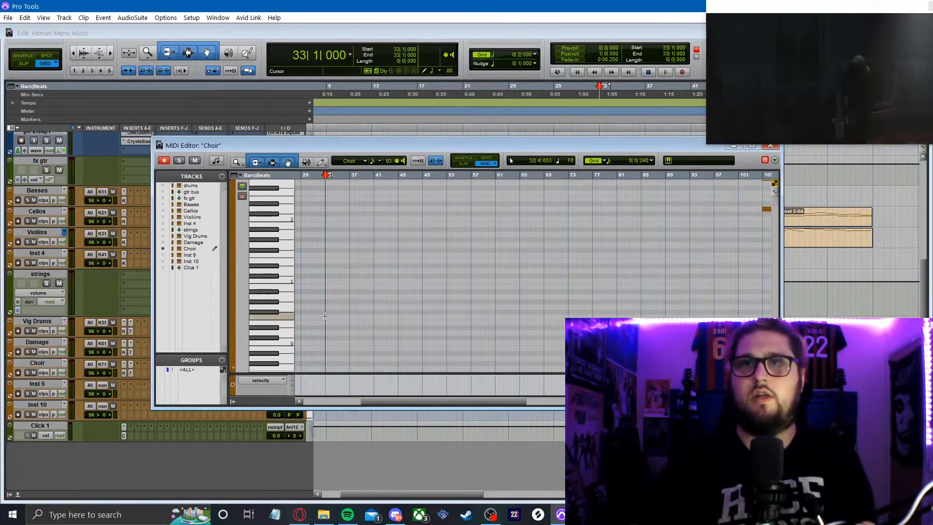
mouse_move(328, 268)
mouse_down()
mouse_move(731, 266)
mouse_move(562, 267)
mouse_up()
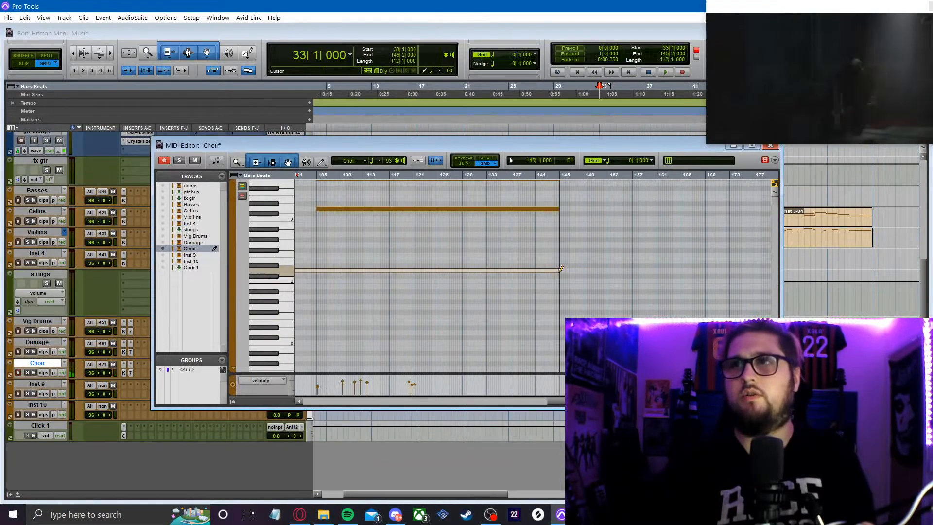
- Draw two more sustained Choir notes above the first, an A1 from bar 41 and a higher one from bar 49
click(691, 129)
drag(324, 333, 518, 332)
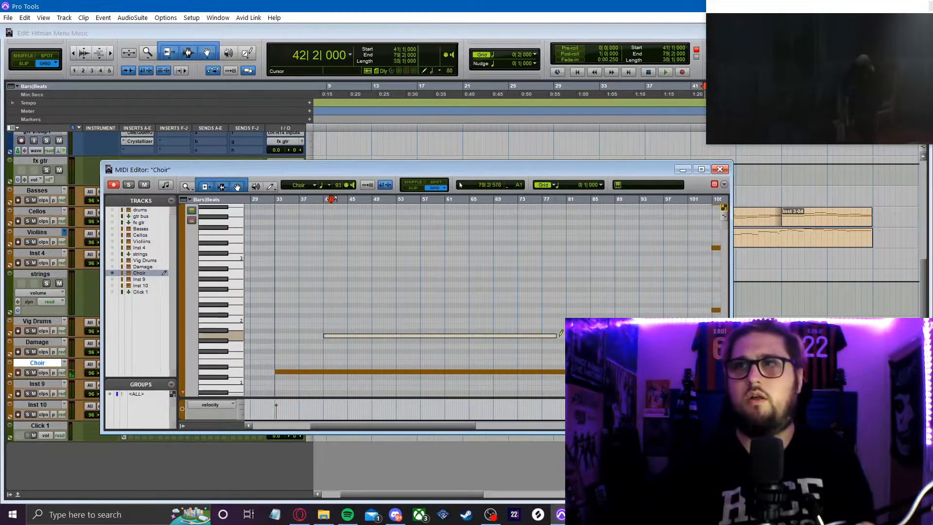
drag(410, 494, 477, 506)
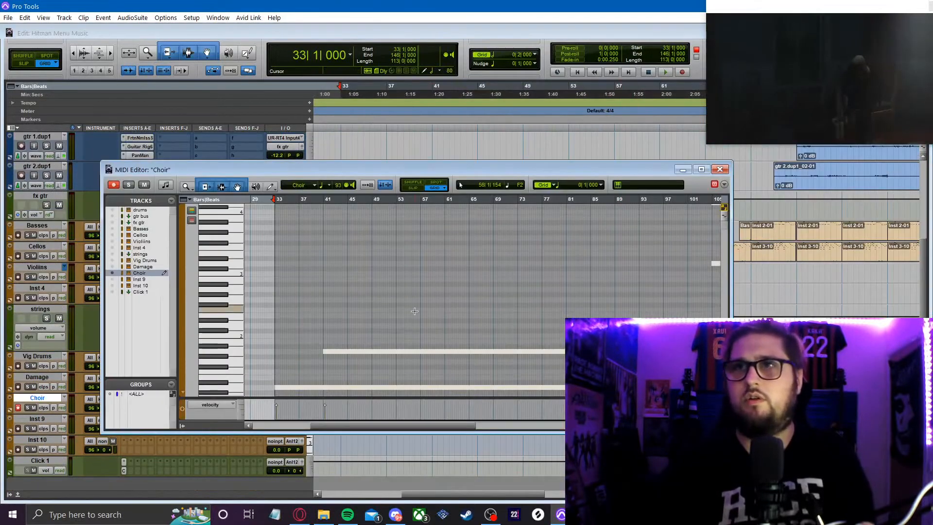
drag(373, 325, 563, 325)
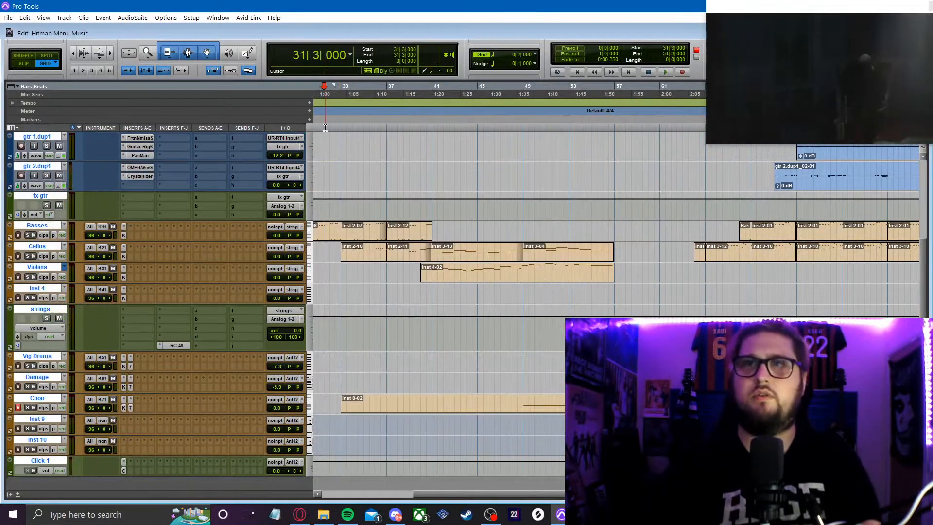
- Show the Choir track's automation lane and play back from beat 3 of bar 31 to check the choir entrance
click(44, 407)
click(160, 401)
key(space)
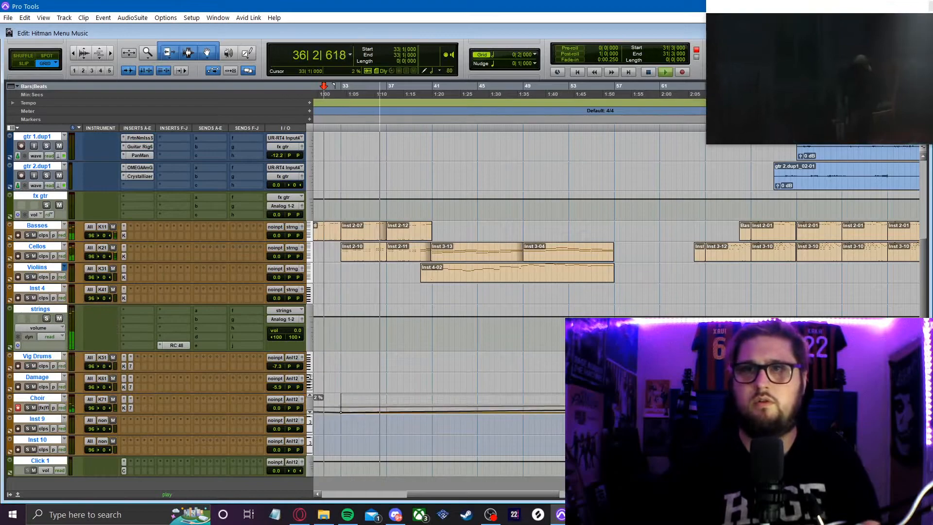
key(r)
key(r)
click(466, 384)
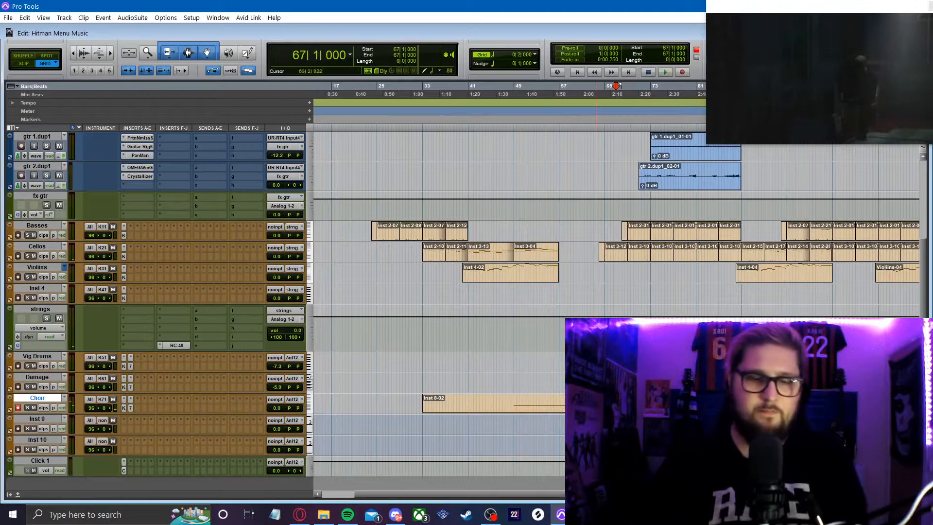
double_click(597, 408)
scroll(464, 230, down, 8)
scroll(464, 230, up, 2)
click(434, 233)
scroll(434, 234, down, 10)
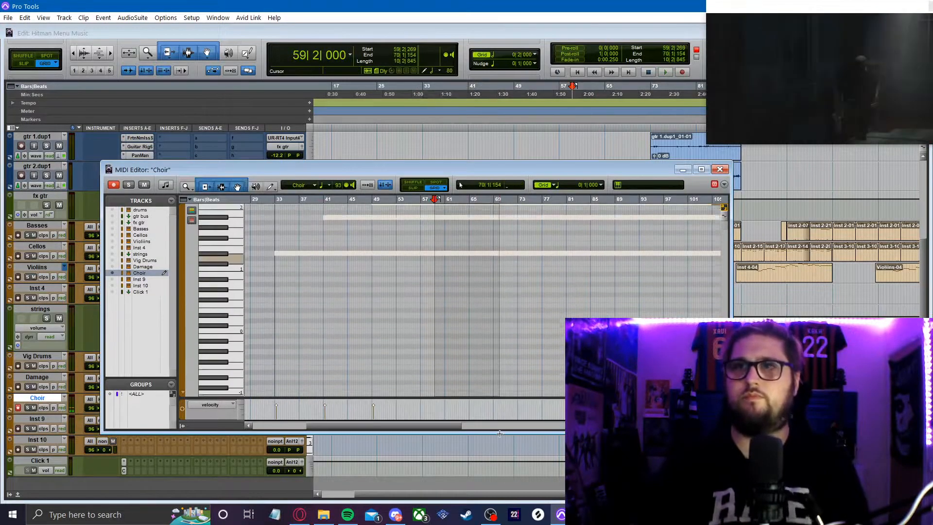
key(ctrl+z)
scroll(450, 326, up, 6)
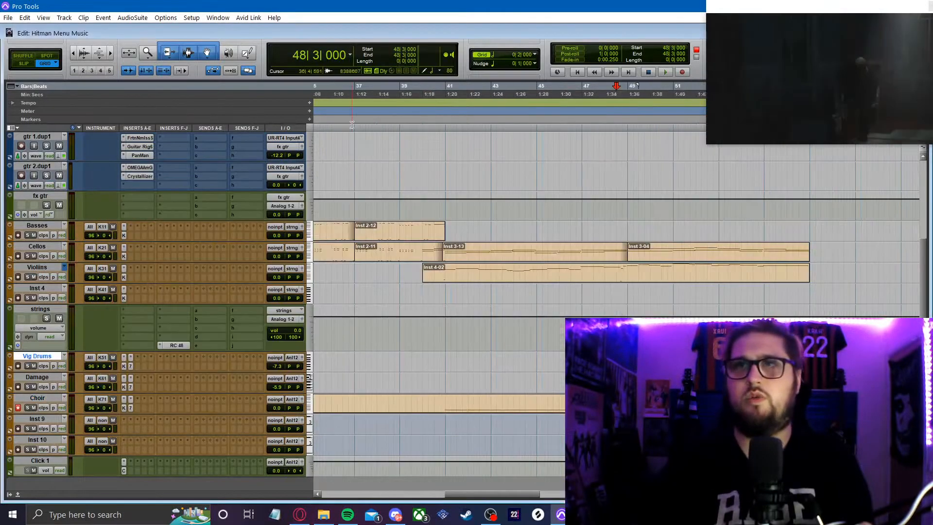
- Play back from bar 33 to check the choir against the strings
key(r)
click(441, 124)
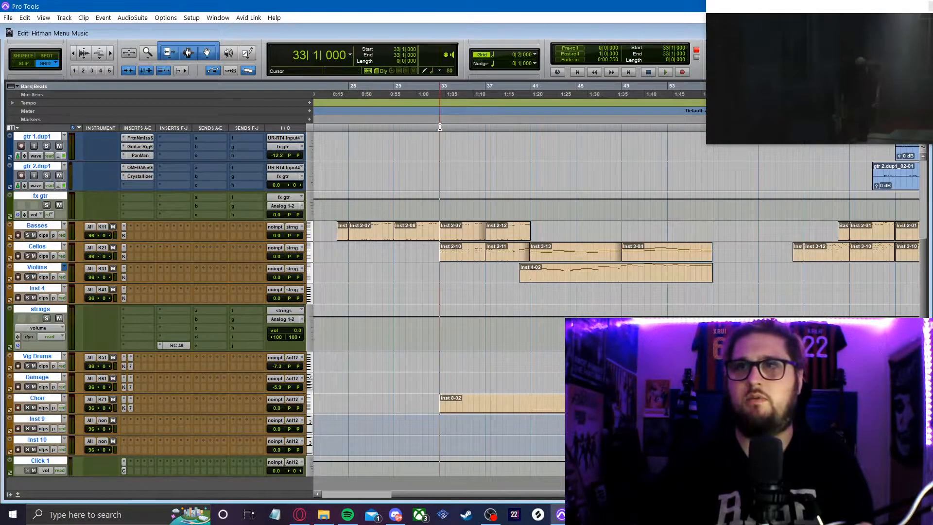
key(space)
key(space)
- In the Choir's MIDI editor, build the low line from D1 at bar 33, C#1 at bar 37 and C1 from bar 39 to 41
double_click(519, 407)
click(374, 272)
drag(520, 167, 559, 196)
click(577, 372)
double_click(462, 232)
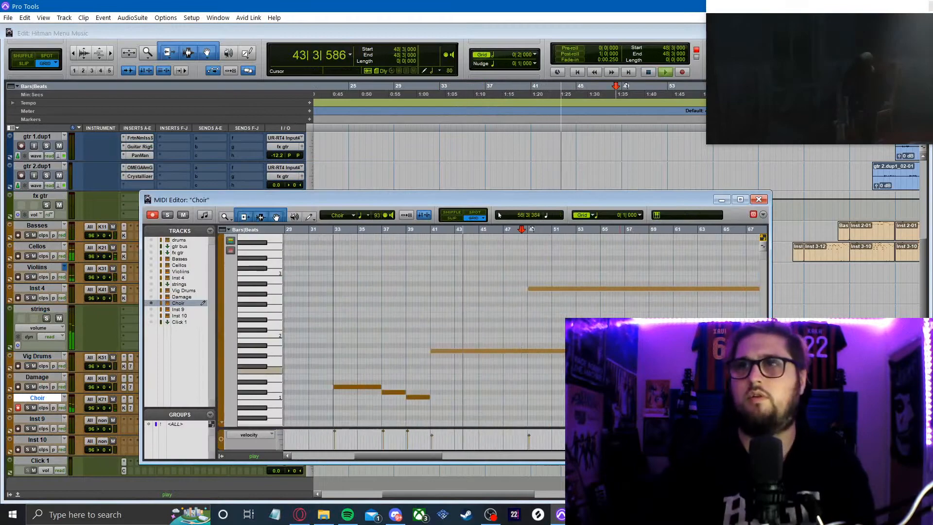
- Rebuild Choir bars 41 to 49 with a sustained D1 under alternating A1 and Bb1 notes starting at bars 41, 43, 45 and 47
key(t)
click(484, 298)
click(449, 311)
key(space)
drag(450, 351, 496, 350)
key(space)
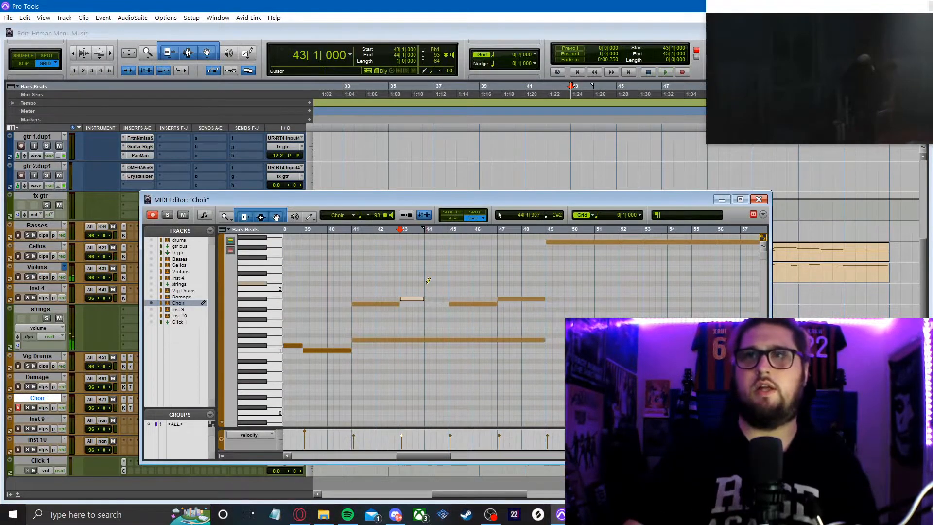
- Draw a short Choir note at bar 44 after the Bb1 and play back from bar 41
click(351, 262)
key(space)
mouse_move(426, 283)
mouse_down()
mouse_move(448, 283)
mouse_move(436, 289)
mouse_up()
key(space)
click(418, 290)
click(351, 291)
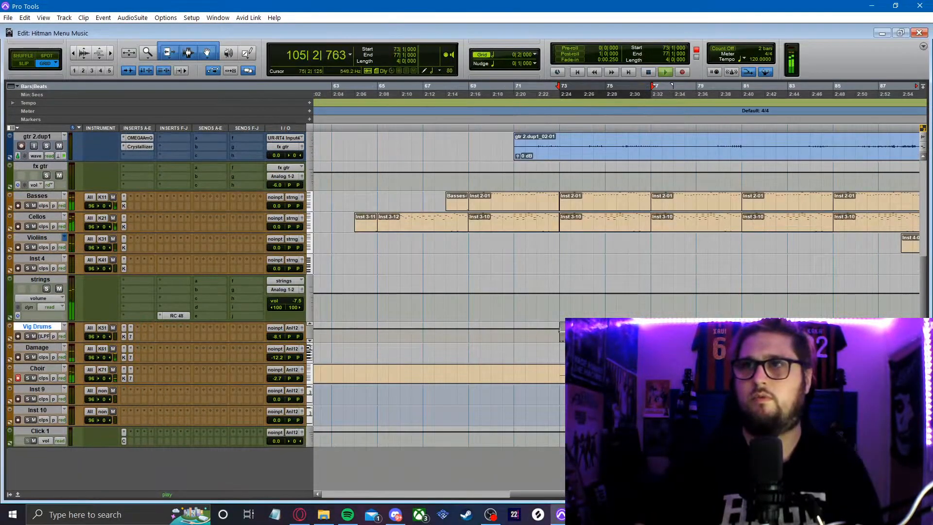
- Play back from bars 71 and 85 to check how the Vig Drums and choir sit in the mix
click(611, 332)
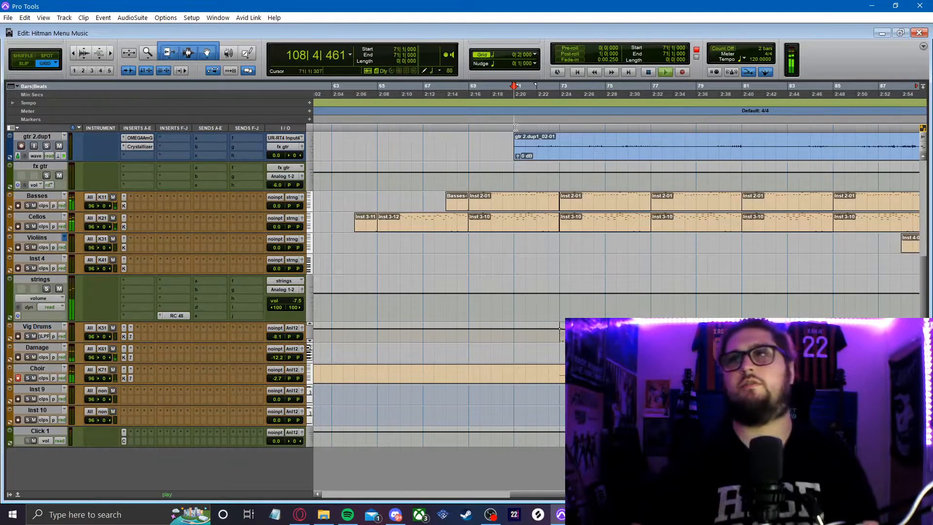
key(space)
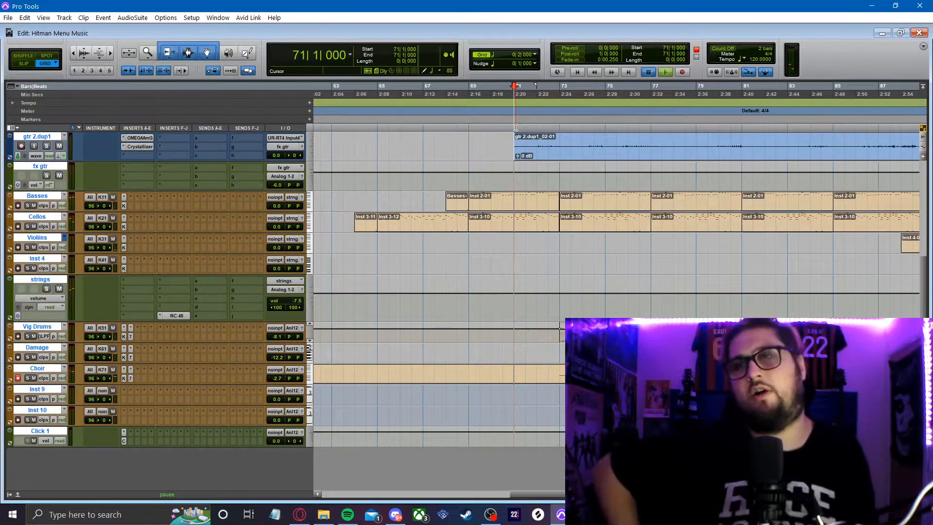
key(space)
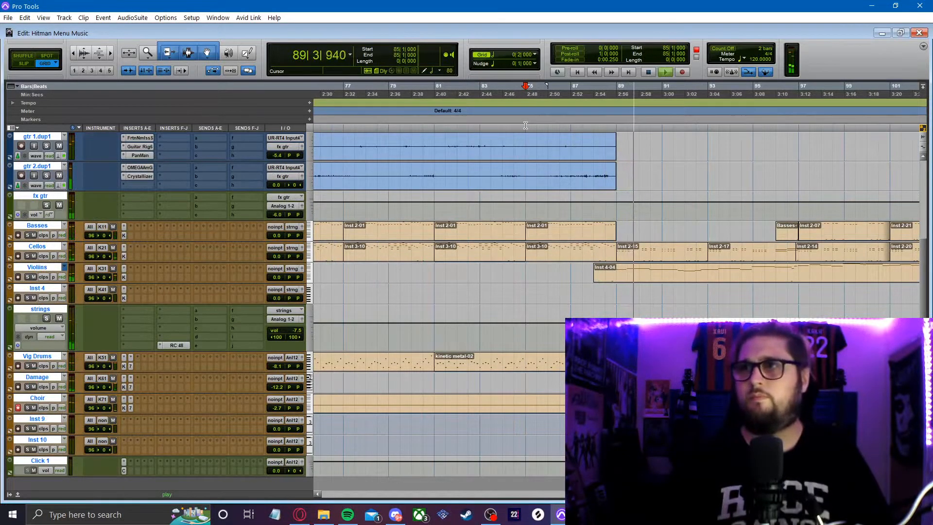
key(t)
key(r)
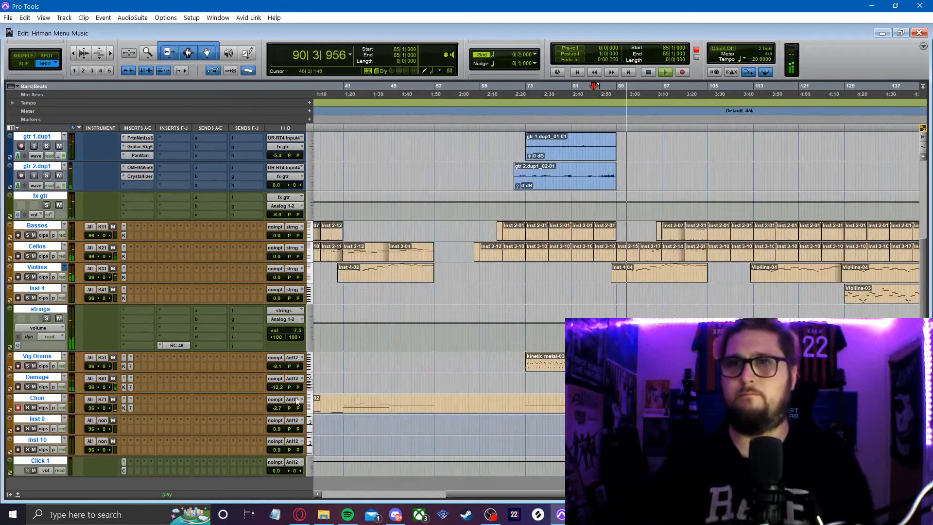
- Switch on the low-pass filter in the Damage track's EQ3 7-Band and lower its frequency to 3.99 kHz
click(130, 387)
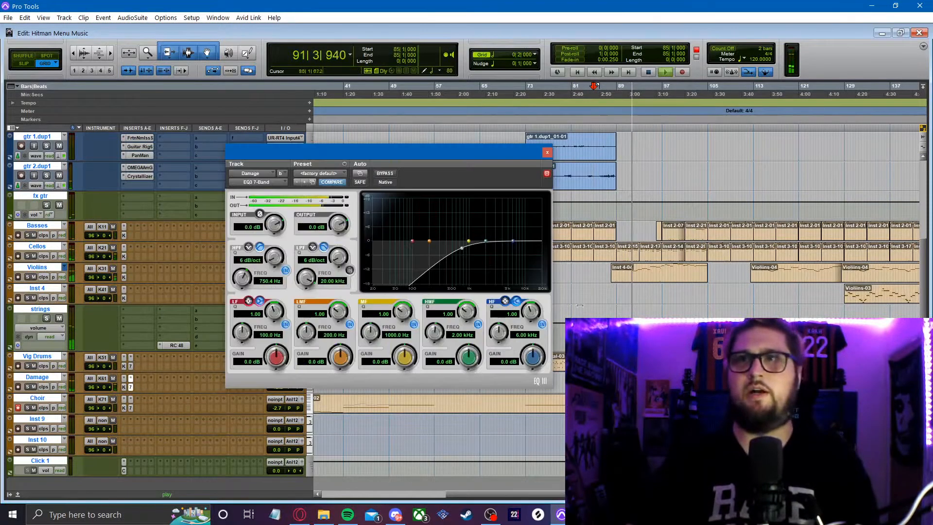
click(350, 270)
drag(307, 279, 282, 291)
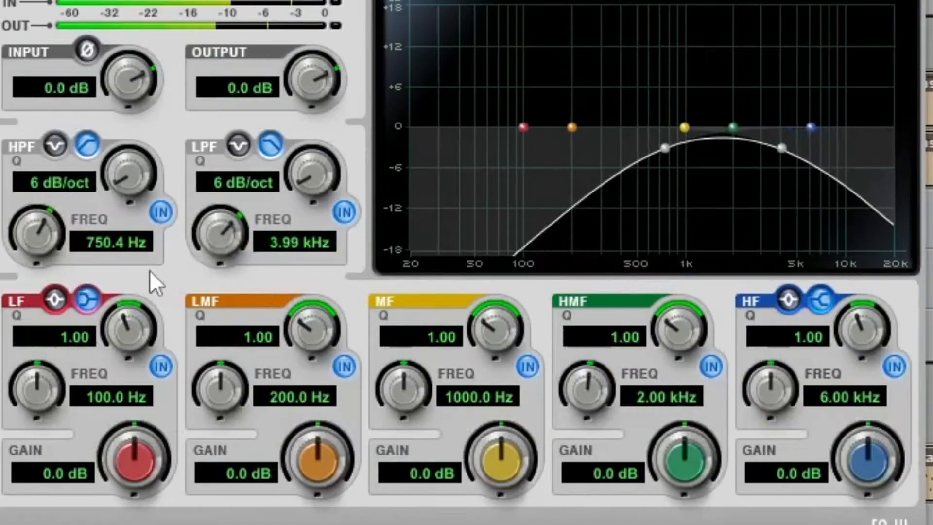
- Enable automation of the Damage EQ's low-pass frequency, then close the EQ and show that automation lane on the track
drag(150, 270, 0, 272)
right_click(237, 227)
click(474, 180)
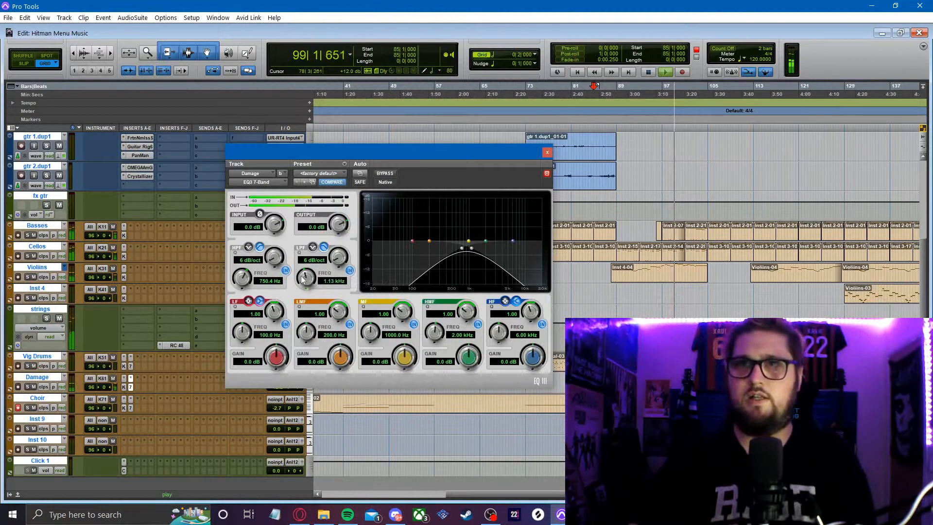
drag(222, 234, 235, 226)
drag(311, 276, 316, 272)
key(space)
click(547, 153)
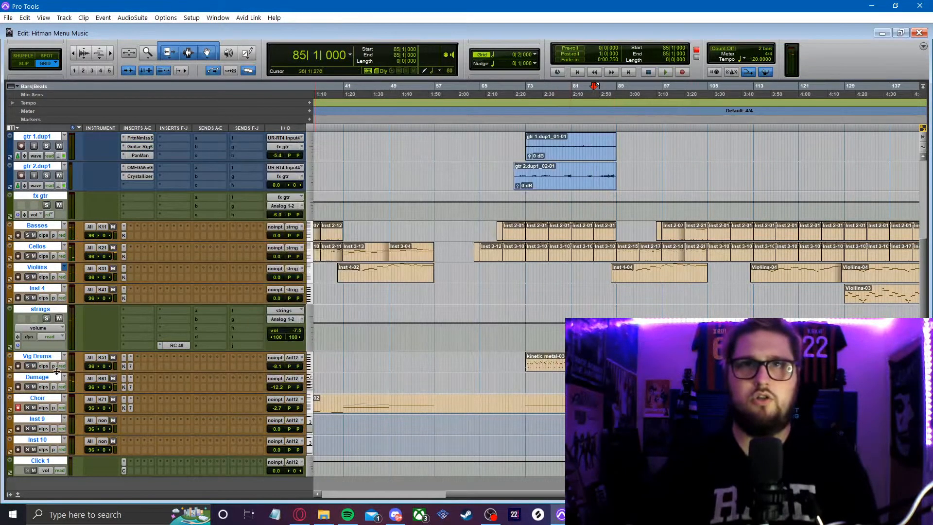
click(43, 388)
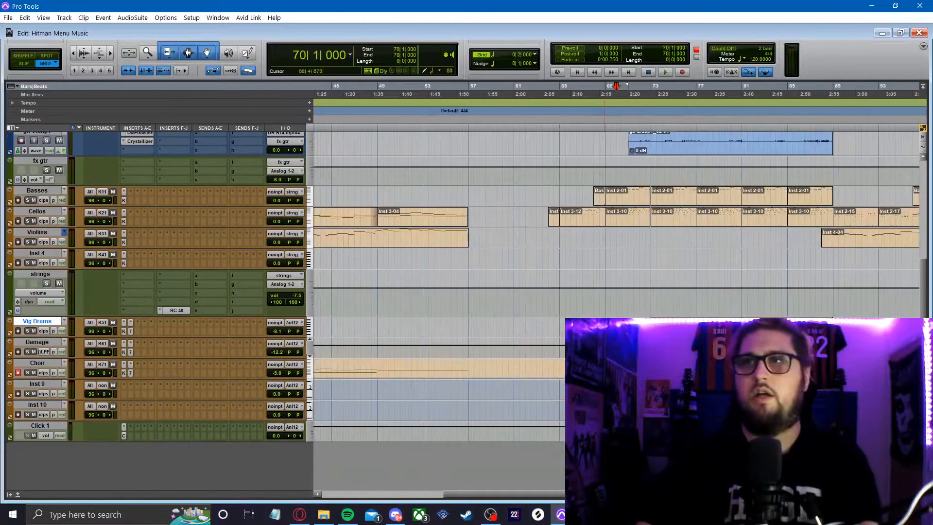
key(t)
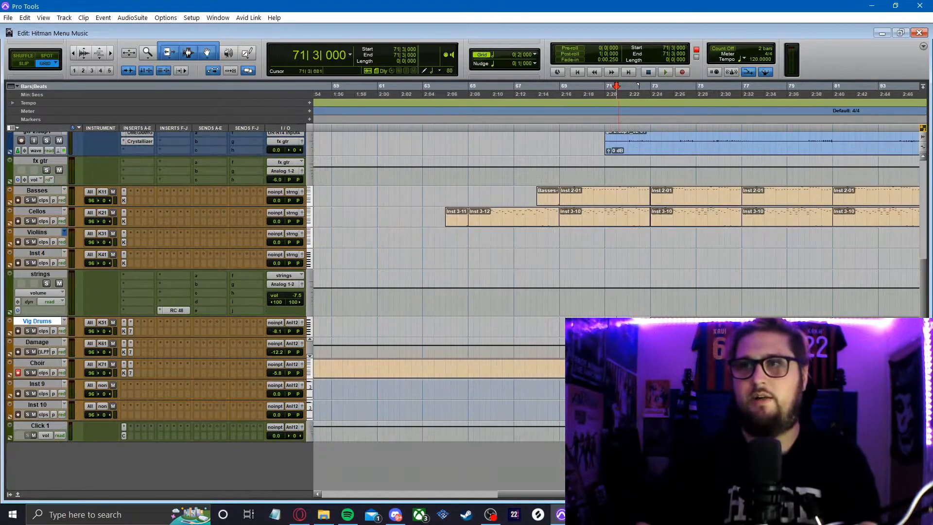
- Insert the stereo ANA 2 synth on the Inst 9 track and filter its presets to the 808 category
click(124, 395)
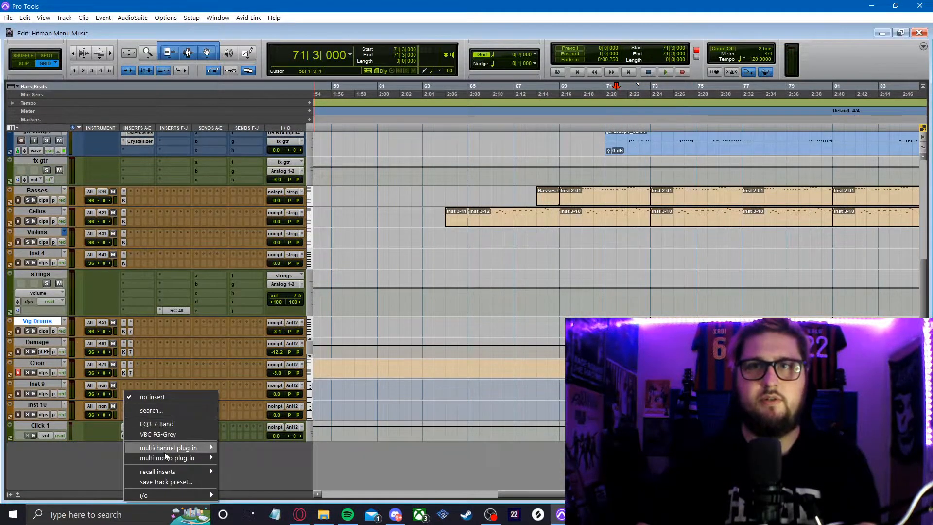
mouse_move(195, 448)
mouse_move(287, 155)
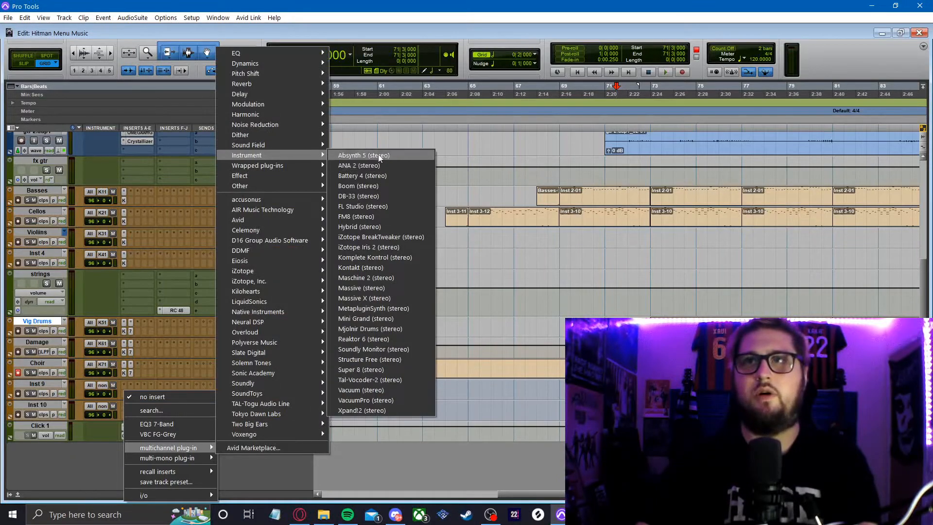
click(368, 165)
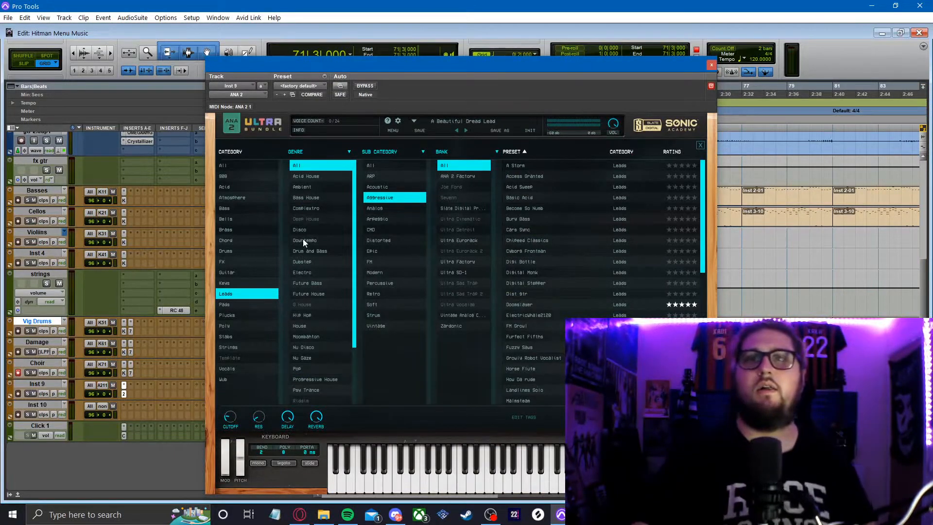
click(224, 178)
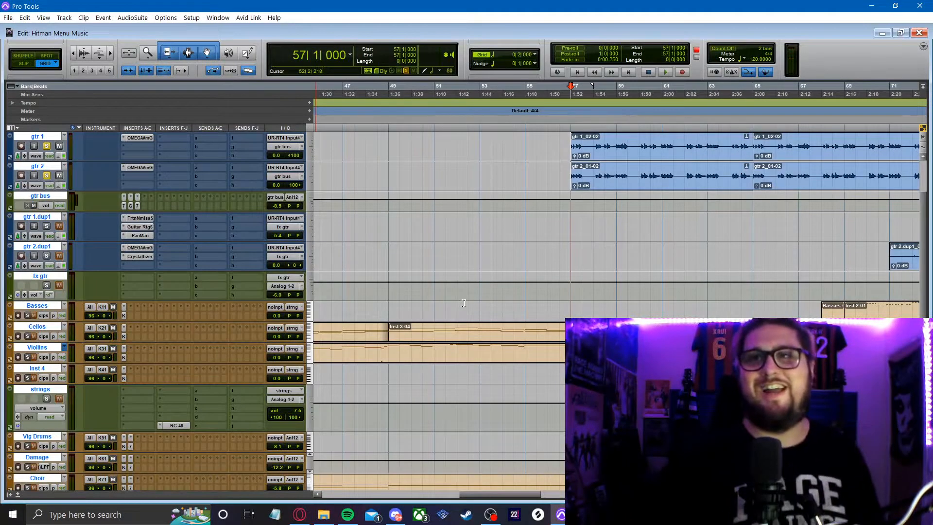
- Record-enable the bass track and take gtr 1 and gtr 2 out of solo
scroll(458, 306, down, 5)
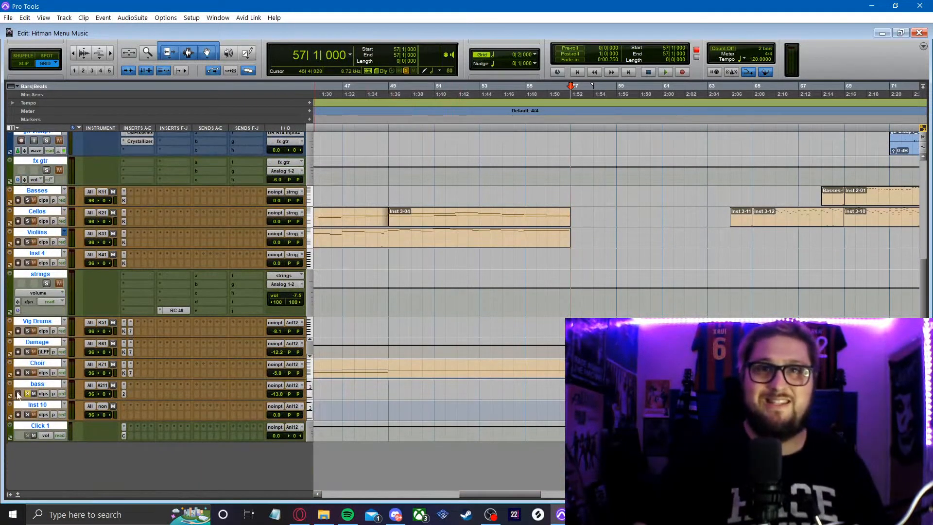
scroll(39, 396, up, 7)
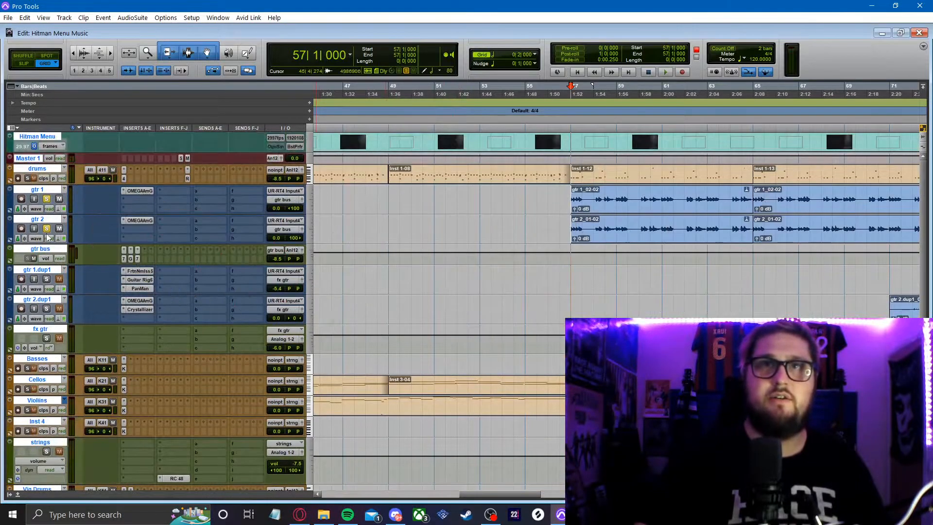
scroll(243, 291, down, 7)
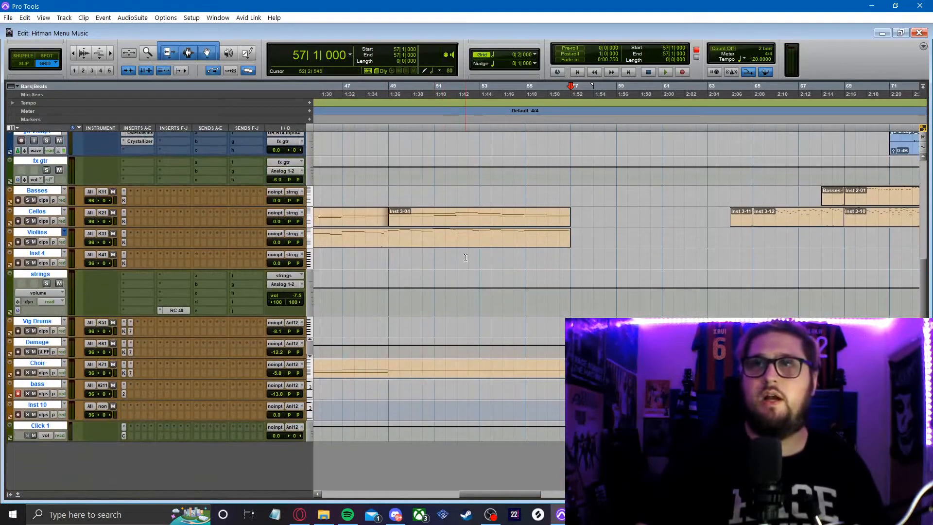
click(465, 257)
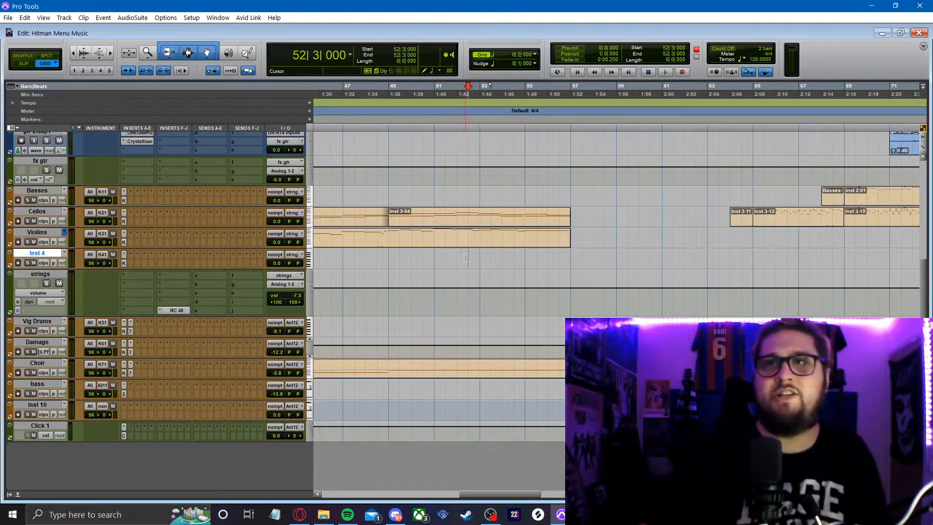
click(602, 253)
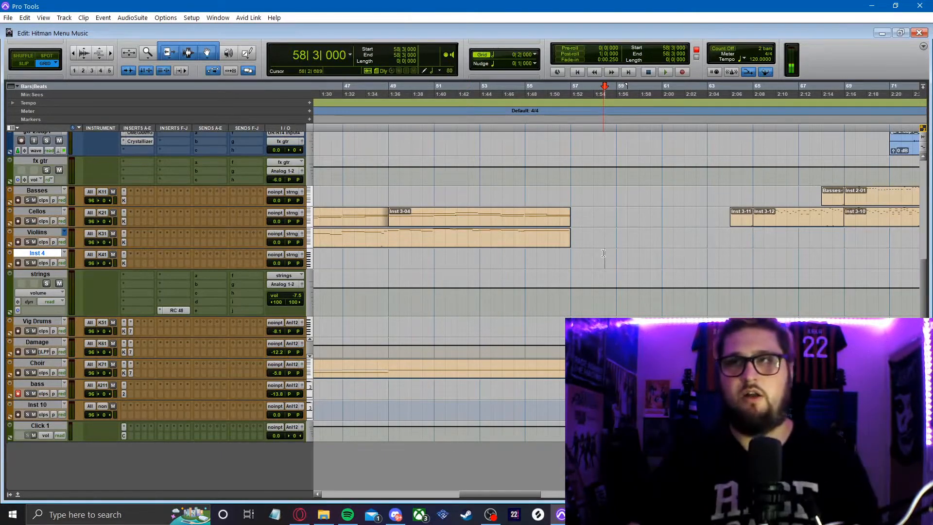
key(r)
key(r)
click(526, 254)
key(t)
key(t)
click(538, 130)
key(r)
key(r)
click(680, 278)
key(t)
key(t)
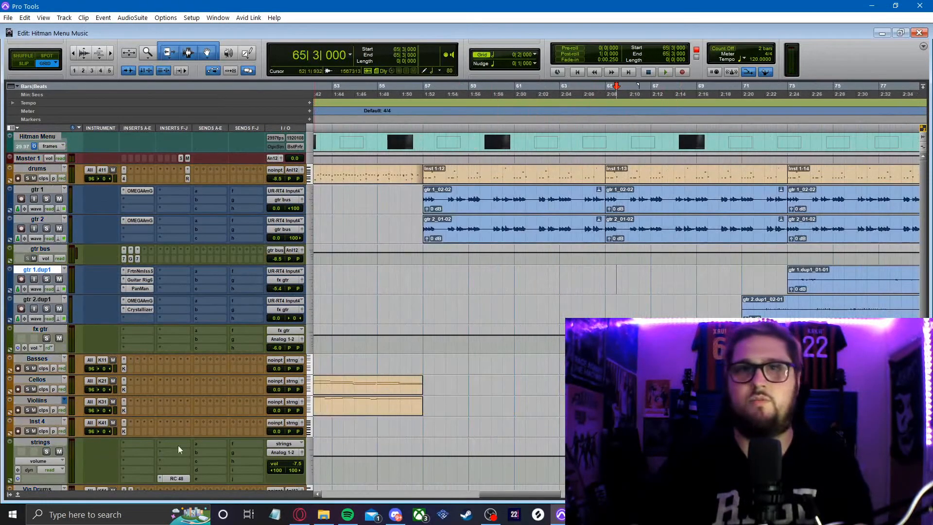
- Open ANA 2 on the bass track and audition the Pitch Down 808 preset
scroll(172, 461, down, 5)
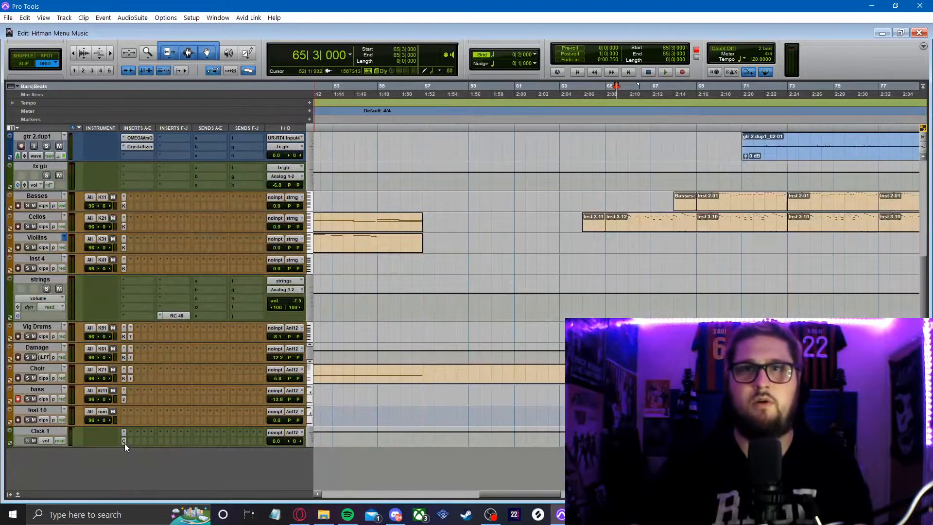
scroll(154, 394, up, 2)
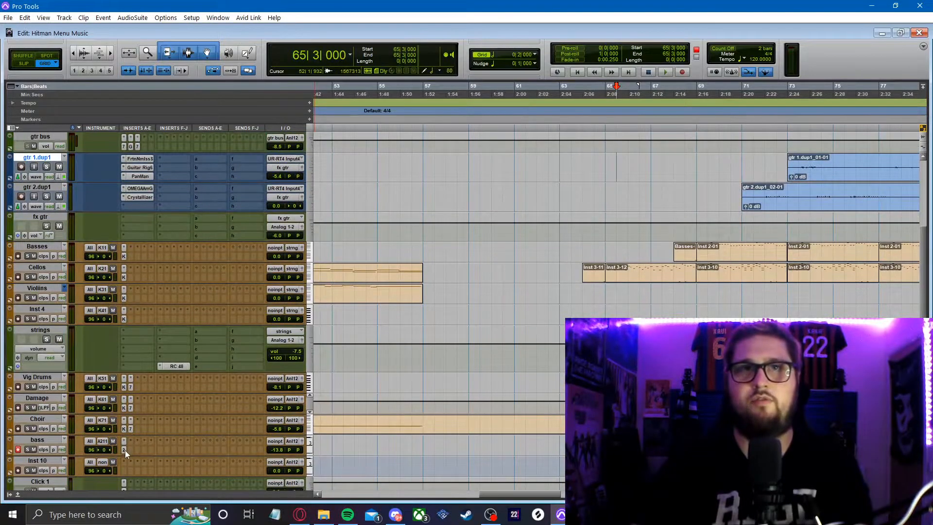
click(124, 449)
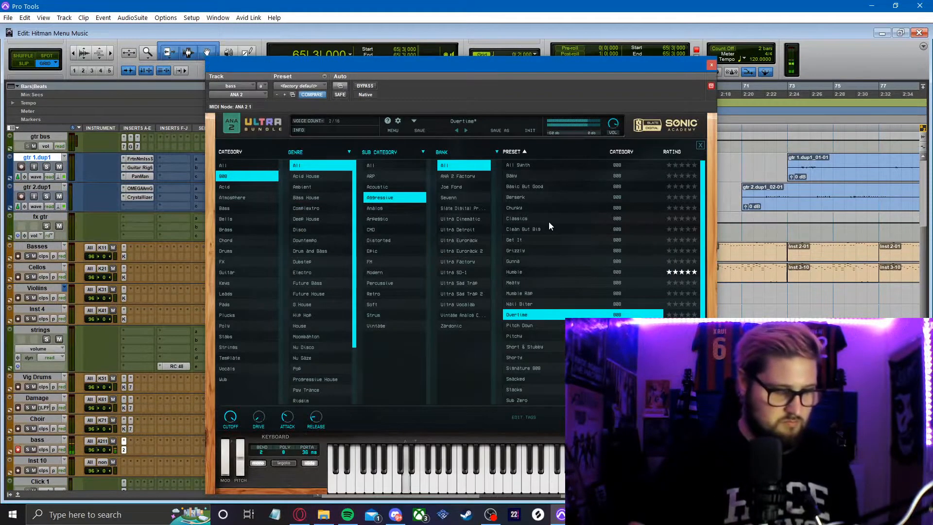
click(540, 326)
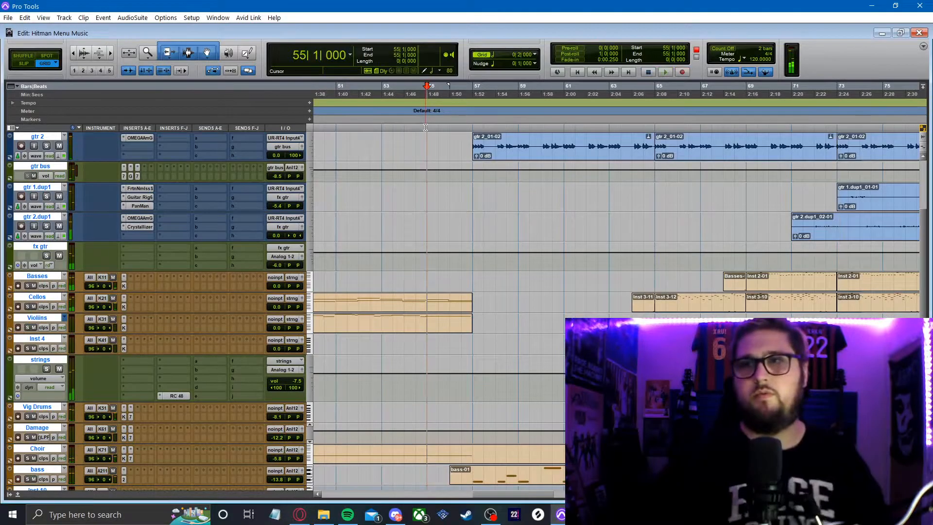
- Open the recorded bass part for editing and shape it into a repeating pattern from bar 57 to bar 73
scroll(643, 220, down, 2)
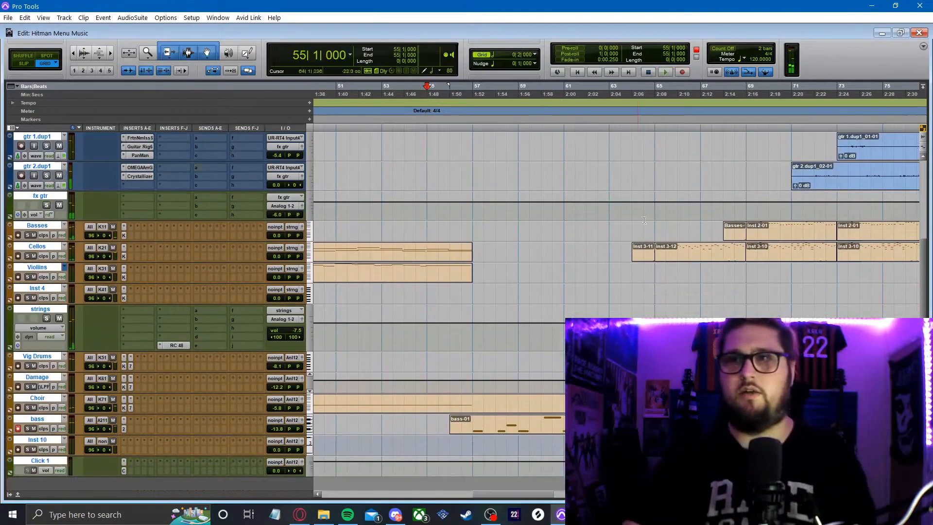
scroll(414, 313, down, 1)
double_click(632, 398)
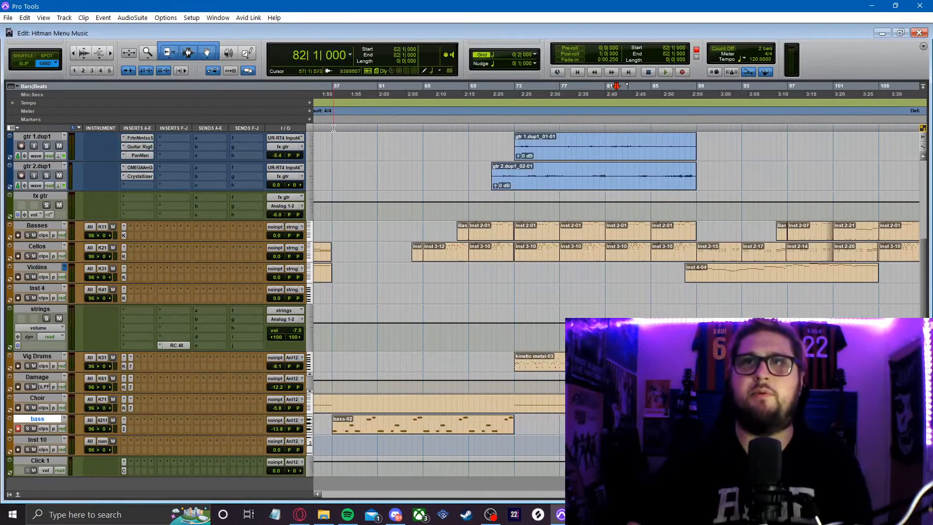
- Reopen the bass track's ANA 2 and turn on loop playback for bars 57 to 73
click(334, 127)
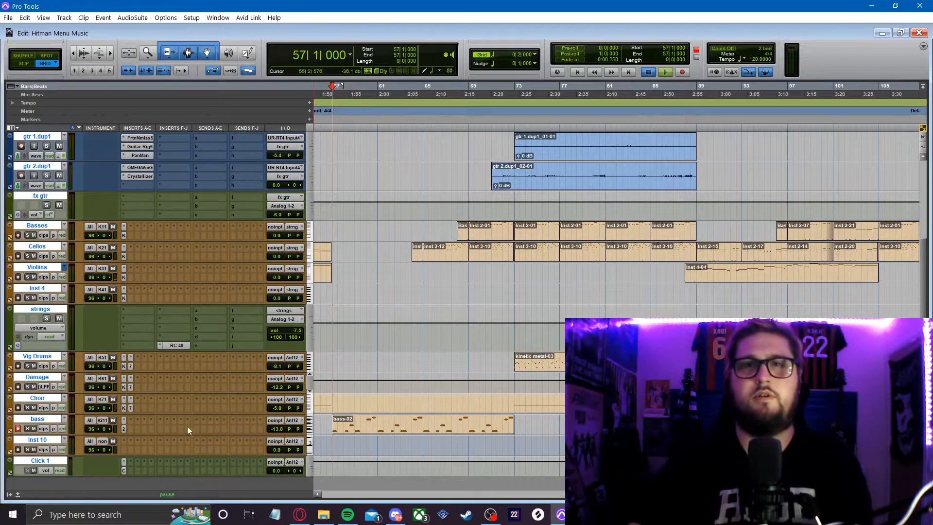
click(124, 427)
right_click(665, 72)
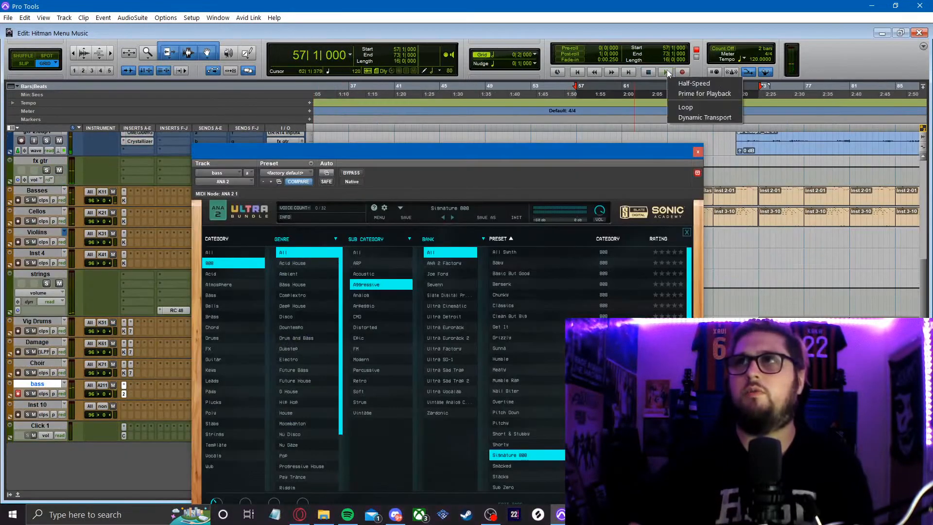
click(699, 106)
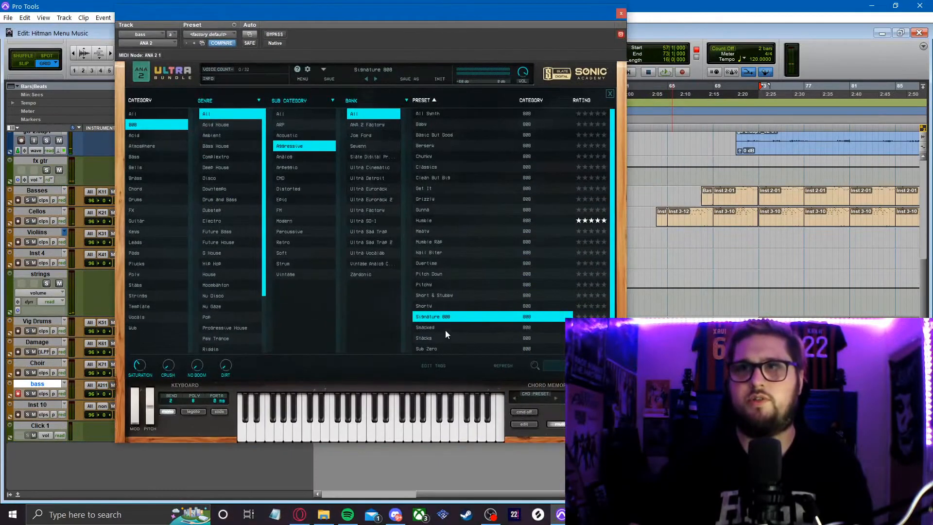
- Audition the Berserk preset, choose Basic But Good as the bass sound and close ANA 2
click(446, 143)
click(440, 137)
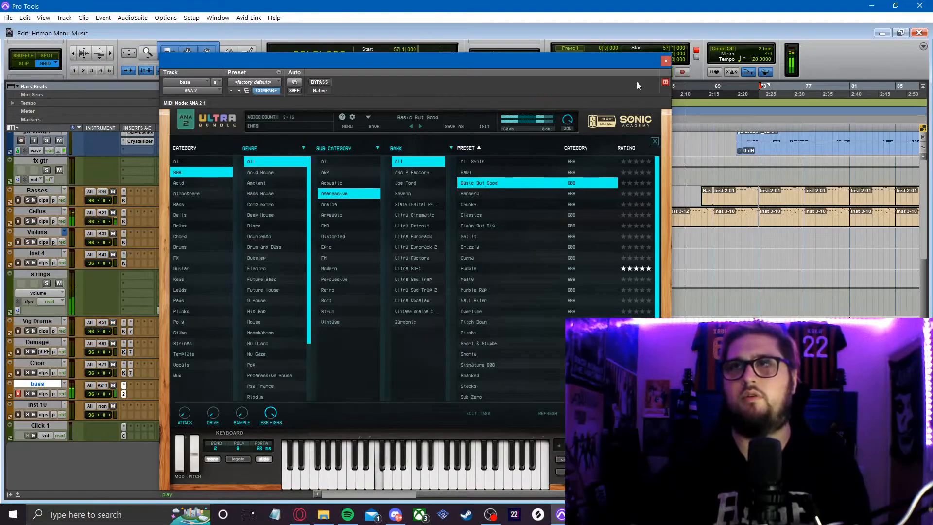
click(666, 63)
- Open the bass part's MIDI for editing, transpose all its notes down one octave, and close the editor
double_click(626, 387)
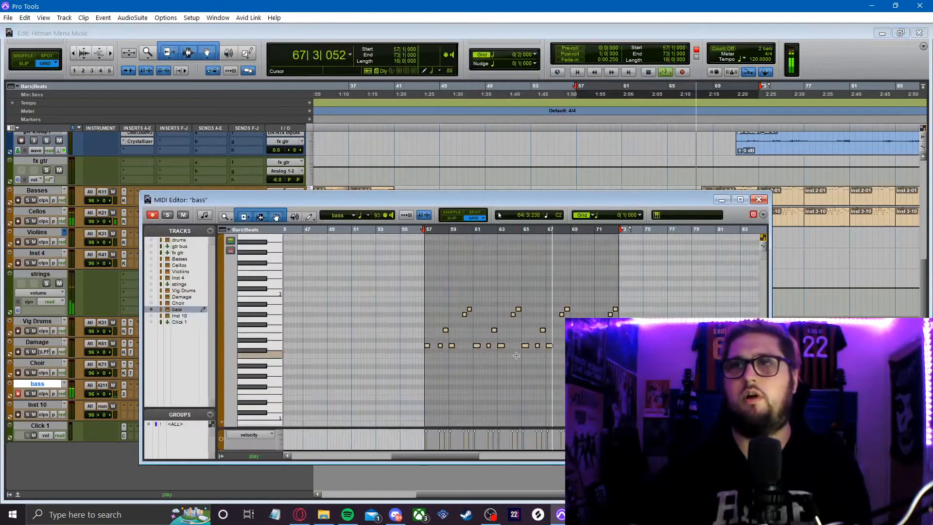
right_click(628, 355)
mouse_move(579, 302)
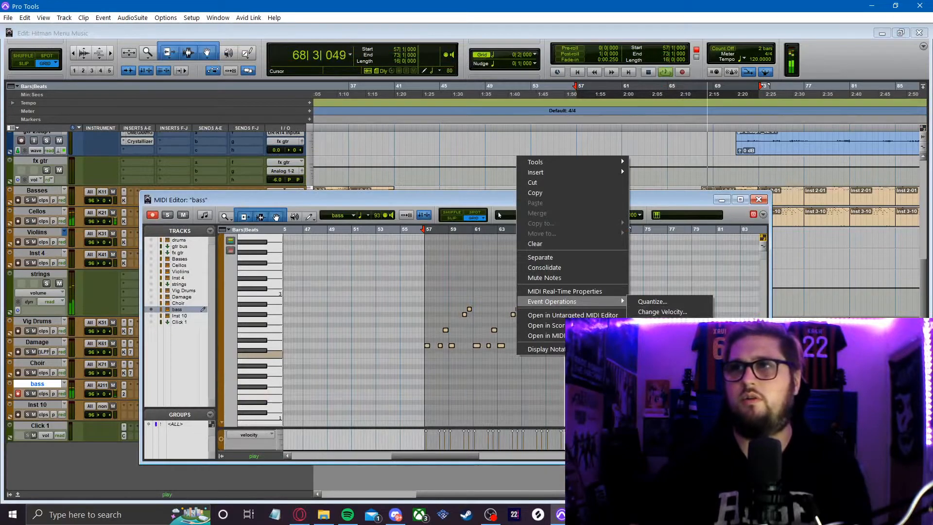
click(653, 332)
drag(455, 198, 456, 199)
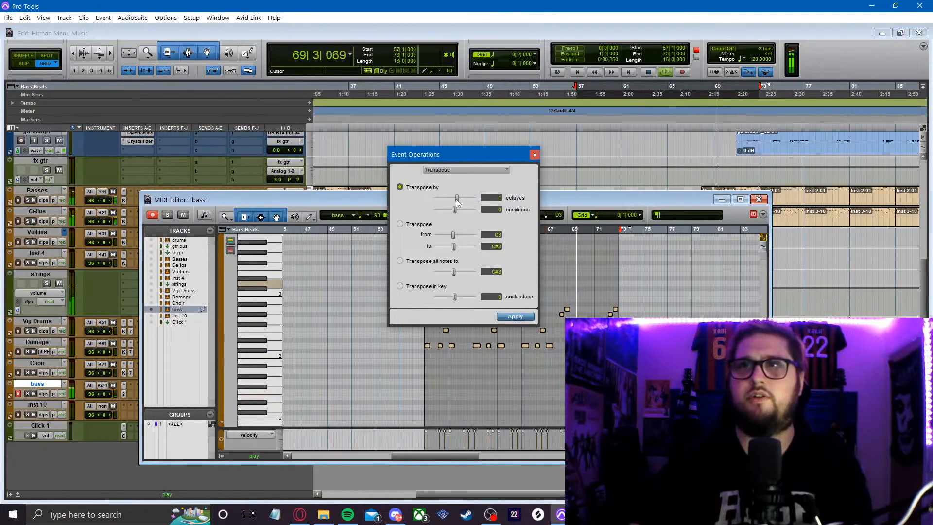
click(515, 316)
click(534, 154)
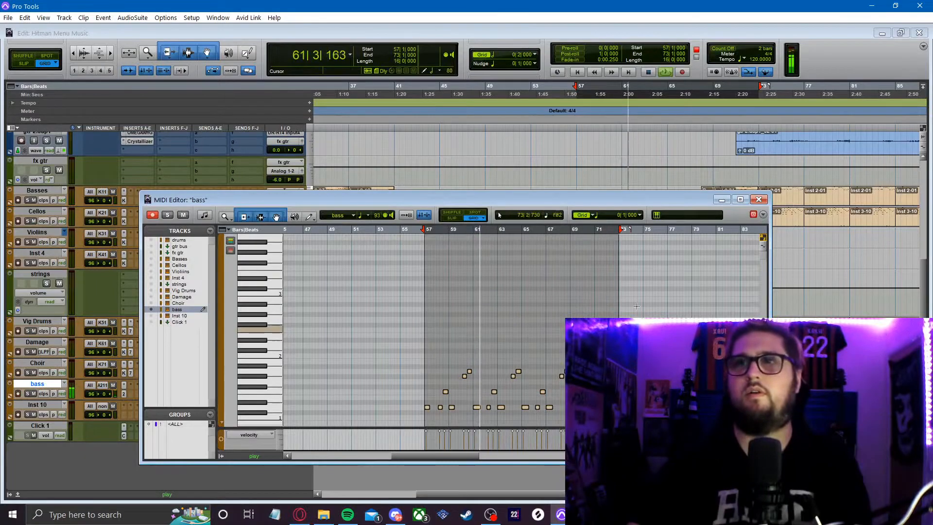
click(760, 200)
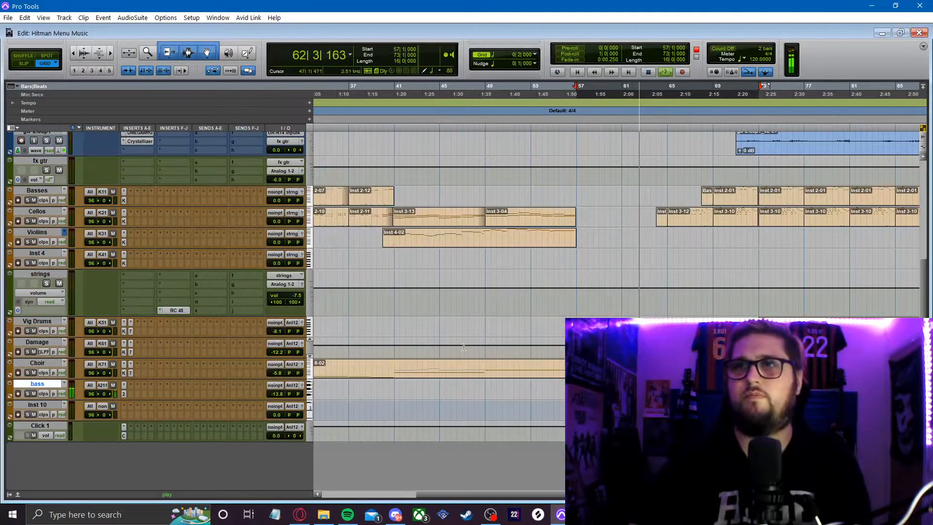
- Reopen ANA 2 on the bass track, leave its preset browser and slightly shorten the amp envelope's release
click(124, 395)
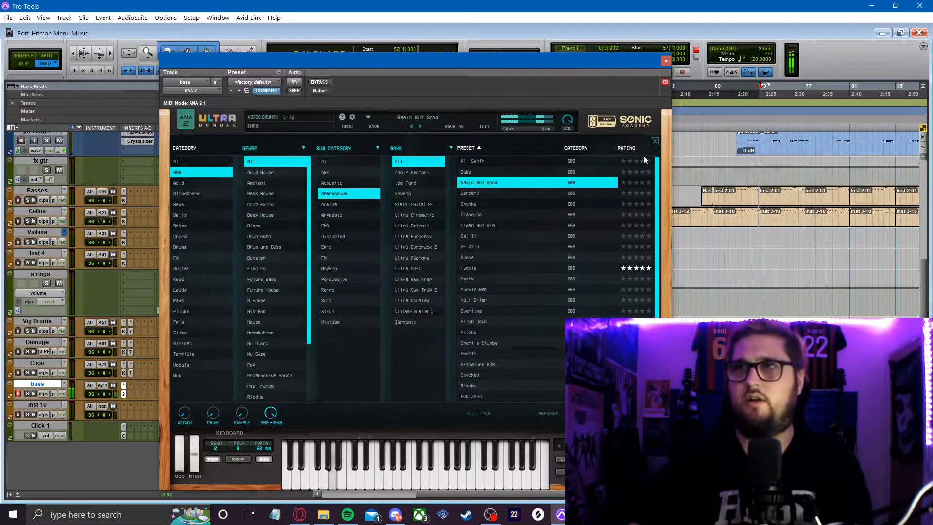
click(653, 141)
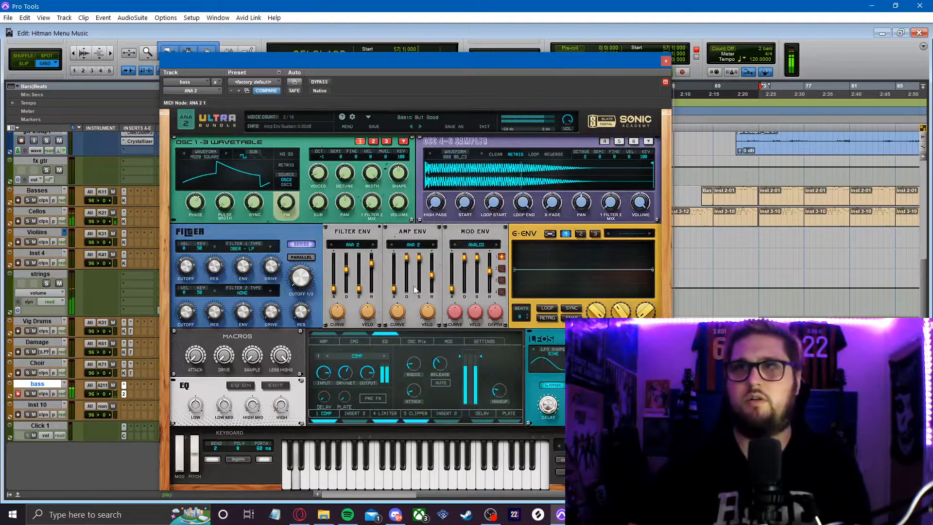
drag(431, 276, 431, 280)
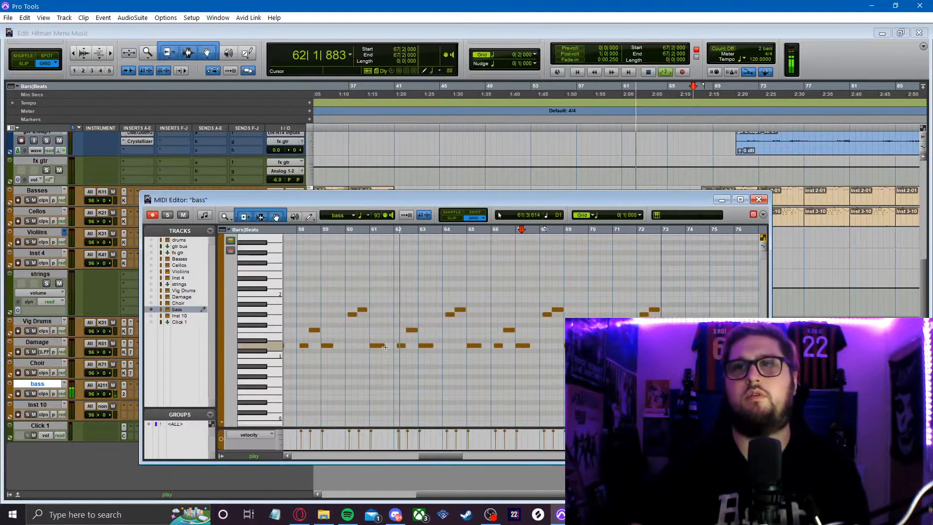
- Stop playback and shorten the longer low D1 notes that repeat through the bass part
key(space)
click(382, 346)
click(429, 346)
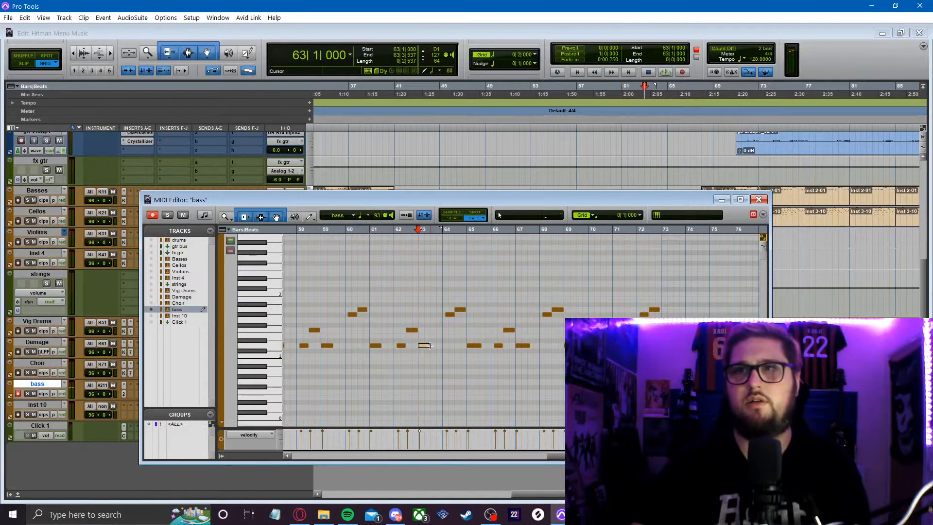
click(524, 346)
click(576, 346)
click(623, 346)
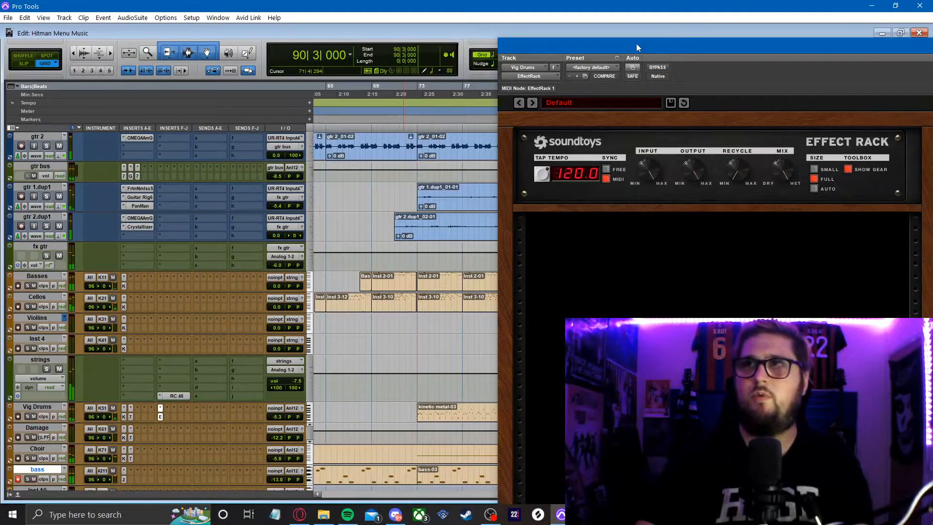
- Load Decapitator and MicroShift into the Soundtoys Effect Rack on the Vig Drums track
drag(636, 43, 503, 17)
drag(663, 156, 234, 278)
scroll(663, 233, down, 3)
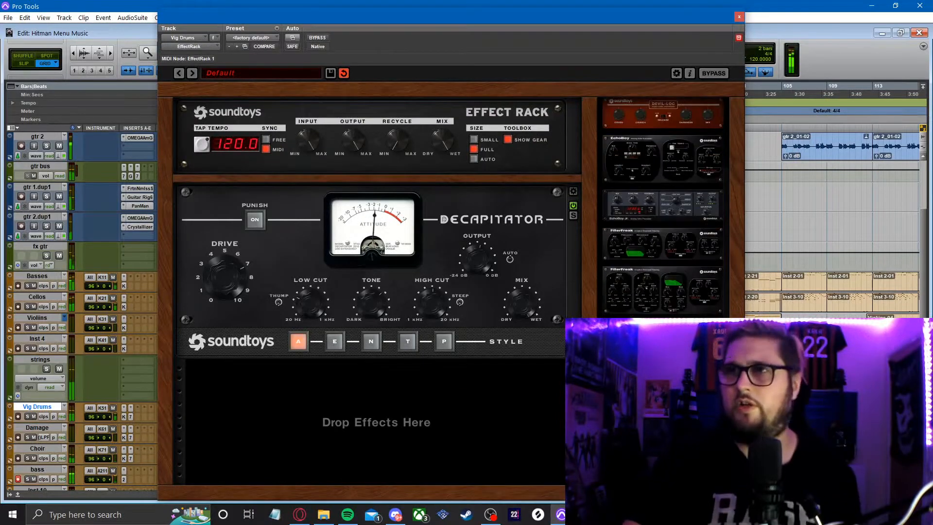
drag(663, 423, 382, 443)
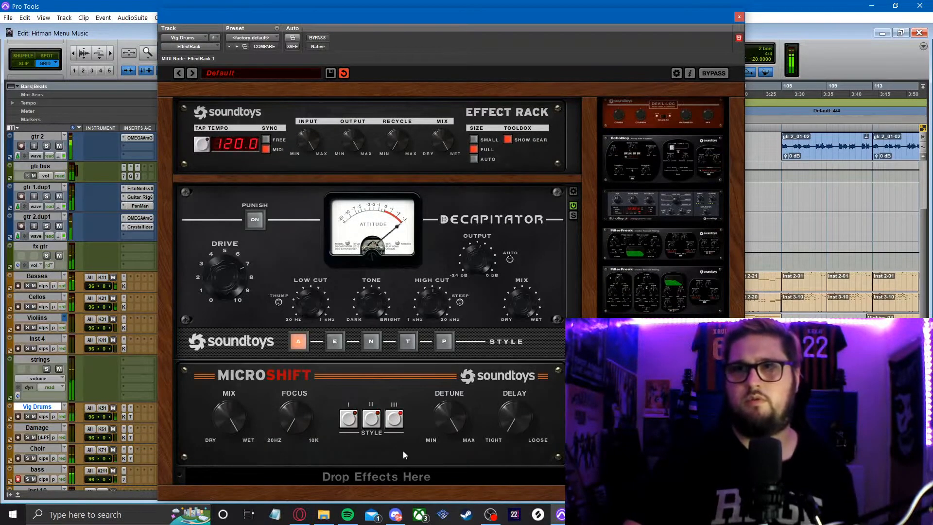
- Raise MicroShift's focus and engage Decapitator's Punish mode on Vig Drums, leaving the rack
drag(294, 417, 305, 371)
click(256, 220)
scroll(663, 226, down, 3)
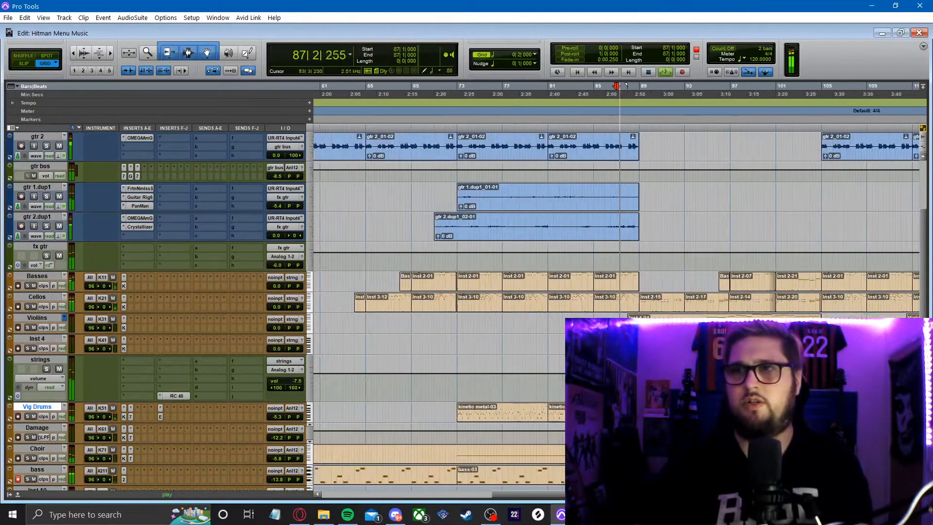
- Insert the stereo Neoverb reverb on the Vig Drums track while playing the section from bar 73
key(t)
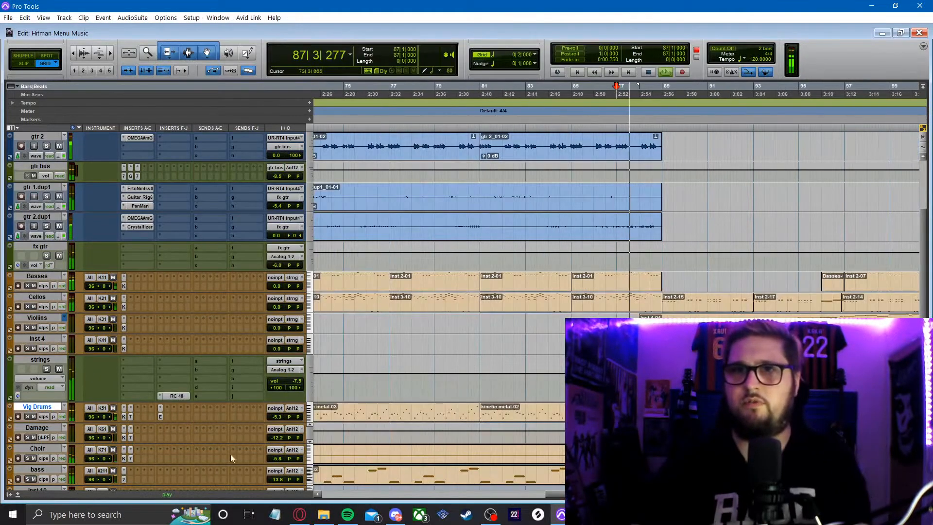
key(space)
click(188, 416)
mouse_move(240, 357)
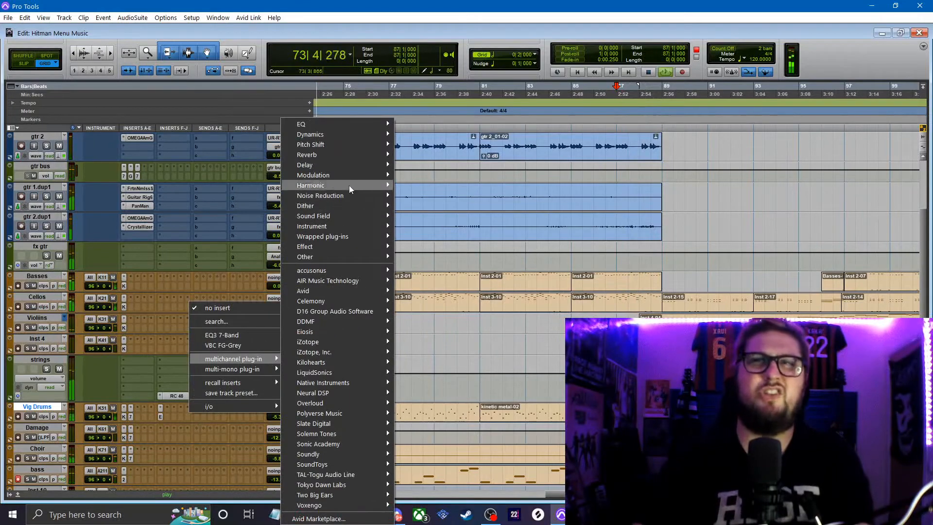
mouse_move(348, 154)
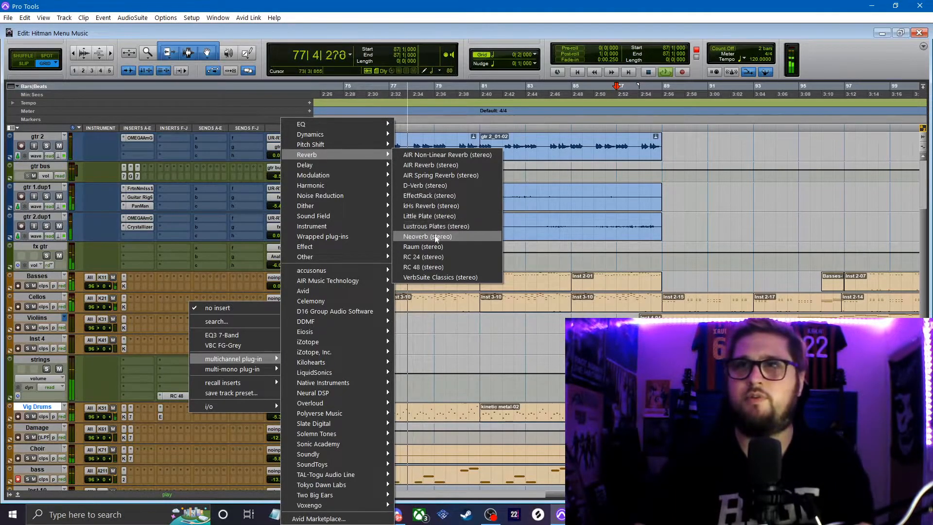
click(427, 237)
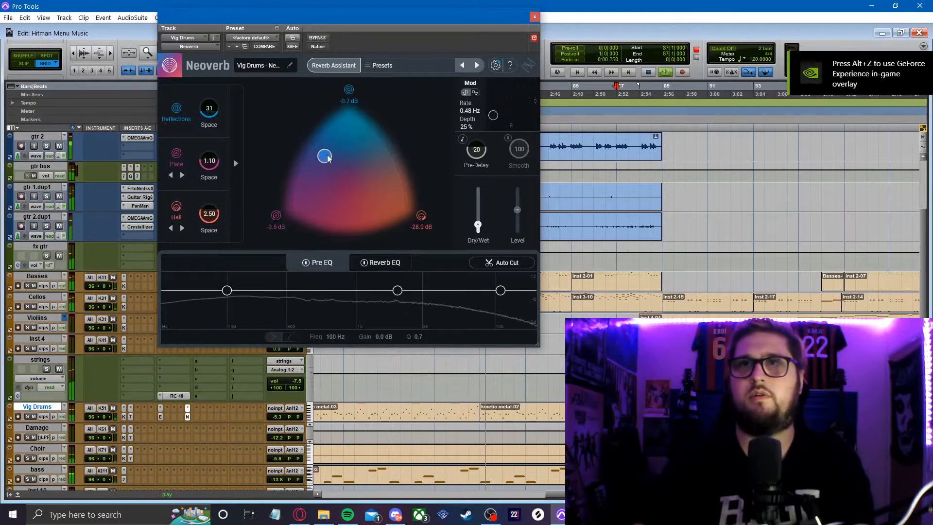
- Load the Dark Ambient Mist preset in Neoverb and lower its dry/wet mix
click(382, 65)
click(423, 103)
click(421, 160)
drag(480, 188, 480, 214)
- Remove the Neoverb insert from the Vig Drums track
alt+click(278, 418)
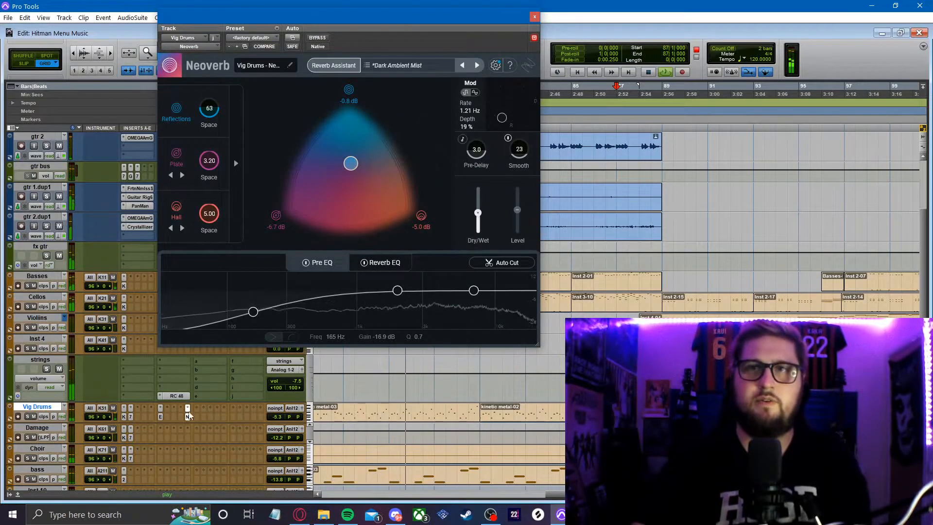
click(209, 415)
click(218, 300)
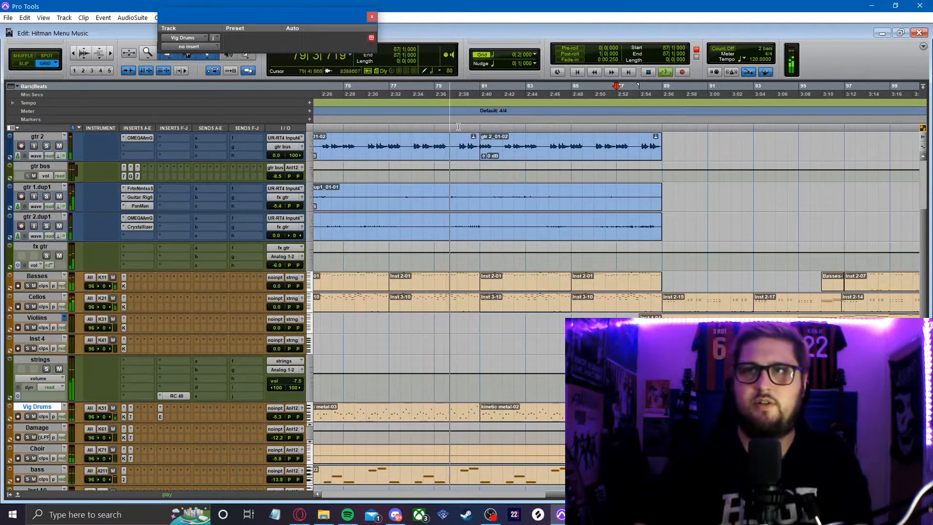
- Set the Vig Drums volume to -6.4 dB and the fx gtr volume to -3.8 dB
scroll(424, 424, down, 2)
drag(281, 387, 276, 374)
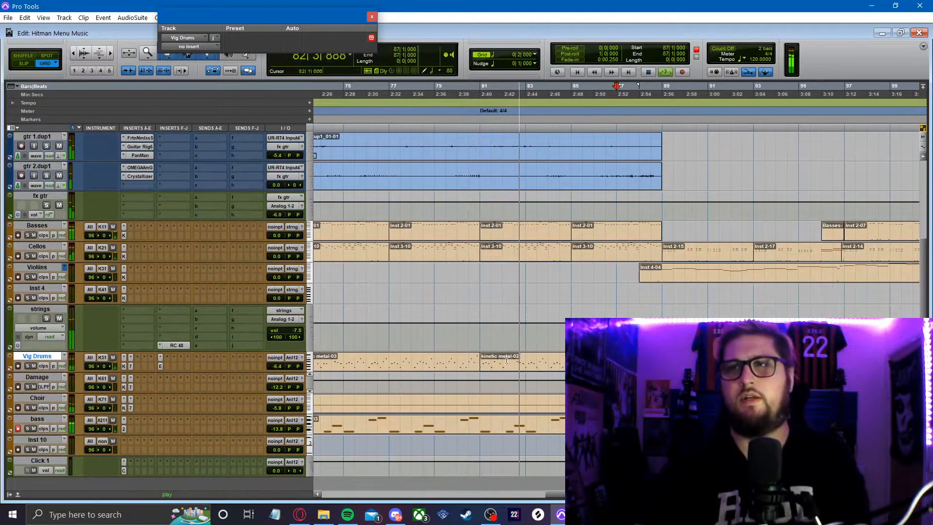
click(554, 356)
key(r)
key(r)
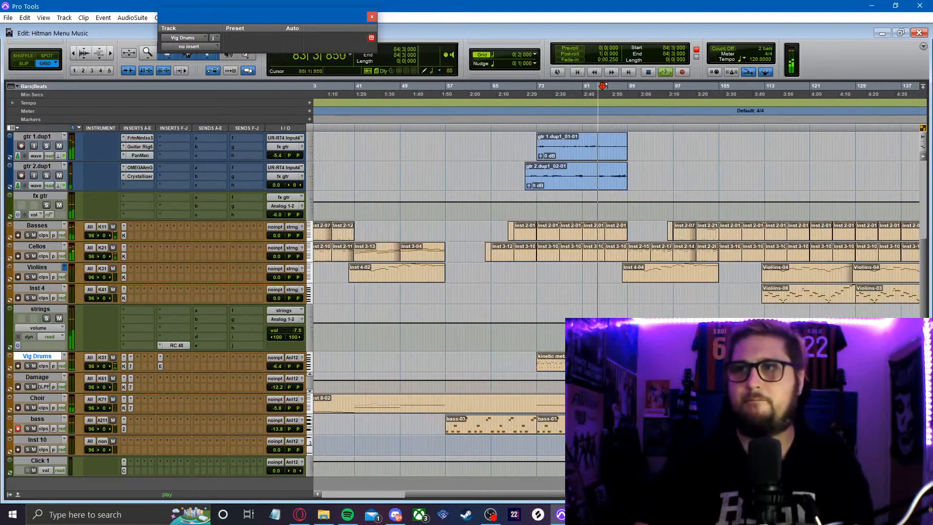
key(t)
key(t)
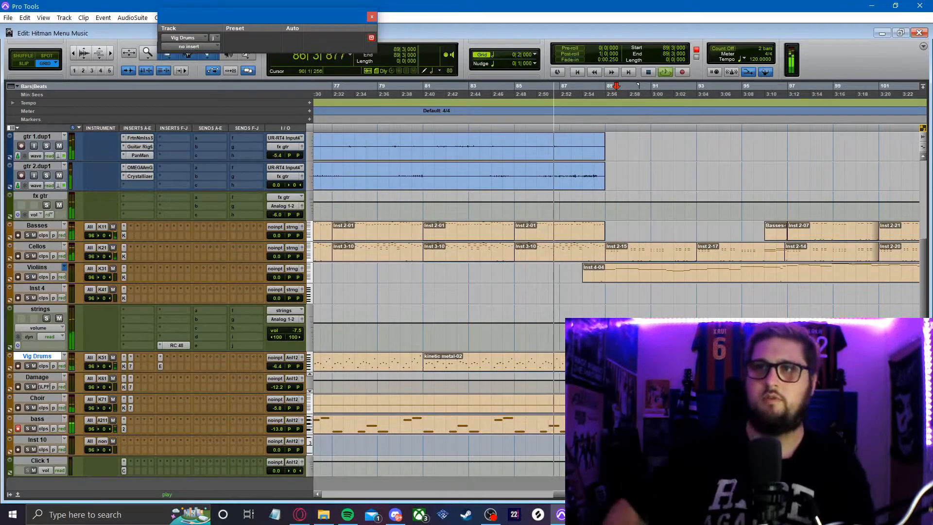
scroll(437, 292, up, 5)
drag(275, 349, 279, 332)
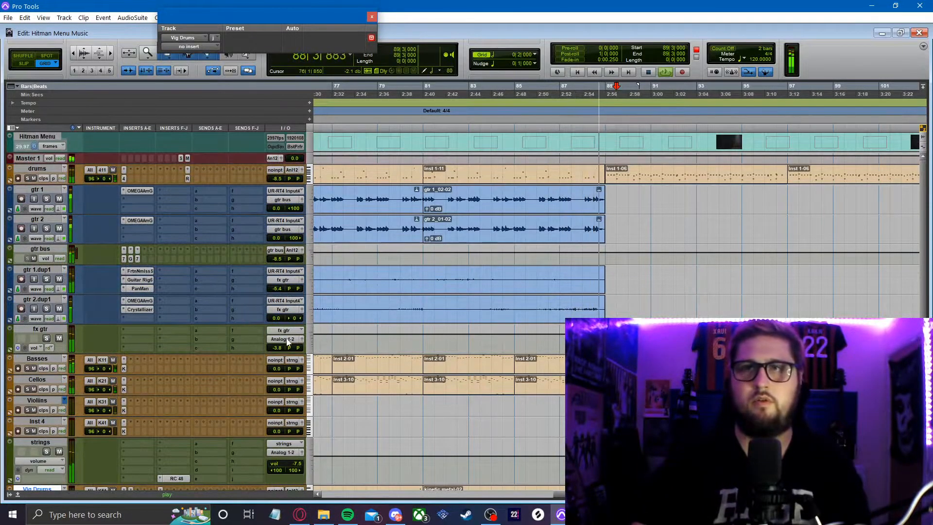
- Review the arrangement of guitars, strings, Vig Drums and bass around bars 57 to 105 during playback
scroll(332, 295, down, 1)
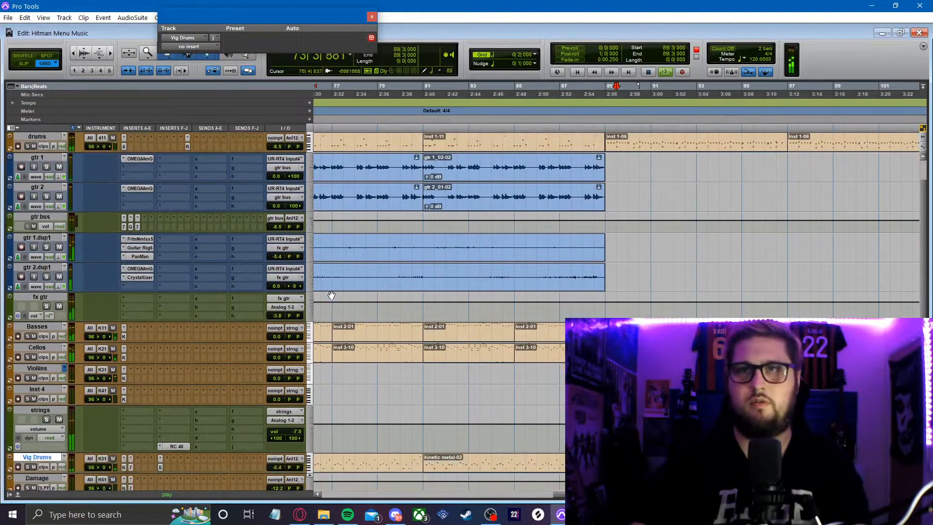
key(r)
key(r)
click(553, 282)
key(t)
key(t)
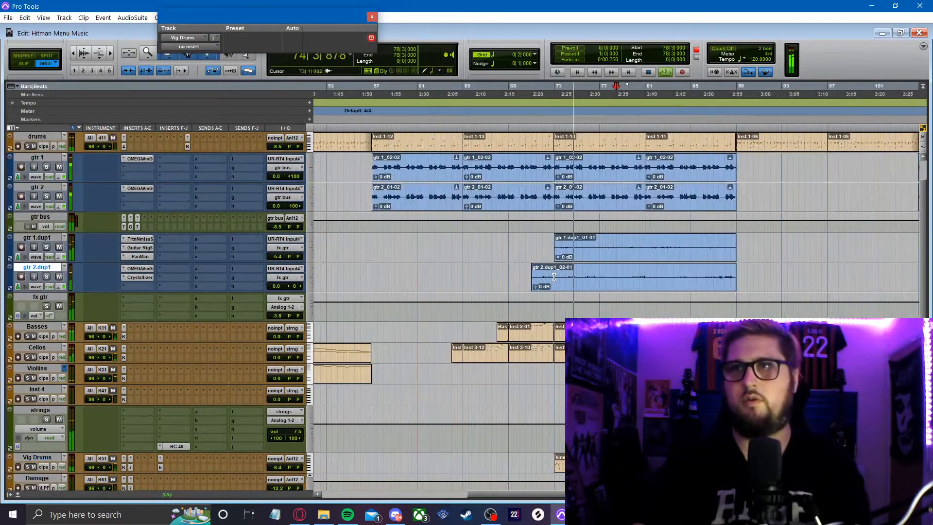
key(r)
key(r)
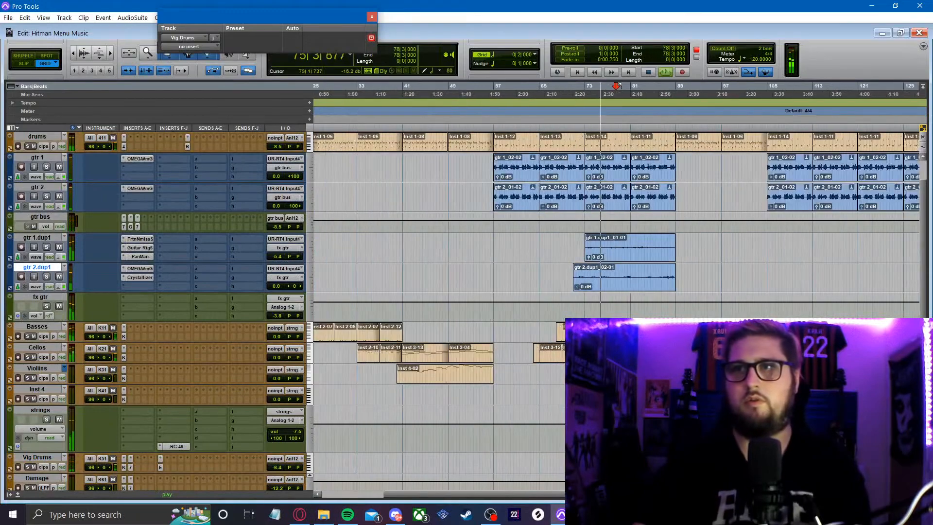
key(r)
click(583, 394)
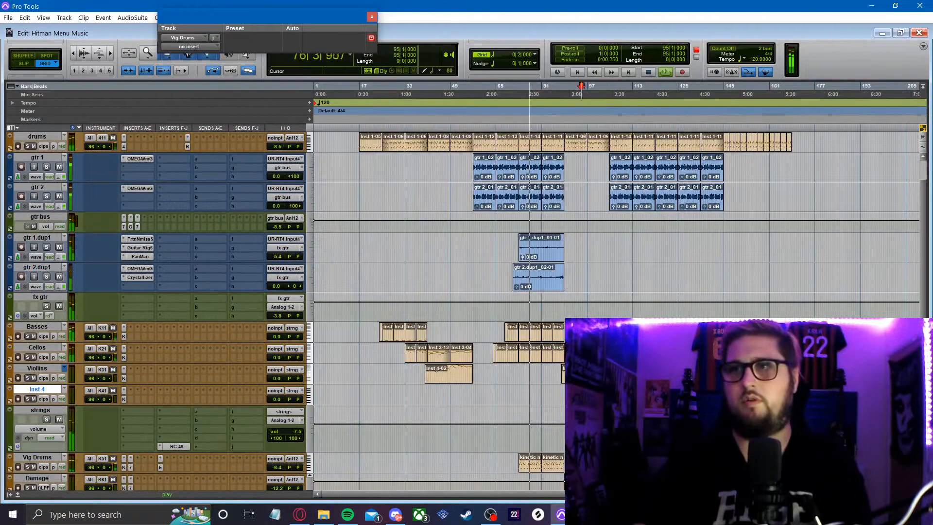
key(t)
scroll(584, 394, down, 4)
click(571, 390)
key(t)
key(t)
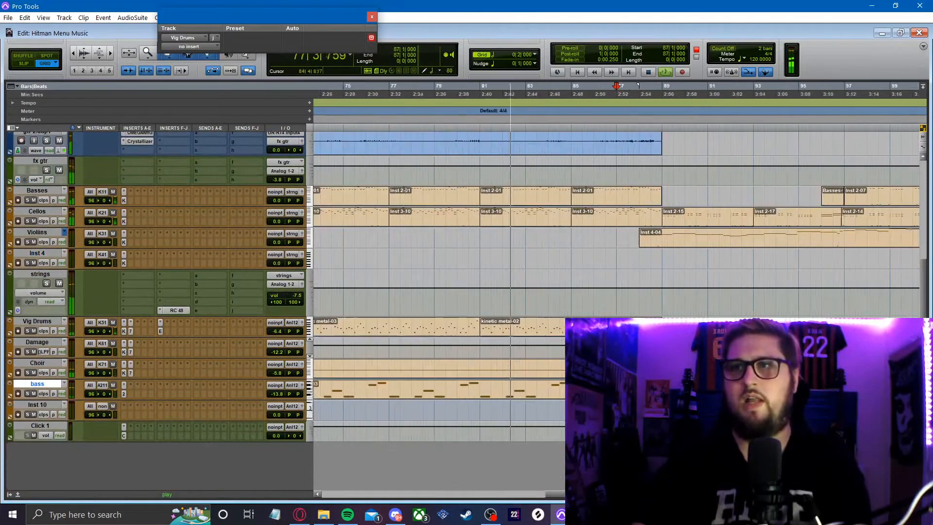
scroll(552, 311, up, 3)
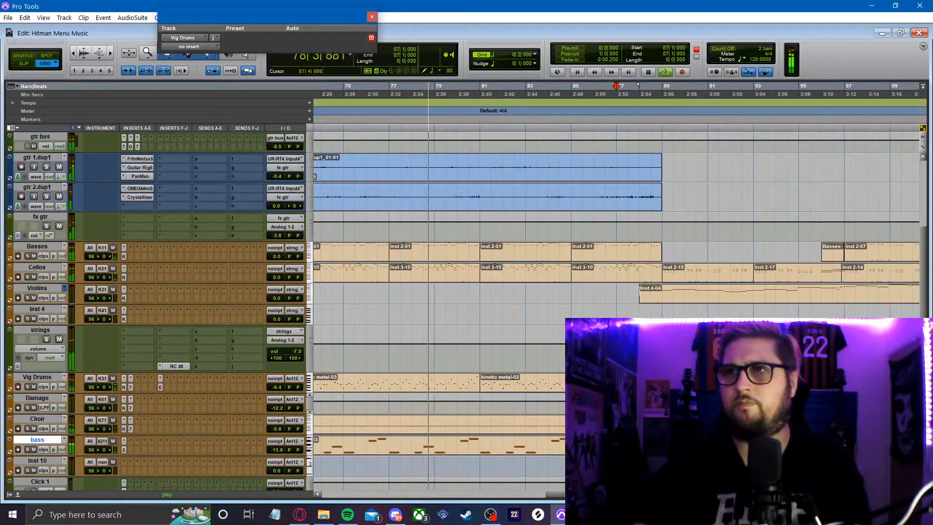
scroll(627, 243, up, 5)
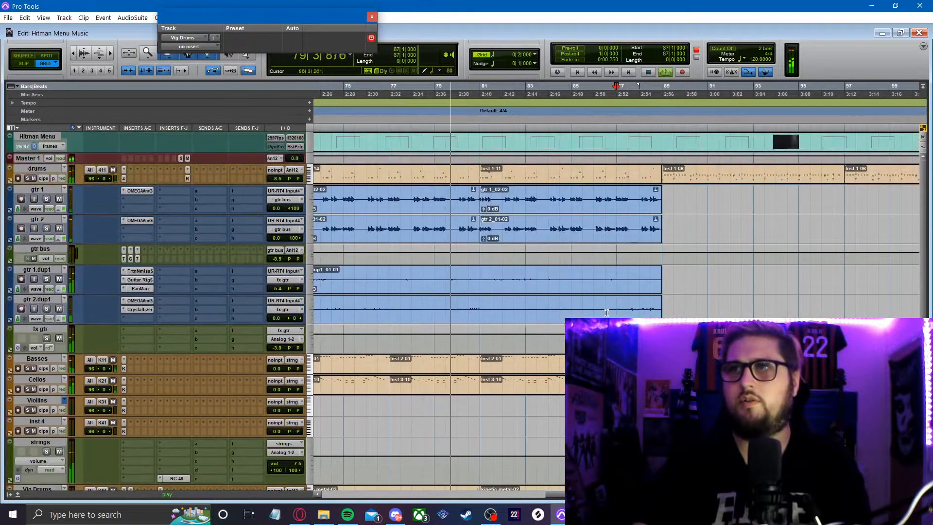
- Review the guitars and strings around bars 61 to 109 and select the gtr 1 and gtr 2 passage around bars 74 to 77
key(r)
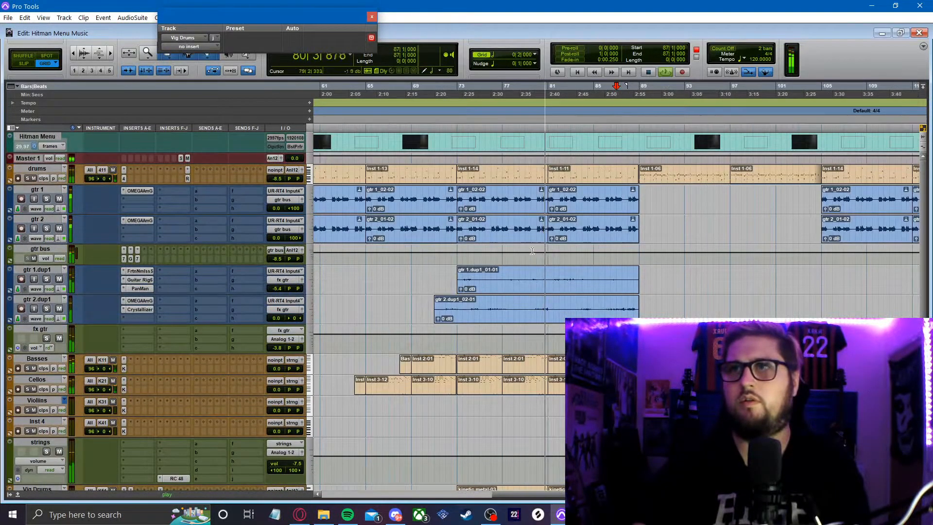
scroll(588, 243, down, 2)
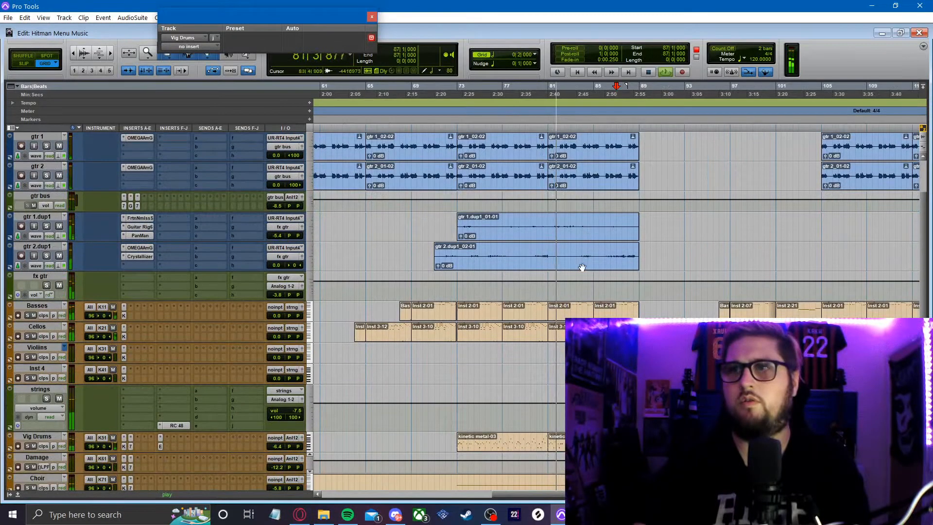
scroll(588, 265, up, 1)
click(524, 231)
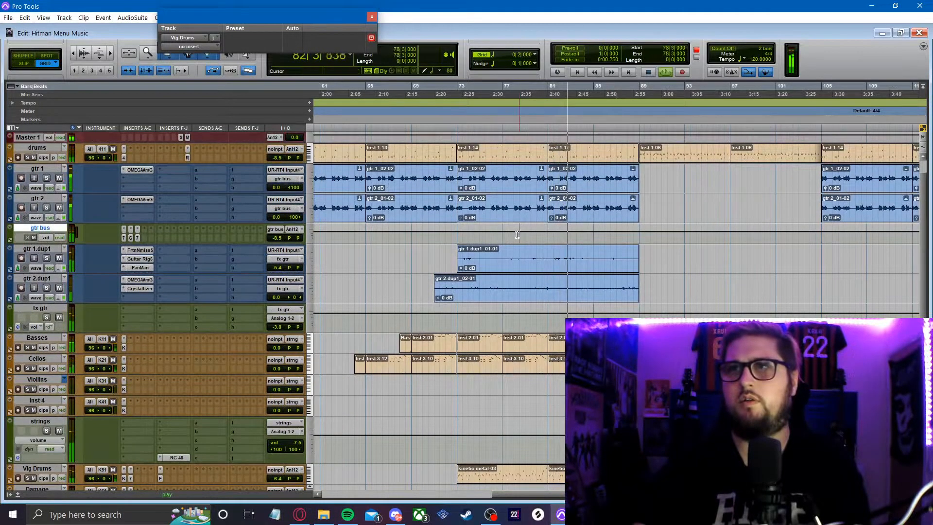
key(t)
key(t)
key(r)
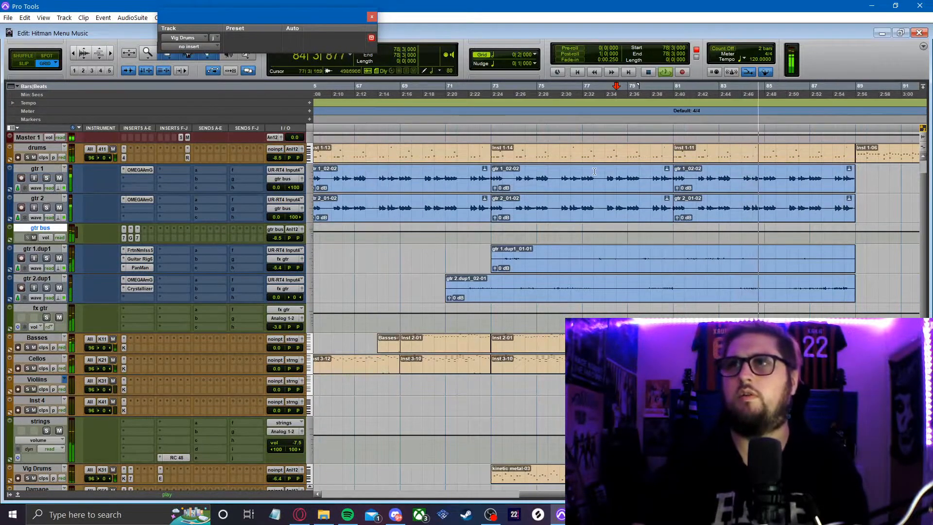
key(space)
drag(579, 172, 523, 184)
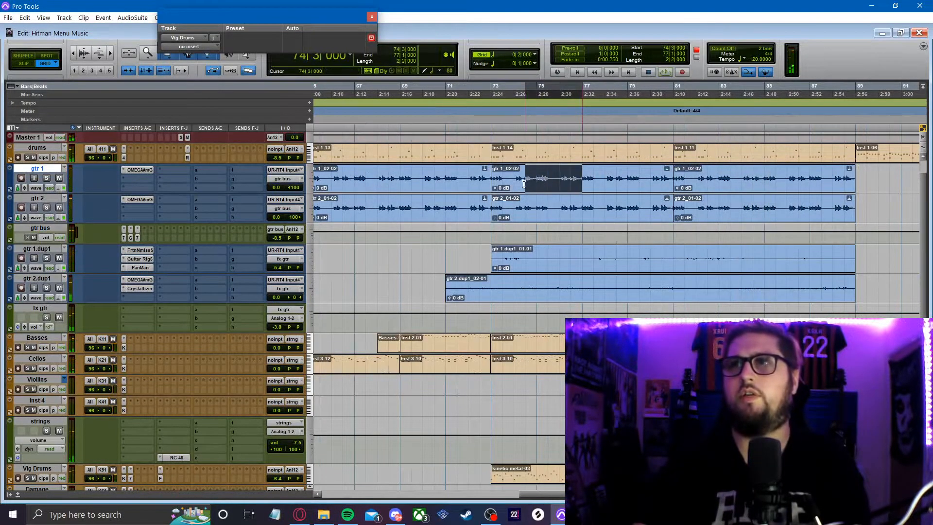
shift+click(541, 214)
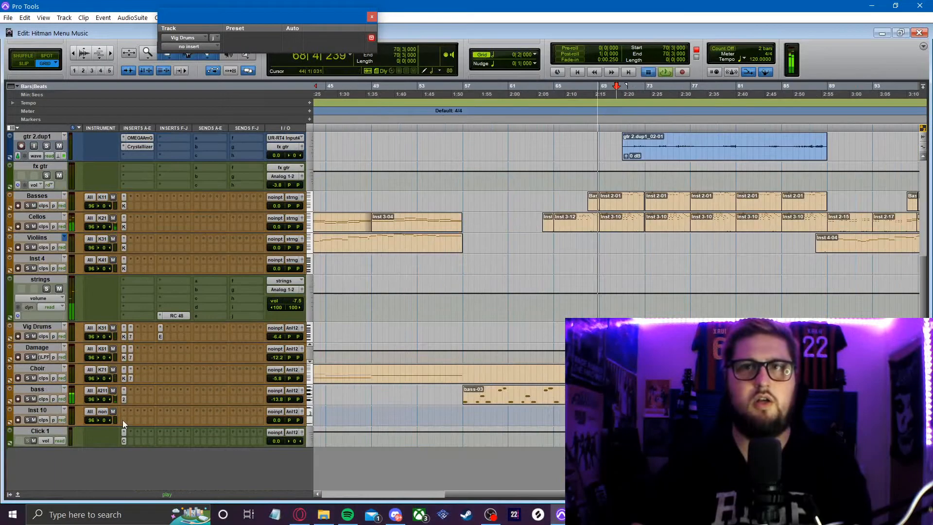
- Insert the Absynth 5 stereo instrument on the Inst 10 track
click(123, 419)
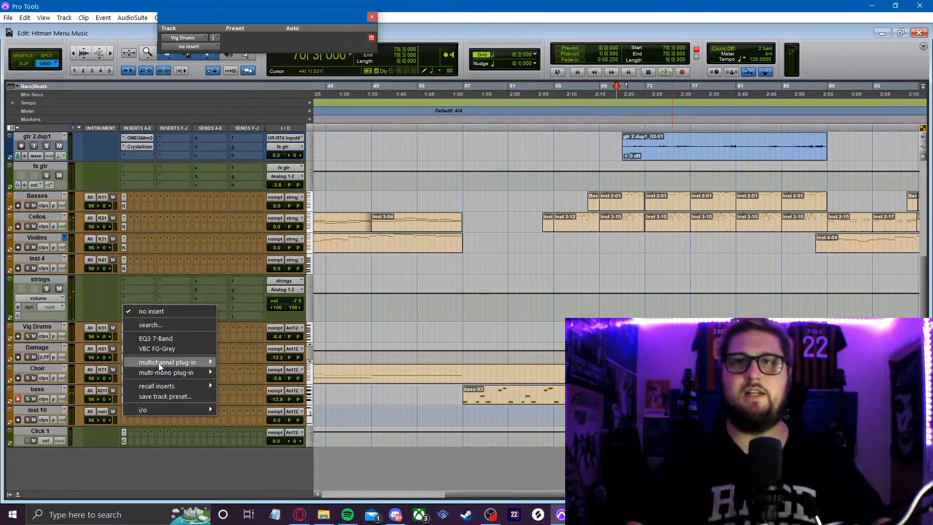
mouse_move(159, 363)
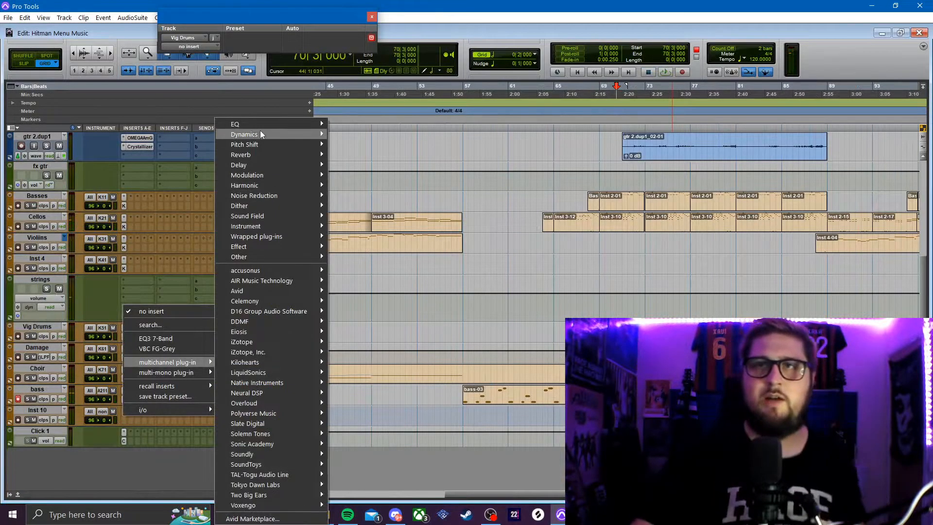
mouse_move(275, 225)
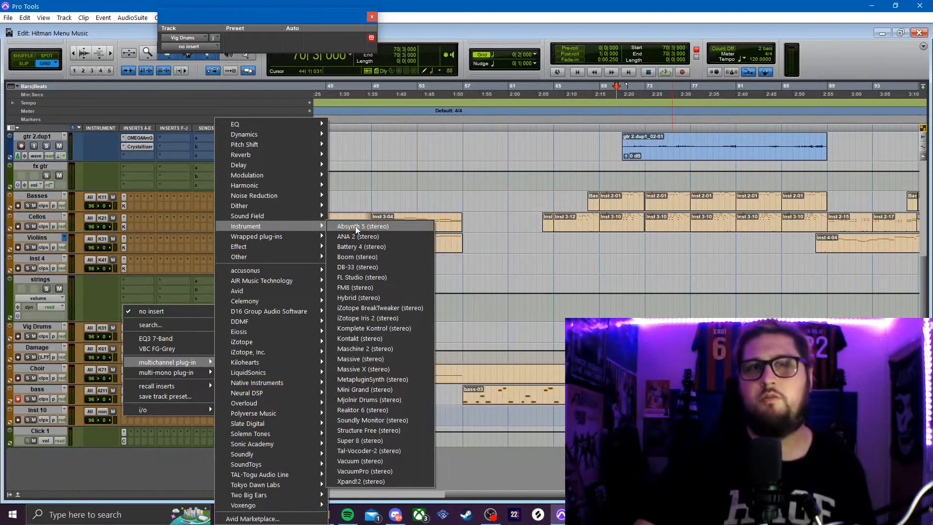
click(356, 227)
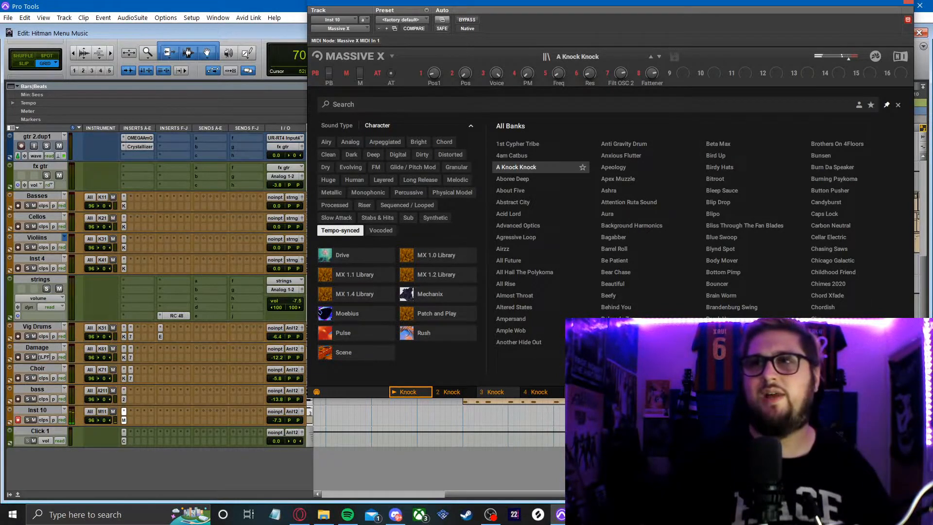
- Audition Massive X presets on Inst 10, including Agressive Loop, Bagabber, Down Down, On Fire, Spring Coils and Magic Man
click(524, 237)
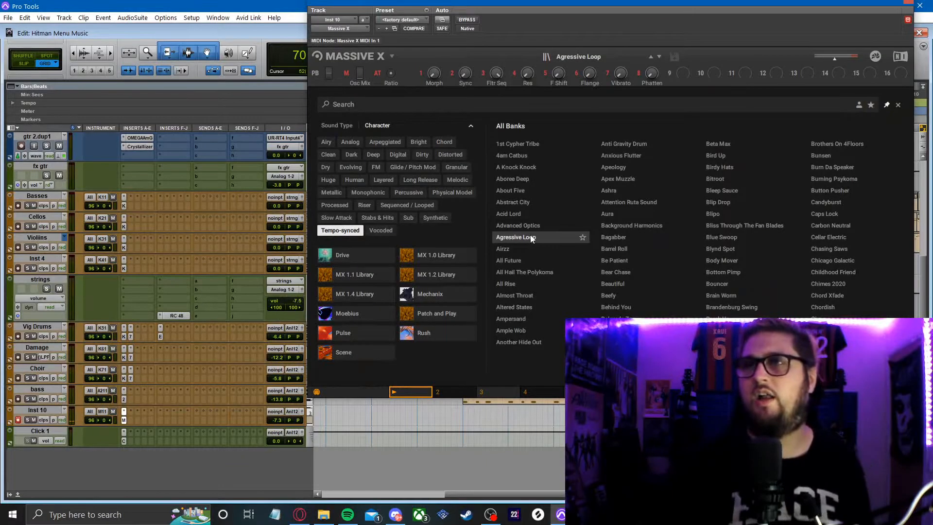
click(608, 239)
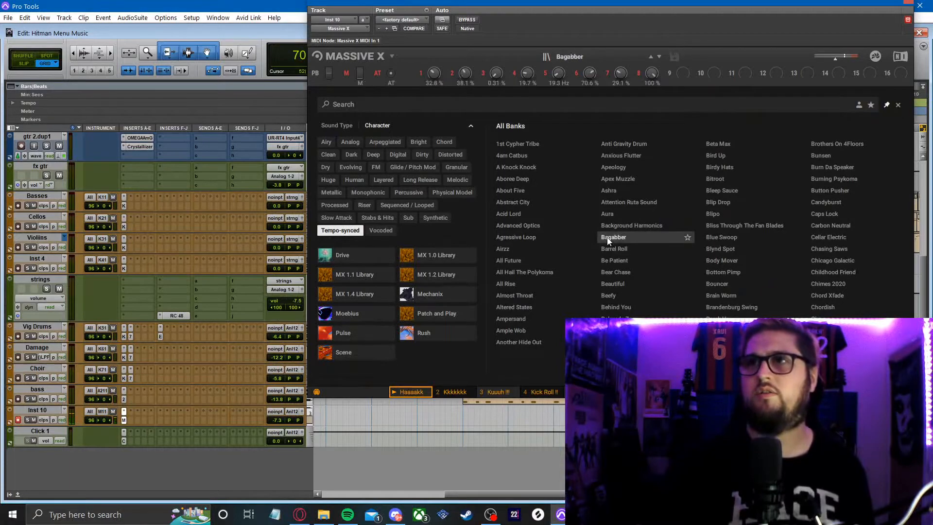
click(721, 237)
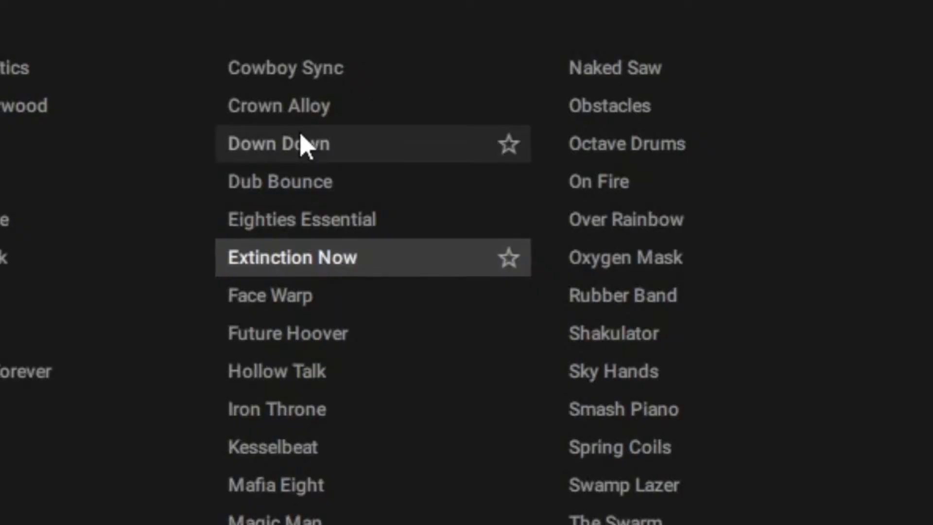
click(303, 145)
click(612, 195)
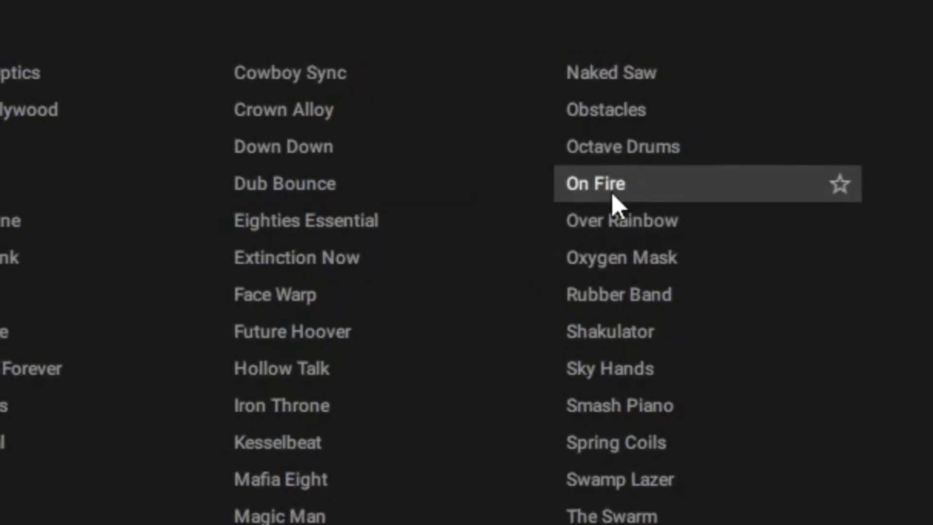
click(652, 449)
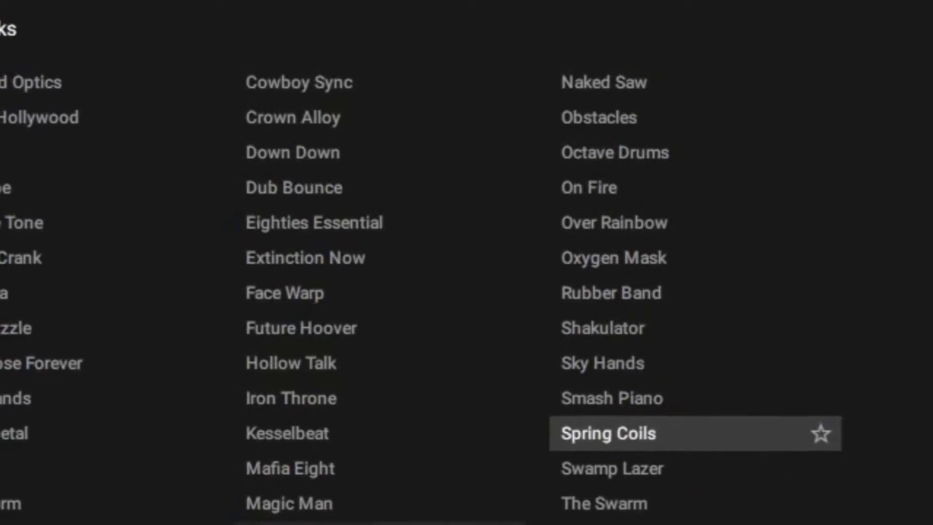
click(330, 503)
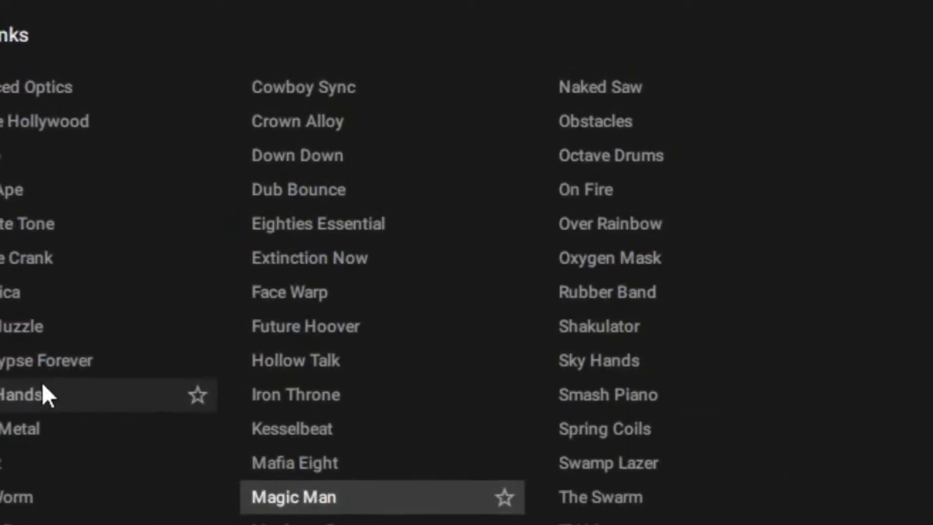
click(18, 429)
click(2, 165)
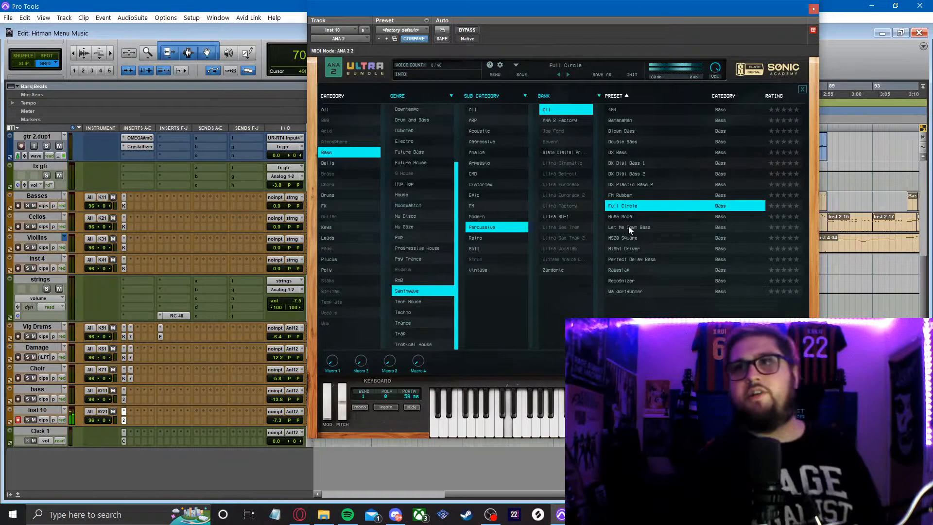
- Load the Night Driver bass preset in ANA 2 on Inst 10 and close the plug-in window
click(634, 249)
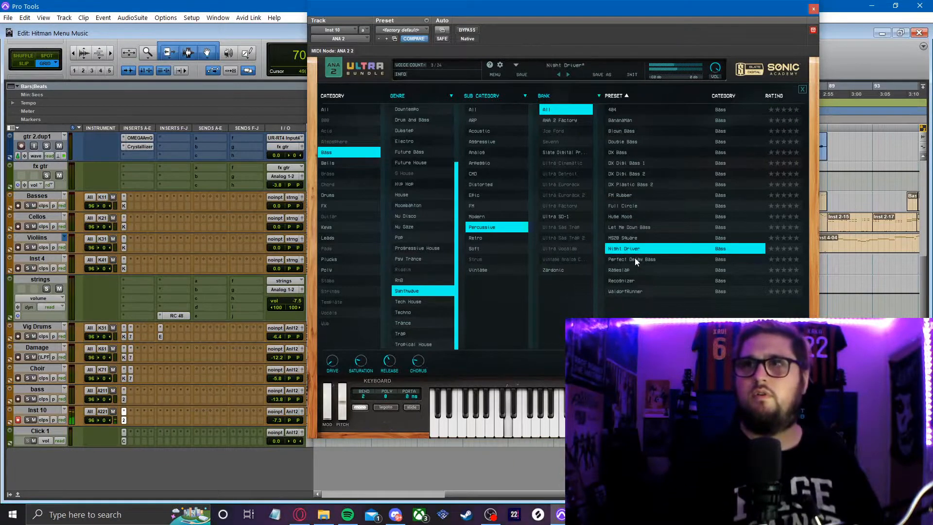
click(802, 90)
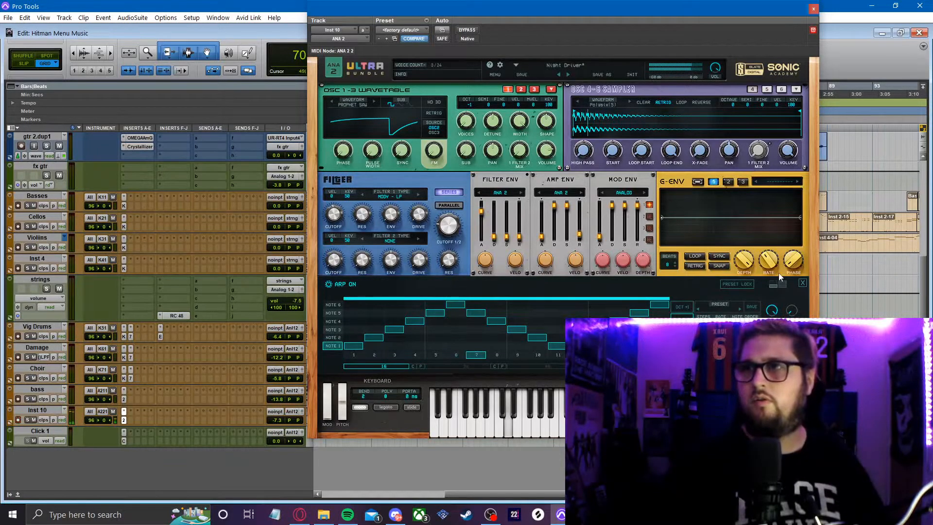
click(813, 9)
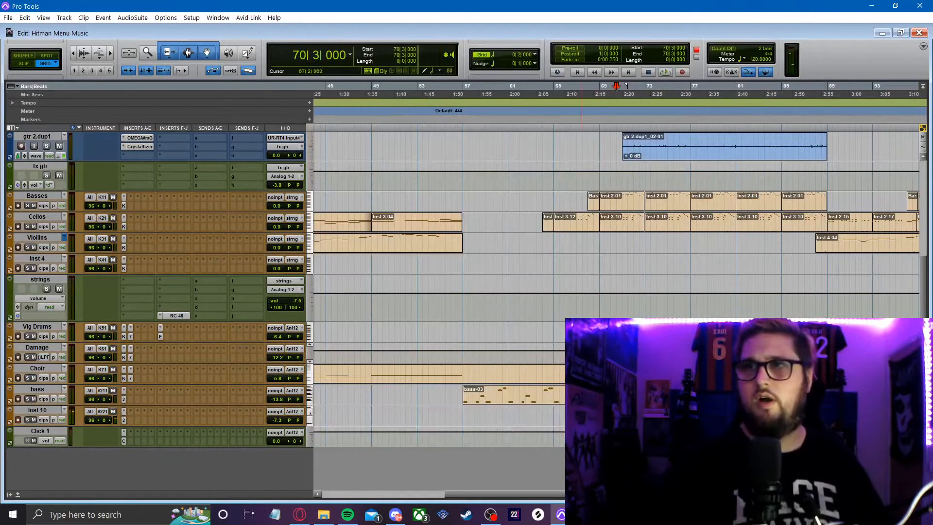
- Copy the bass clip at bar 57 to the Inst 10 track and transpose its notes up one octave
click(582, 398)
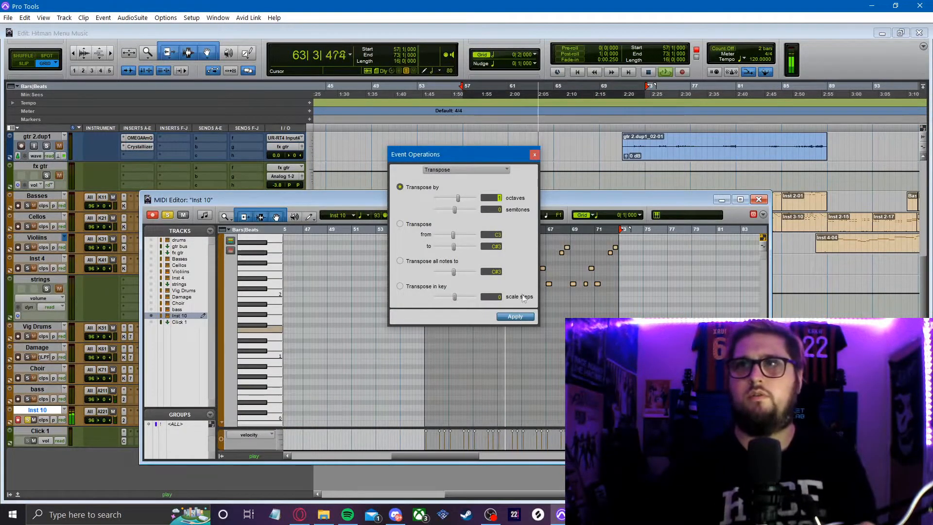
click(534, 154)
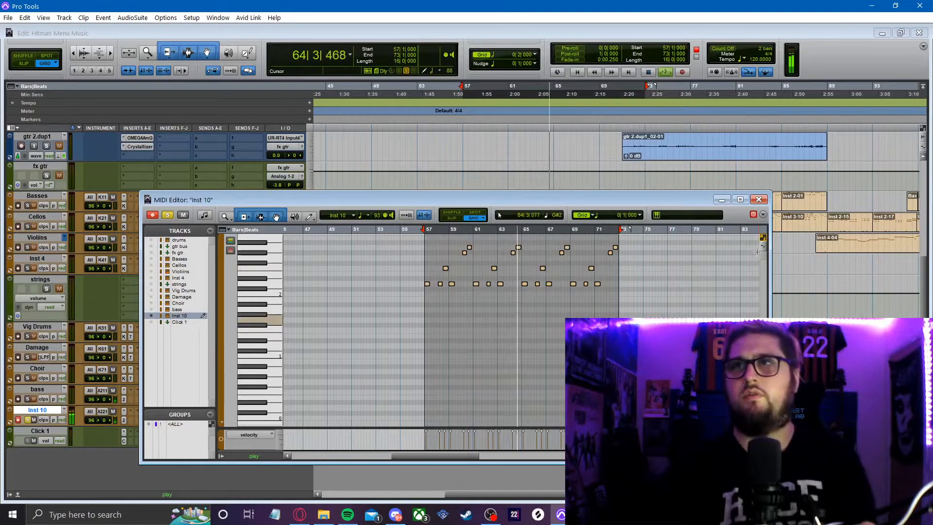
click(758, 200)
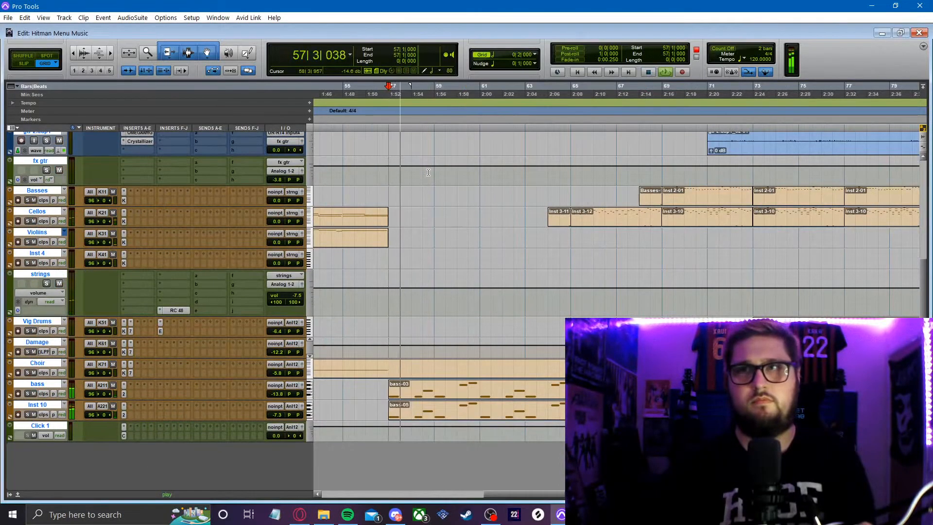
- Play the doubled bass part from bar 57 and delete the copied clip from the Inst 10 track
key(space)
key(space)
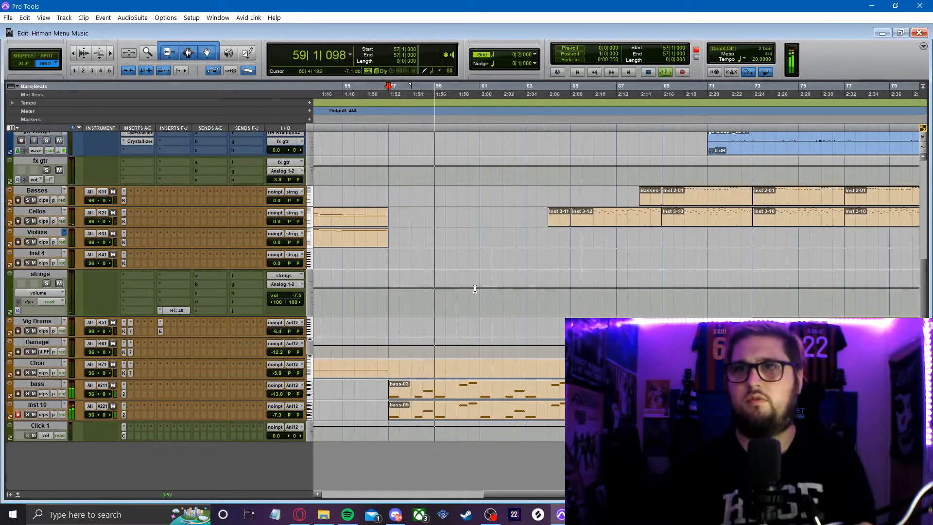
key(space)
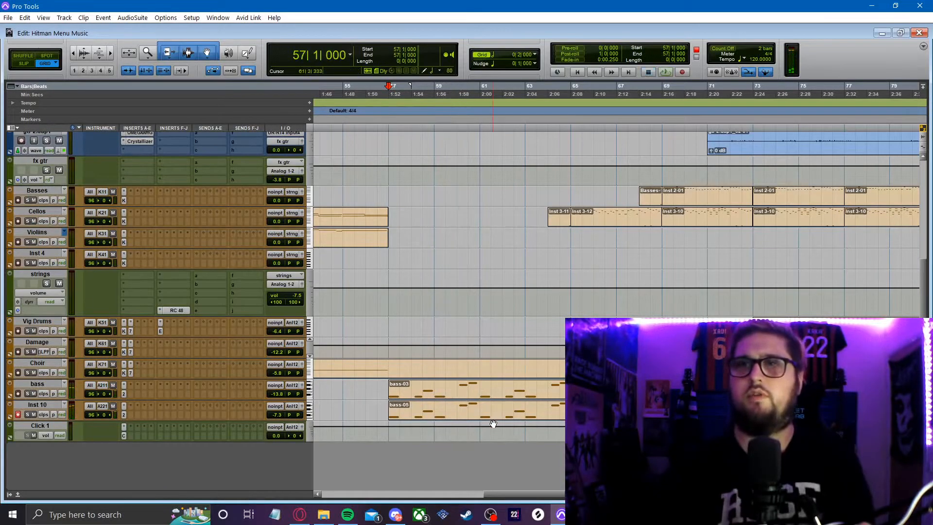
key(r)
click(577, 416)
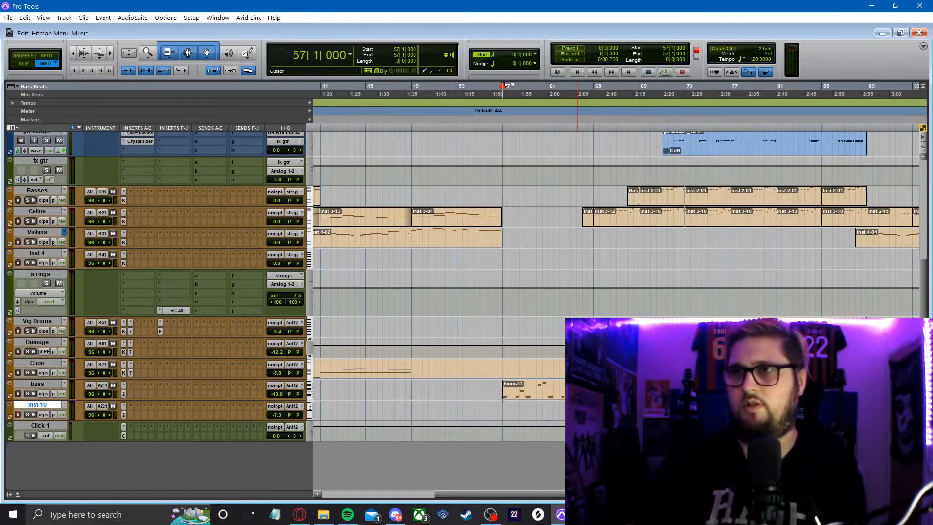
key(Delete)
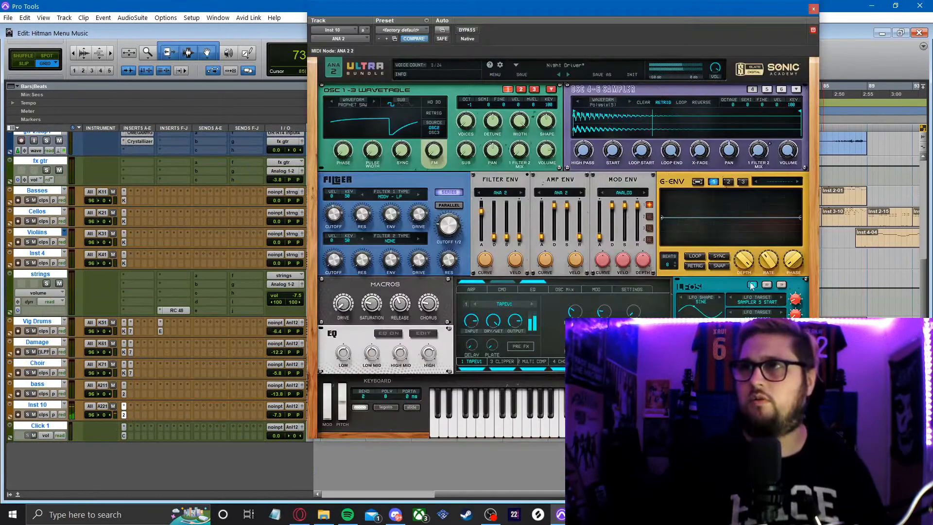
- Inspect the Night Driver patch's effects, LFO targets and sampler high-pass control in ANA 2
click(532, 289)
click(781, 298)
mouse_move(768, 174)
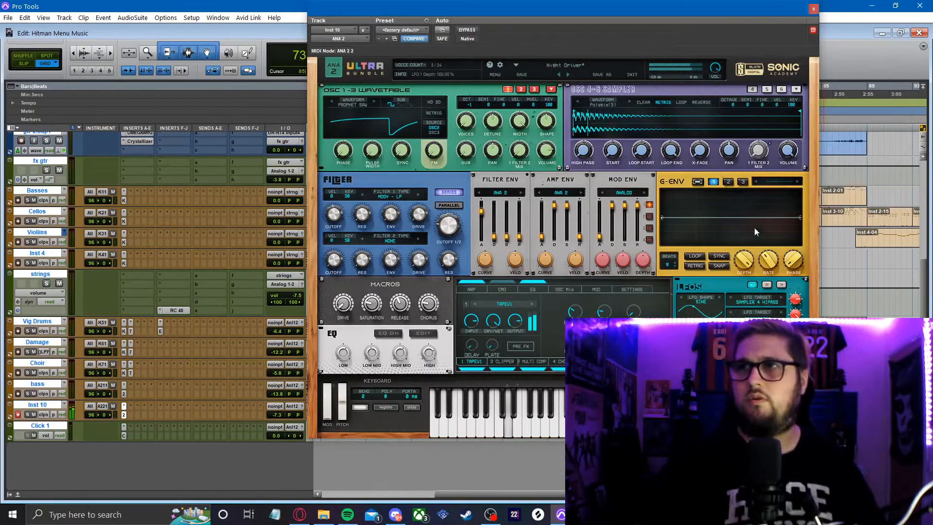
right_click(593, 146)
click(613, 150)
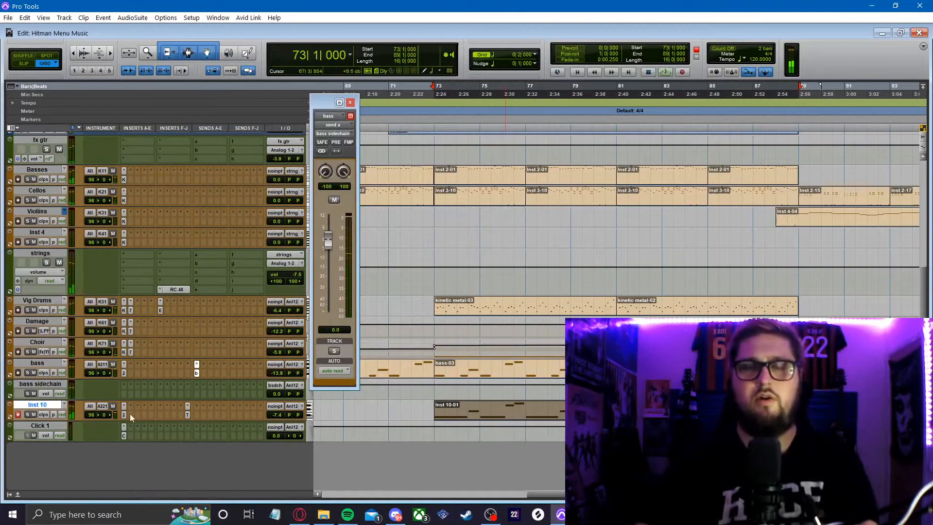
- Try to add a multichannel EQ plug-in after ANA 2 on the Inst 10 track
click(130, 413)
mouse_move(195, 357)
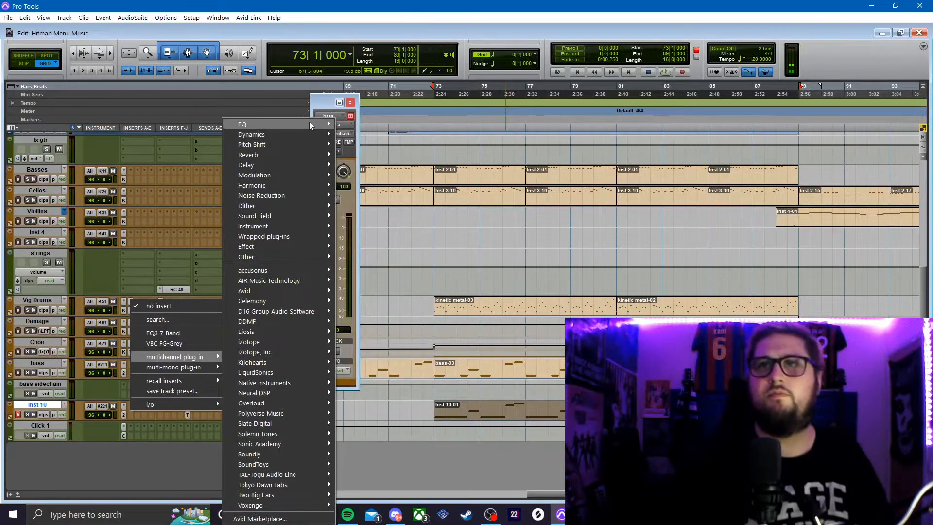
mouse_move(310, 125)
click(398, 298)
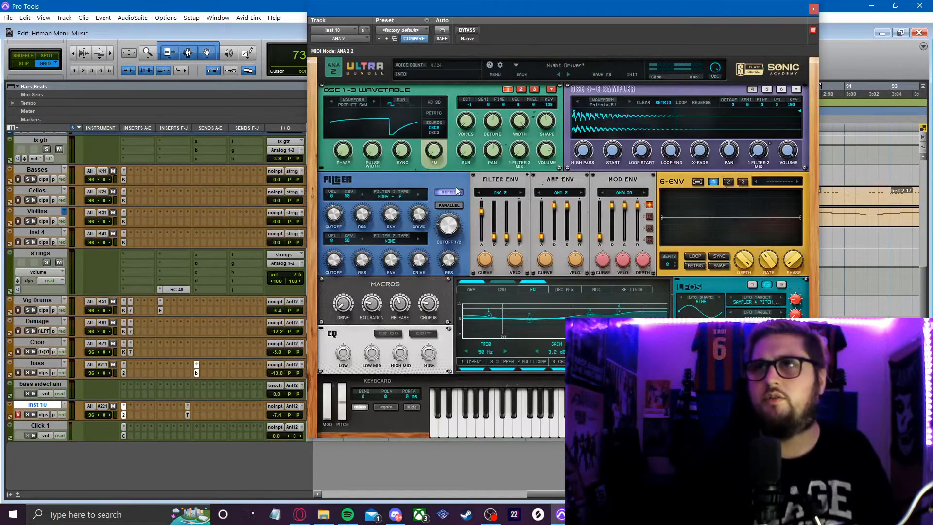
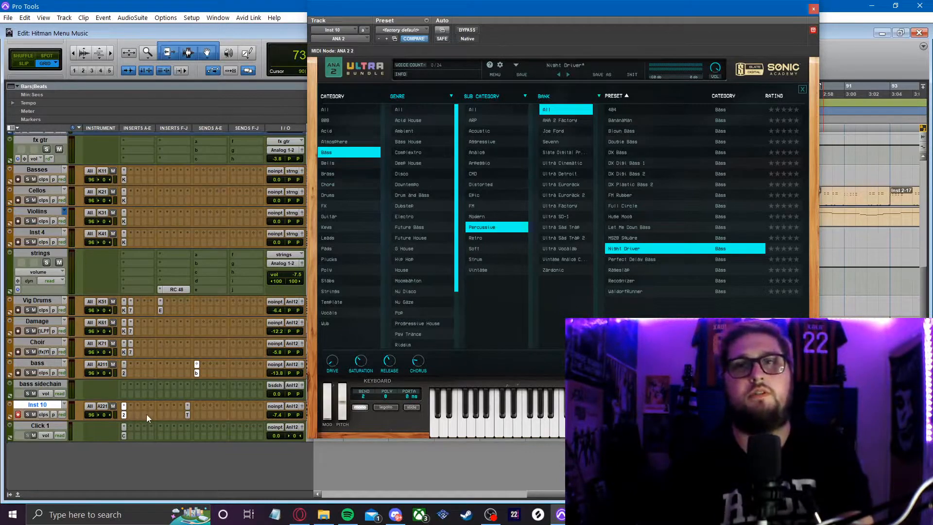
- Insert Decapitator on the Inst 10 track and try out different Drive amounts during playback
click(161, 414)
click(206, 407)
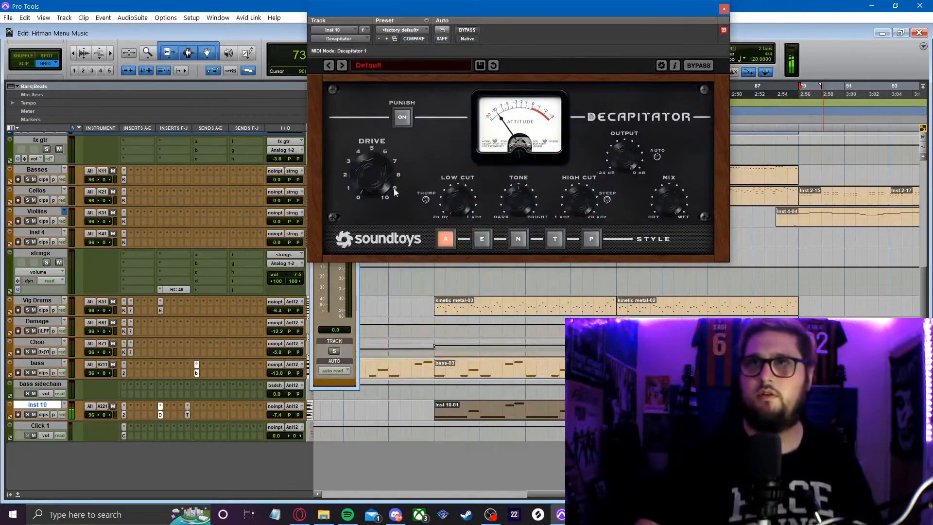
drag(383, 160, 382, 133)
drag(391, 100, 380, 241)
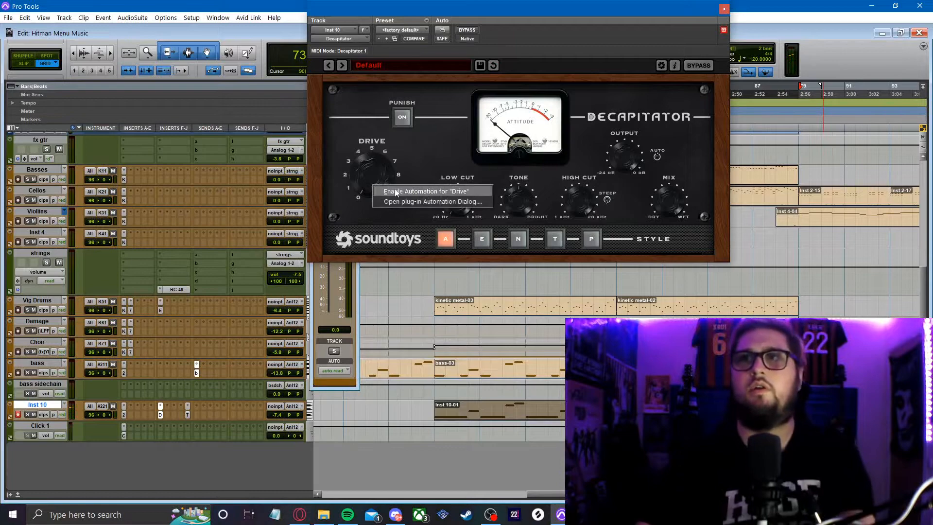
key(space)
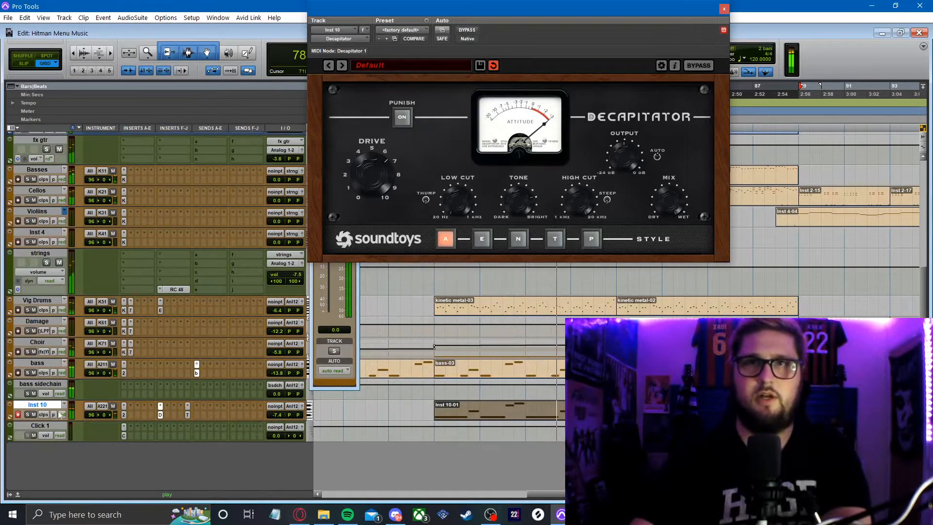
- Display the Decapitator Drive automation lane on the Inst 10 track and stop playback
click(43, 414)
mouse_move(78, 406)
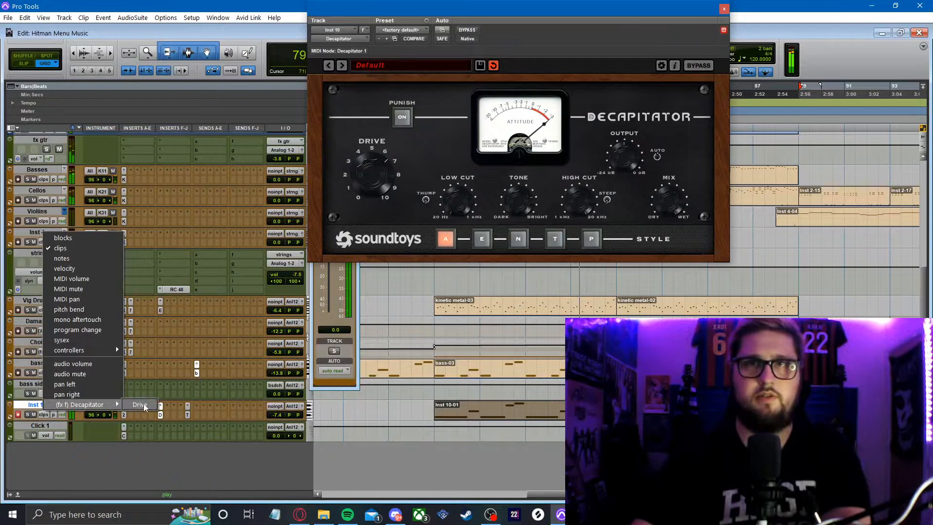
click(142, 409)
key(space)
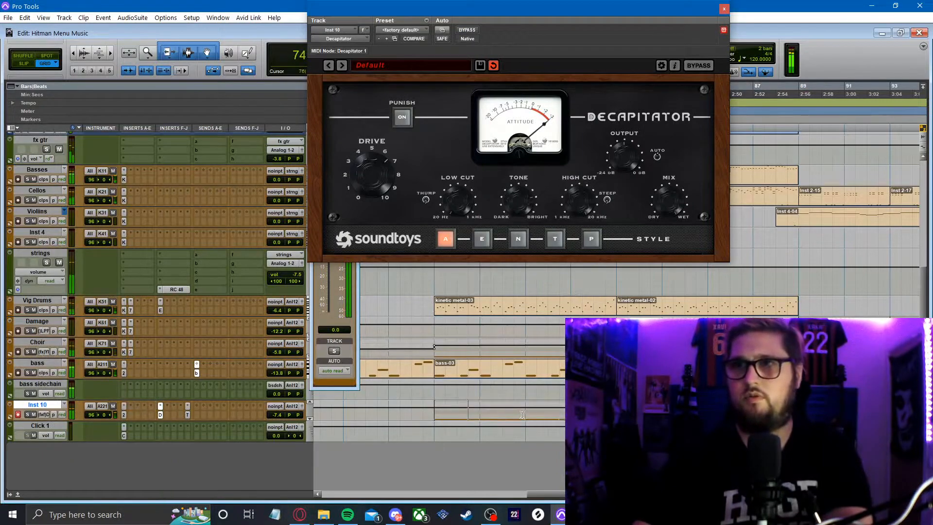
- Lower Inst 10's Drive automation between bars 73 and 89, delete the low breakpoint at bar 73 to form a ramp, and close Decapitator
drag(434, 413, 799, 413)
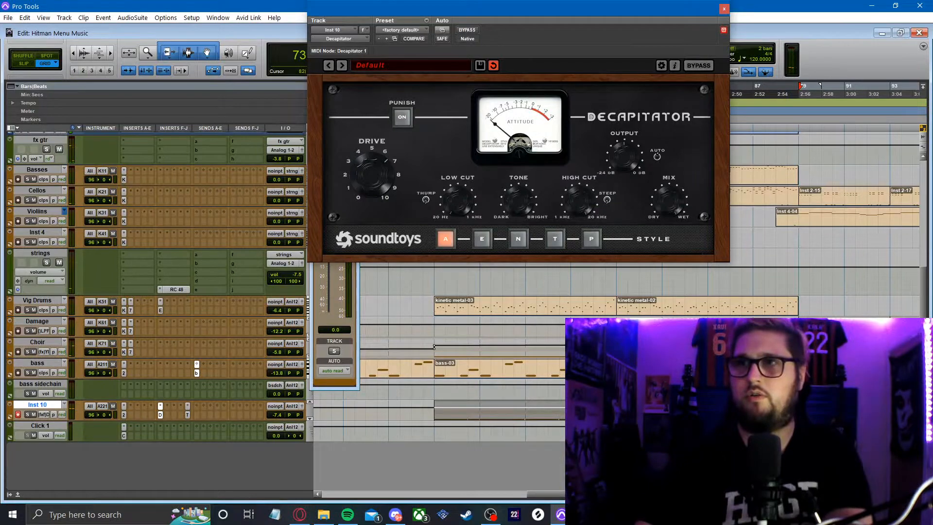
drag(648, 407, 649, 421)
click(493, 412)
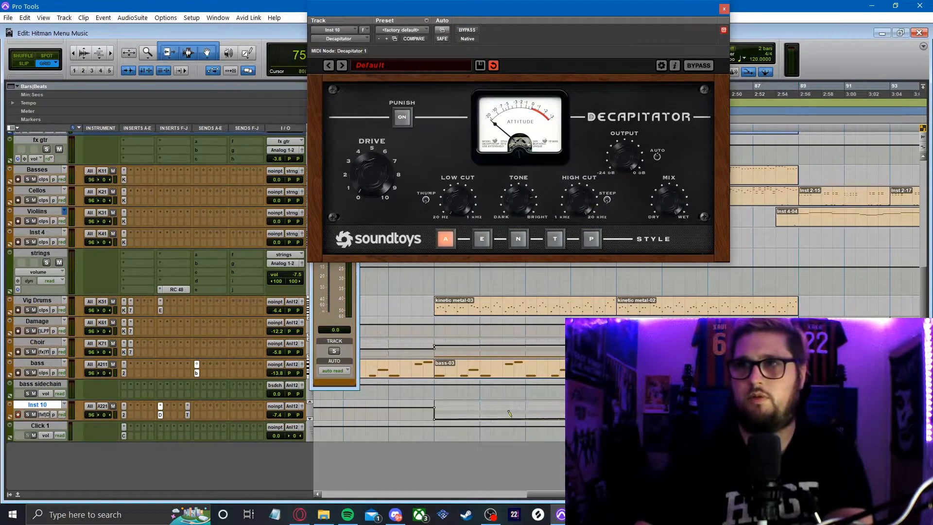
alt+click(435, 420)
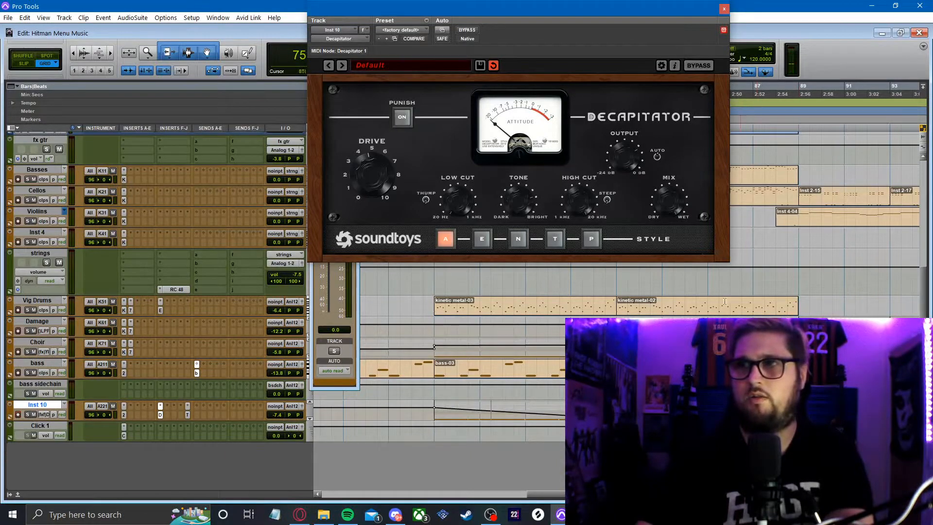
click(724, 9)
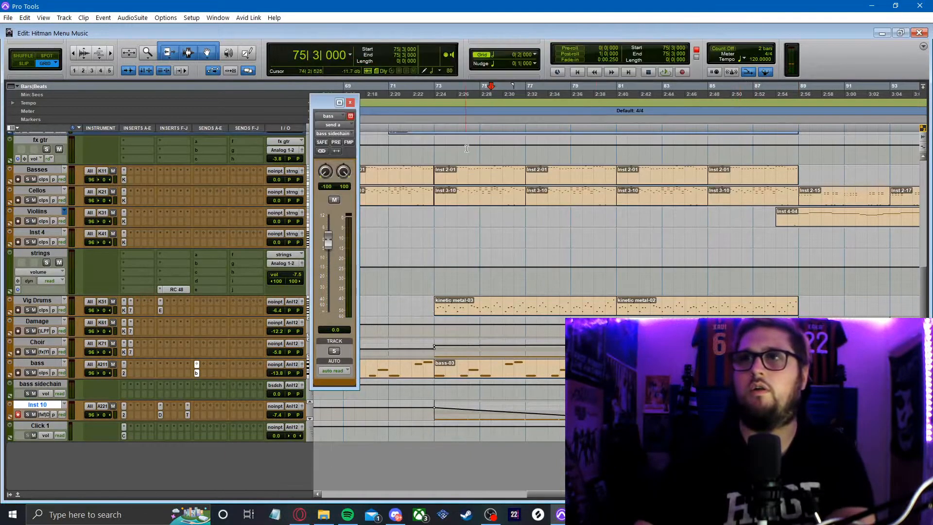
- Play the section from bar 73 and choose an LFO target in ANA 2 on the Inst 10 track
click(434, 129)
key(space)
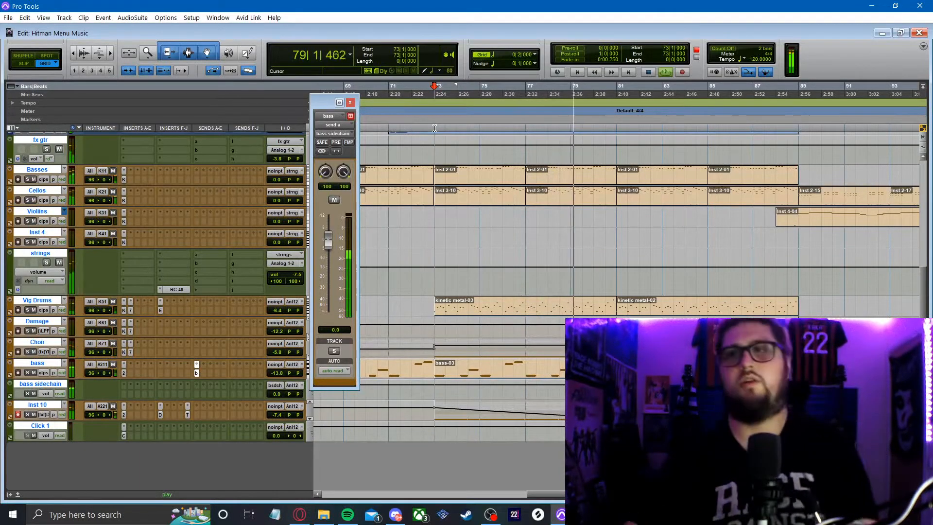
key(space)
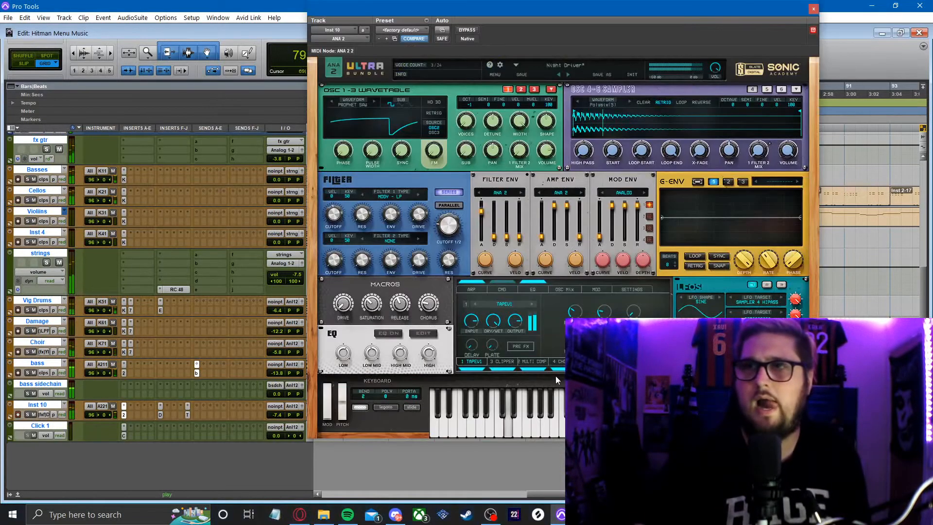
right_click(734, 296)
mouse_move(782, 303)
click(835, 306)
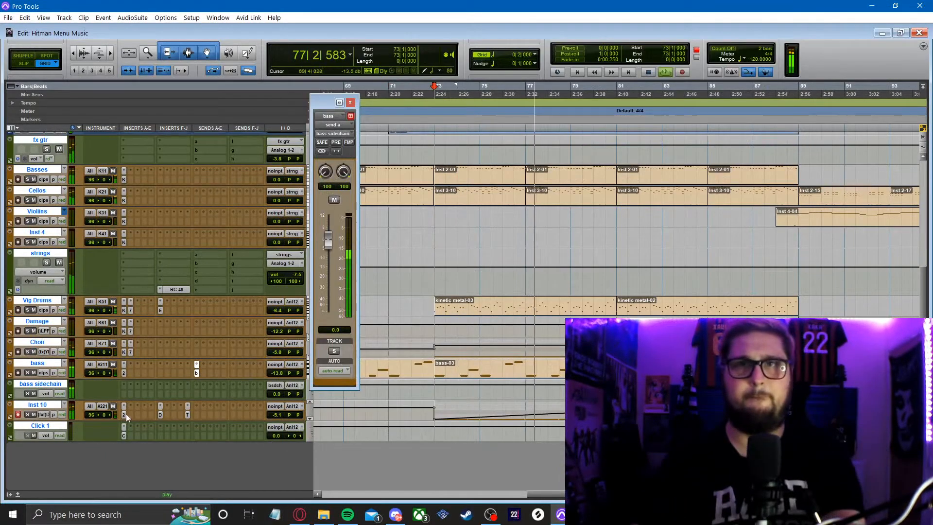
- Restart playback from bar 73 and choose a Sampler 4 parameter as an LFO target in ANA 2
click(125, 414)
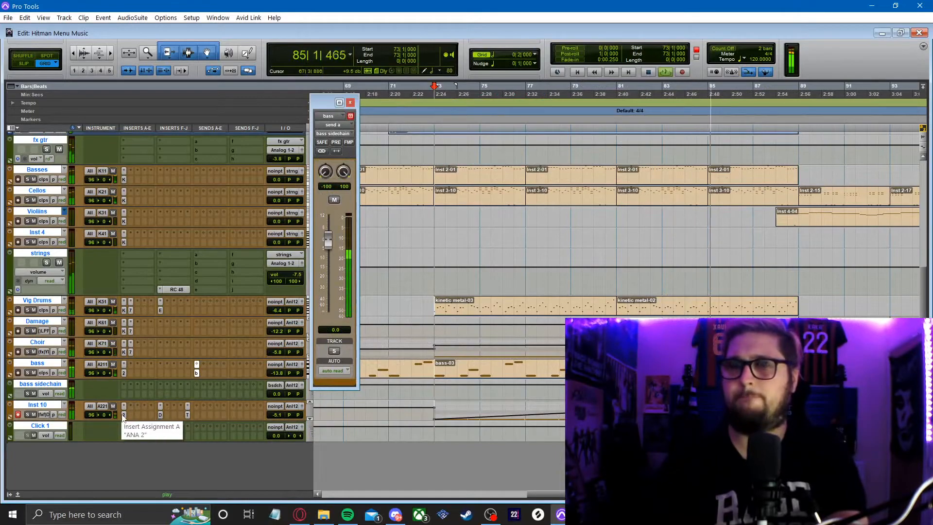
key(space)
key(space)
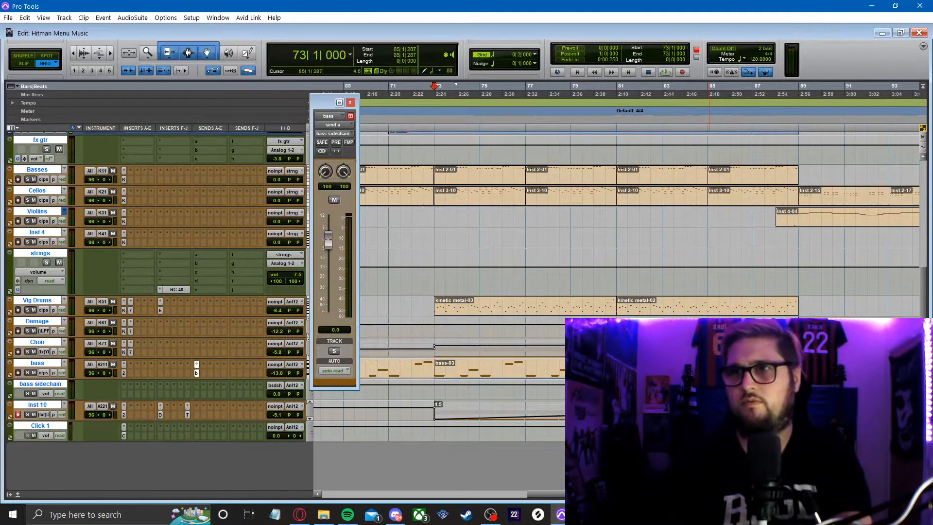
click(124, 414)
click(761, 384)
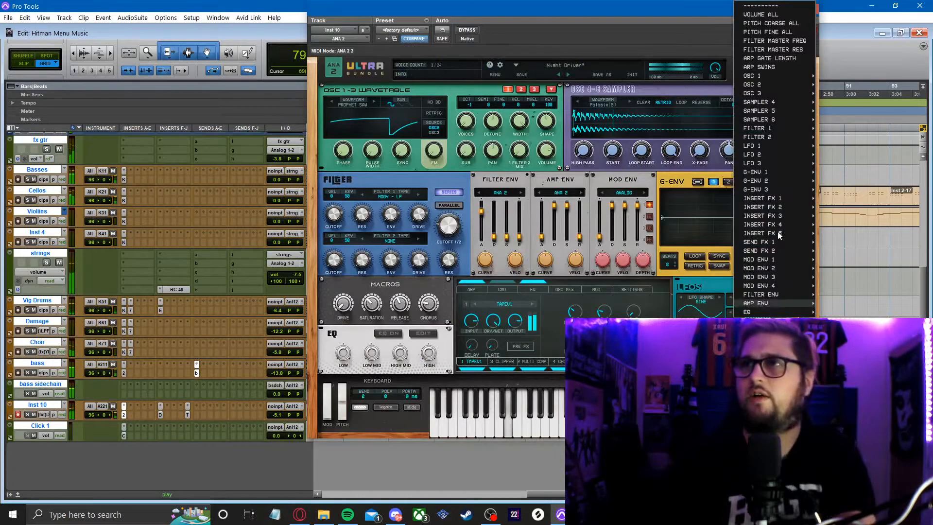
mouse_move(777, 102)
click(849, 111)
- Shape ANA 2's built-in EQ during playback, moving an upper band to 4038 Hz at -4.2 dB, and close the plug-in
click(533, 289)
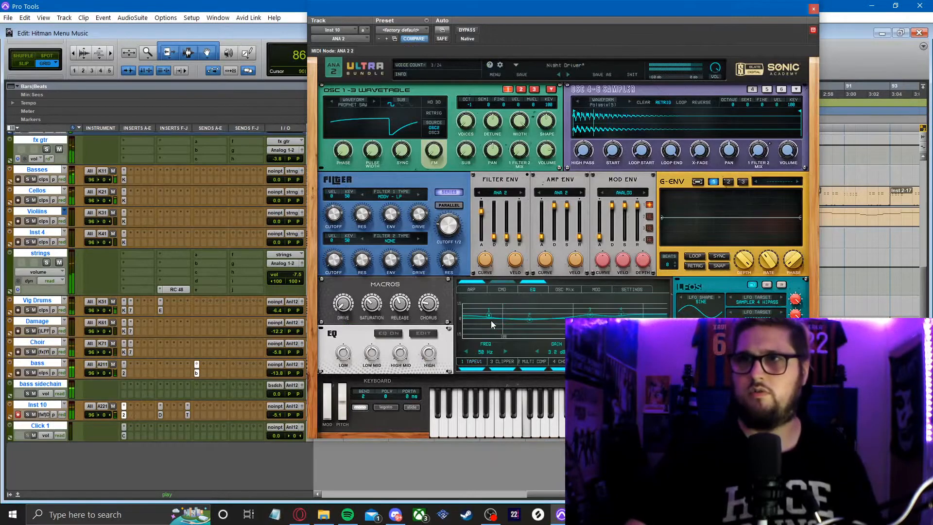
click(122, 414)
key(space)
key(space)
click(124, 415)
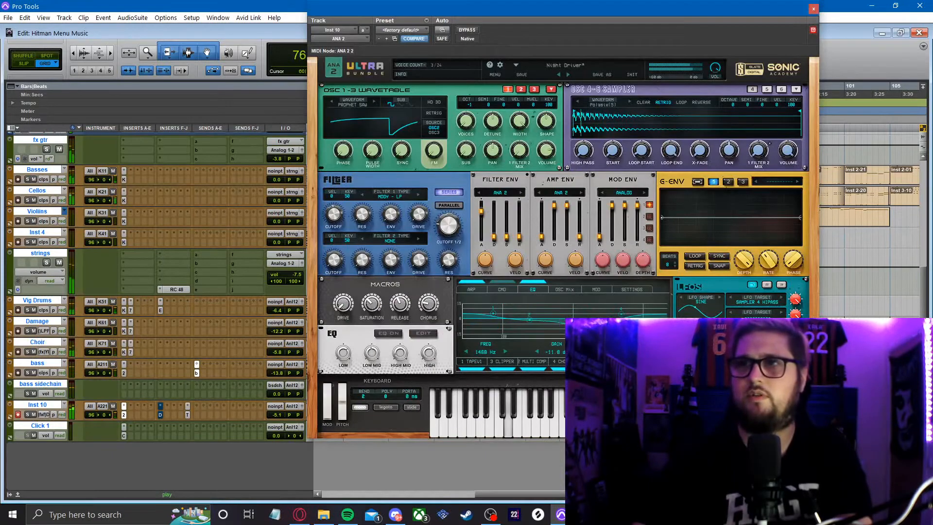
drag(594, 322, 625, 324)
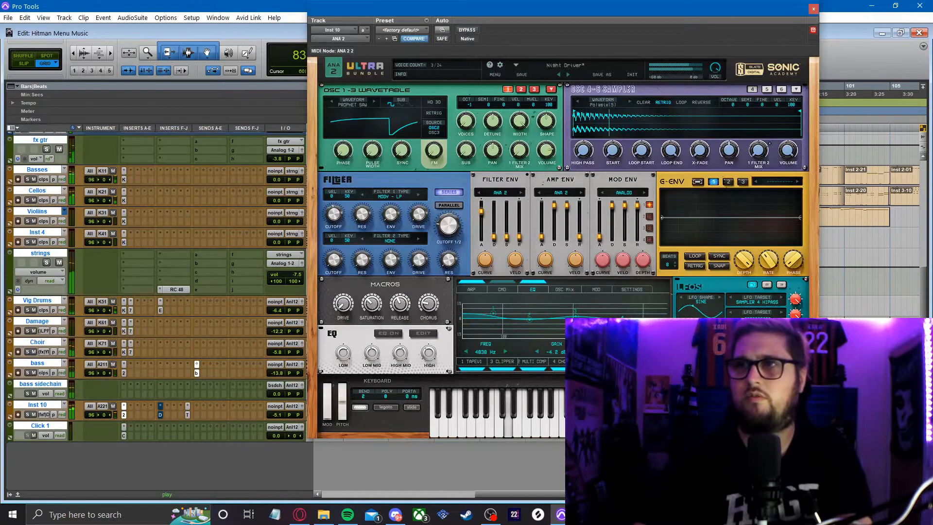
click(813, 9)
- Restart playback, insert a multichannel plug-in before Decapitator on the Inst 10 track, and adjust its control
key(space)
key(space)
click(151, 407)
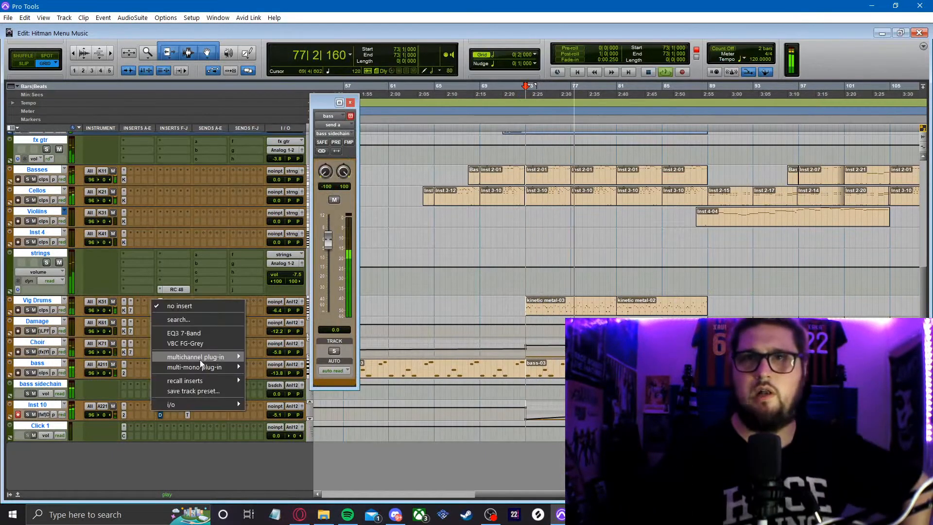
mouse_move(200, 357)
click(452, 160)
click(432, 127)
drag(388, 135, 388, 150)
click(630, 8)
- Insert the VBC FG-Grey compressor after Decapitator on the Inst 10 track and lower its threshold
click(166, 406)
click(398, 292)
drag(437, 84, 436, 95)
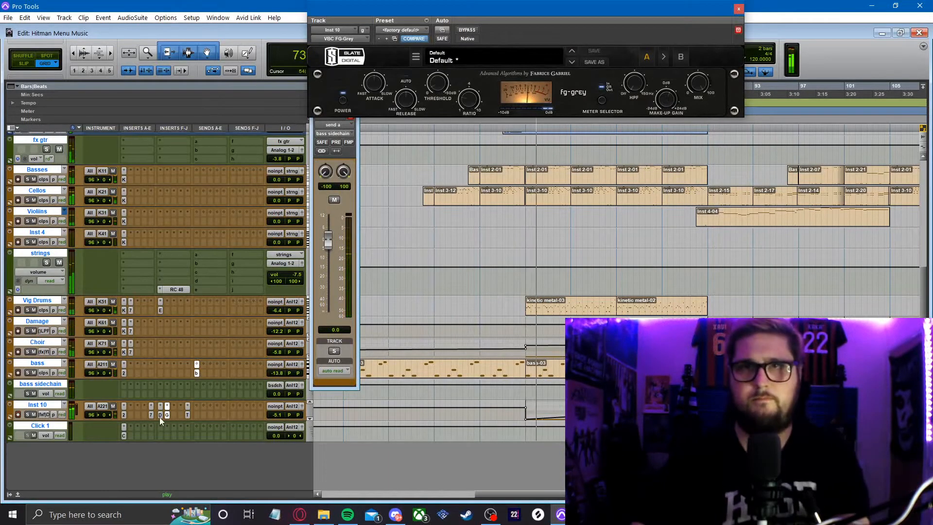
- Open the last insert on the Inst 10 track and switch the track's display back to clips
click(188, 415)
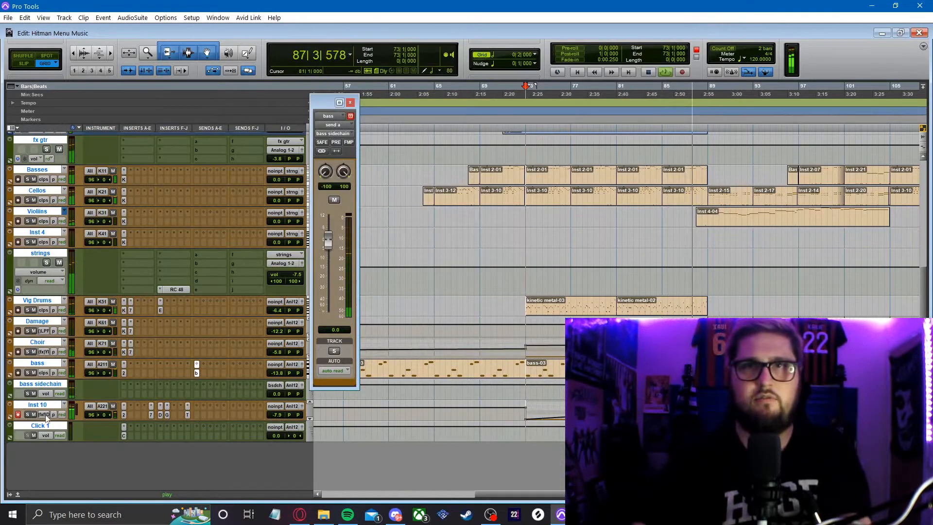
click(43, 415)
click(68, 247)
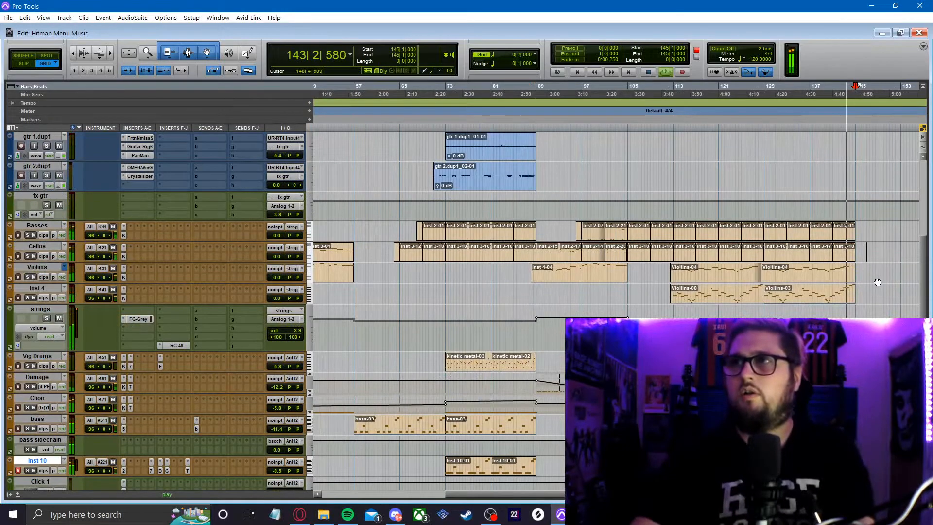
- Stop playback and change the final Basses notes' velocity smoothly from 70% to 100%, limited to 1–127 with a randomize value of 9
click(877, 281)
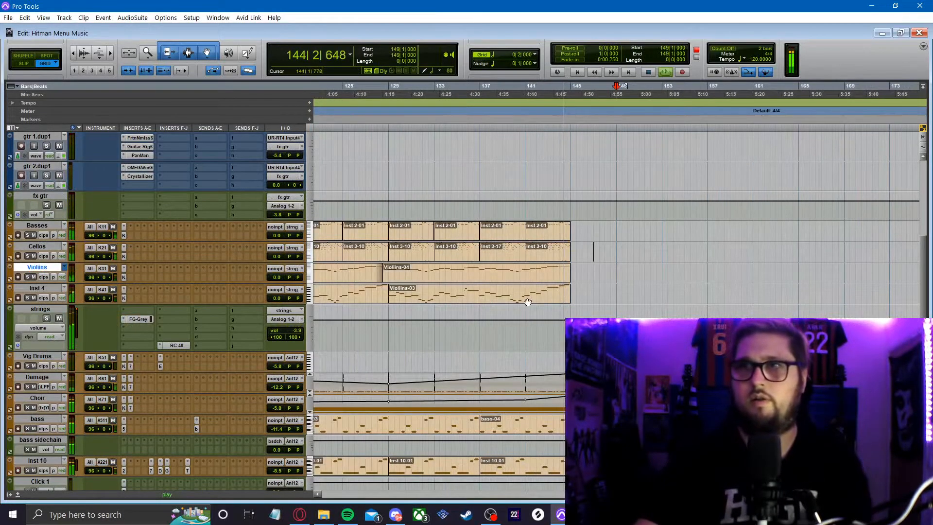
key(space)
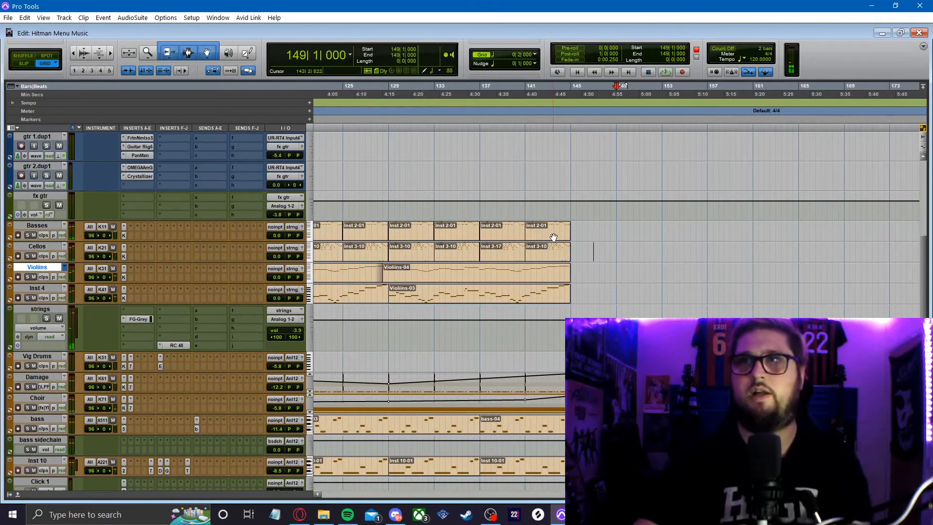
click(535, 233)
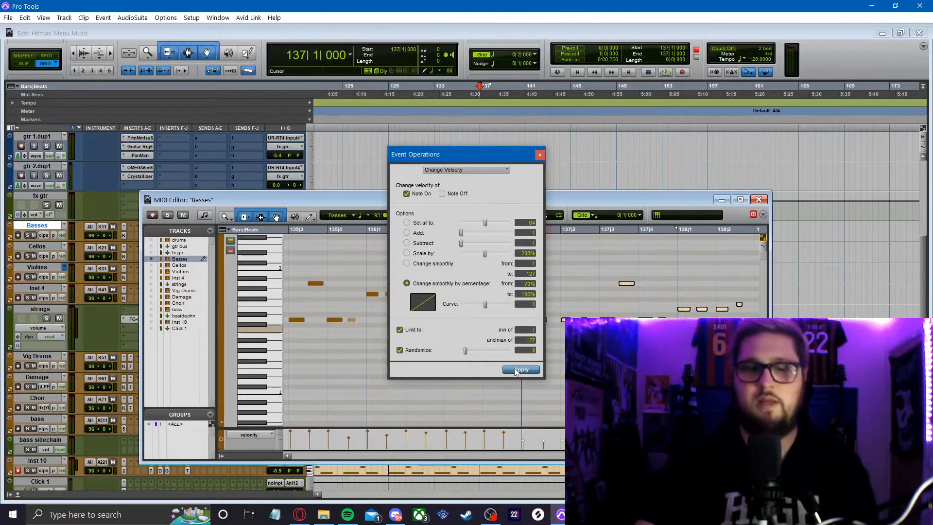
click(516, 371)
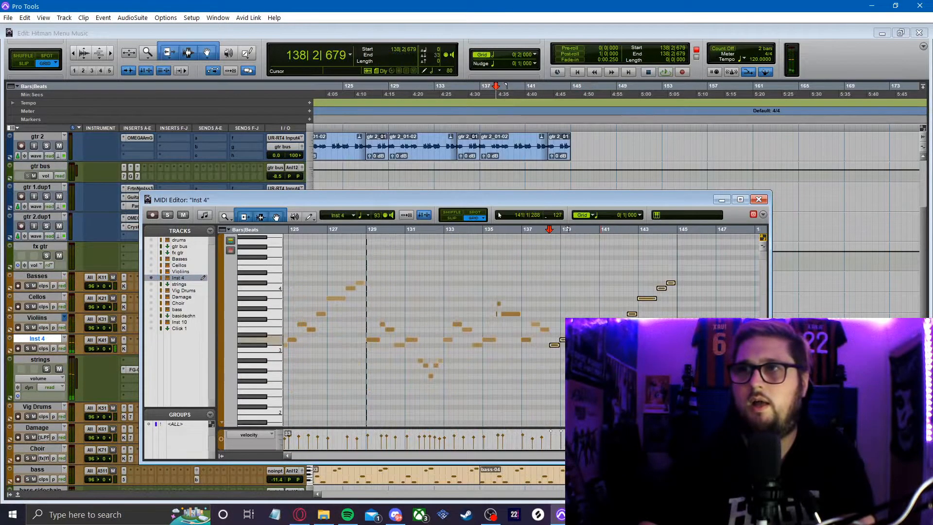
- Select the Inst 4 notes from bar 129 in the MIDI editor, close the editor and play from bar 129
drag(372, 394, 546, 281)
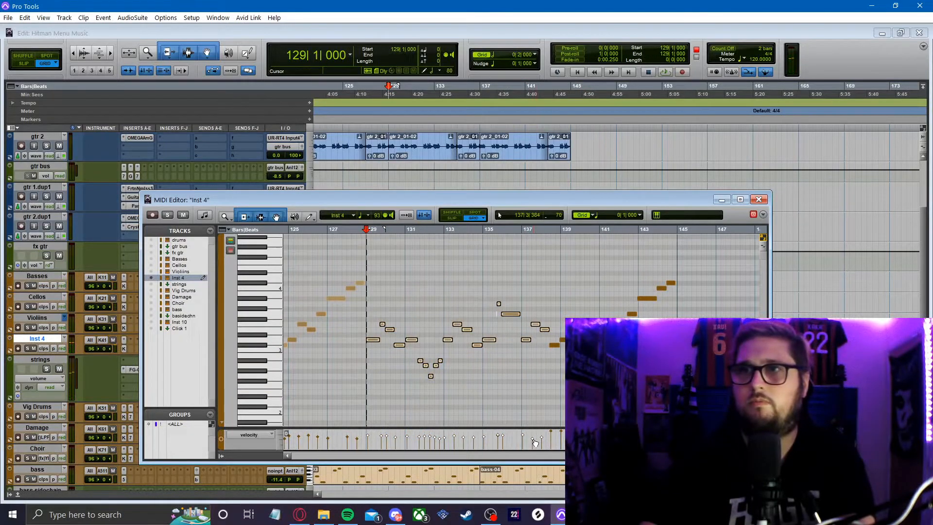
click(758, 200)
scroll(583, 243, down, 4)
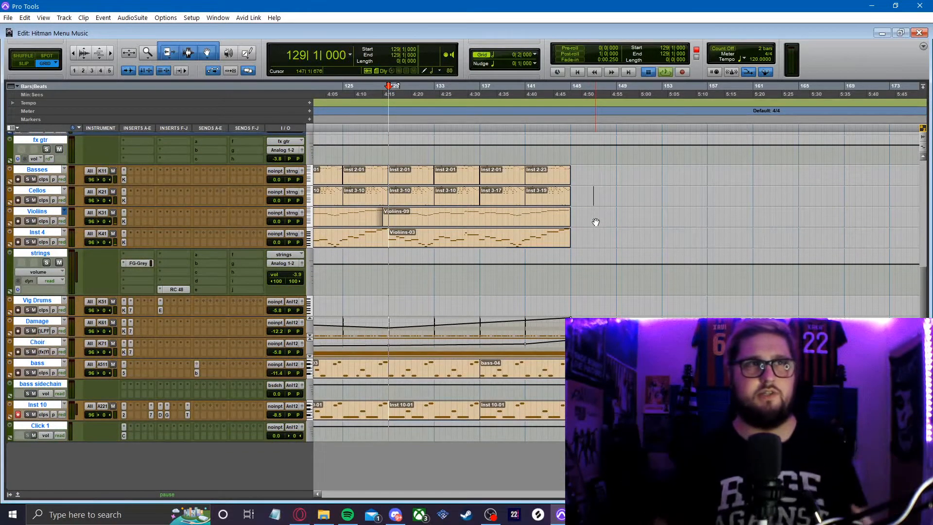
key(space)
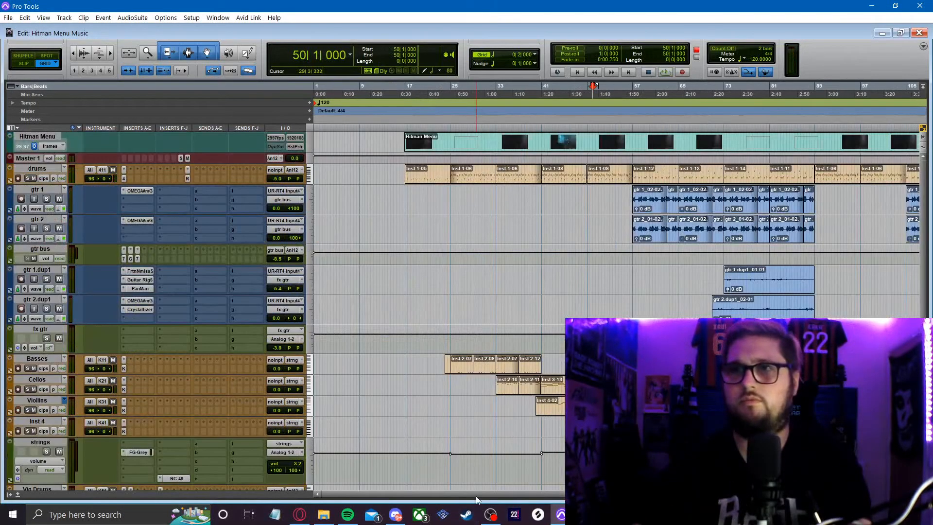
- Examine the closing section of the arrangement up to the end of the drum clips at bar 169
drag(476, 495, 656, 496)
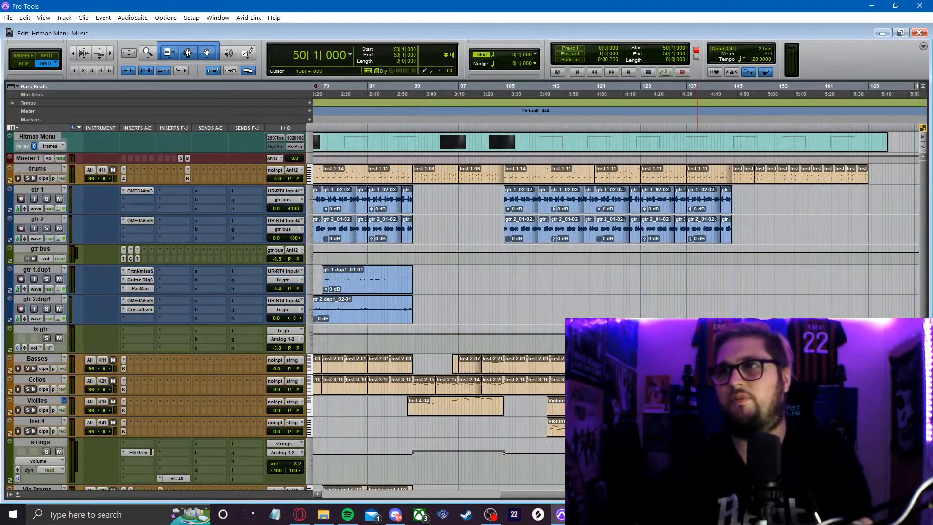
scroll(700, 389, right, 4)
click(627, 273)
key(ctrl+])
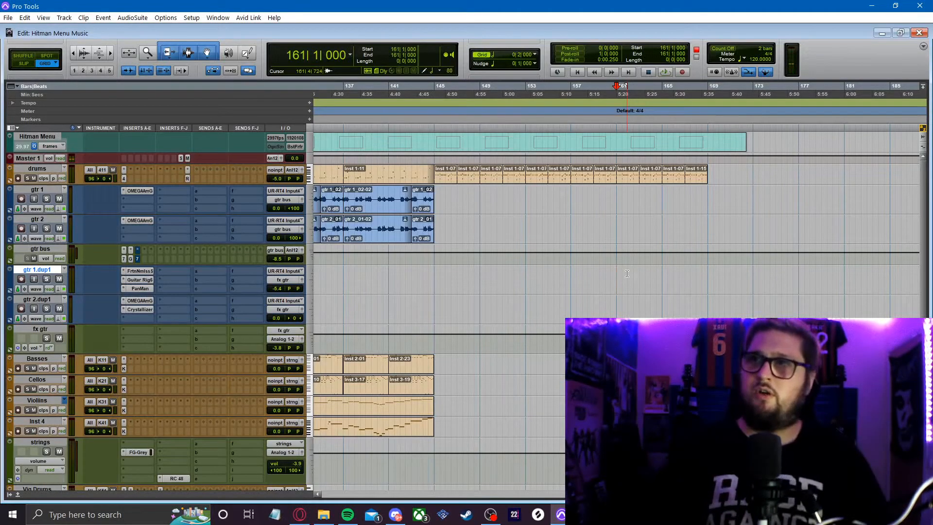
key(r)
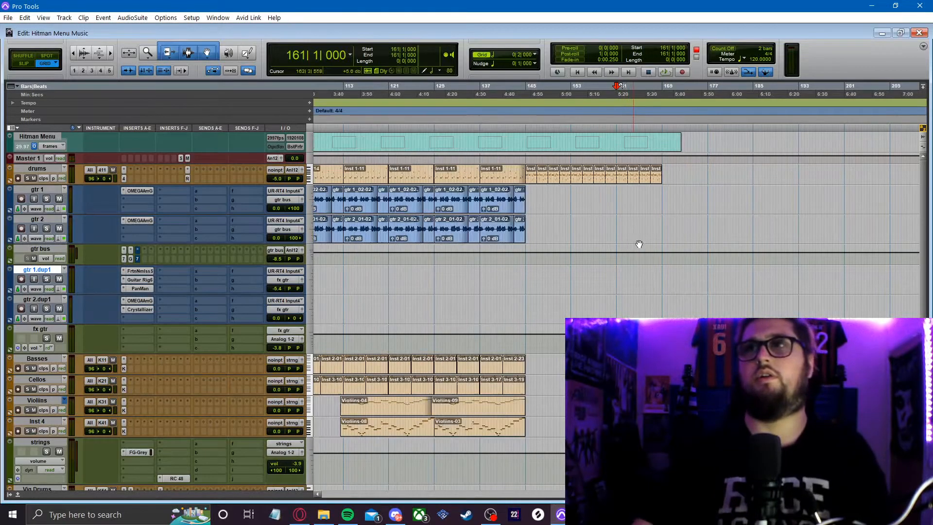
click(661, 199)
key(t)
key(t)
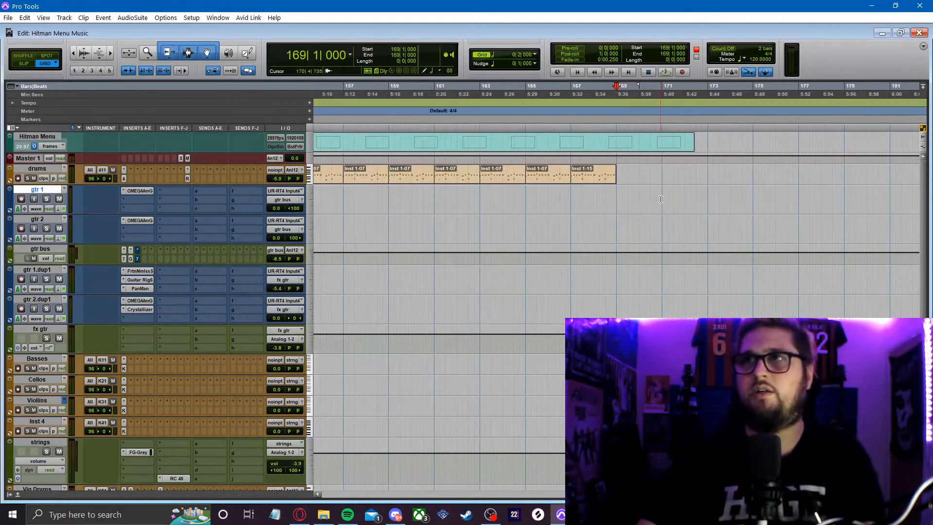
- Copy the earlier gtr 1.dup1 clip to bars 153–169 on the same track
key(r)
key(r)
key(r)
click(397, 269)
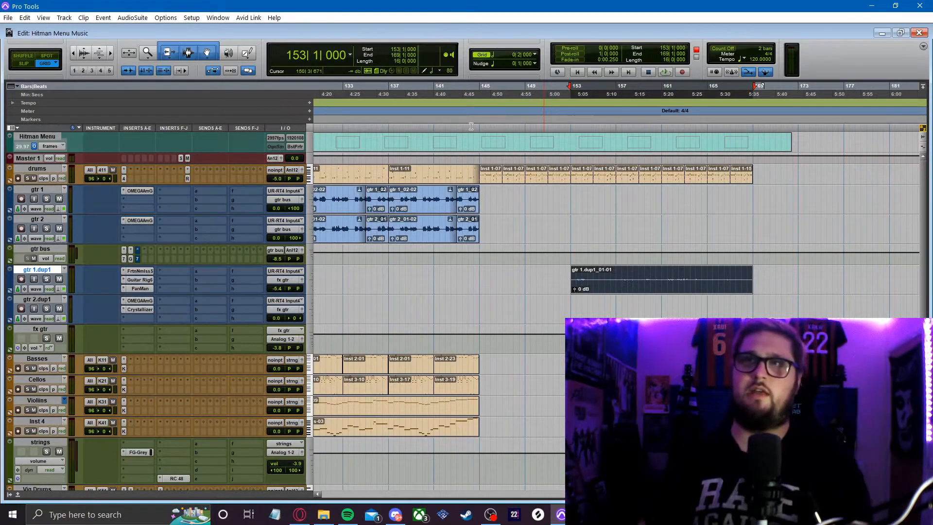
- Play the ending from bar 144 to hear the copied guitar clip come in
click(471, 126)
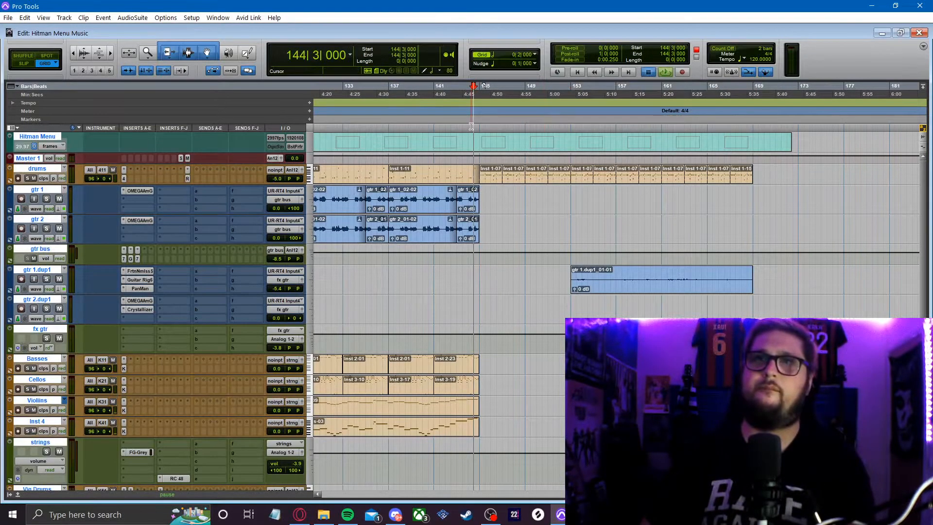
key(space)
scroll(83, 479, down, 5)
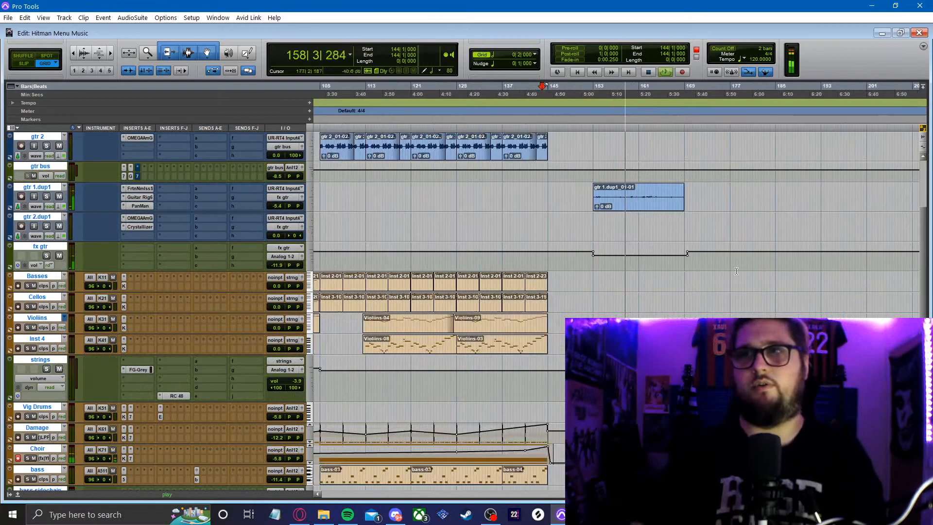
- Examine the strings, choir, bass and Inst 10 tracks around bar 131 while playback continues
key(ctrl+bracketleft)
key(r)
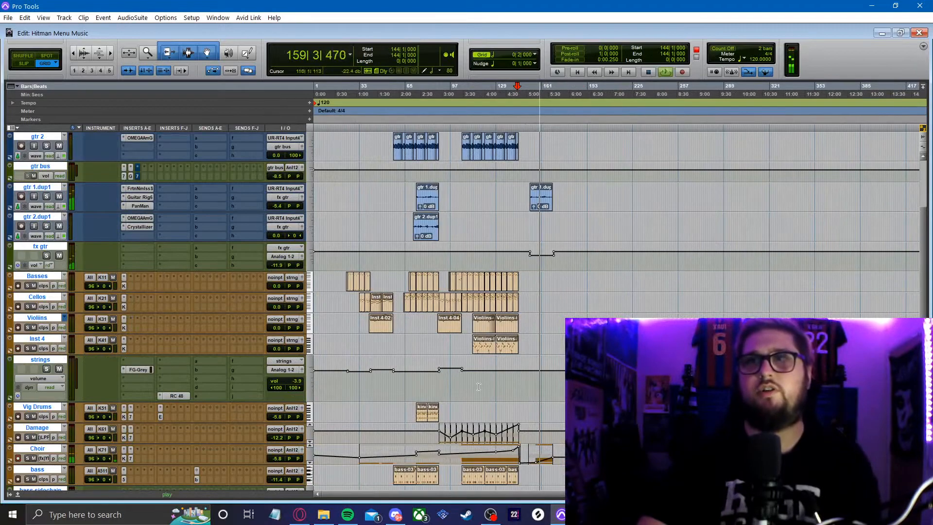
click(498, 383)
key(t)
key(t)
scroll(466, 311, down, 4)
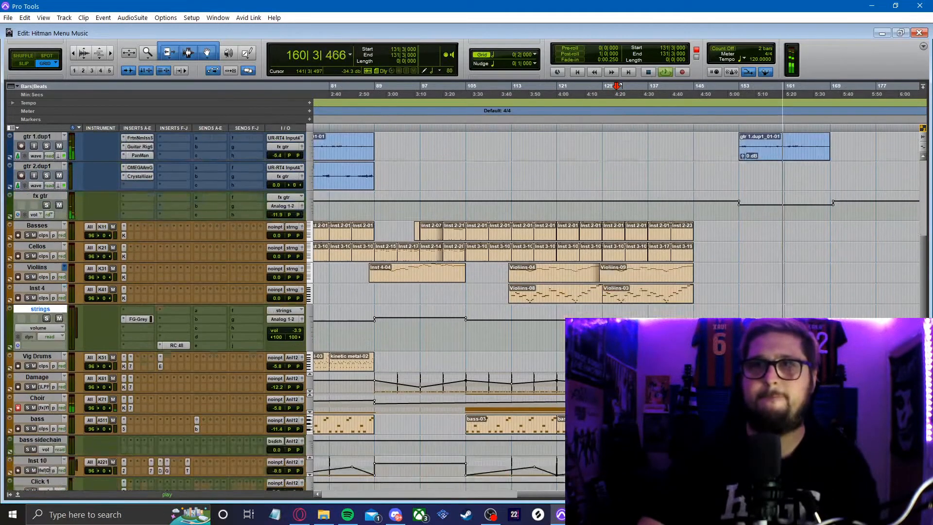
- Play the outro up to about bar 165 while checking the guitar, strings and bass tracks, and stop playback
scroll(453, 363, up, 6)
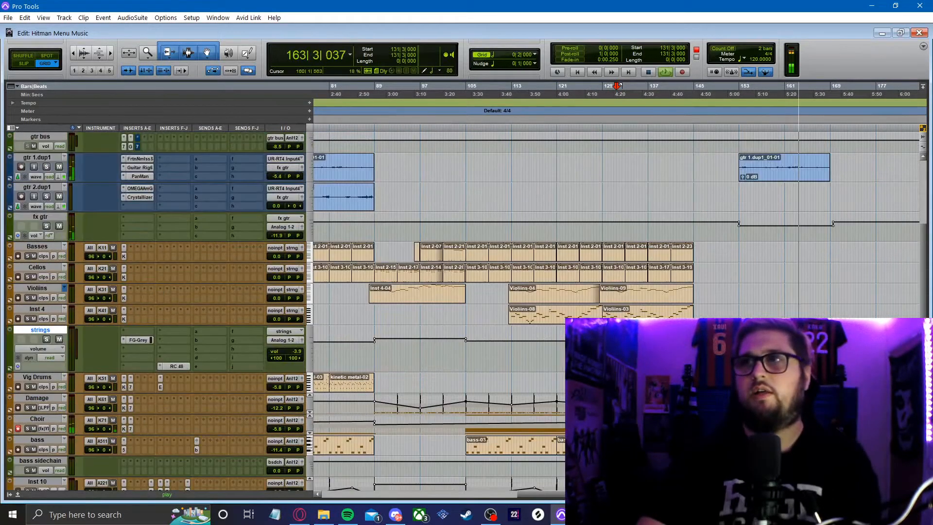
scroll(798, 295, down, 6)
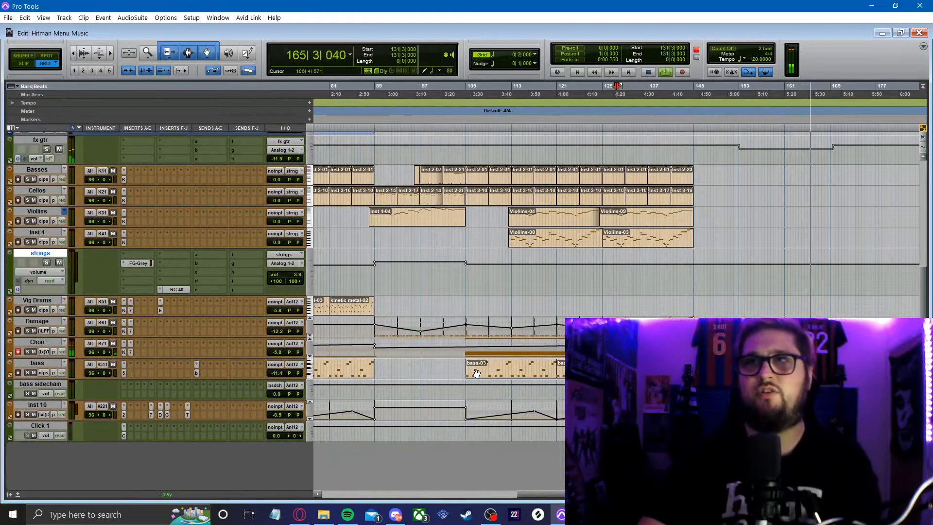
key(space)
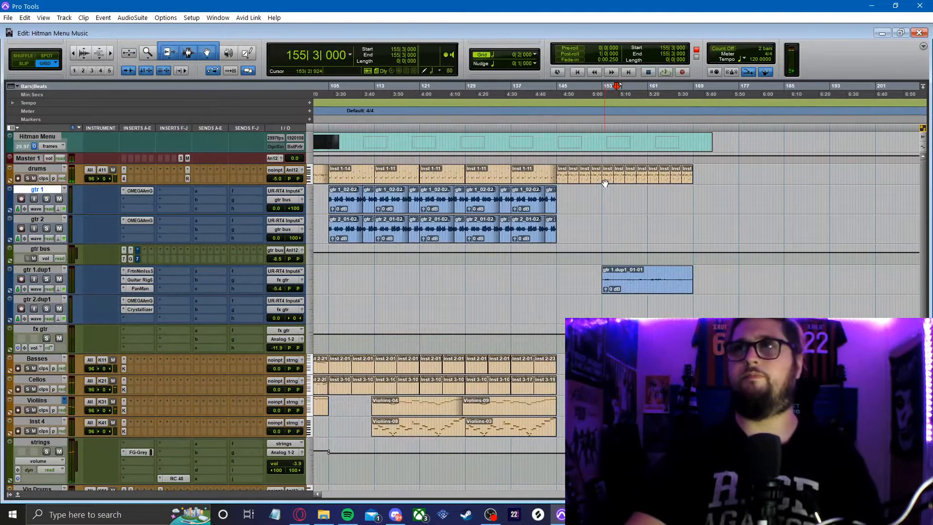
- Show the Choir track as clips and edit the opening note of its new bars 152–169 part in the MIDI Editor
click(605, 182)
scroll(638, 249, down, 4)
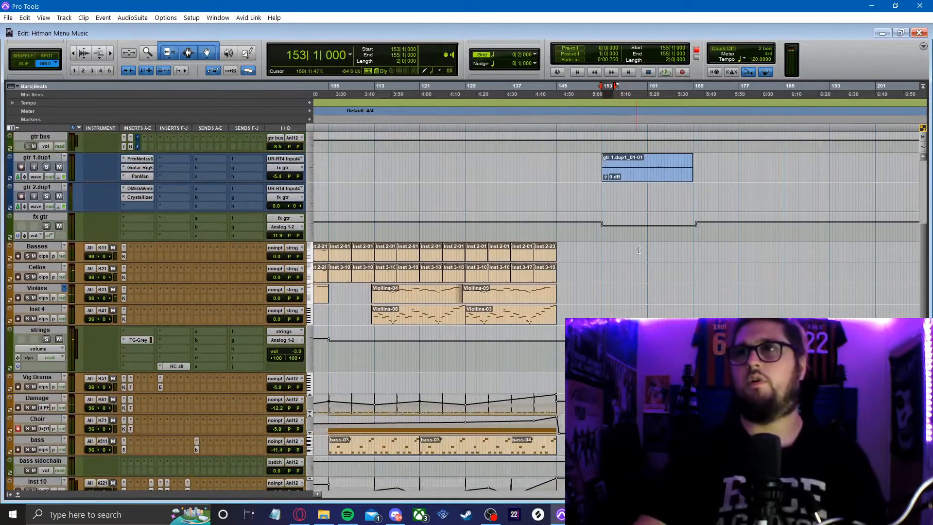
click(45, 429)
click(82, 264)
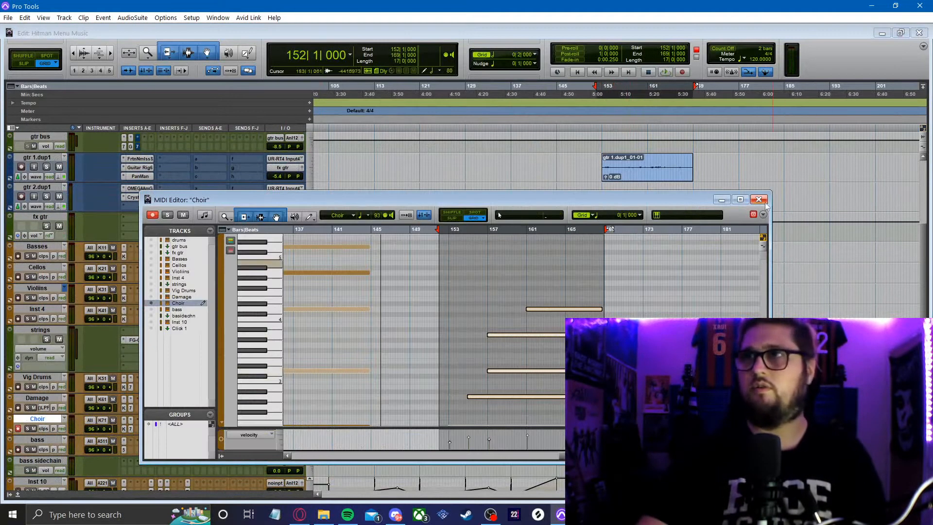
drag(468, 397, 453, 381)
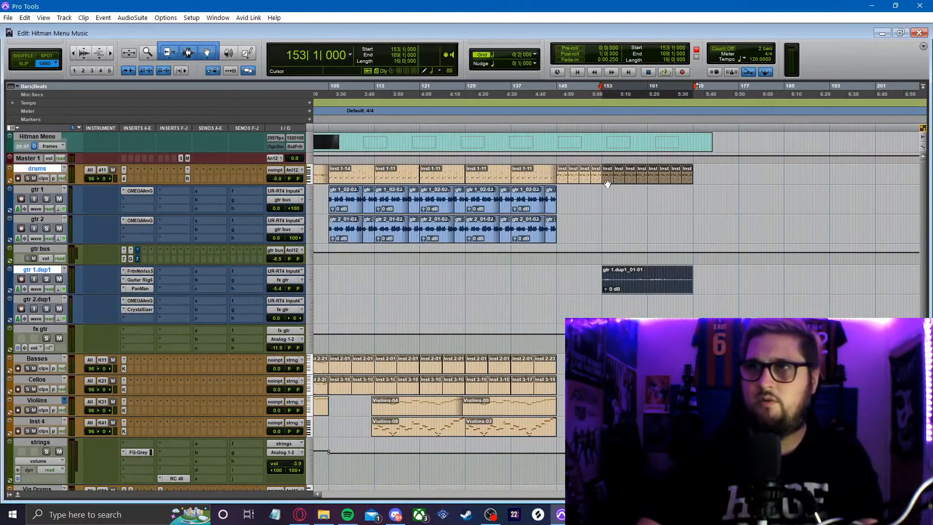
- Try to move the selected drums and gtr 1.dup1 clips from bars 153–169 elsewhere on the timeline, and undo it
scroll(531, 252, down, 1)
scroll(531, 252, up, 1)
key(F1)
drag(605, 182, 832, 179)
scroll(849, 214, down, 1)
key(ctrl+z)
scroll(845, 211, down, 2)
scroll(440, 145, up, 2)
- Set the grid to 1 bar and move everything between bars 89 and 169 on all tracks 16 bars later
drag(440, 121, 894, 122)
shift+click(901, 122)
click(459, 160)
click(445, 178)
click(534, 54)
click(506, 60)
drag(438, 122, 895, 121)
click(44, 63)
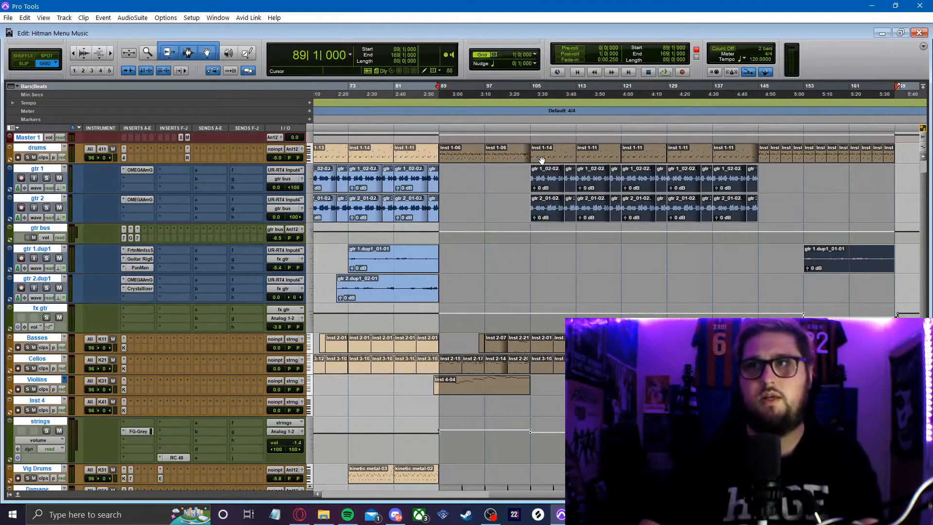
drag(541, 160, 632, 161)
- Separate the Choir clip at bar 97
click(490, 287)
scroll(486, 302, down, 2)
drag(452, 344, 595, 354)
scroll(510, 349, down, 4)
scroll(502, 352, up, 1)
scroll(502, 352, down, 1)
click(485, 345)
key(b)
scroll(466, 300, up, 1)
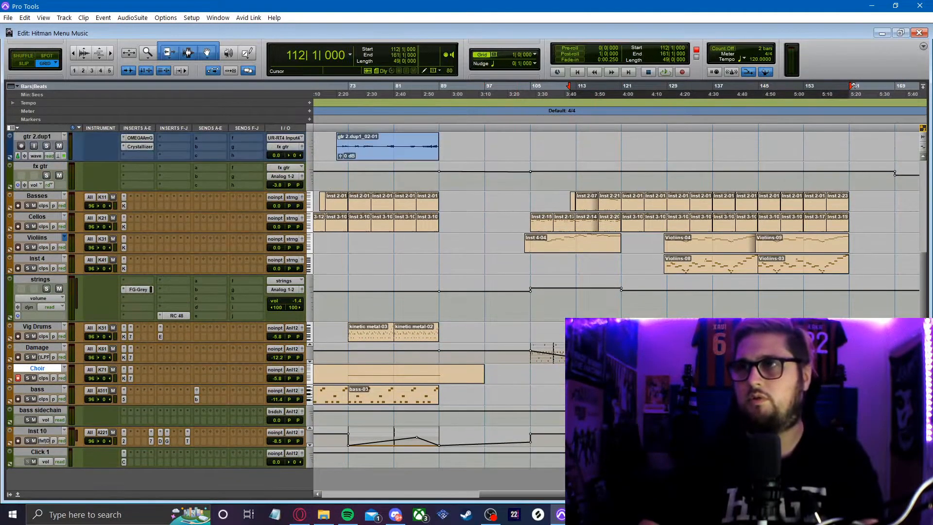
- Move the outro's drums and gtr 1.dup1 clips into the opened gap at bars 89–105
scroll(489, 222, up, 5)
click(484, 360)
key(r)
scroll(534, 243, down, 5)
scroll(486, 243, up, 5)
drag(509, 285, 580, 285)
scroll(579, 292, down, 2)
click(579, 353)
key(r)
key(r)
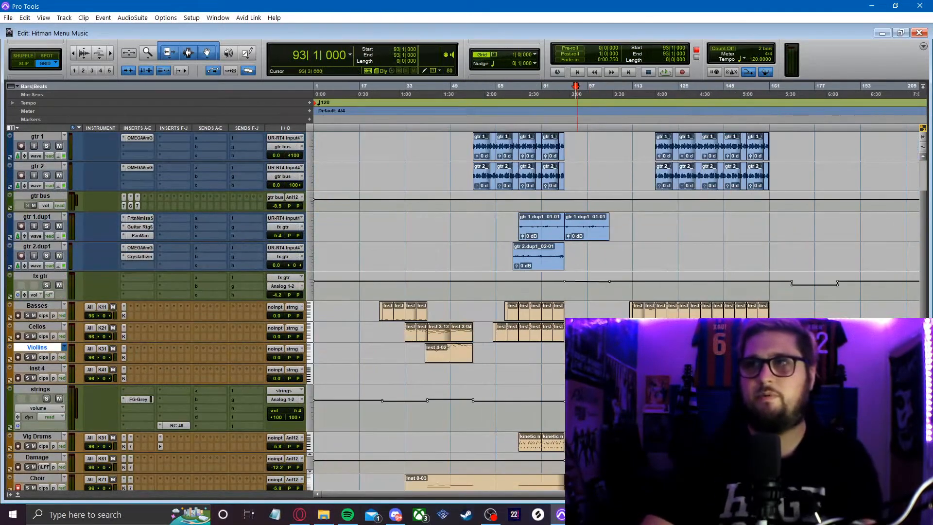
scroll(466, 301, up, 2)
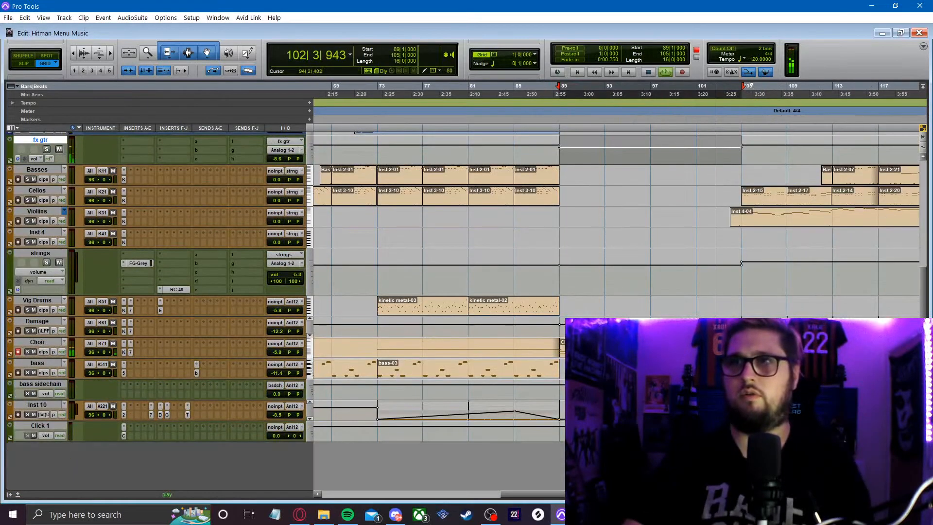
- Display the Kontakt Intensity automation on the Choir track around bars 89–105
click(44, 351)
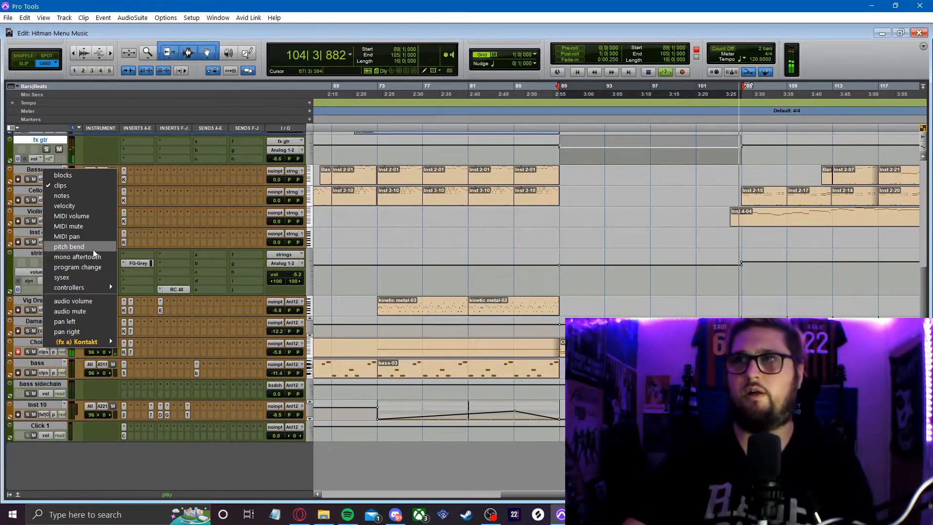
click(780, 347)
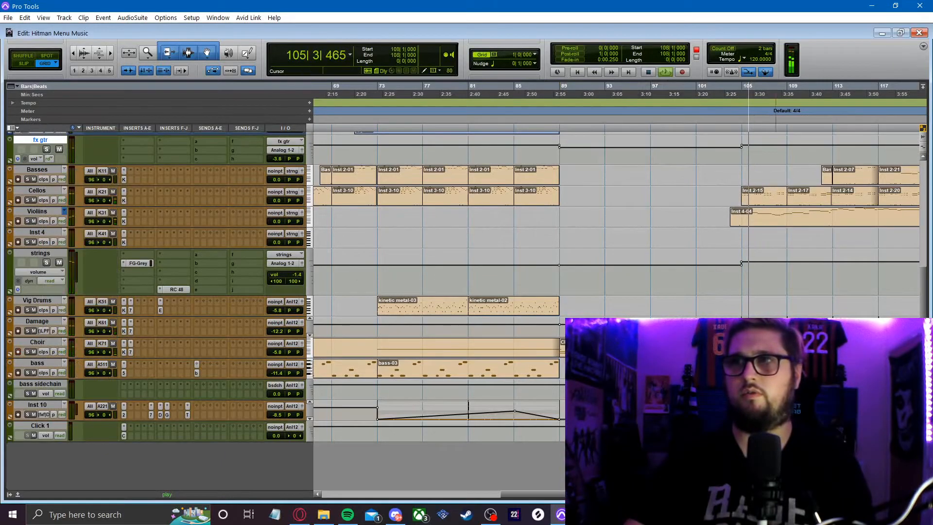
key(r)
key(t)
key(t)
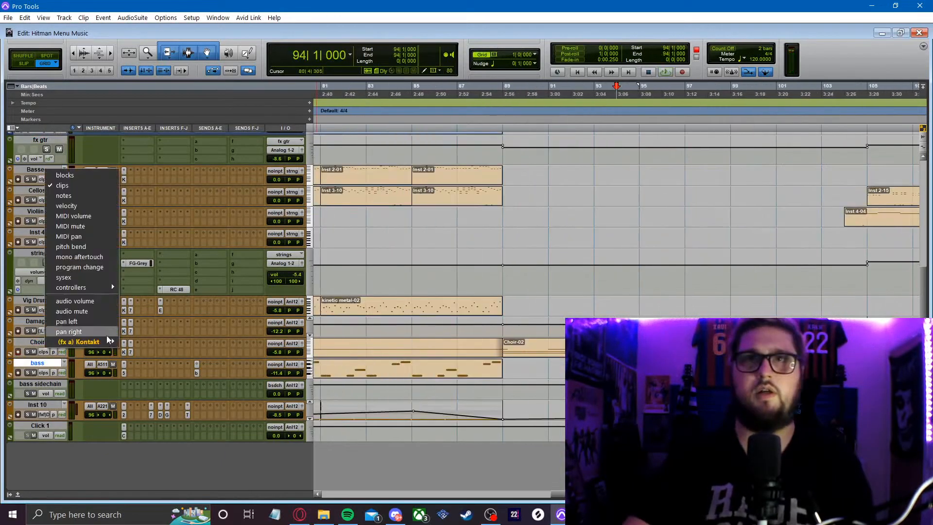
mouse_move(104, 345)
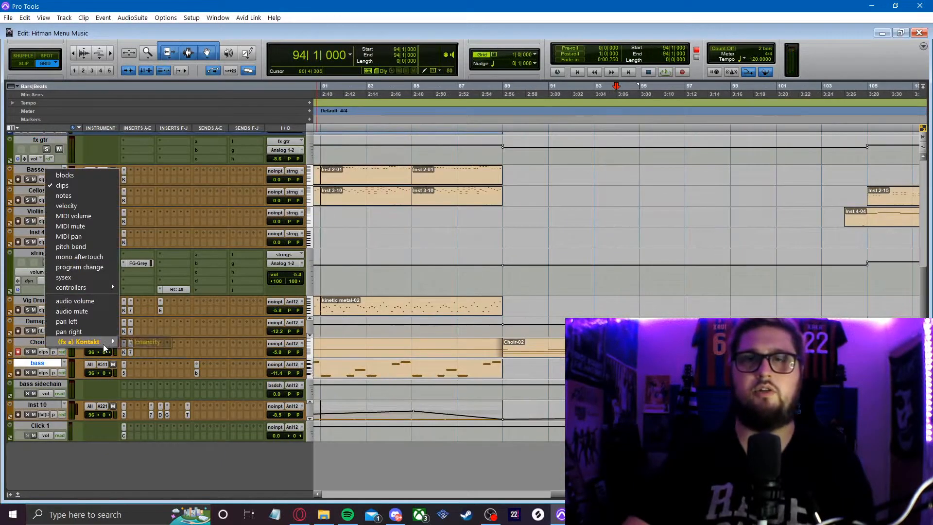
click(147, 343)
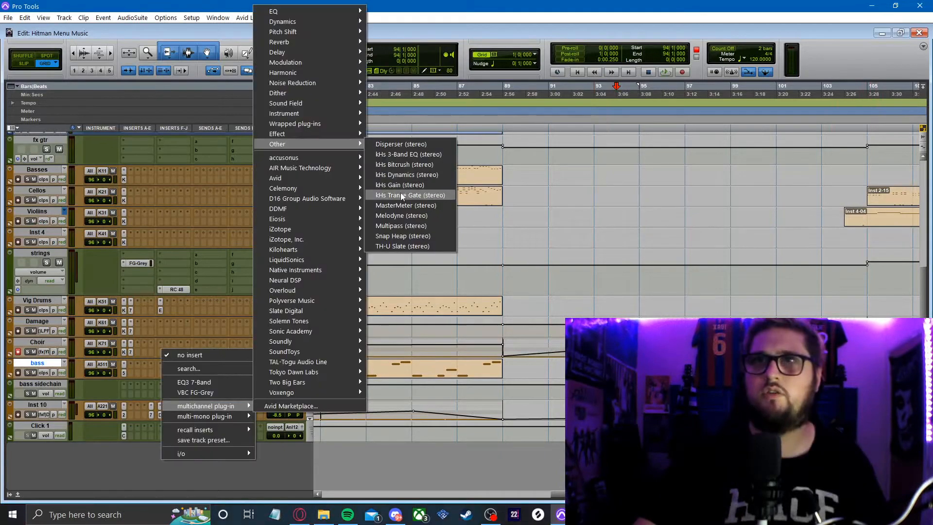
- Insert kHs Trance Gate on the Choir track, set it to 8 steps at 1/16 resolution, and adjust its attack
click(402, 195)
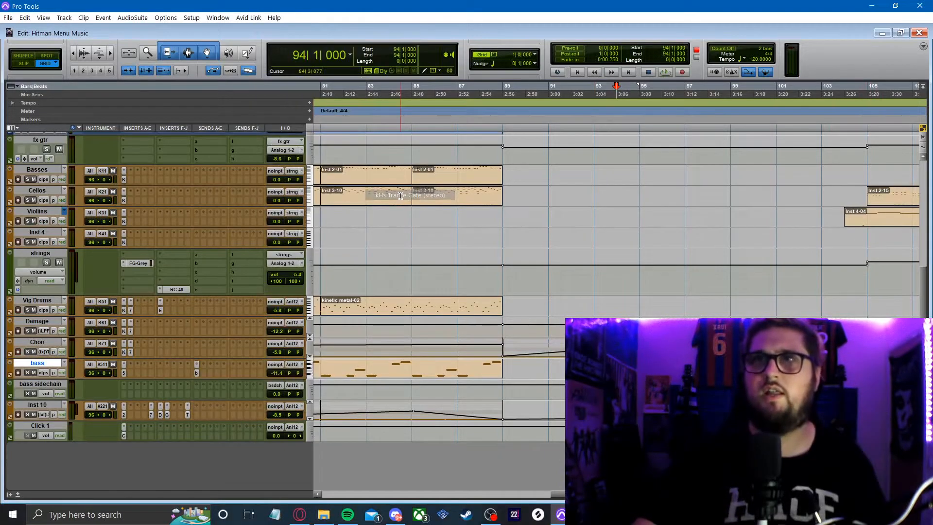
click(454, 380)
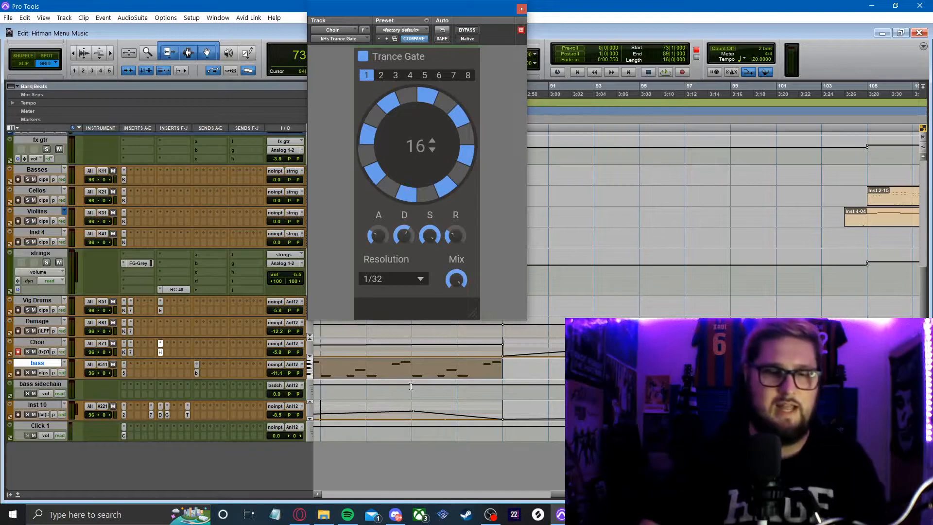
key(r)
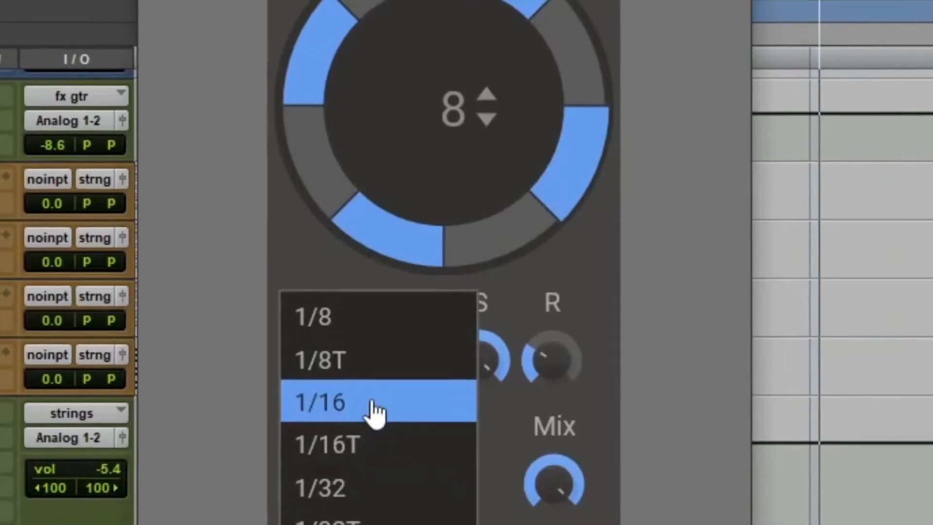
click(391, 254)
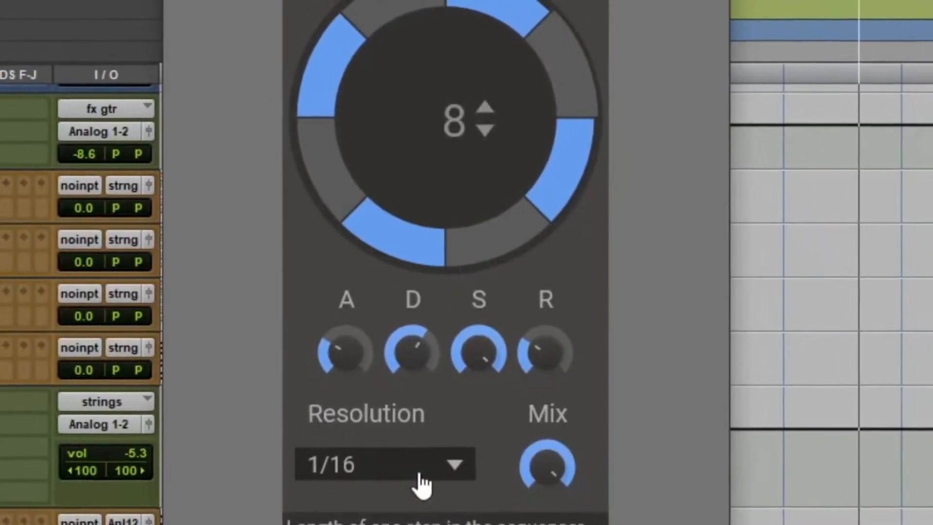
mouse_move(350, 352)
mouse_down()
mouse_move(350, 369)
mouse_move(351, 350)
mouse_up()
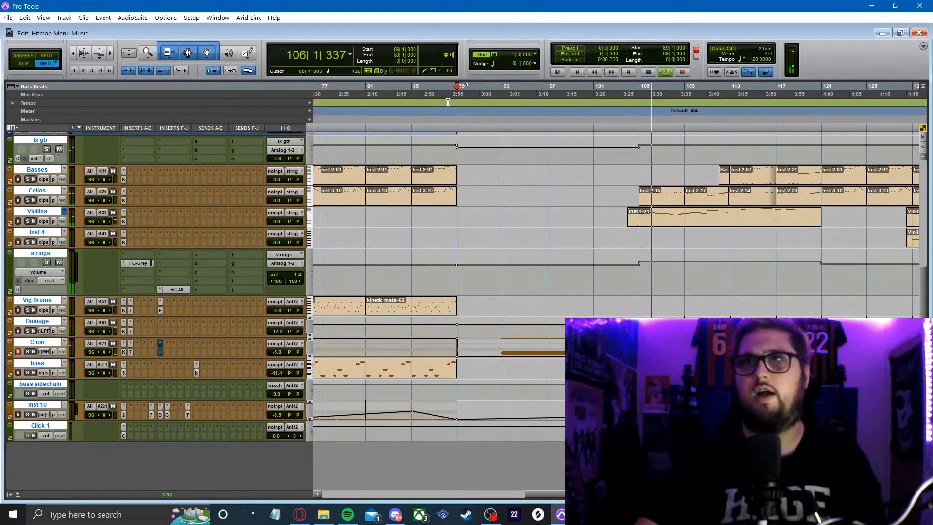
- Play the new middle section from bar 87 and locate the empty Cellos passage after bar 89
key(space)
click(435, 129)
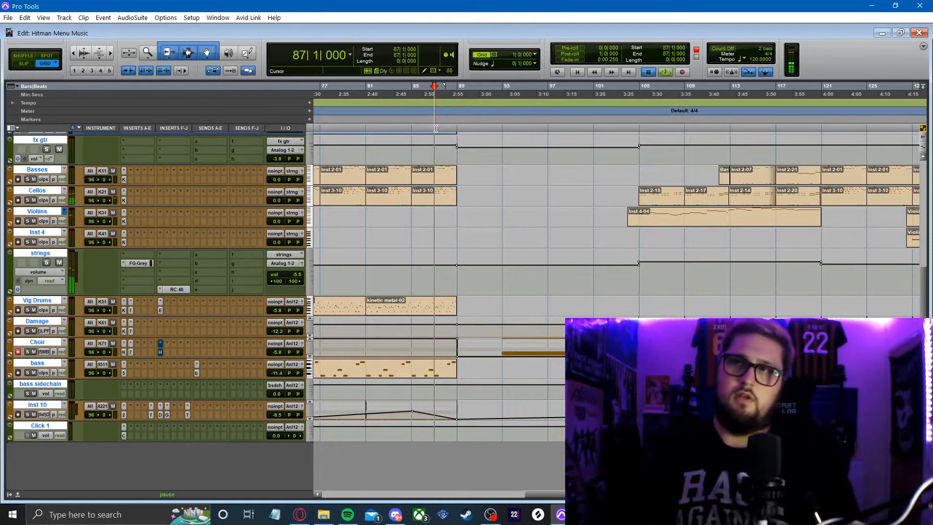
key(space)
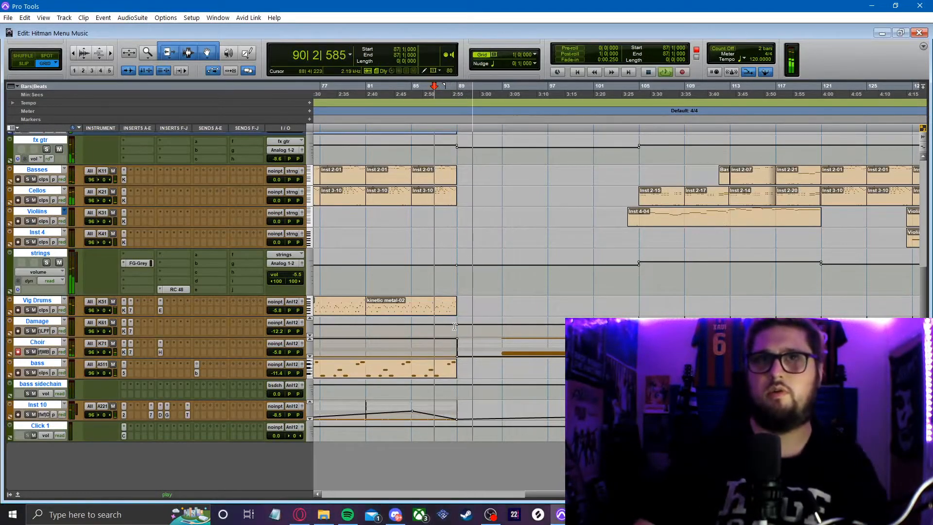
scroll(454, 326, up, 5)
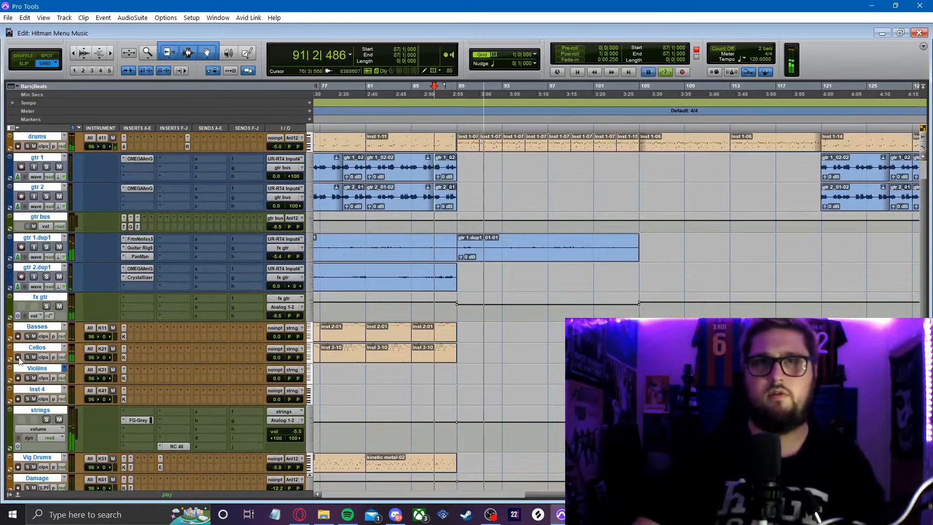
key(space)
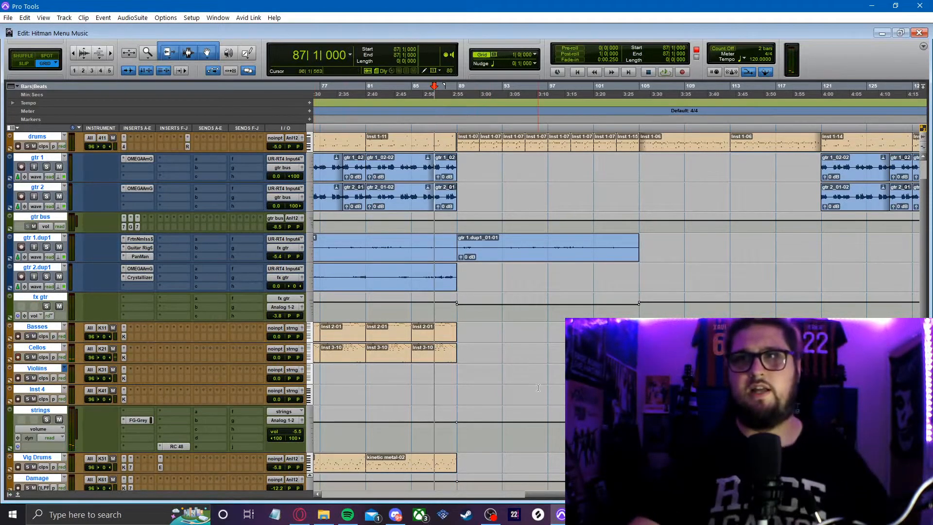
click(494, 346)
key(ctrl+])
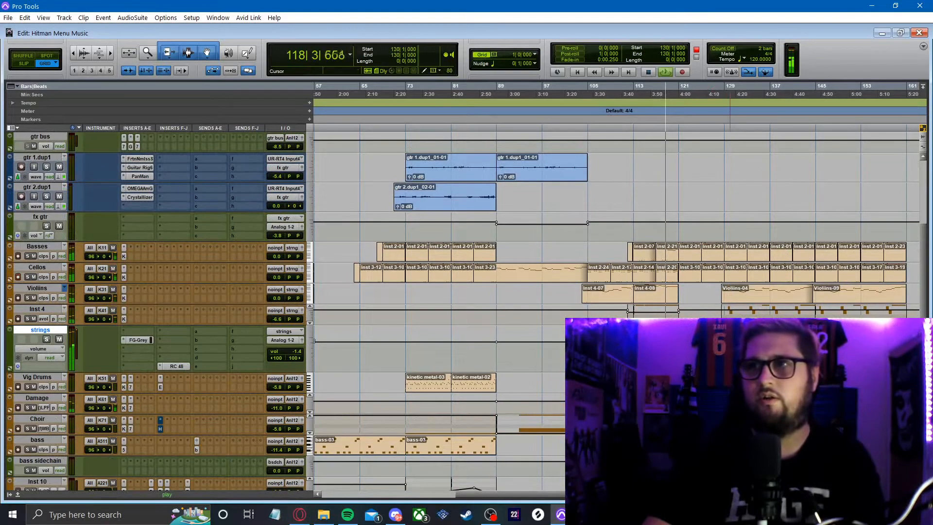
- Review the arrangement and place the playback cursor at bar 17, where the Hitman Menu video begins
key(t)
key(r)
key(t)
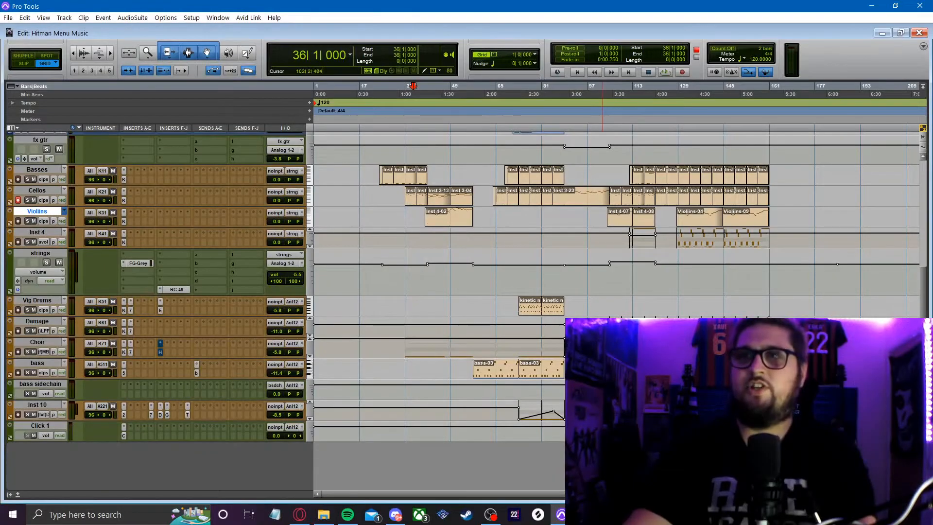
click(408, 219)
key(t)
key(t)
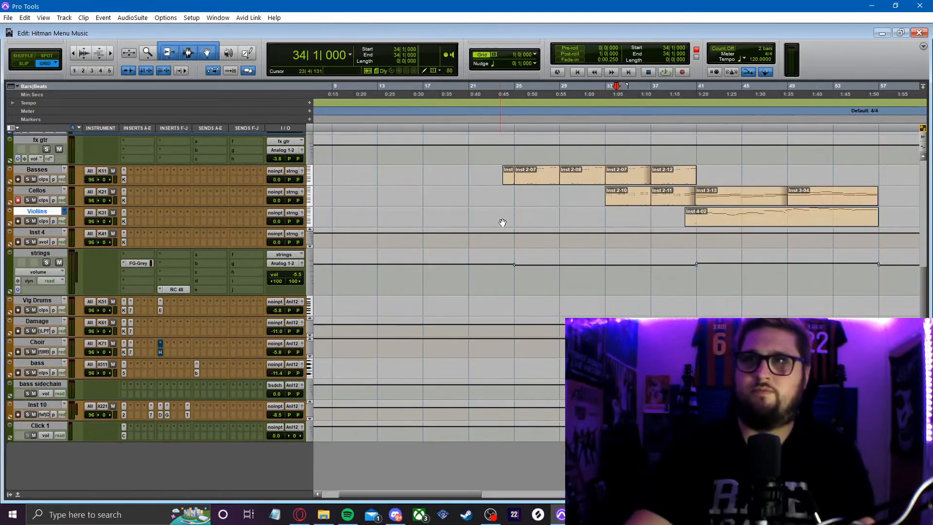
scroll(526, 214, up, 5)
click(422, 128)
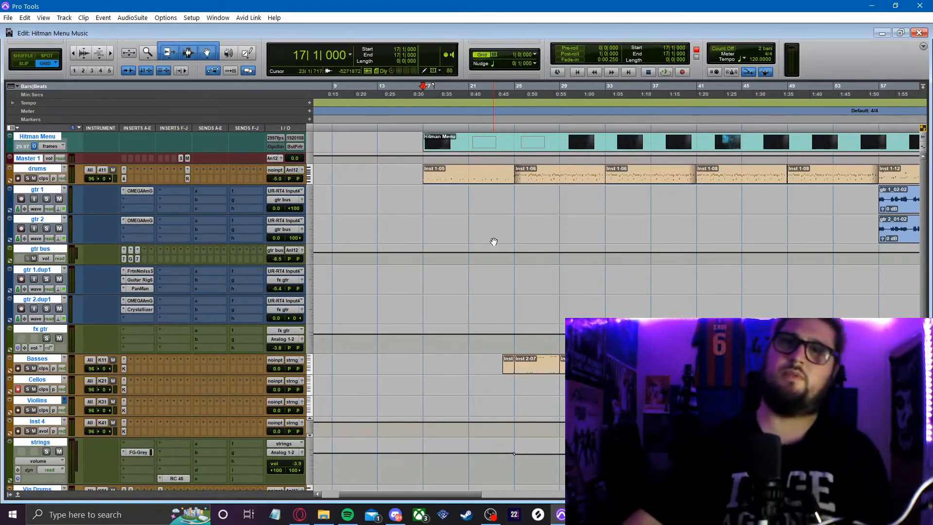
- Trim the start of the drums clip at bar 105 to bar 106, leaving a one-bar gap
scroll(494, 242, down, 5)
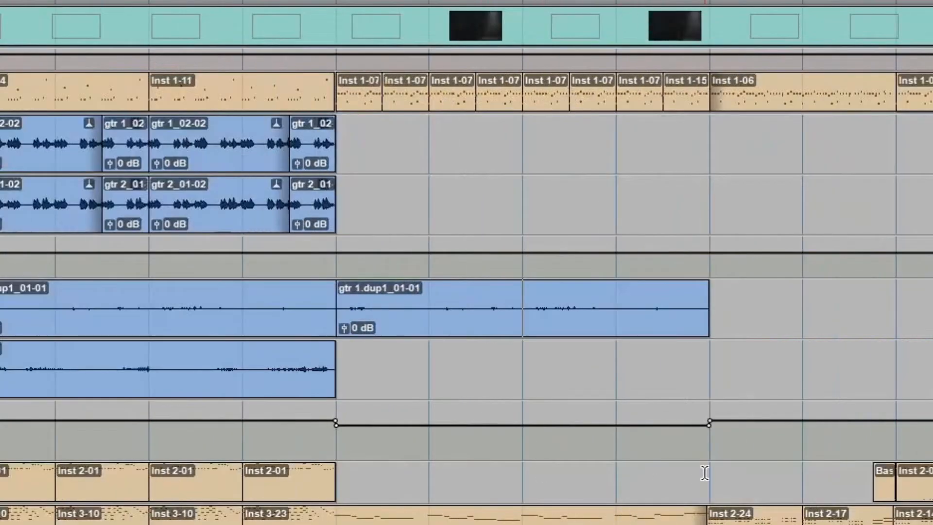
key(ctrl+bracketright)
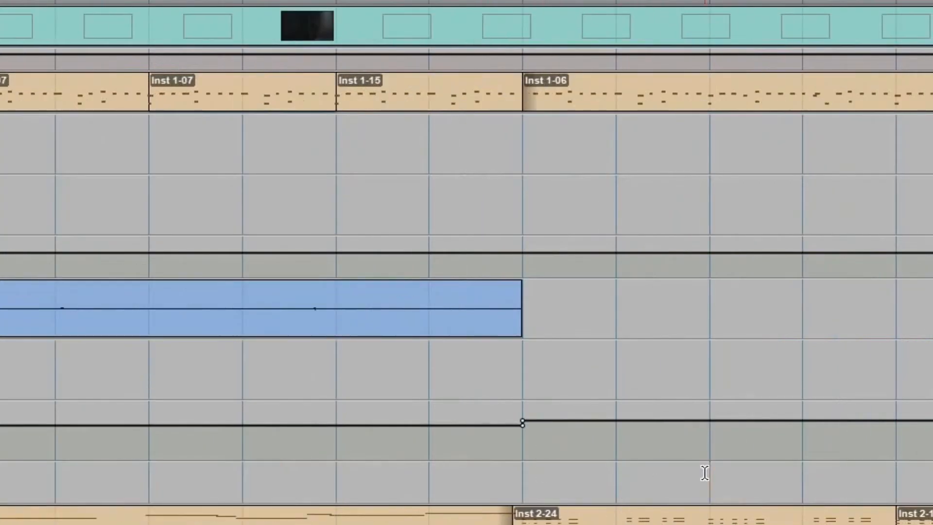
drag(539, 90, 600, 98)
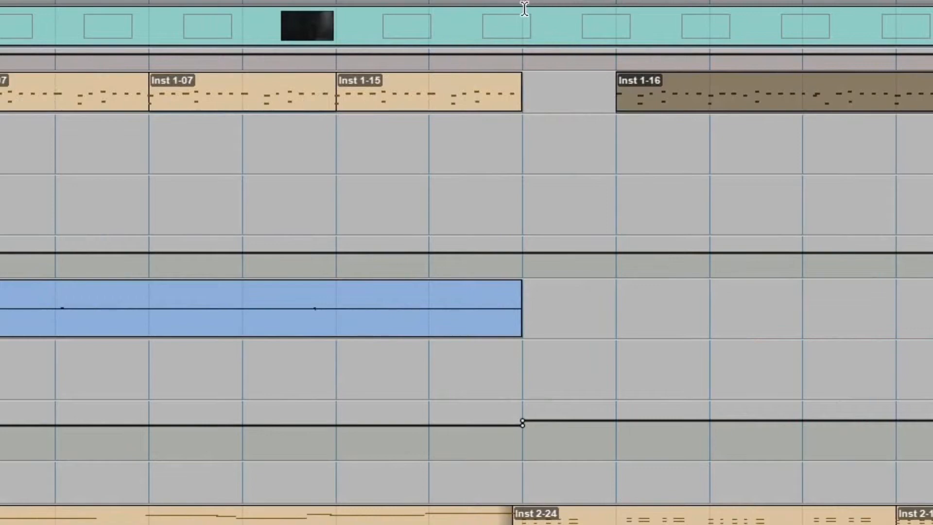
- Play from bar 104 to hear the transition across the one-bar drum gap, and stop playback
click(428, 3)
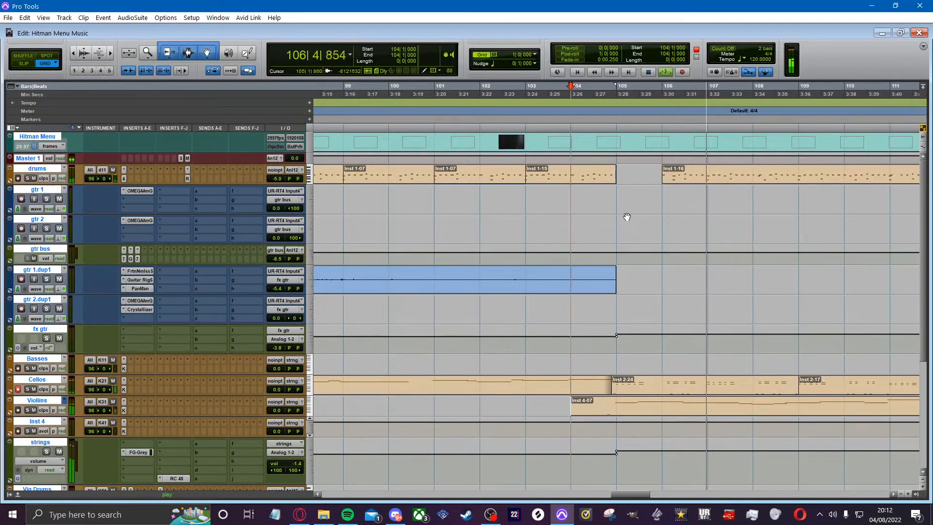
scroll(621, 242, down, 3)
scroll(622, 242, up, 2)
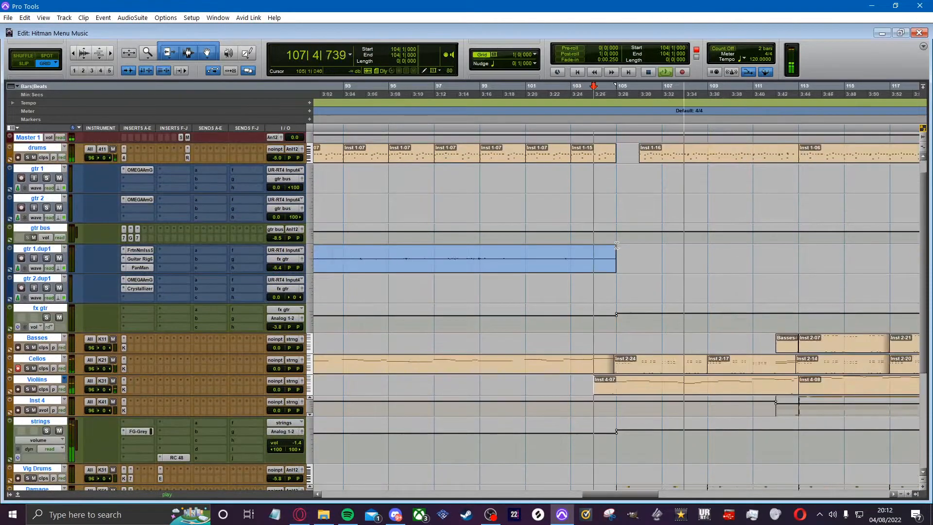
scroll(622, 242, down, 2)
key(space)
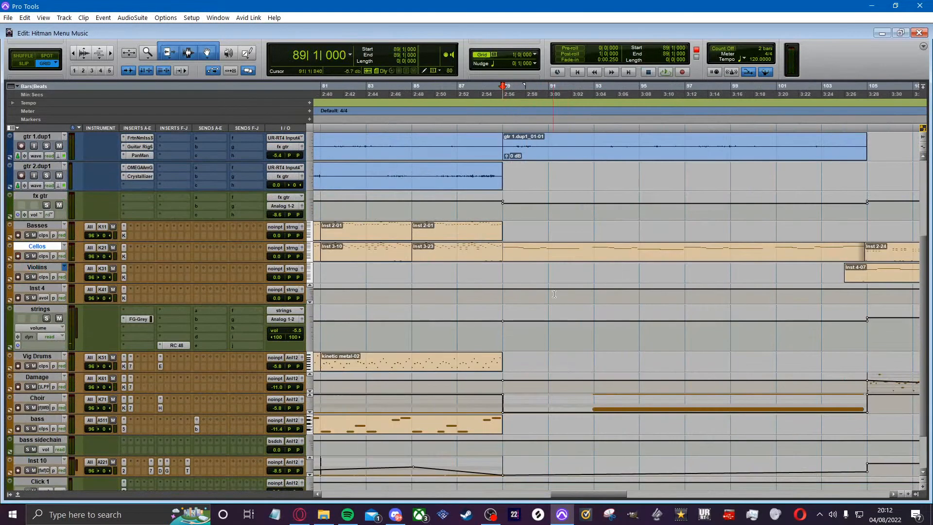
- Split the Cellos clip at bar 89, checking its first note there in the MIDI Editor
double_click(530, 256)
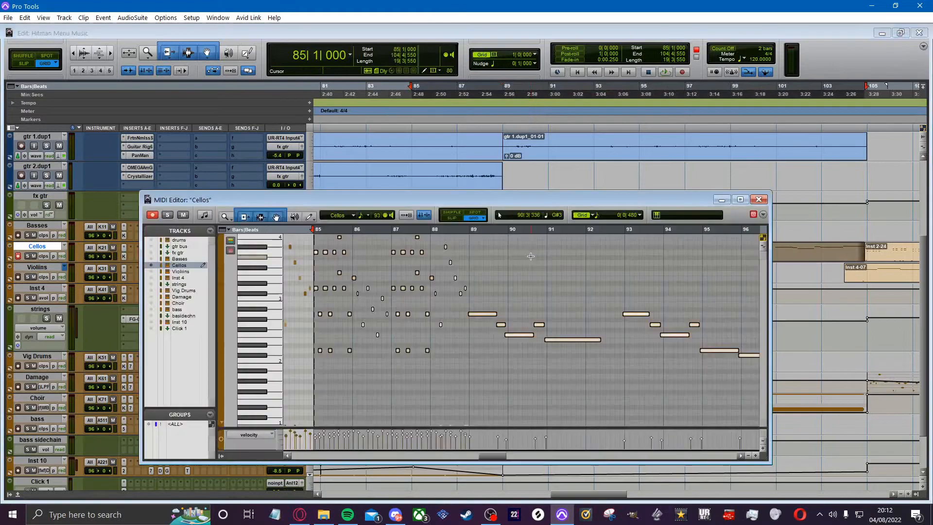
click(473, 324)
key(ctrl+])
key(ctrl+])
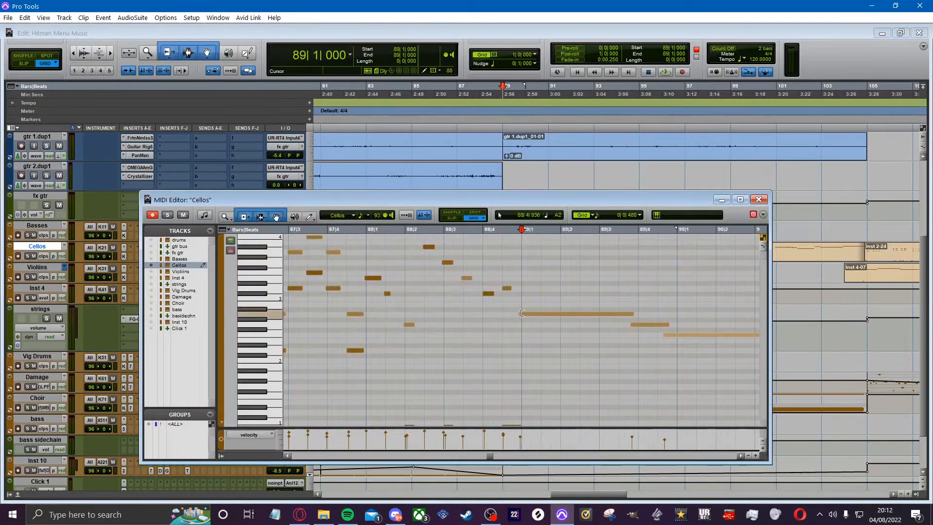
key(ctrl+w)
scroll(583, 264, down, 2)
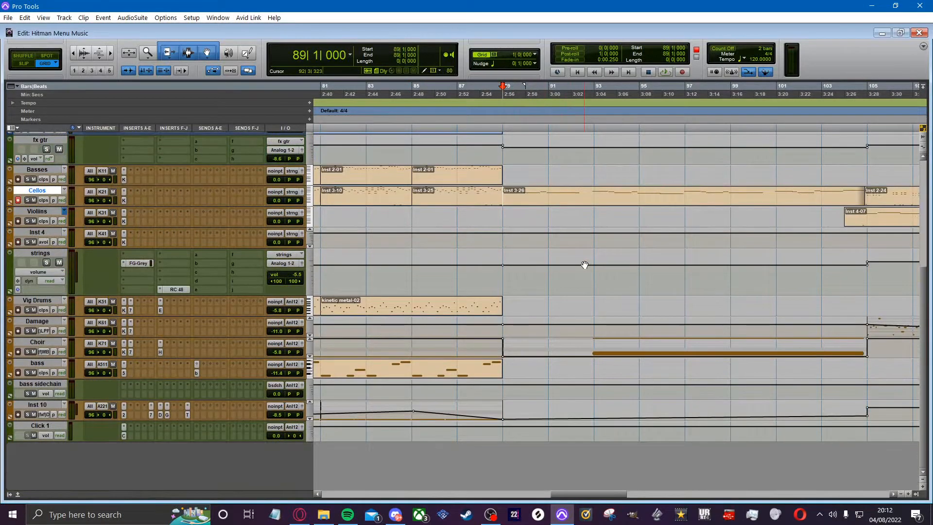
key(ctrl+[)
key(ctrl+[)
key(ctrl+[)
scroll(613, 276, up, 5)
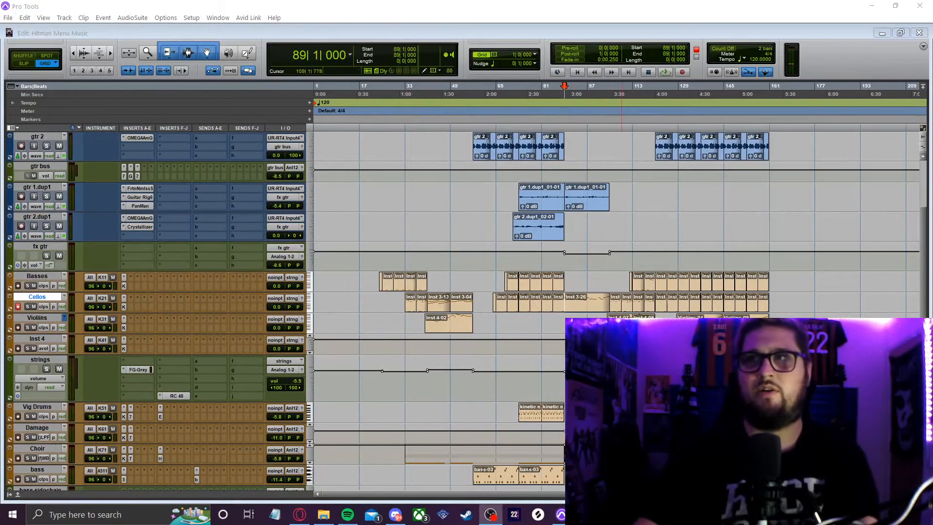
- Move the Cellos clip covering bars 89–105 onto the new Inst 1 track at the same bars
click(622, 324)
key(t)
key(t)
key(t)
key(r)
key(r)
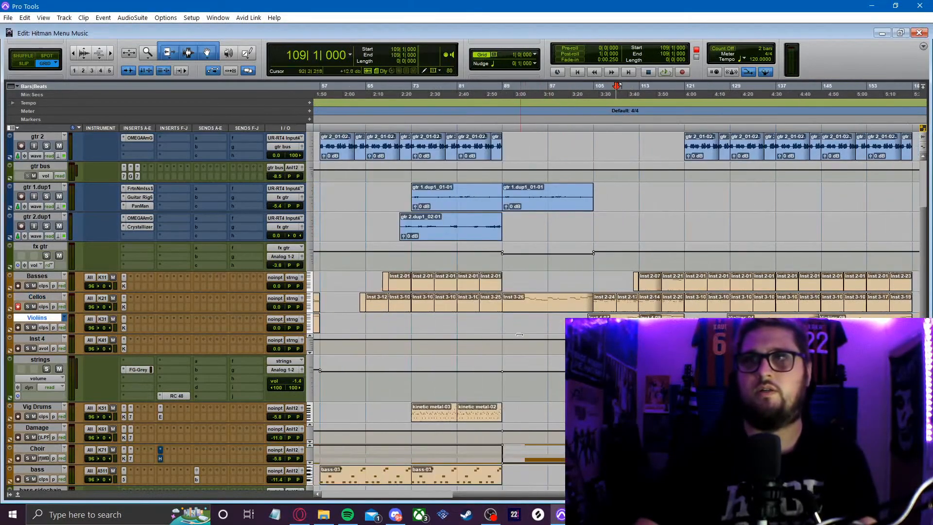
click(509, 320)
key(t)
key(t)
scroll(295, 383, down, 5)
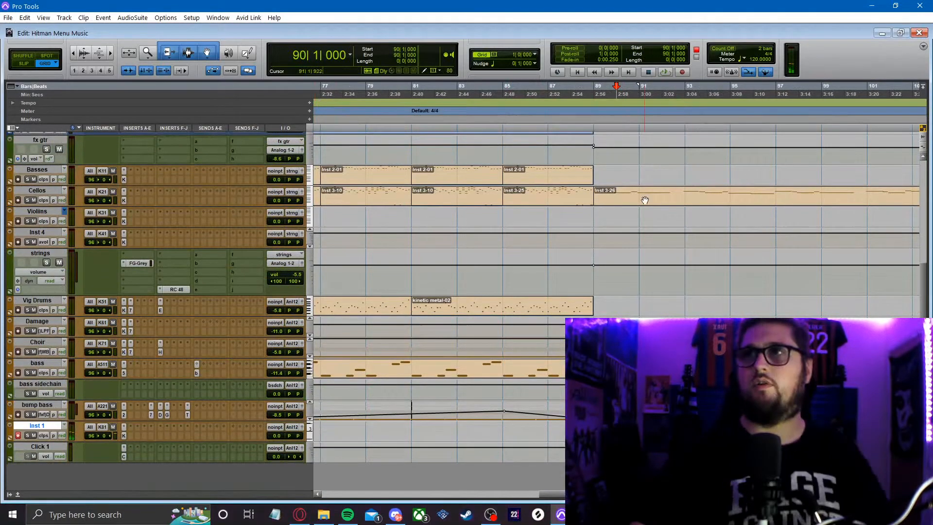
drag(643, 200, 640, 432)
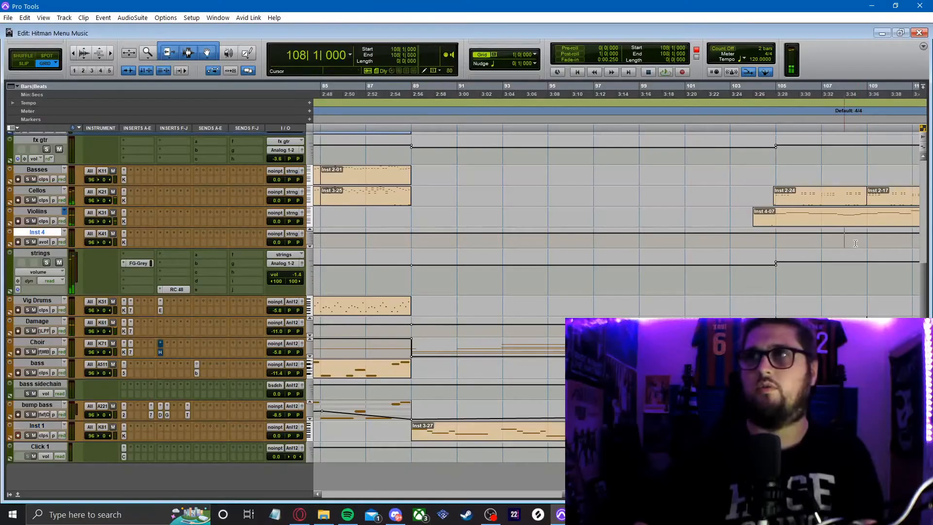
- Record a take on the Inst 1 track from bar 87 through the middle section, and stop recording
key(r)
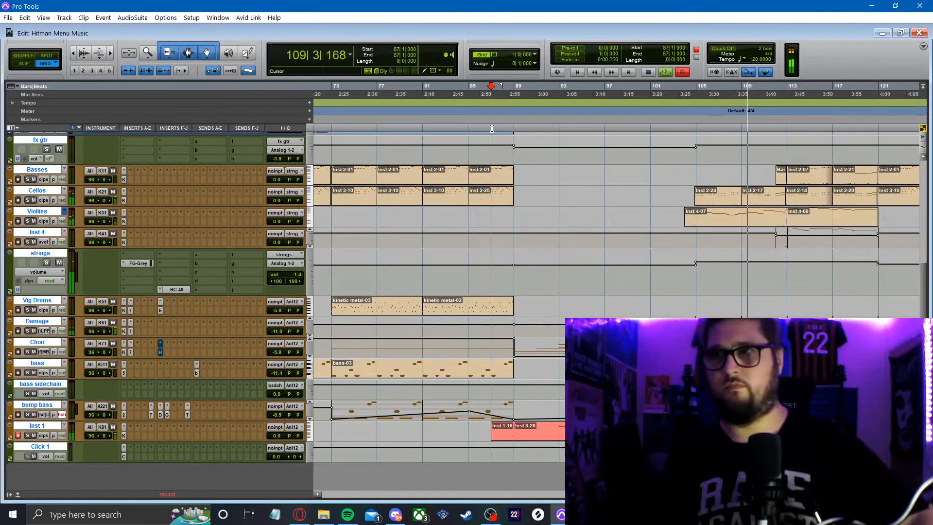
key(space)
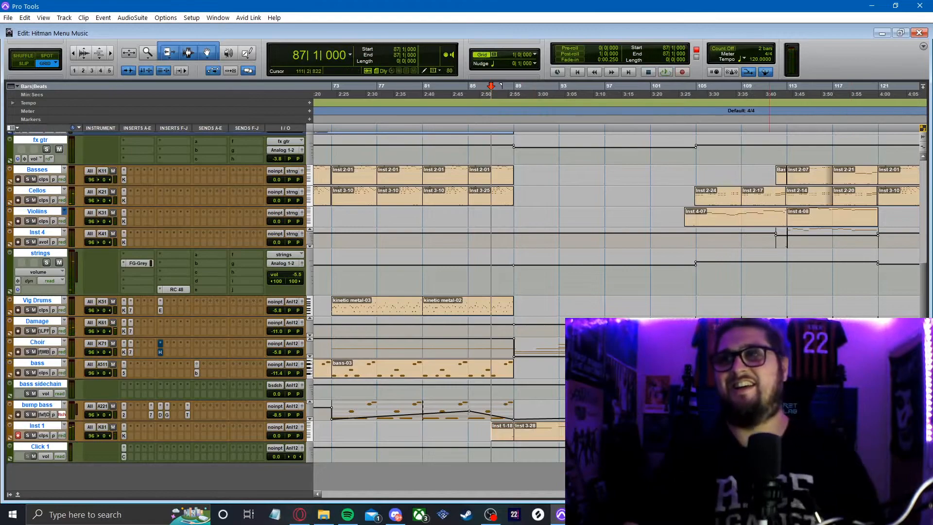
- Open the Inst 1 clip starting at bar 109 in the MIDI Editor and open Event Operations for its notes
double_click(762, 430)
scroll(486, 371, down, 3)
right_click(485, 374)
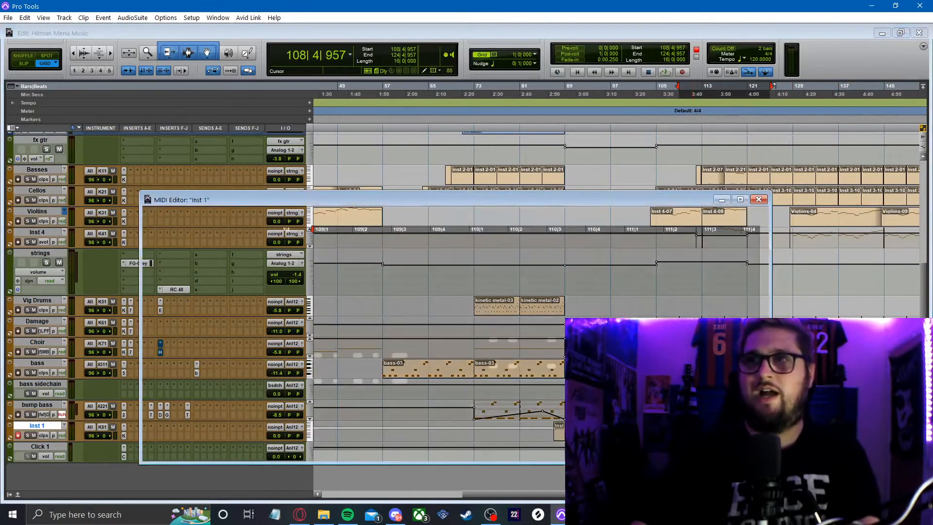
right_click(489, 377)
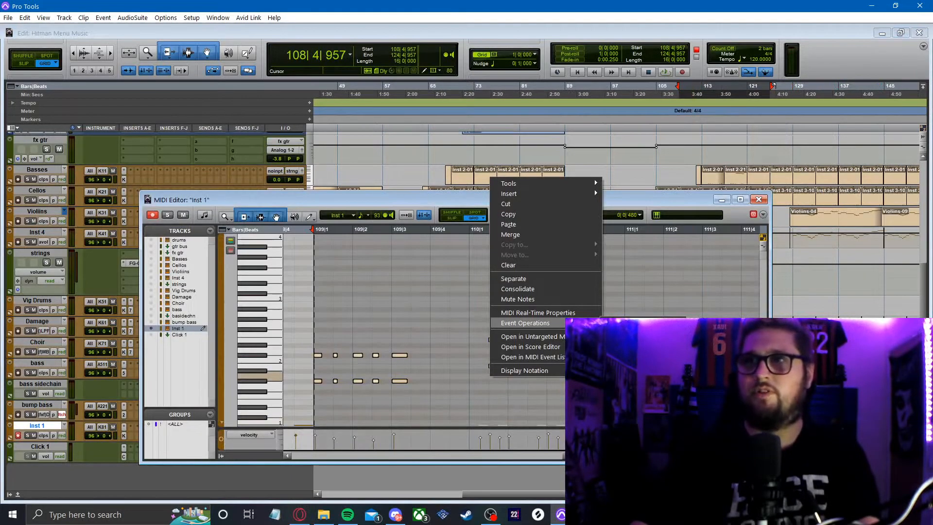
click(548, 324)
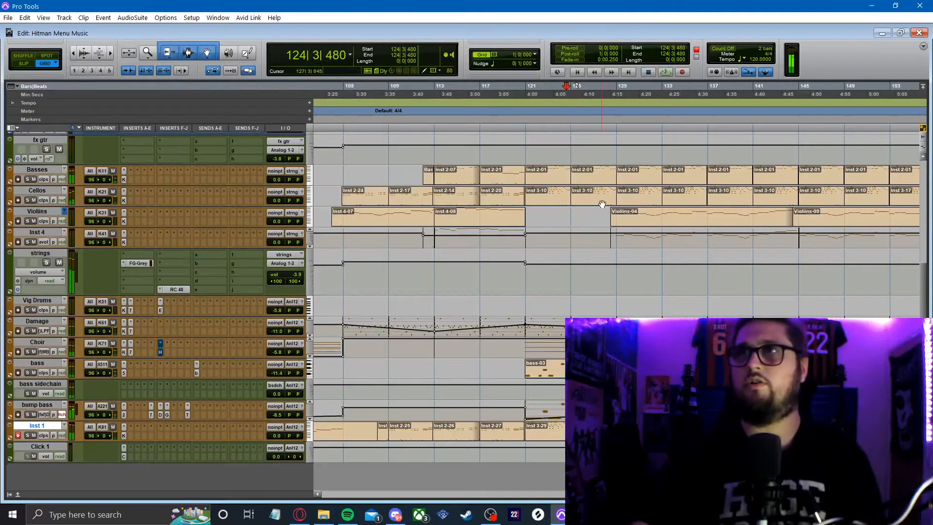
- Switch the Inst 1 track from controller view to clips view and open its clip at bar 121
click(600, 201)
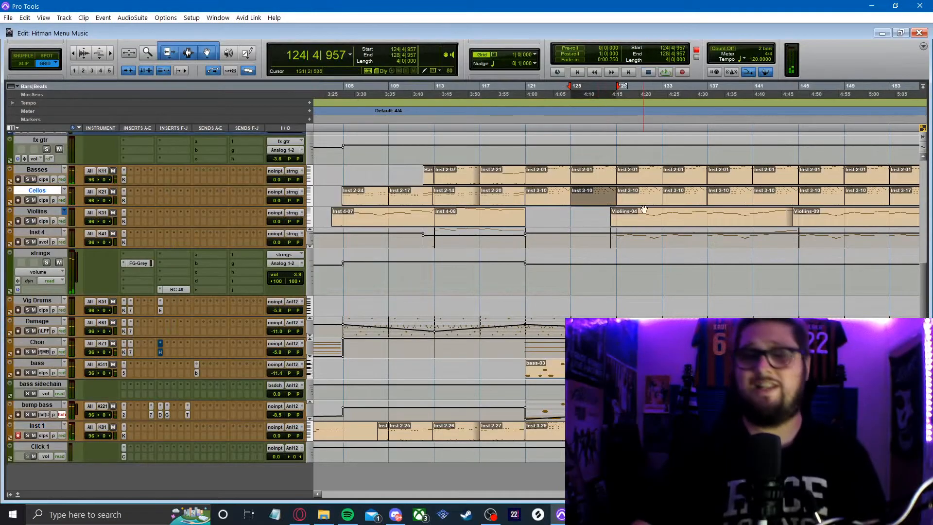
key(r)
click(602, 436)
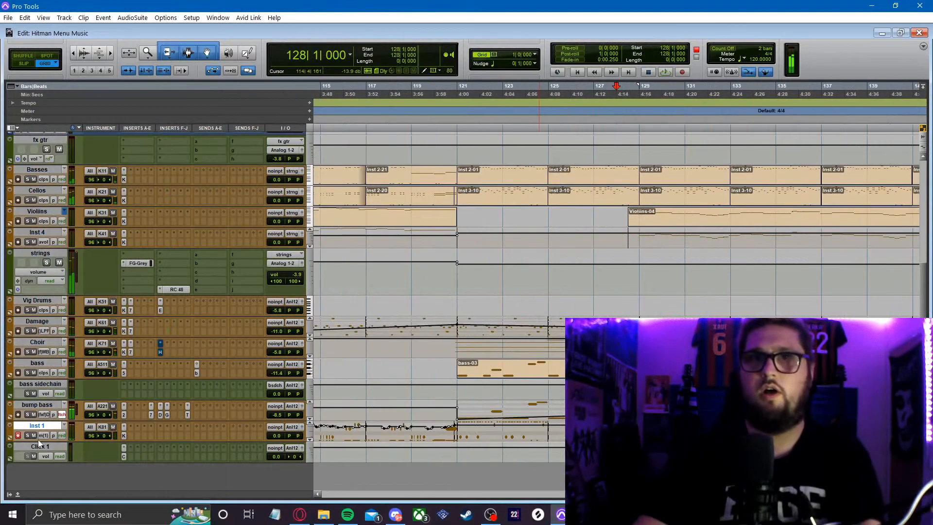
click(43, 436)
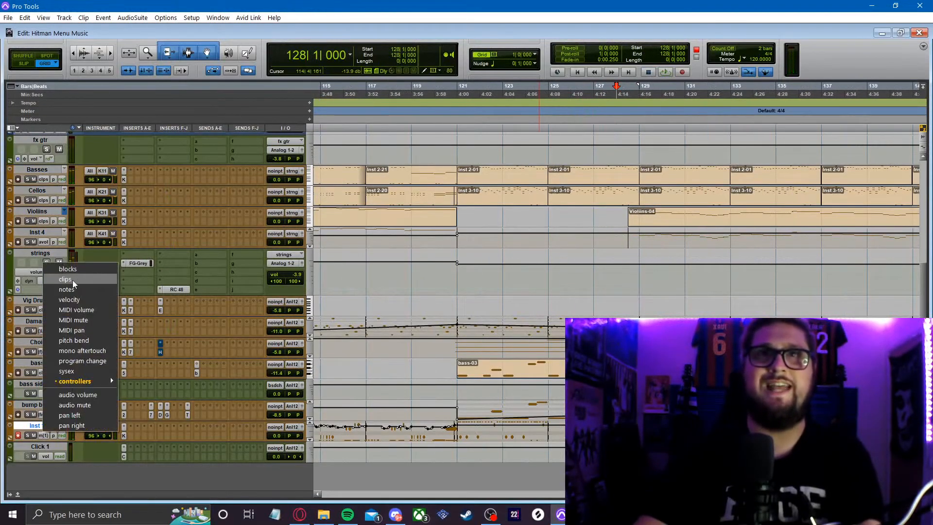
click(72, 280)
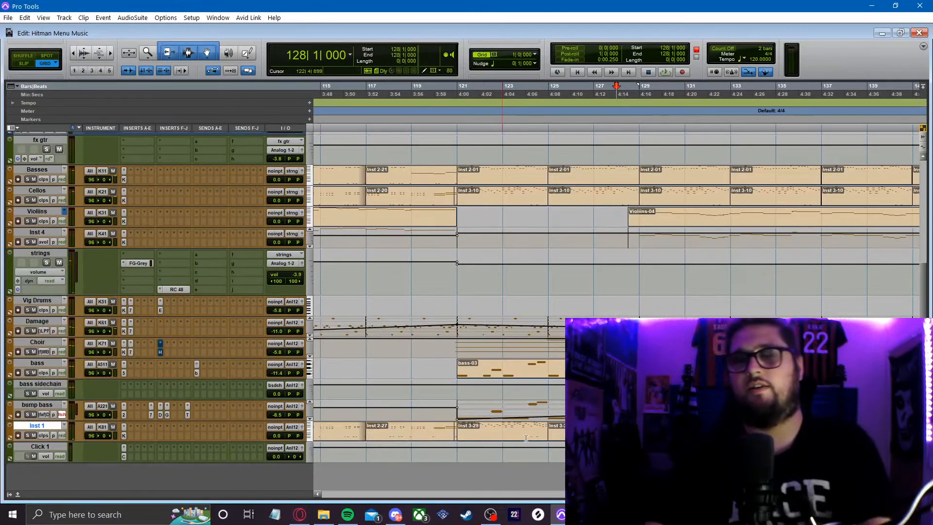
double_click(498, 435)
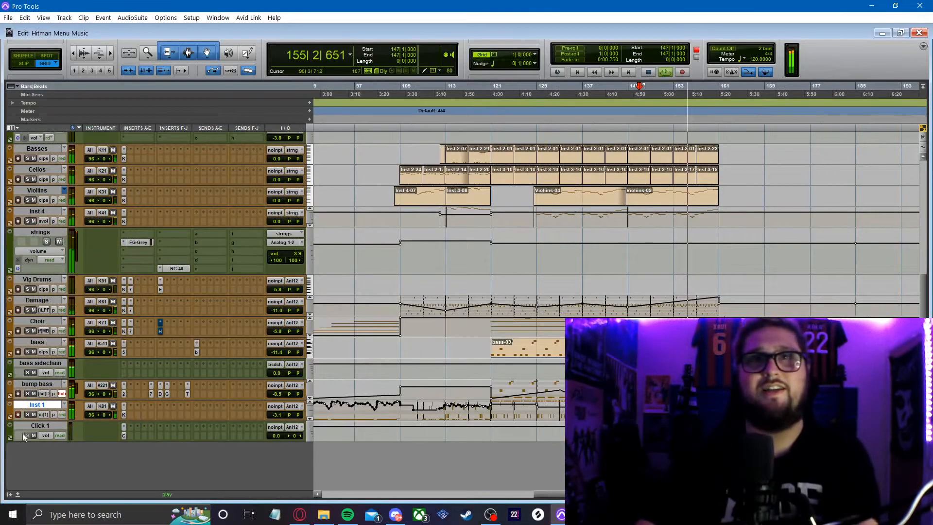
- Show the clips on the Inst 1 track again and examine the ones from bar 121 onwards
click(45, 415)
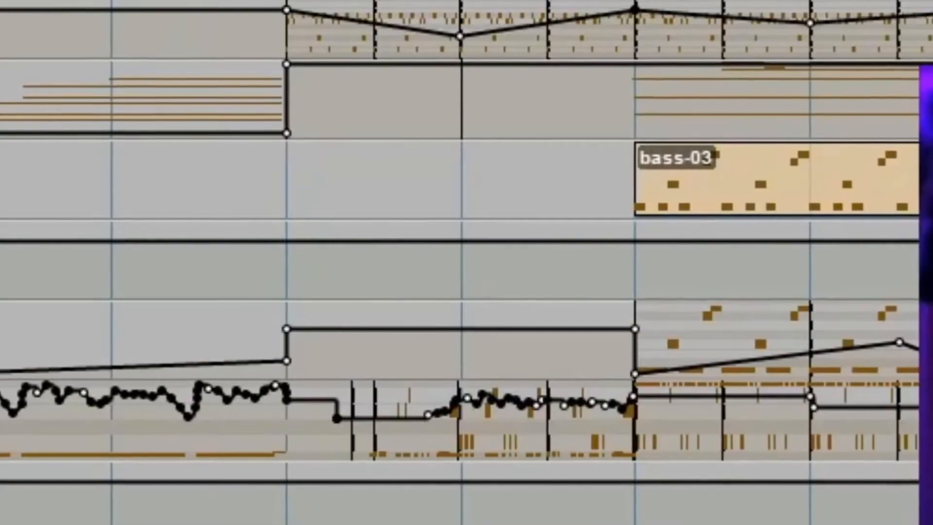
click(73, 270)
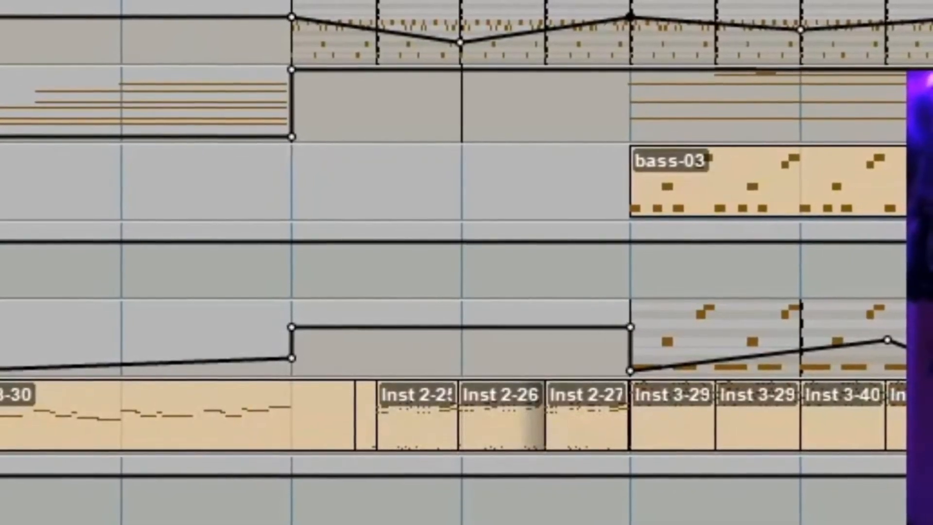
key(t)
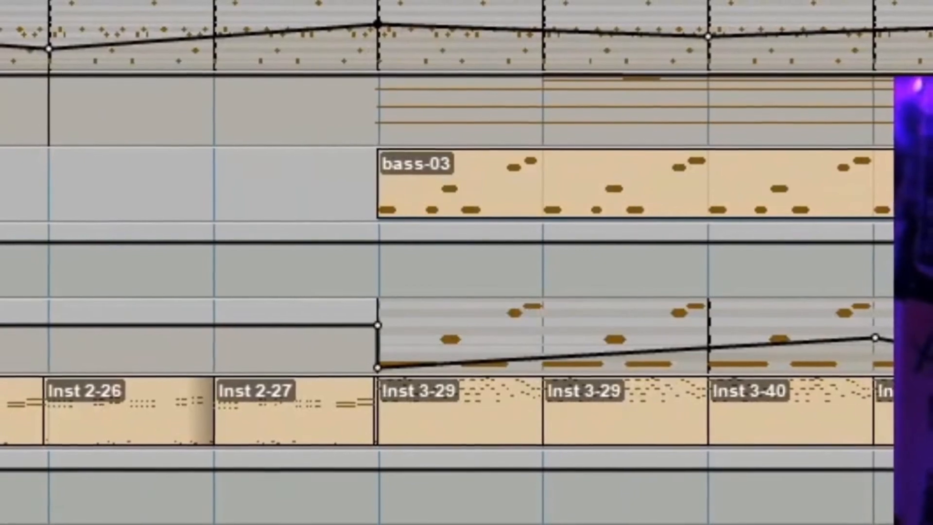
key(t)
key(t)
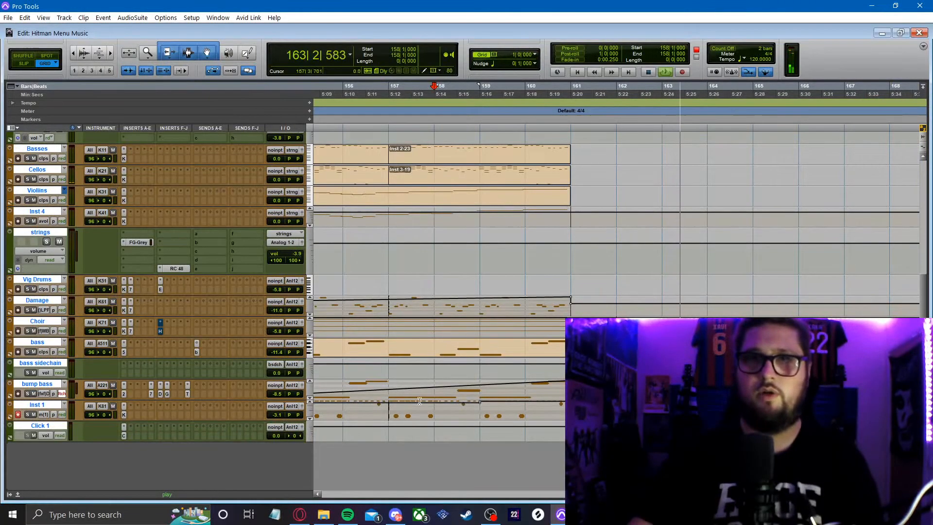
- Play the arrangement from just before bar 89 to check the Inst 1 part entering the middle section
key(r)
key(r)
key(t)
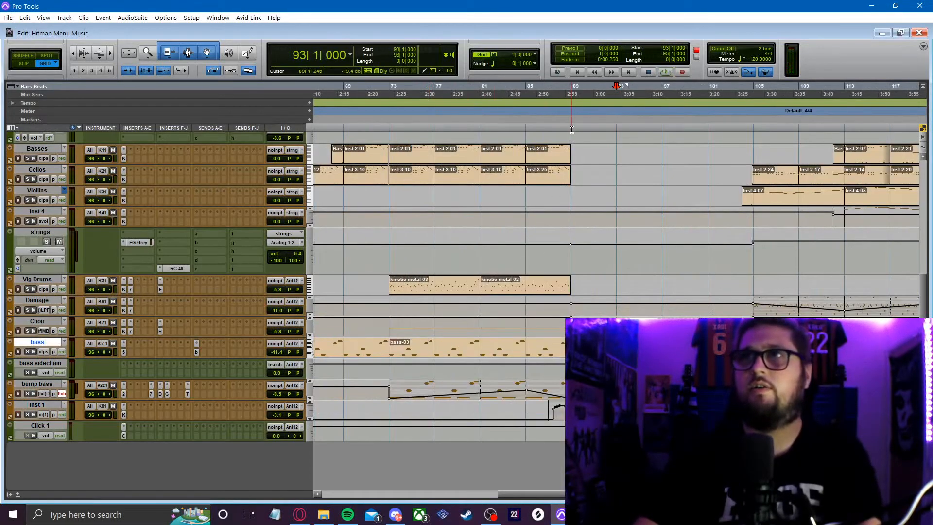
click(545, 128)
key(space)
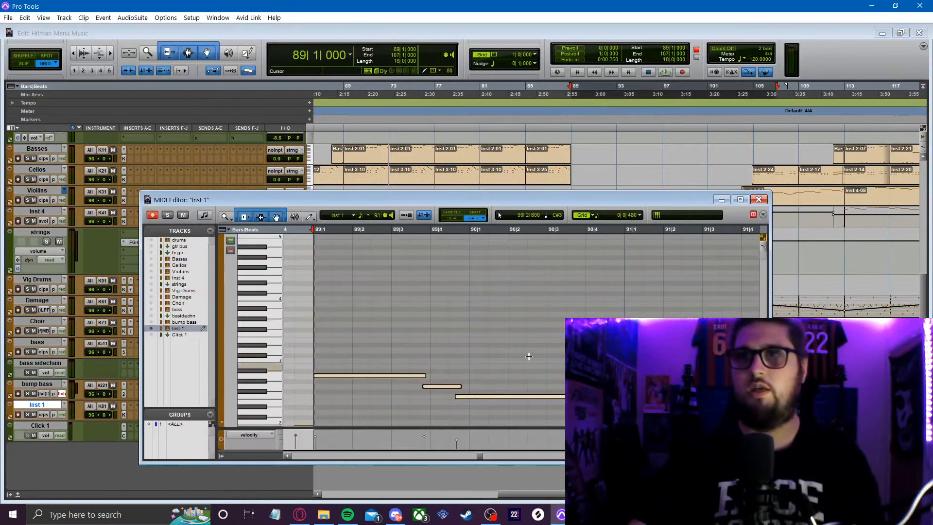
- Add a lower harmony note beneath the first Inst 1 melody note at bar 89 and refine the harmony's note lengths
right_click(472, 357)
drag(365, 314, 366, 350)
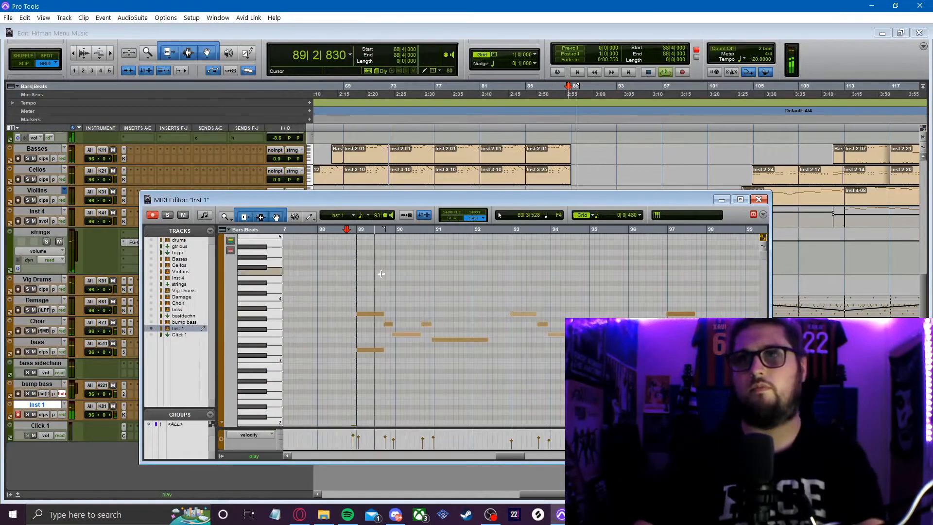
key(space)
click(357, 289)
key(space)
mouse_move(409, 372)
mouse_down()
mouse_move(449, 375)
mouse_move(423, 371)
mouse_up()
key(space)
drag(394, 350, 384, 350)
click(357, 279)
key(space)
- Delete the unharmonised Inst 1 notes after the first phrase and duplicate the harmonised phrase from bars 89–92
scroll(486, 377, right, 3)
click(512, 384)
key(space)
drag(512, 384, 395, 309)
key(Delete)
drag(367, 388, 278, 314)
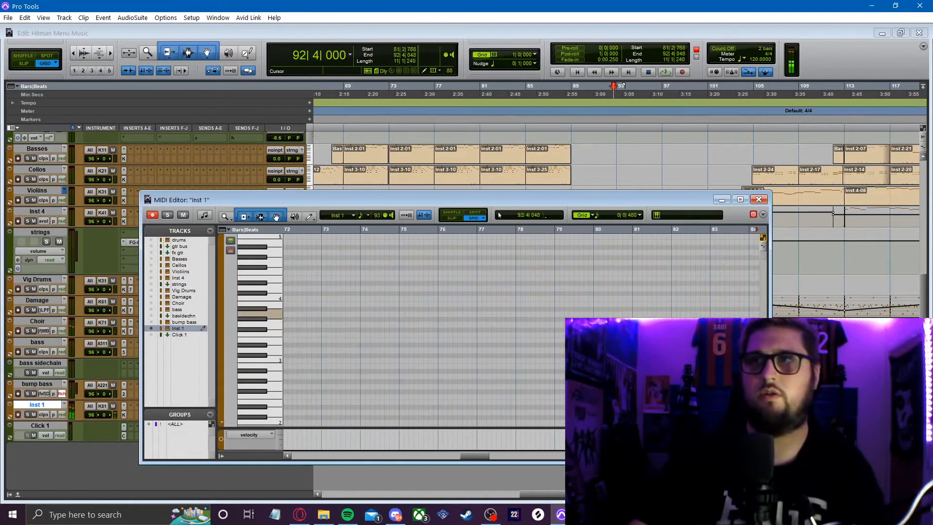
scroll(438, 330, right, 5)
click(367, 294)
key(ctrl+d)
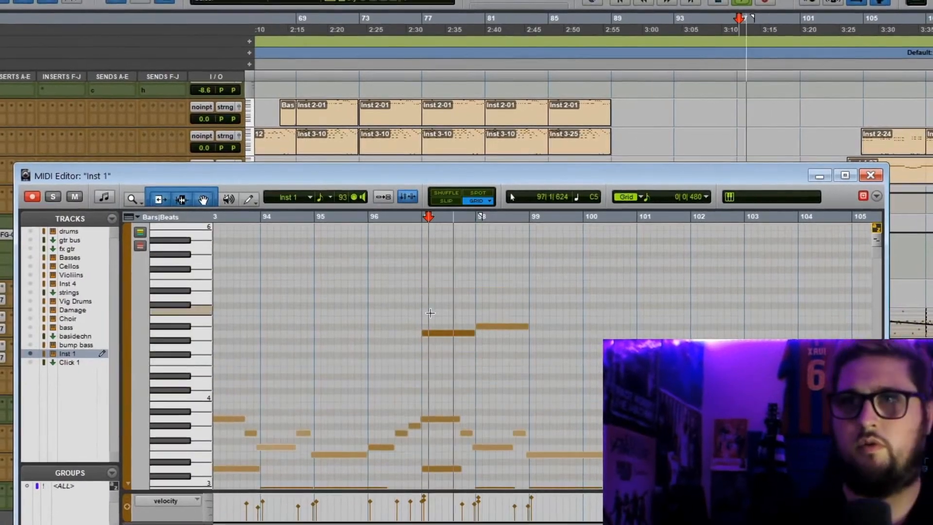
- Add a high Inst 1 melody over bars 97–104 and raise its closing notes in bar 104 by five semitones
drag(512, 312, 547, 313)
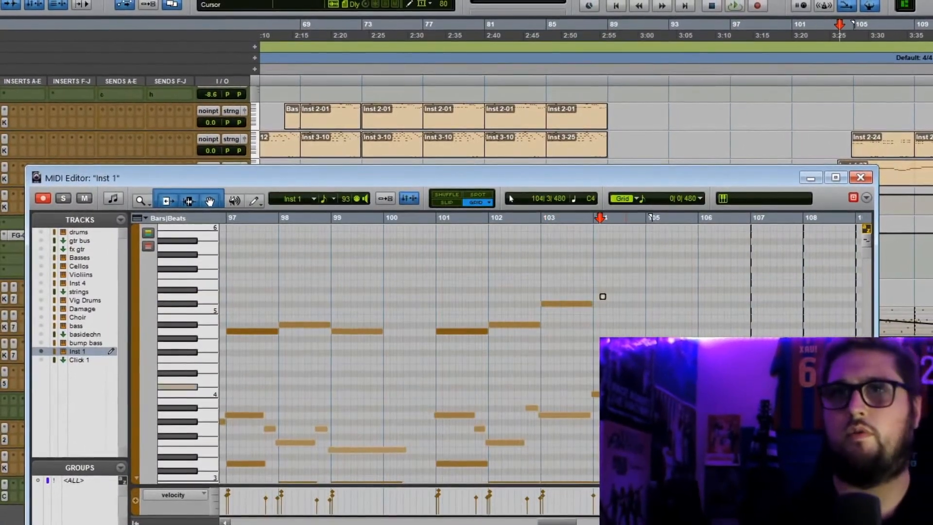
mouse_move(593, 296)
mouse_down()
mouse_move(652, 308)
mouse_move(642, 335)
mouse_up()
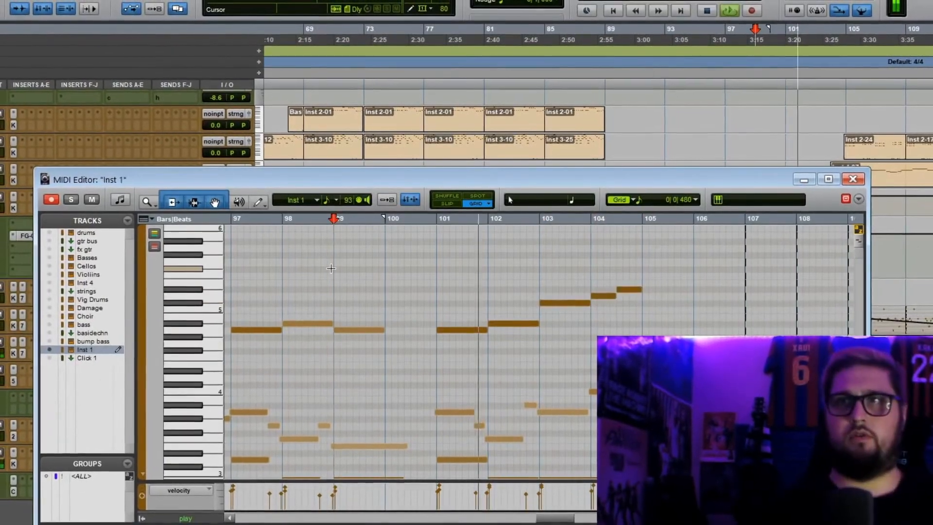
drag(641, 314, 592, 250)
key(Up)
key(Up)
key(Up)
key(Up)
key(Up)
click(626, 255)
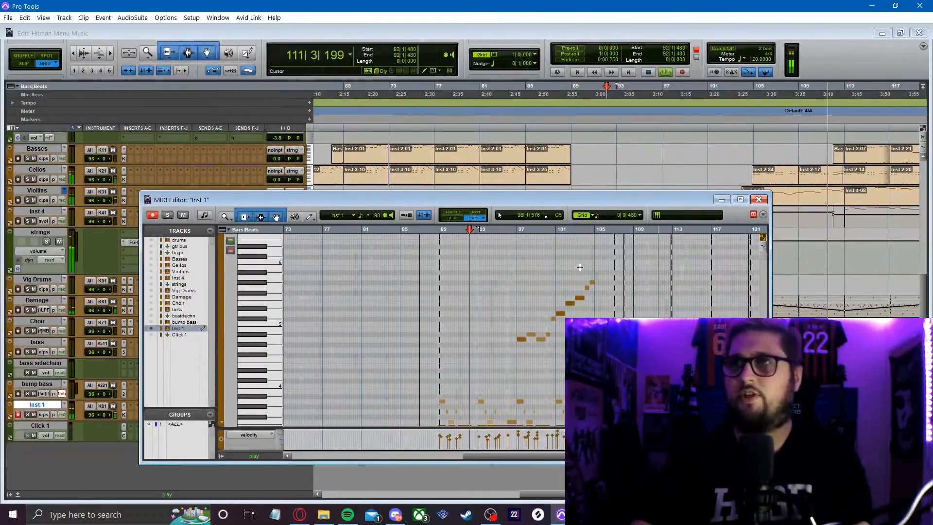
- Close the MIDI Editor and show the full arrangement with the cursor at bar 97
click(759, 200)
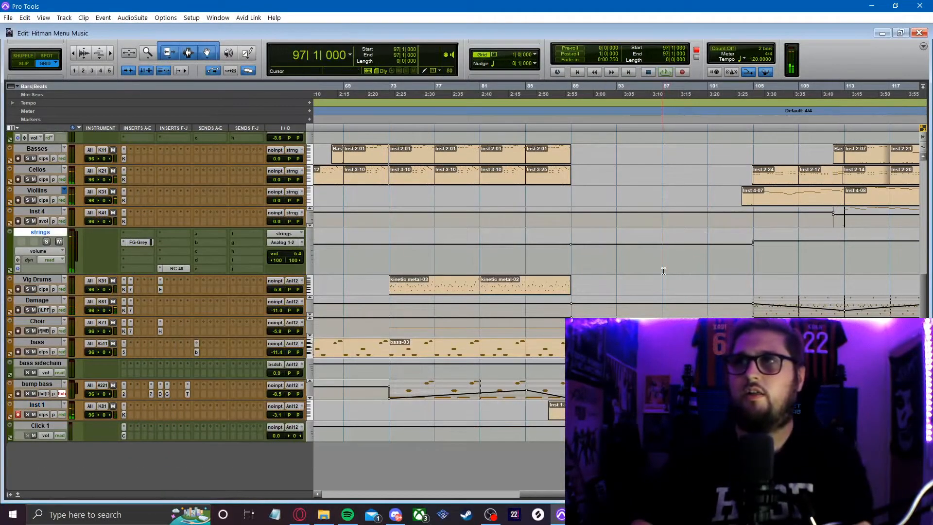
key(r)
key(r)
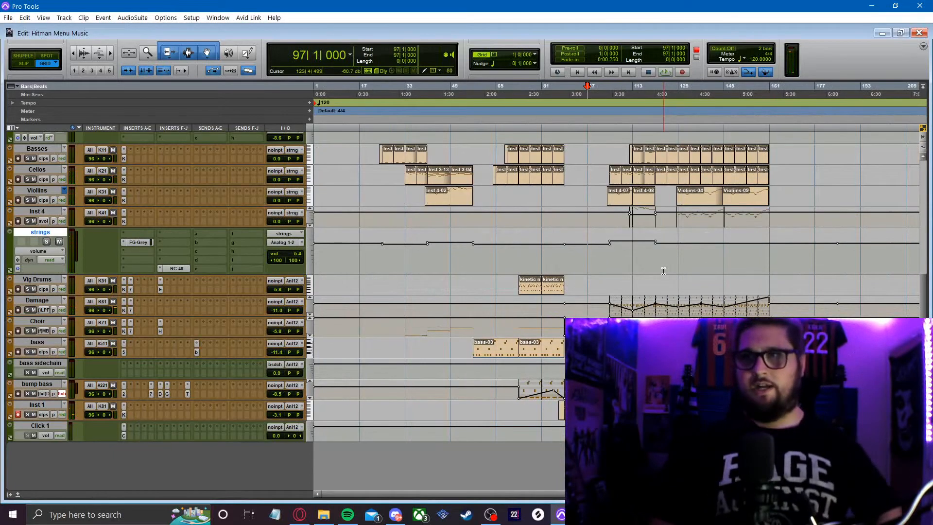